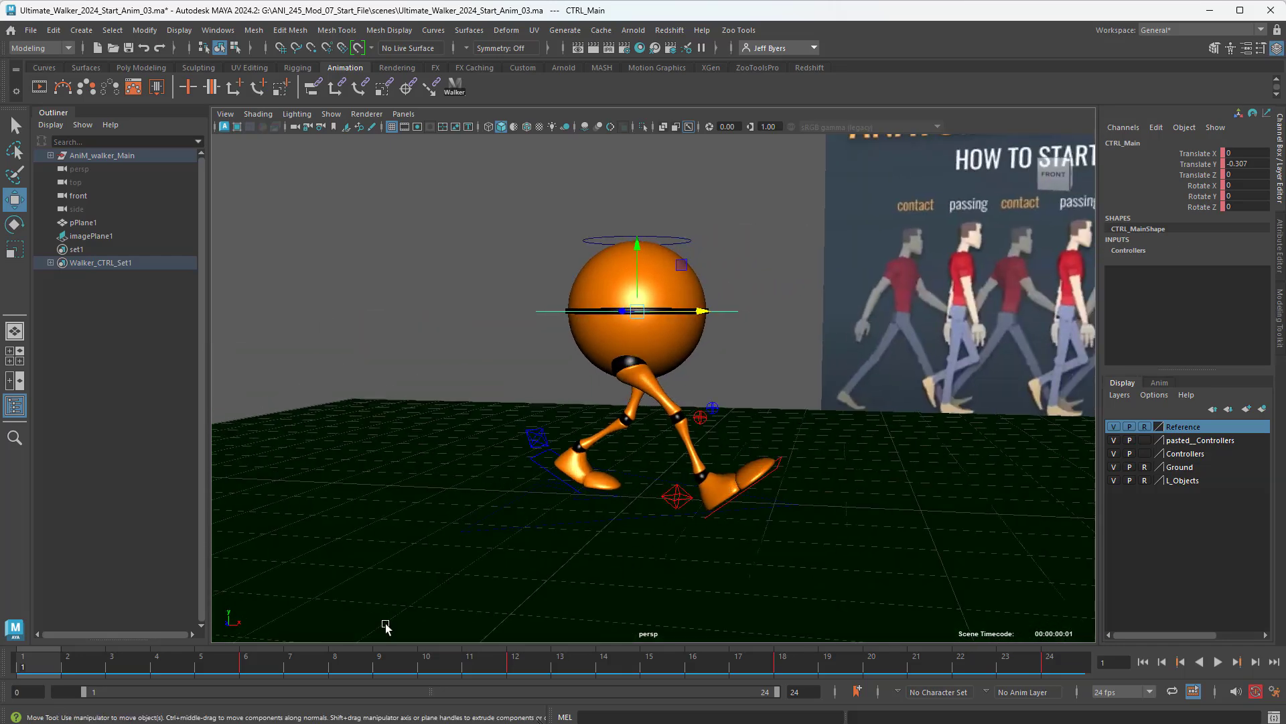
# Try tilting the main body control about 10.75 degrees in Rotate Z at frame 6, and undo it
pyautogui.moveTo(28, 665); pyautogui.dragTo(268, 694)
pyautogui.moveTo(163, 689); pyautogui.dragTo(271, 686)
pyautogui.keyDown('alt'); pyautogui.moveTo(641, 432); pyautogui.dragTo(594, 439); pyautogui.keyUp('alt')
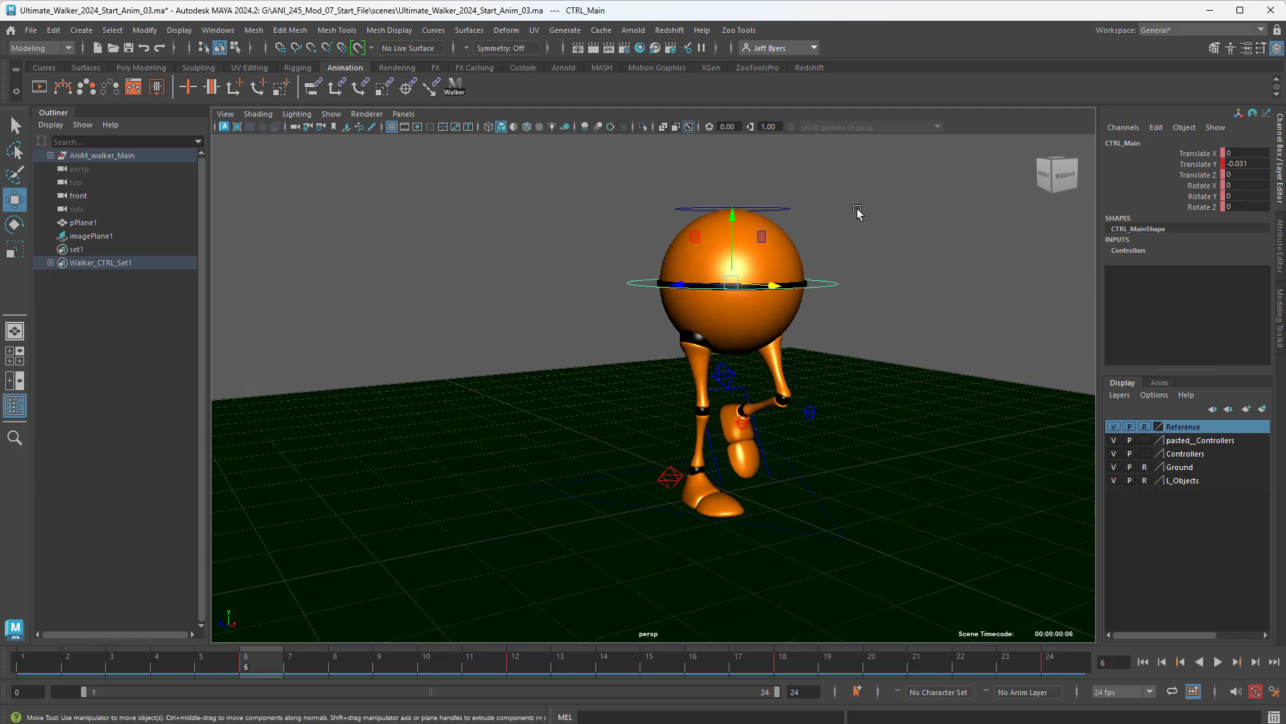
pyautogui.press('3')
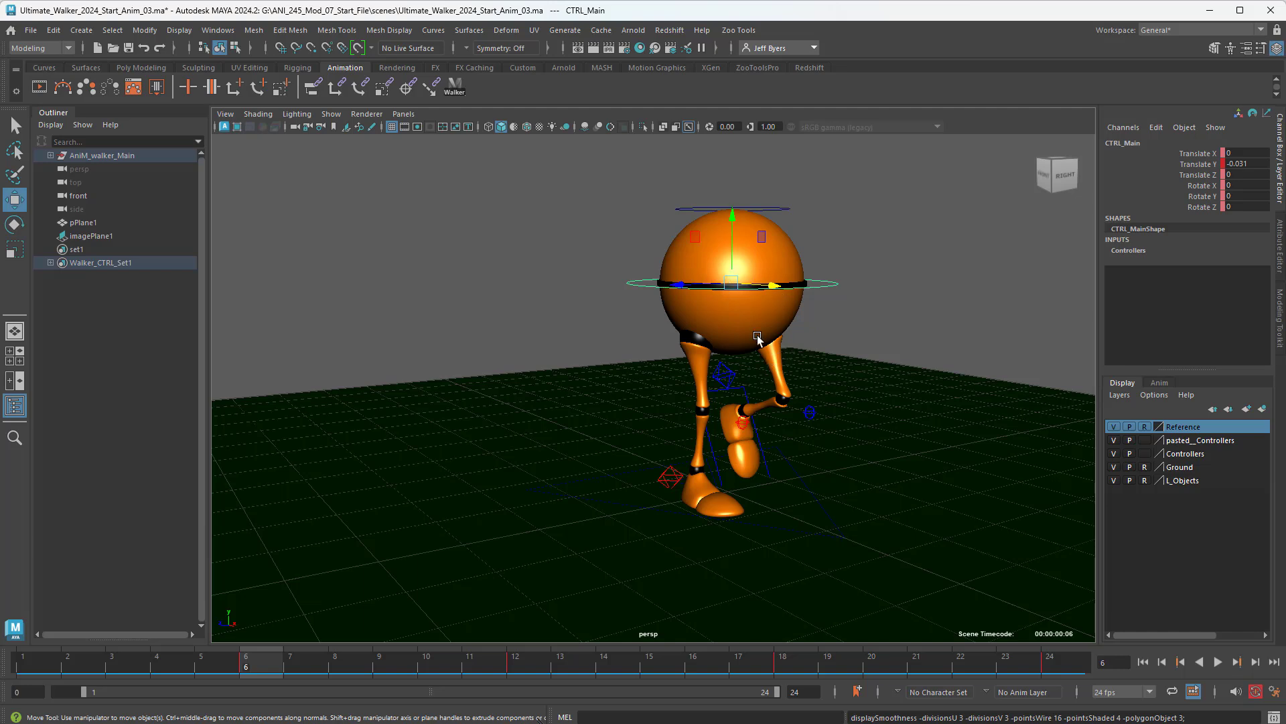
pyautogui.press('e')
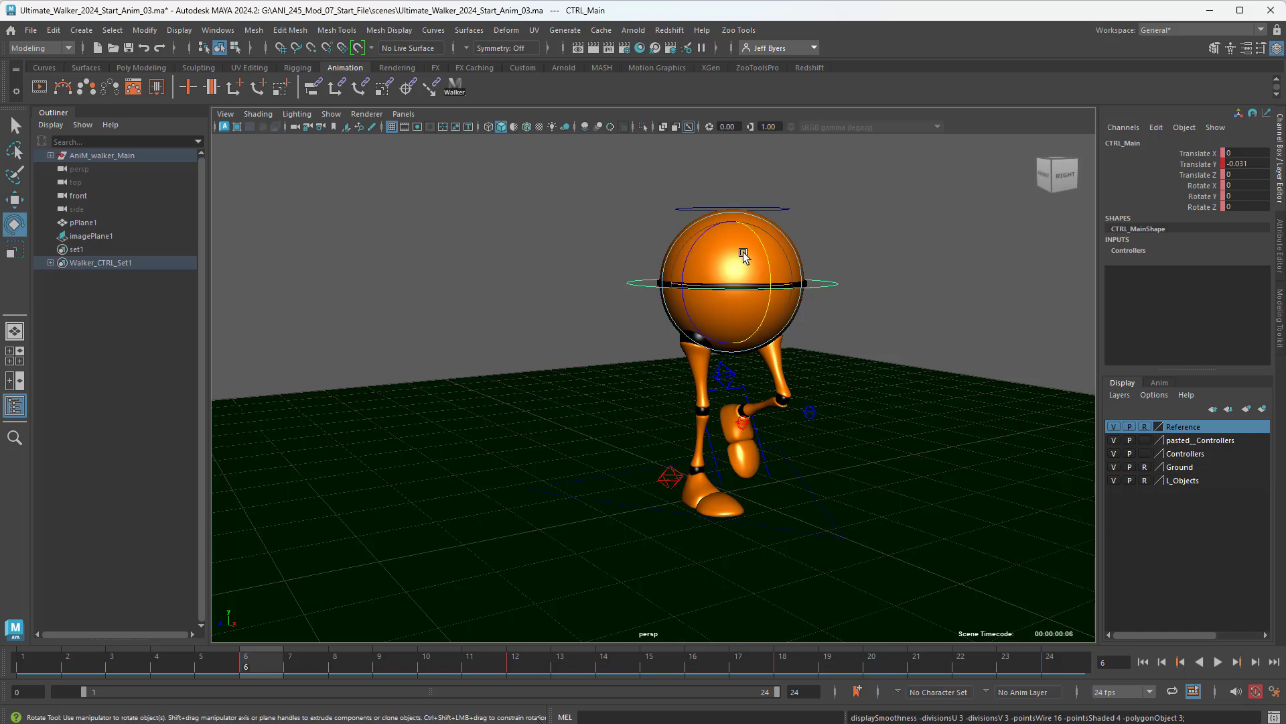
pyautogui.moveTo(697, 239); pyautogui.dragTo(690, 234)
pyautogui.press('s')
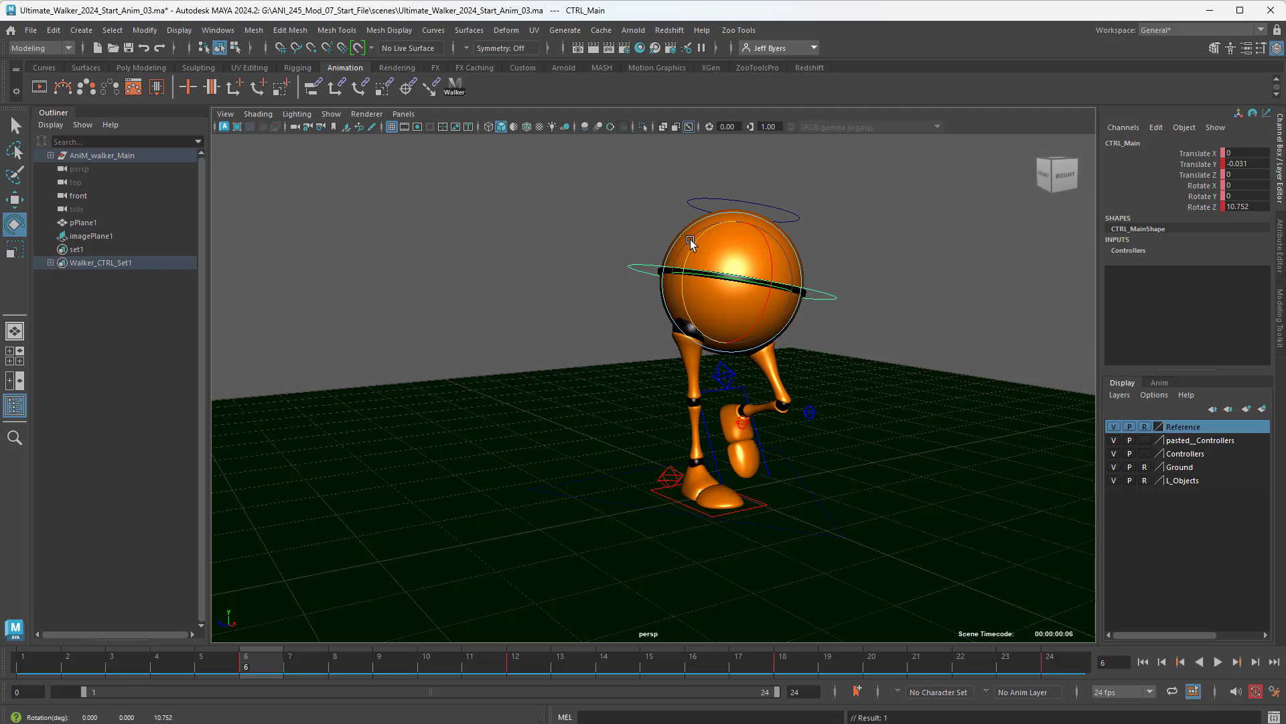
pyautogui.hotkey('ctrl', 'z')
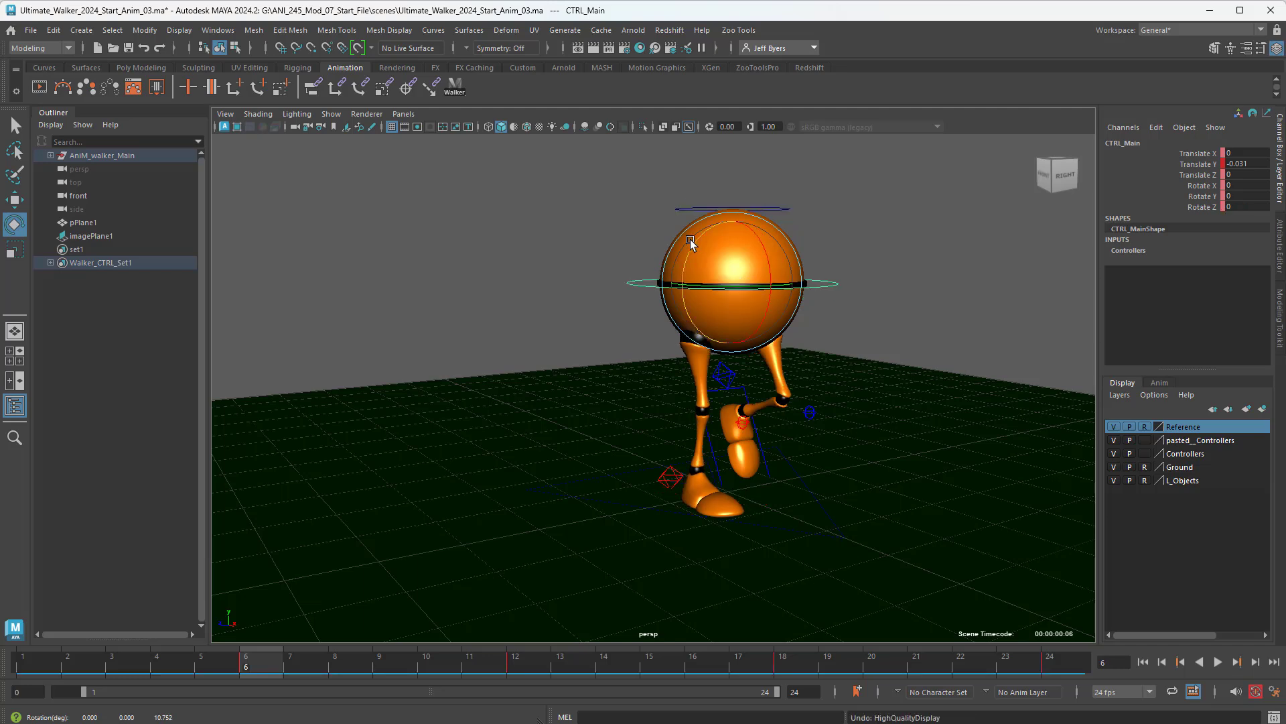
pyautogui.hotkey('ctrl', 'z')
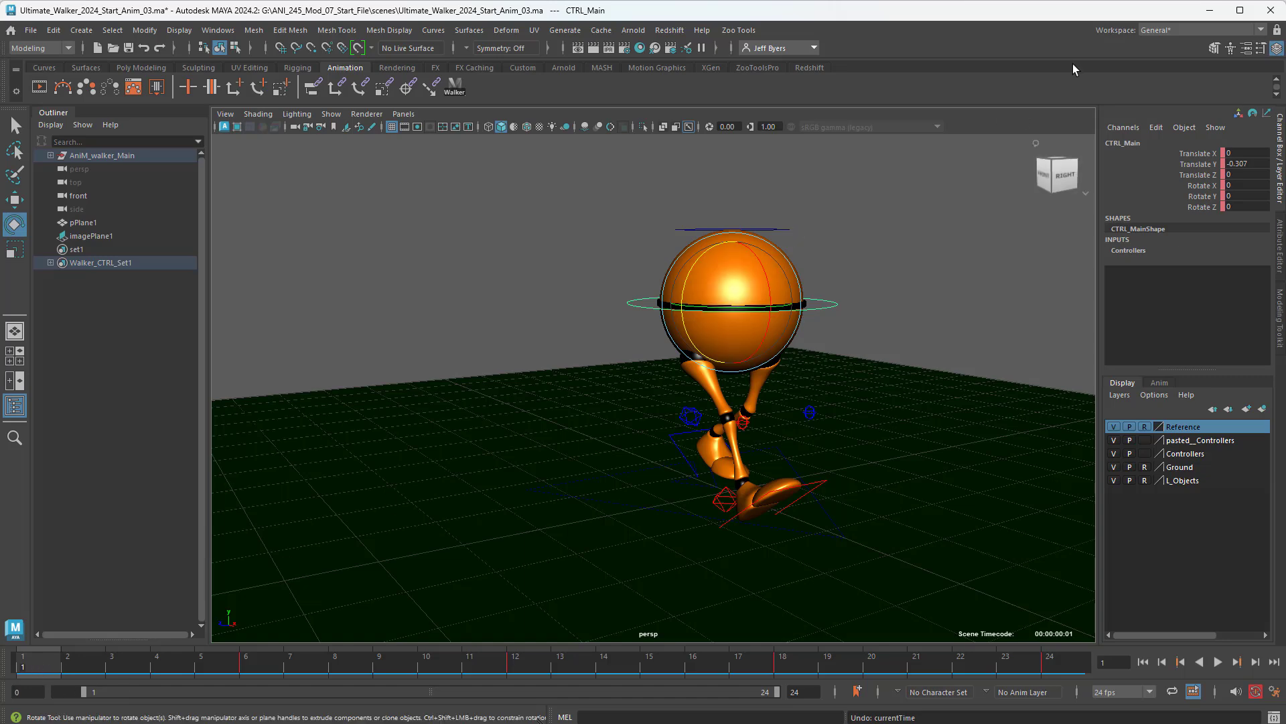
# Switch to the Canvas assignment page in Chrome, examine the contact-position slides on hips and feet, and return to Maya
pyautogui.click(1211, 11)
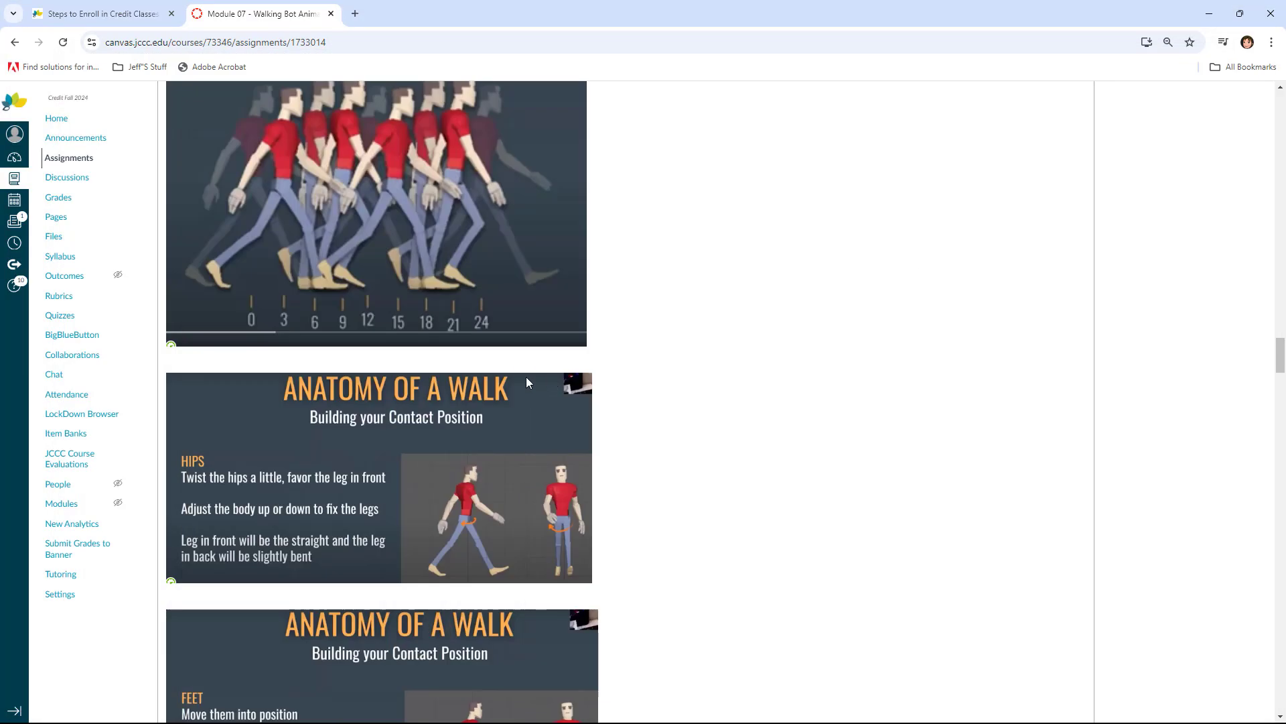
pyautogui.scroll(-2, 627, 382)
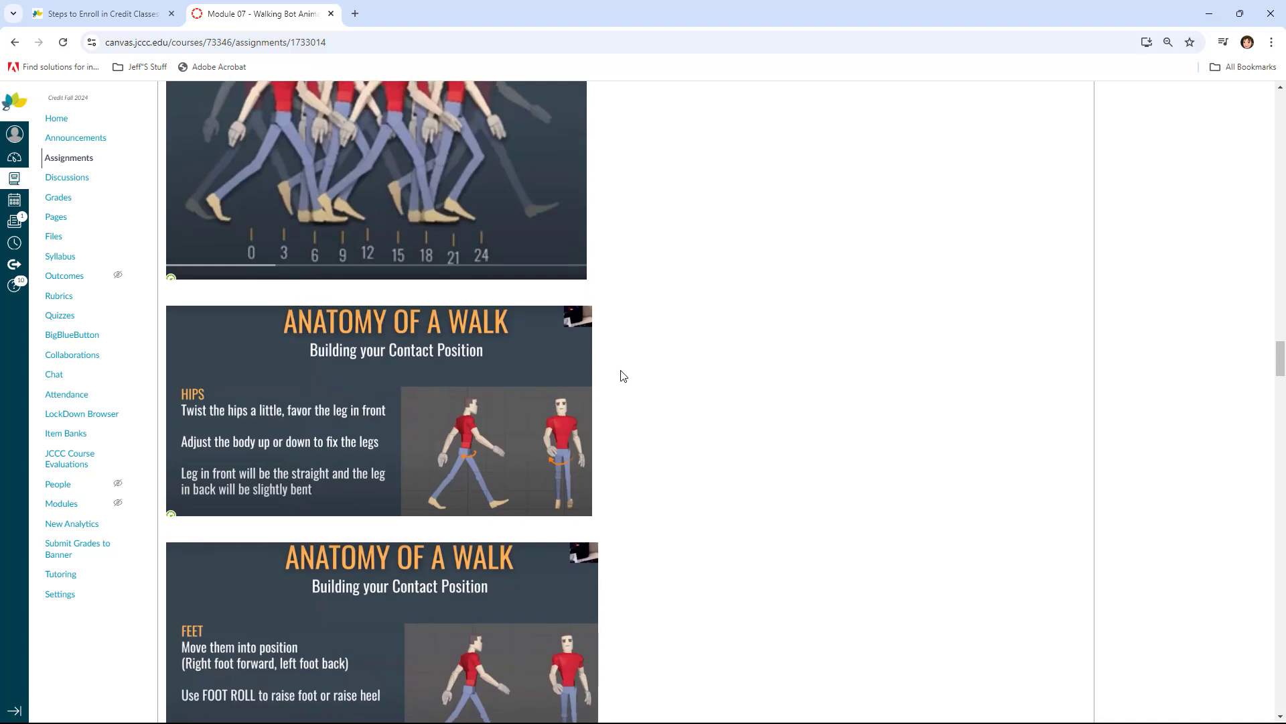
pyautogui.scroll(-1, 634, 367)
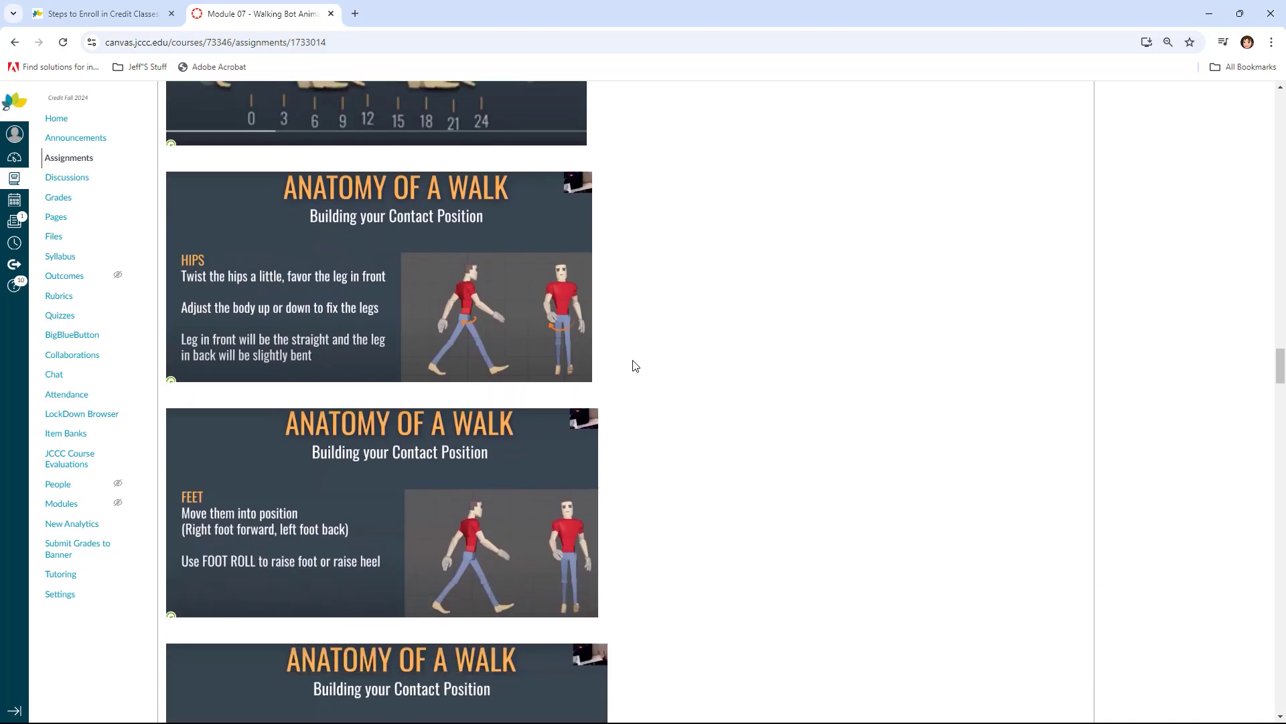
pyautogui.scroll(1, 634, 365)
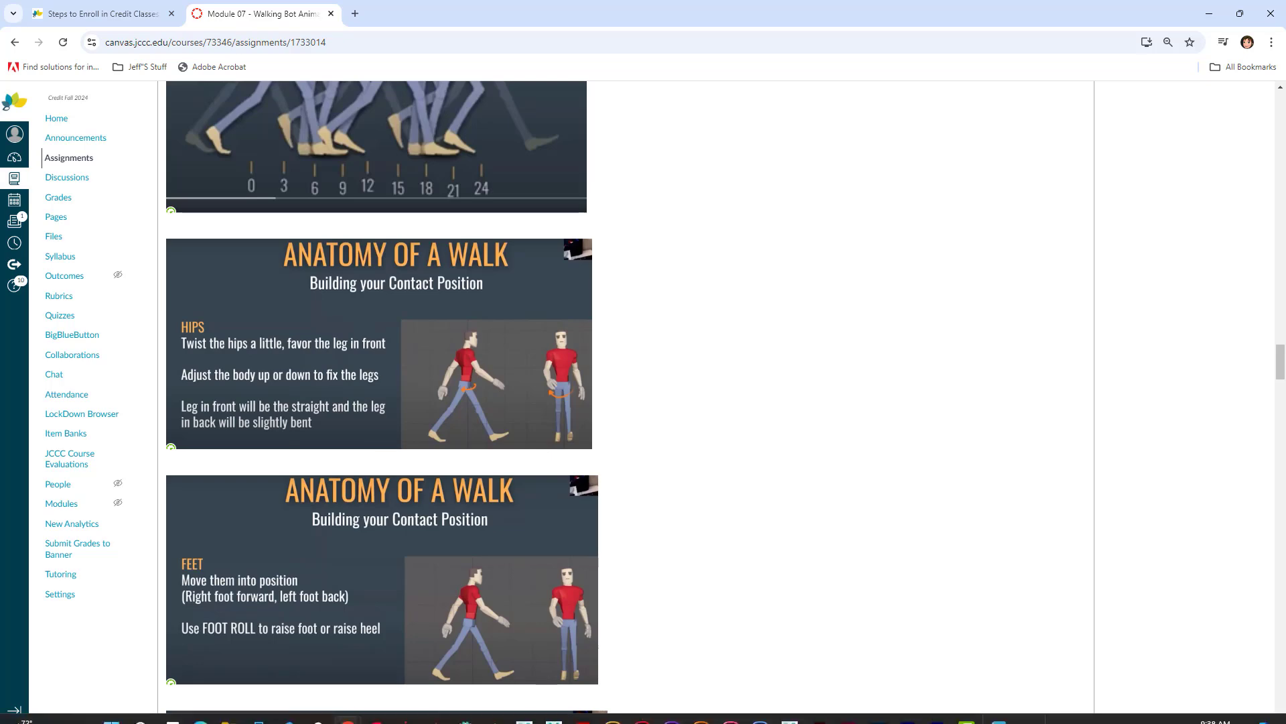
pyautogui.click(1029, 706)
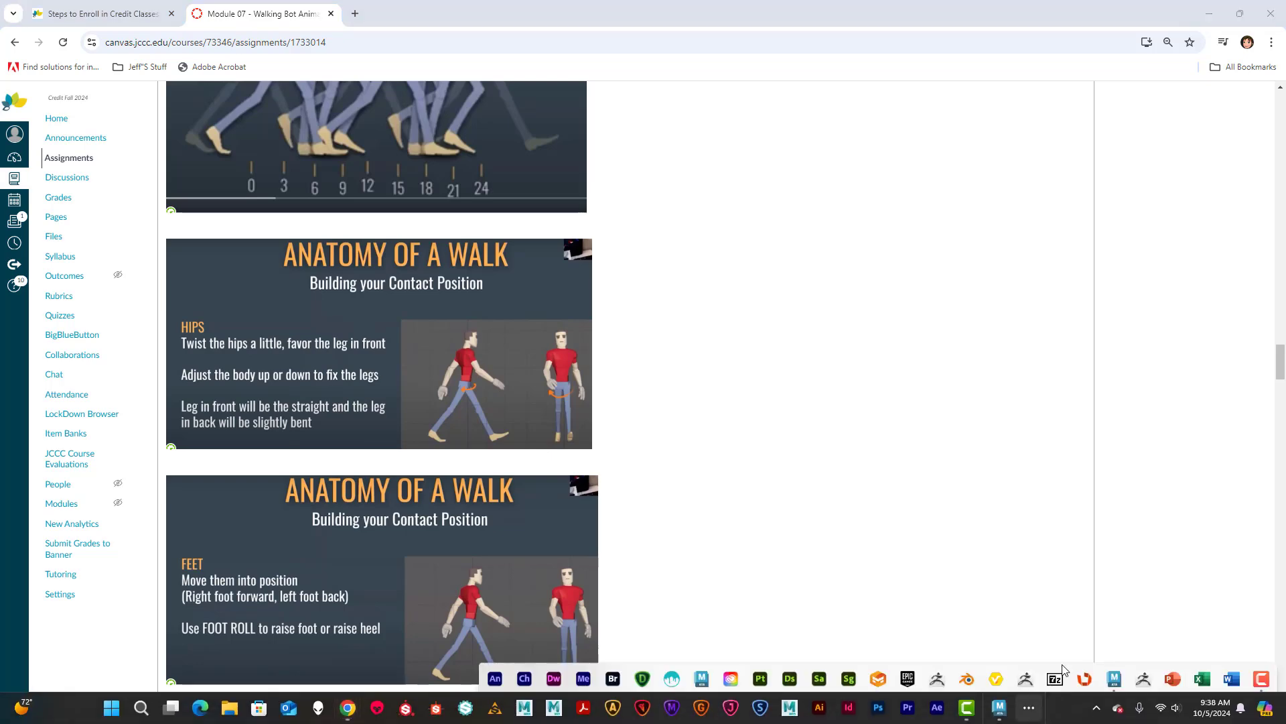
pyautogui.click(1115, 668)
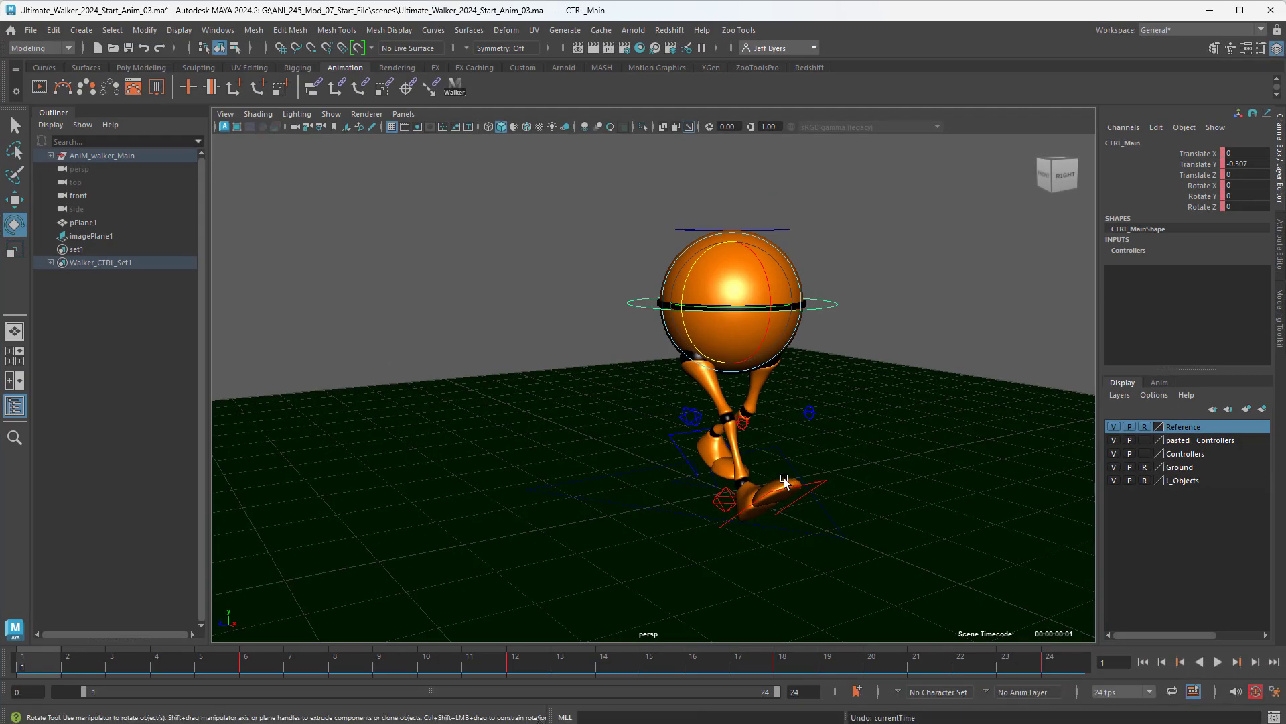
# Try rotating the main body control freely around several axes at frame 1, and undo it
pyautogui.keyDown('alt'); pyautogui.moveTo(782, 481); pyautogui.dragTo(739, 462); pyautogui.keyUp('alt')
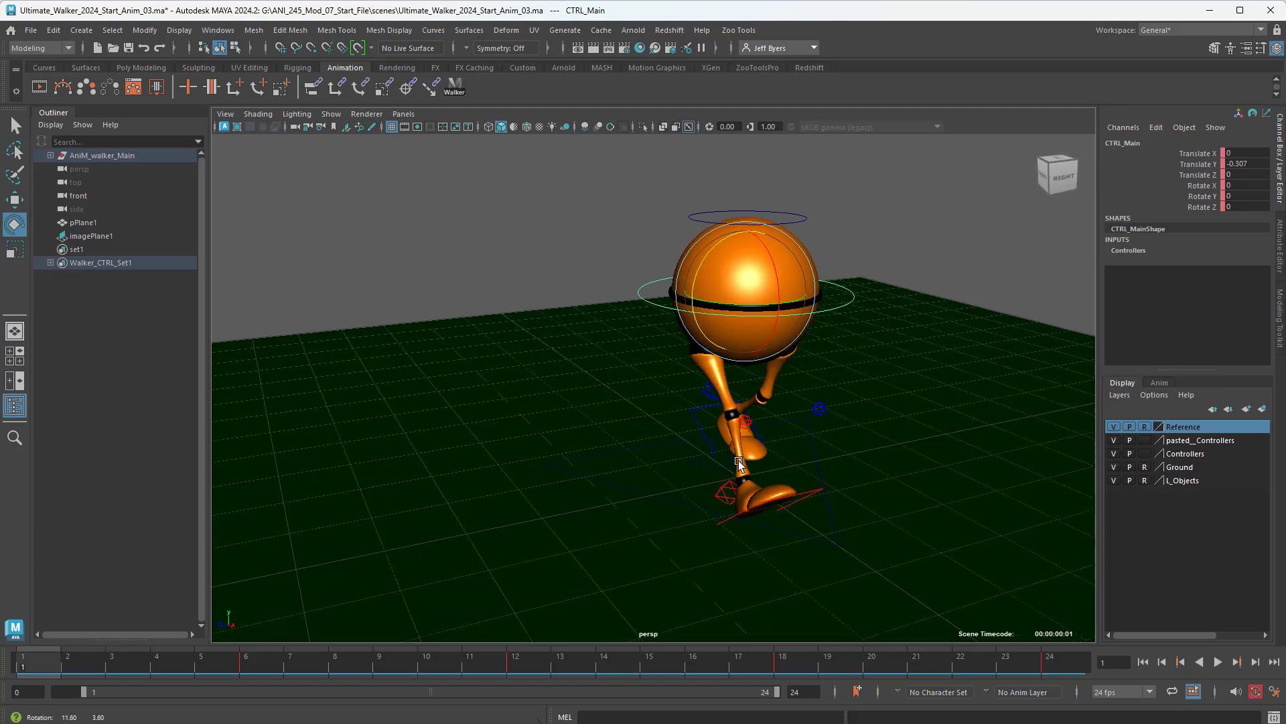
pyautogui.keyDown('alt'); pyautogui.moveTo(742, 345); pyautogui.dragTo(753, 317); pyautogui.keyUp('alt')
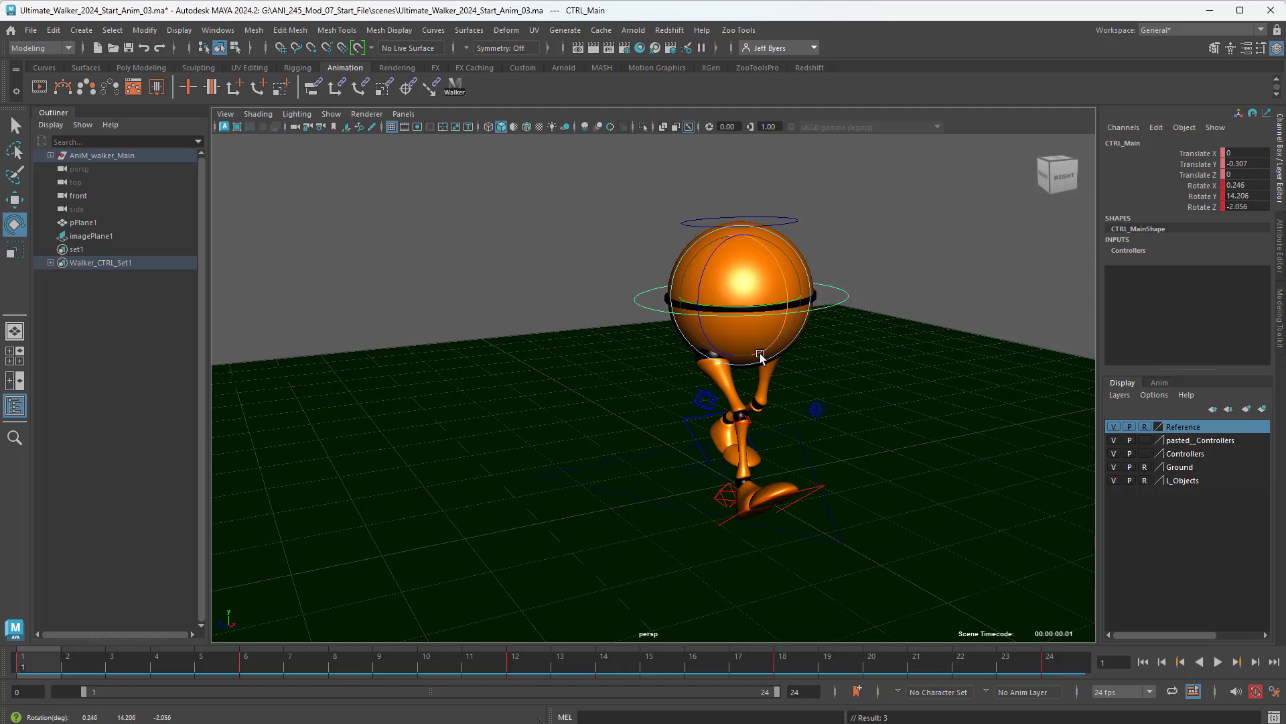
pyautogui.hotkey('ctrl', 'z')
# At frame 1, twist the main body control around its vertical axis and set Rotate Y to 20
pyautogui.keyDown('alt'); pyautogui.moveTo(822, 432); pyautogui.dragTo(689, 451); pyautogui.keyUp('alt')
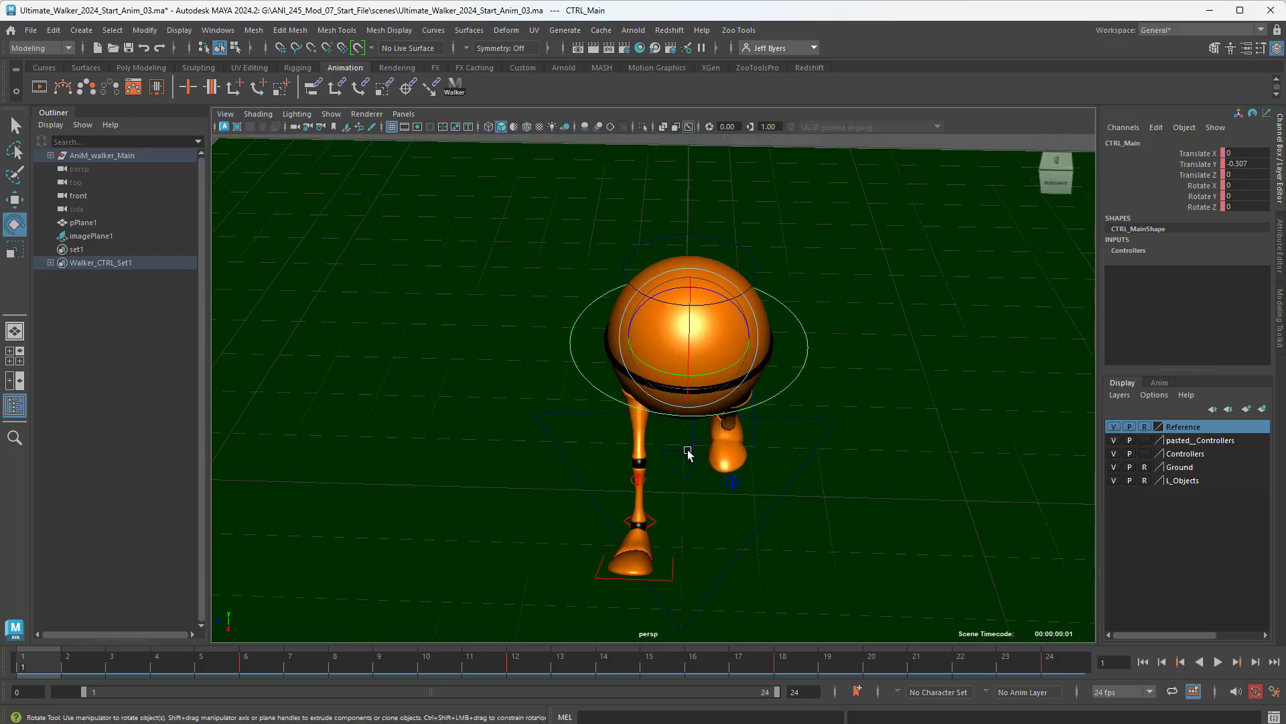
pyautogui.click(670, 417)
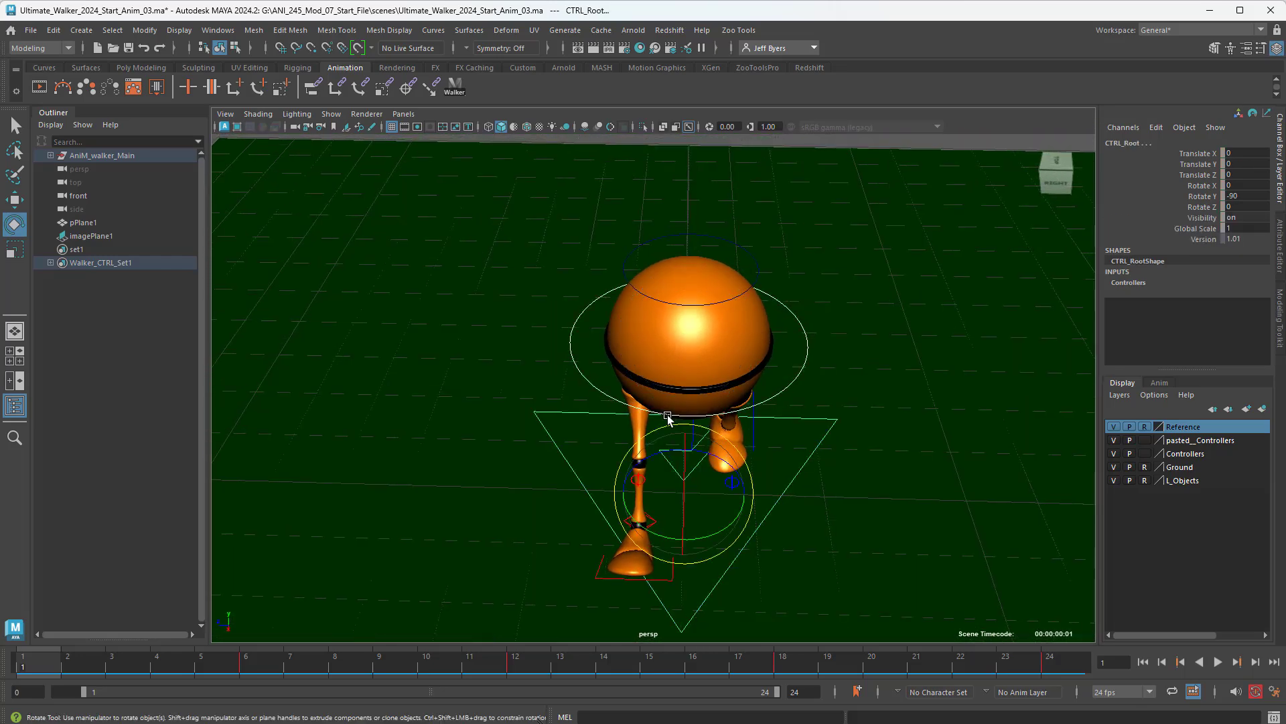
pyautogui.hotkey('ctrl', 'z')
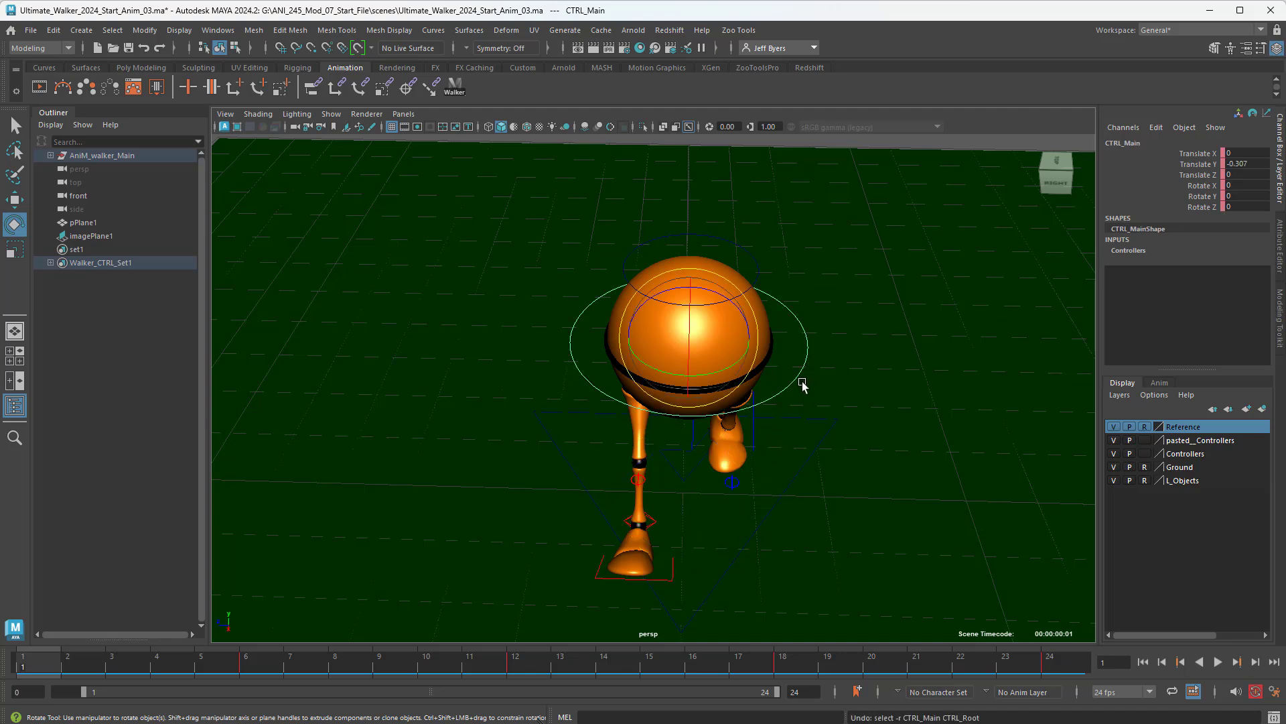
pyautogui.moveTo(673, 375); pyautogui.dragTo(690, 373)
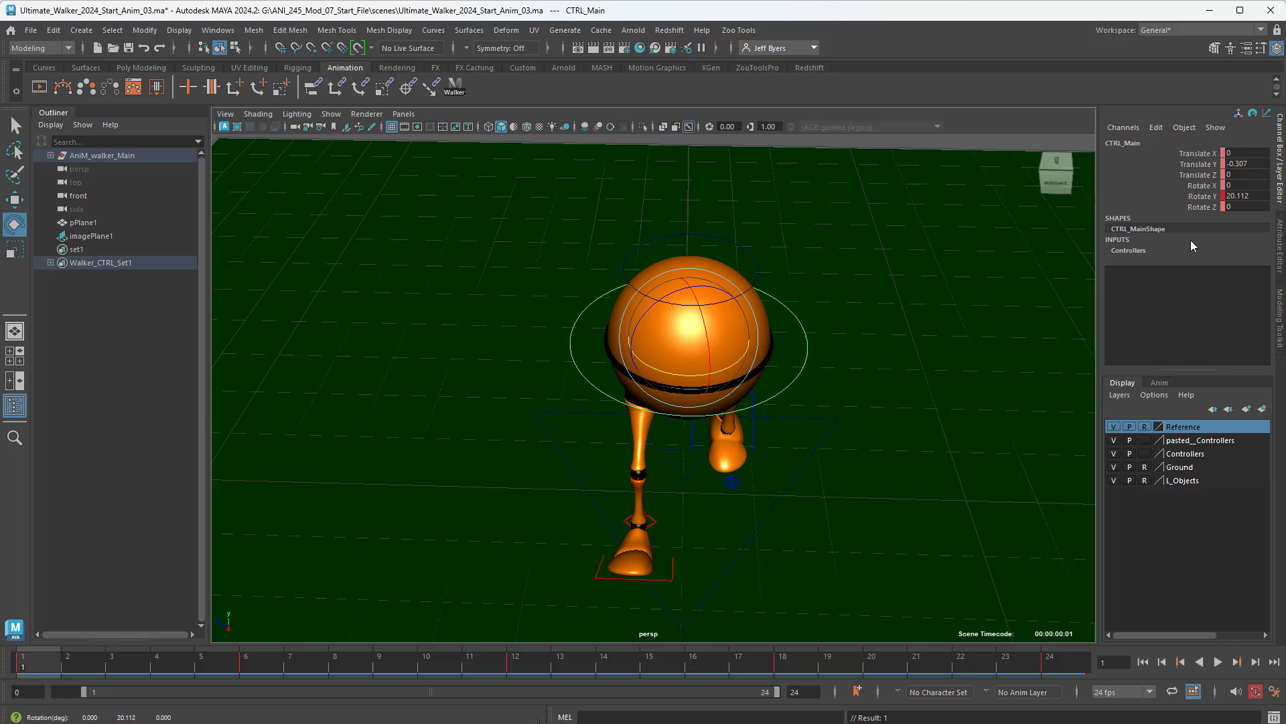
pyautogui.doubleClick(1247, 195)
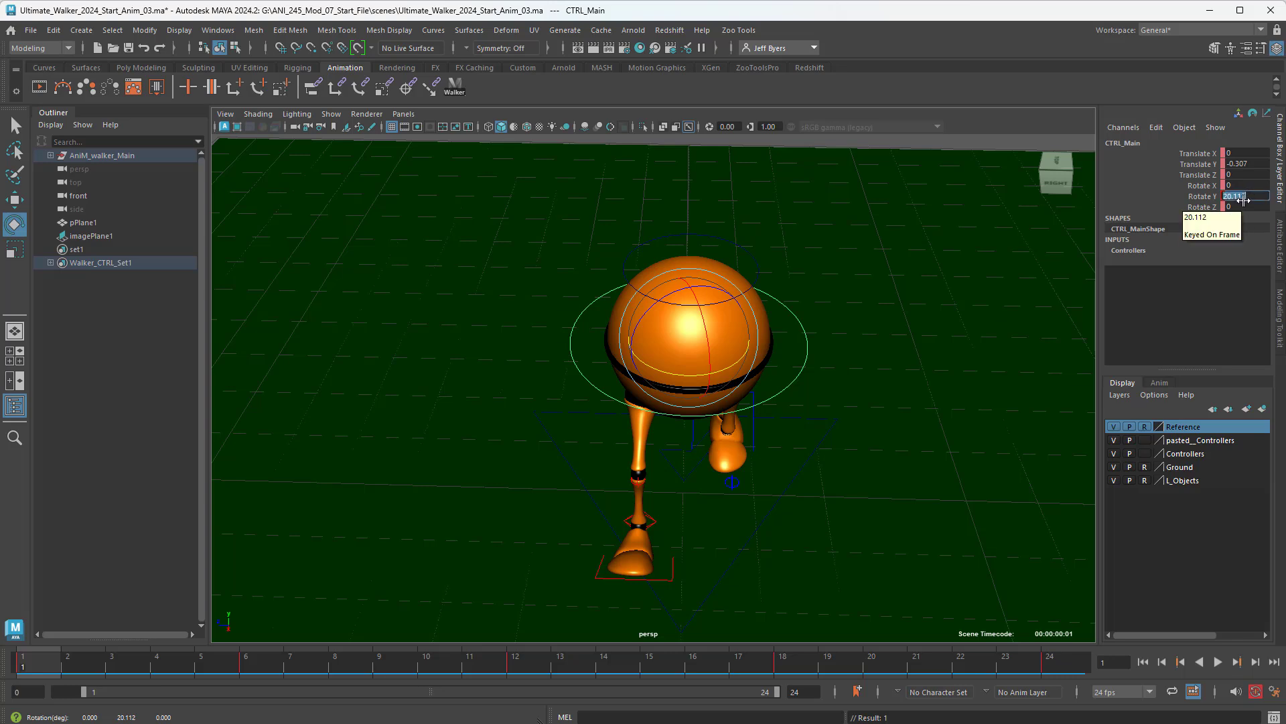
pyautogui.write('20')
pyautogui.press('Return')
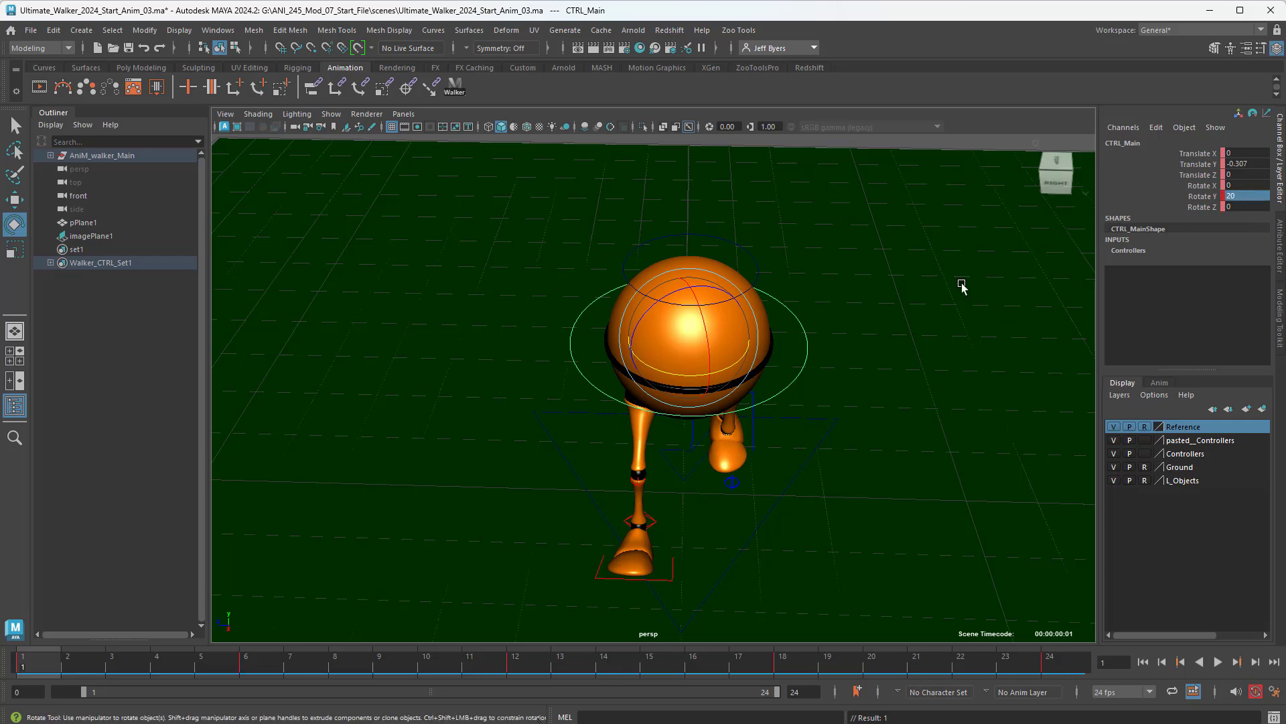
# Try a keyed Rotate Y of 20 on the main body control at frame 12, and play the walk to check it
pyautogui.keyDown('alt'); pyautogui.moveTo(790, 432); pyautogui.dragTo(749, 441); pyautogui.keyUp('alt')
pyautogui.moveTo(27, 675)
pyautogui.mouseDown()
pyautogui.moveTo(303, 677)
pyautogui.moveTo(31, 675)
pyautogui.moveTo(247, 677)
pyautogui.mouseUp()
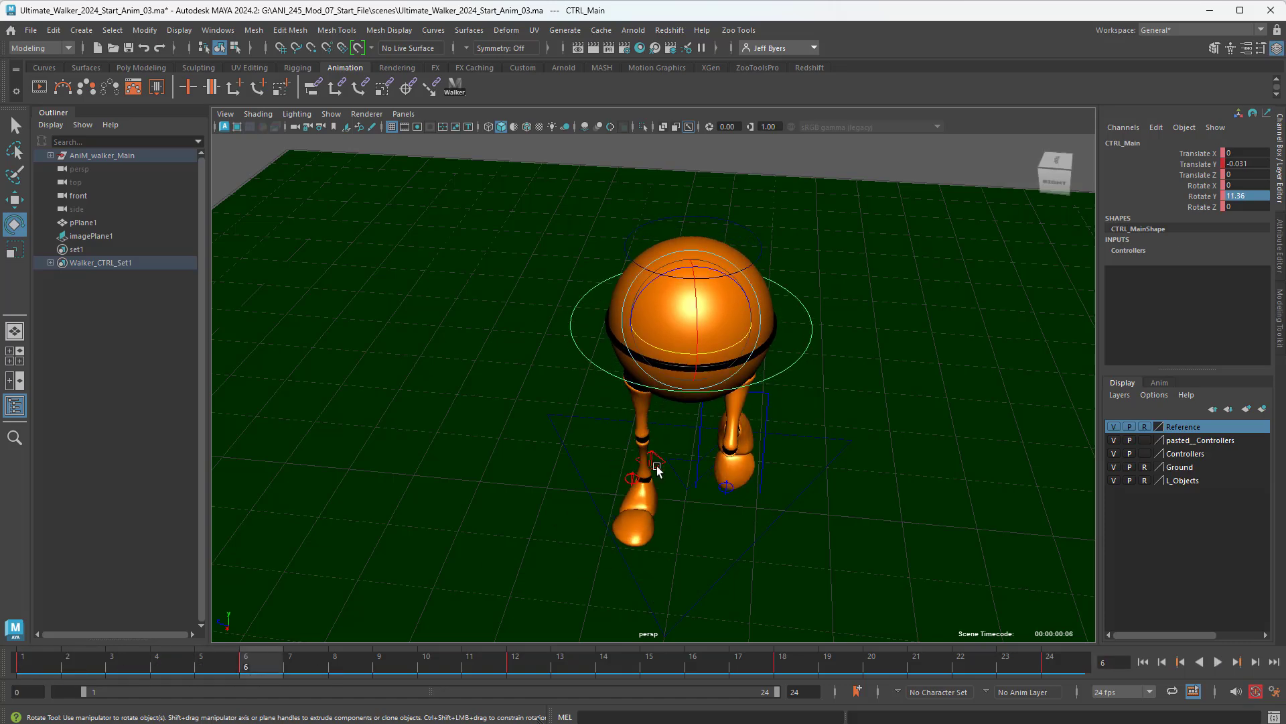
pyautogui.moveTo(653, 466)
pyautogui.keyDown('alt'); pyautogui.mouseDown()
pyautogui.moveTo(741, 437)
pyautogui.moveTo(685, 446)
pyautogui.mouseUp(); pyautogui.keyUp('alt')
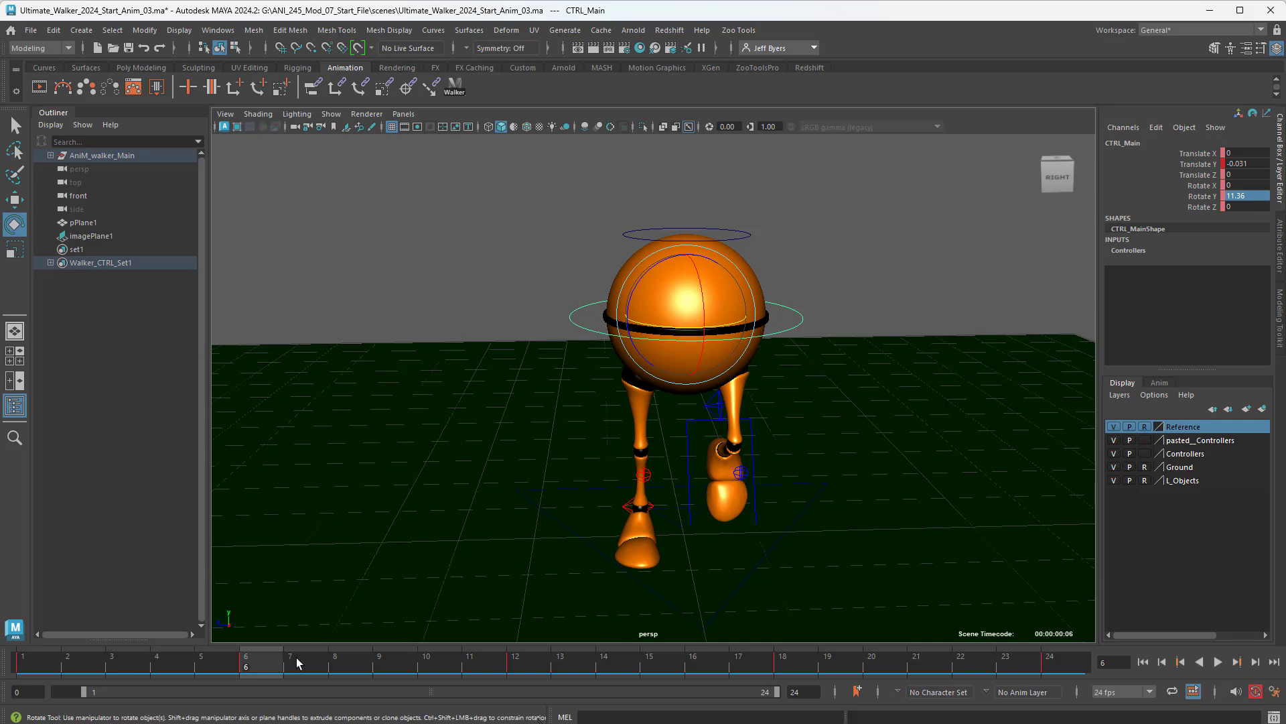
pyautogui.hotkey('alt', 'v')
pyautogui.hotkey('alt', 'v')
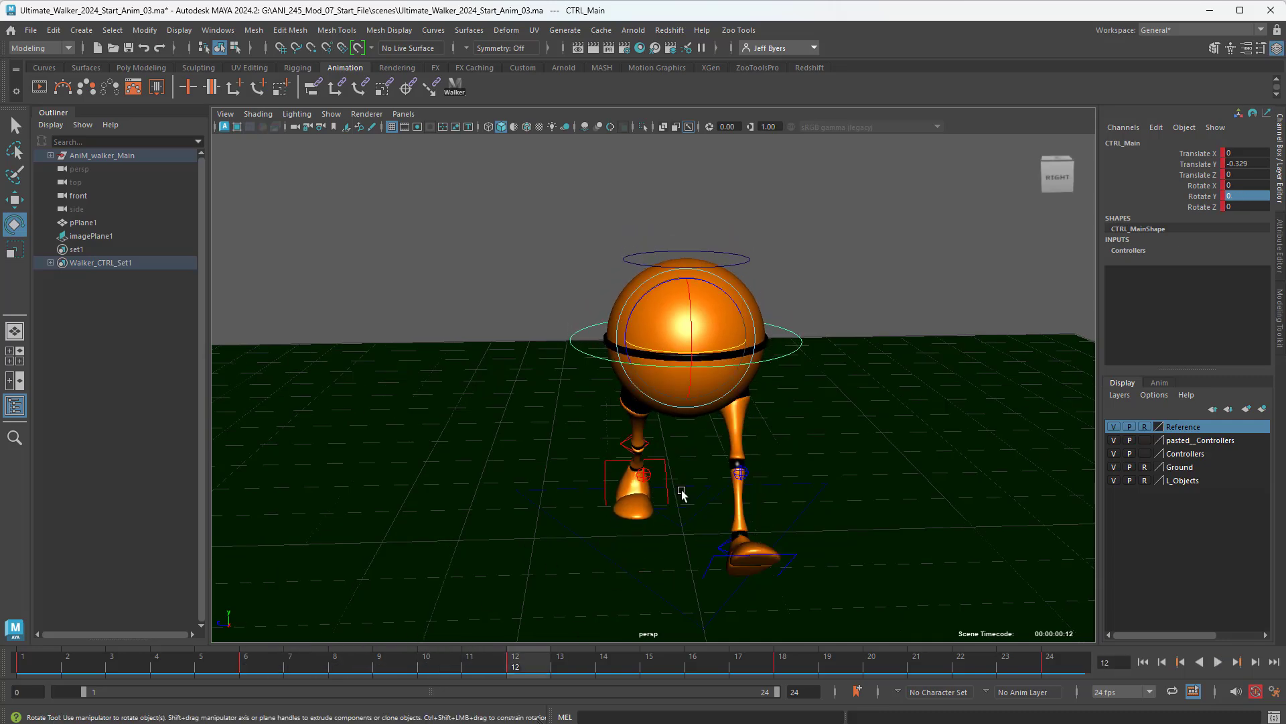
pyautogui.keyDown('alt'); pyautogui.moveTo(680, 494); pyautogui.dragTo(680, 517); pyautogui.keyUp('alt')
pyautogui.keyDown('alt'); pyautogui.moveTo(710, 438); pyautogui.dragTo(696, 367); pyautogui.keyUp('alt')
pyautogui.press('s')
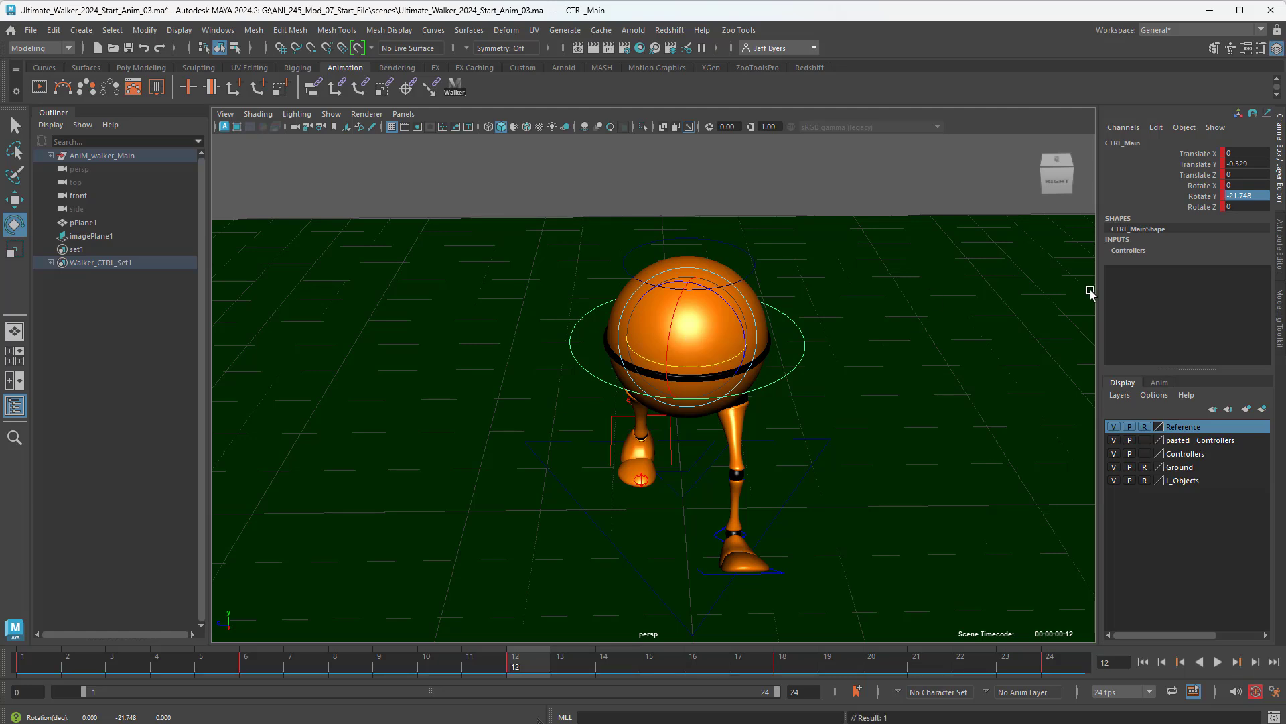
pyautogui.doubleClick(1253, 196)
pyautogui.write('20')
pyautogui.press('Return')
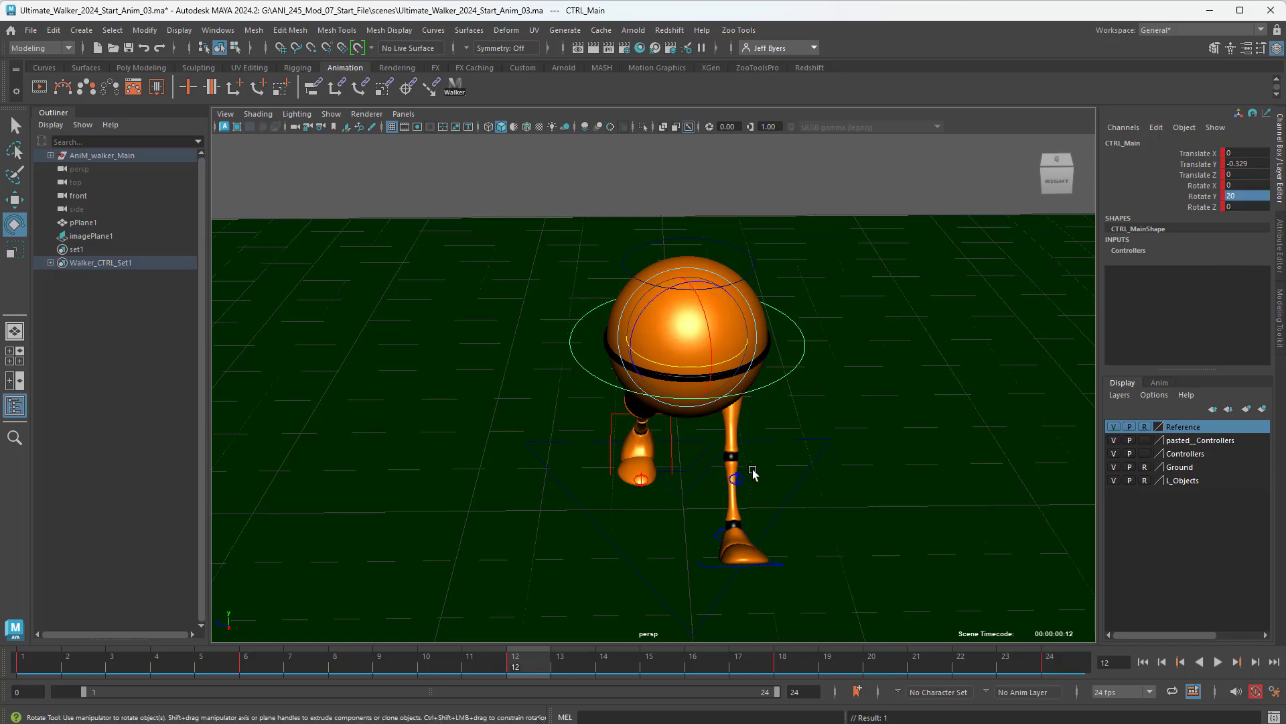
pyautogui.moveTo(689, 516)
pyautogui.keyDown('alt'); pyautogui.mouseDown()
pyautogui.moveTo(676, 509)
pyautogui.moveTo(683, 551)
pyautogui.moveTo(693, 513)
pyautogui.mouseUp(); pyautogui.keyUp('alt')
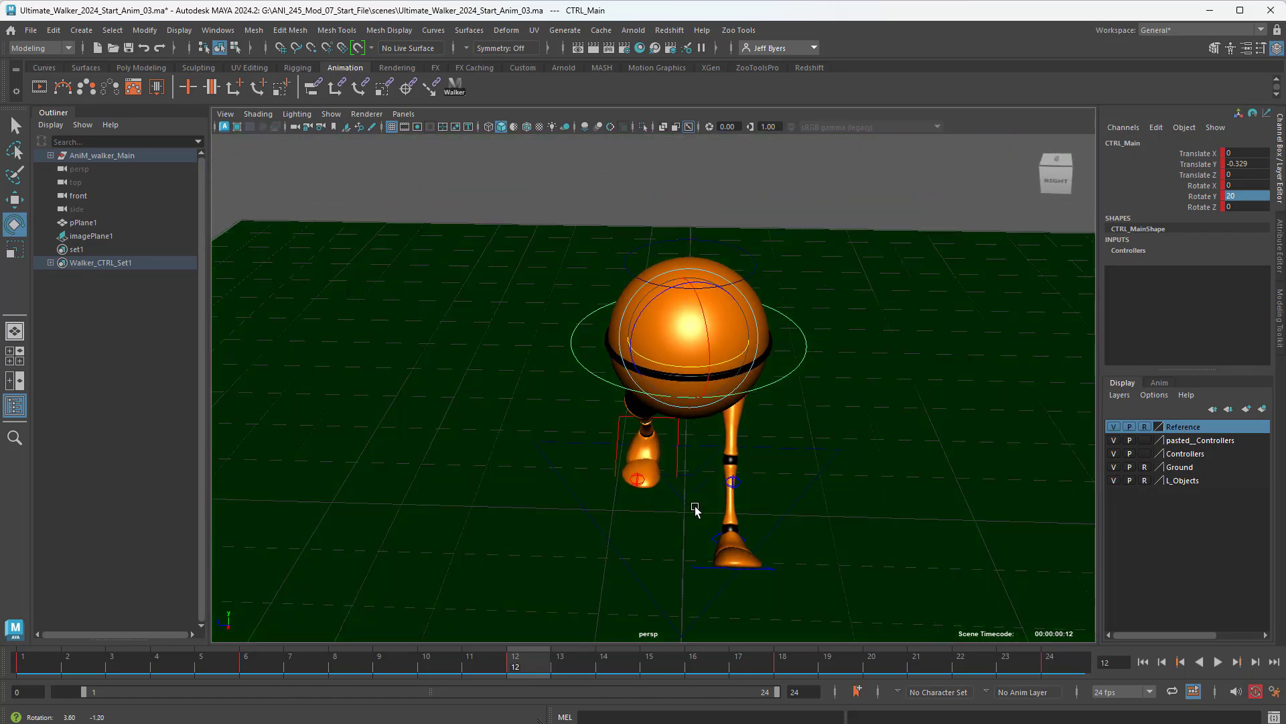
pyautogui.hotkey('alt', 'v')
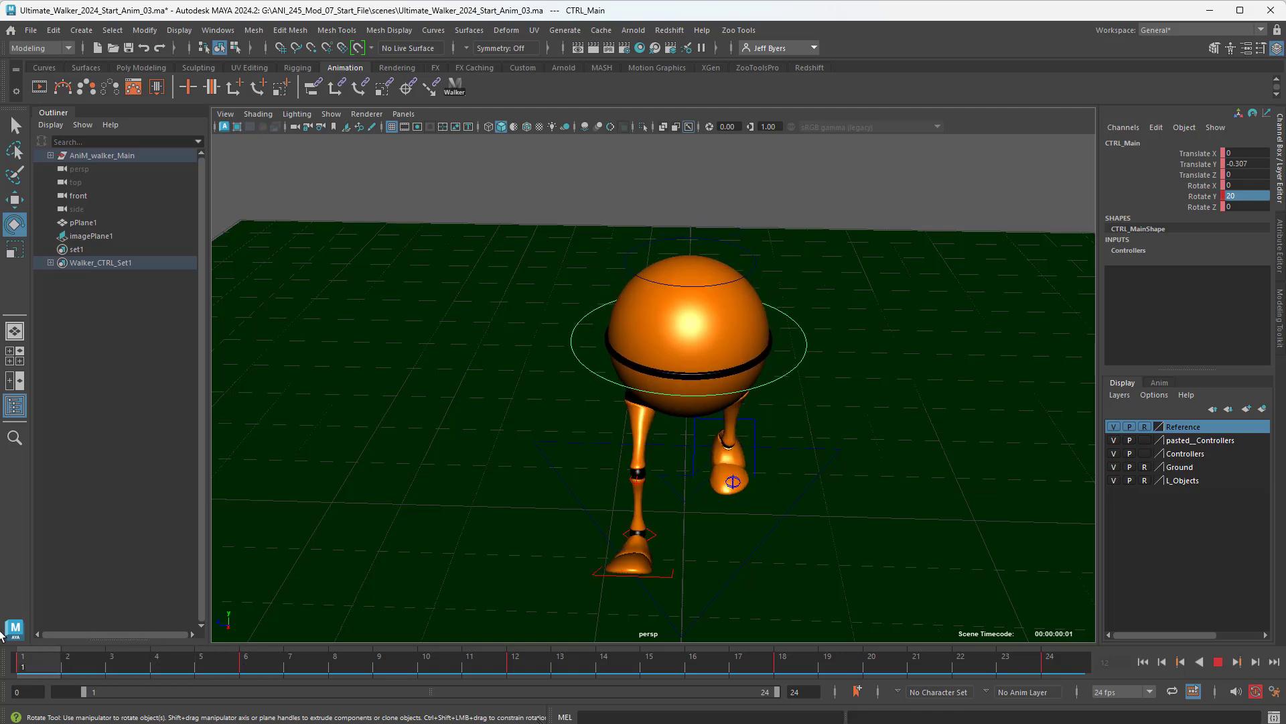
pyautogui.hotkey('alt', 'v')
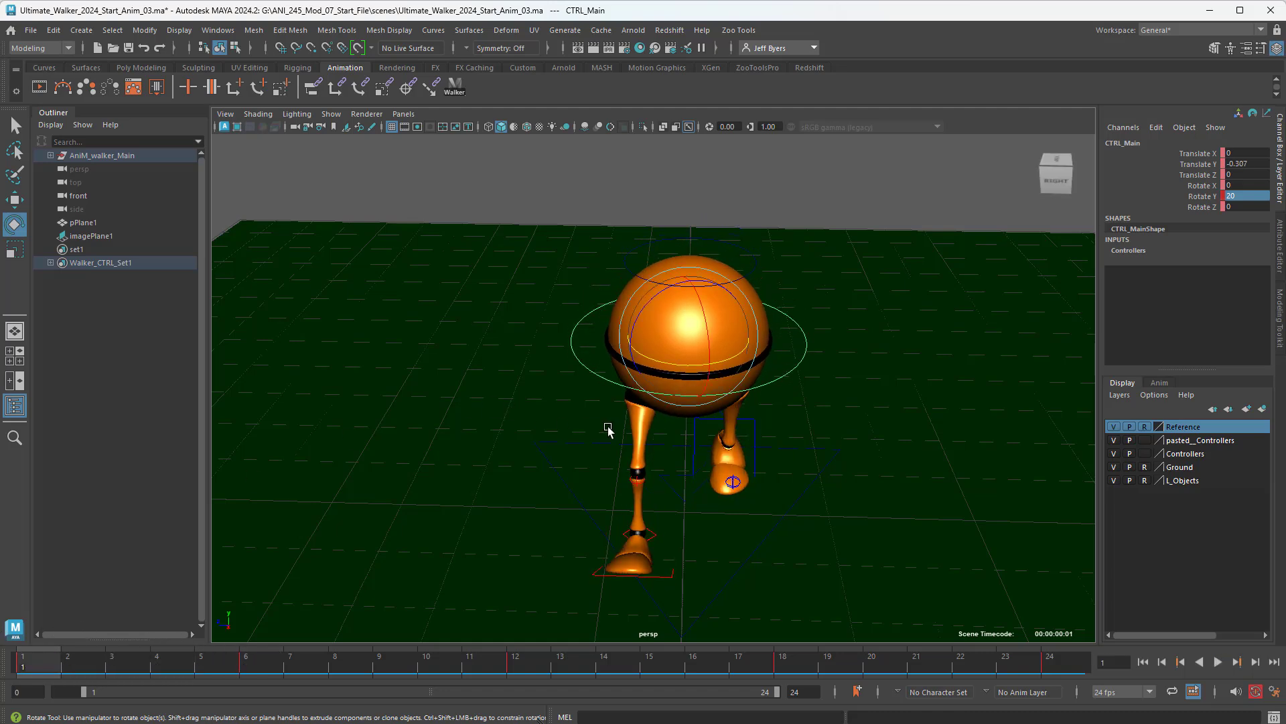
# At frame 12, twist the main body control the opposite way with Rotate Y set to -20, and play back the walk
pyautogui.moveTo(31, 671); pyautogui.dragTo(515, 667)
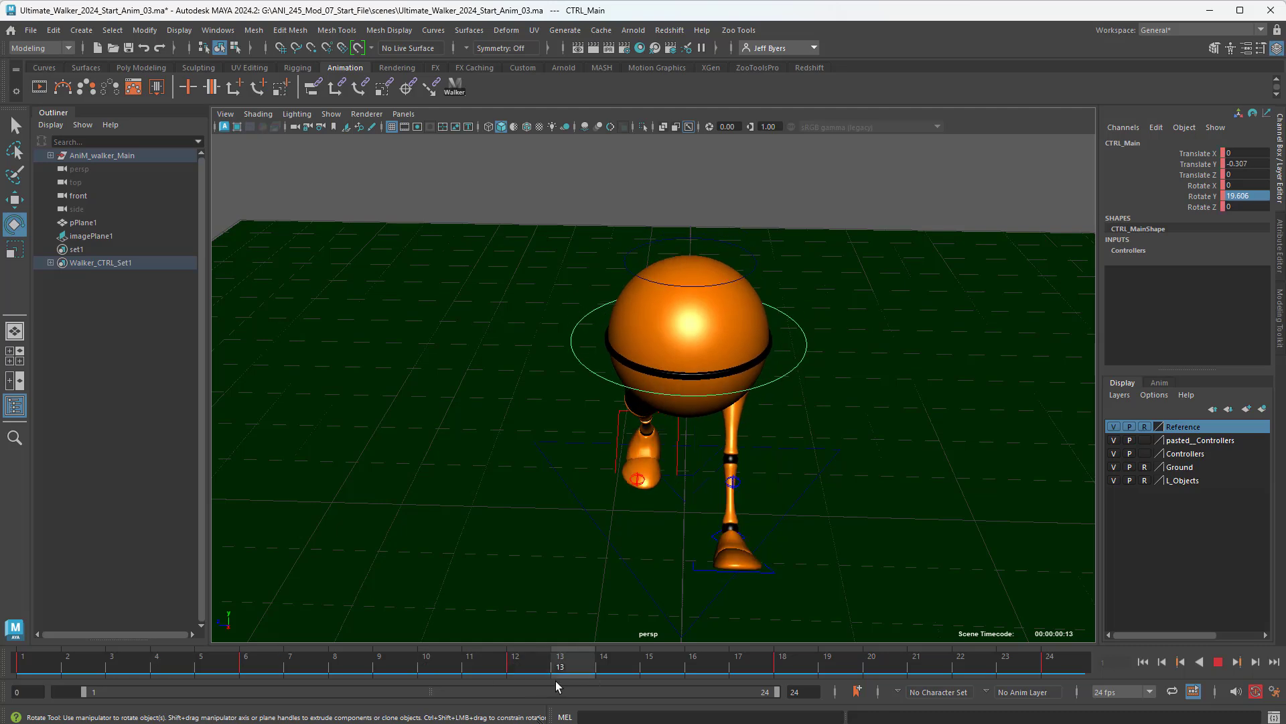
pyautogui.moveTo(679, 366); pyautogui.dragTo(642, 365)
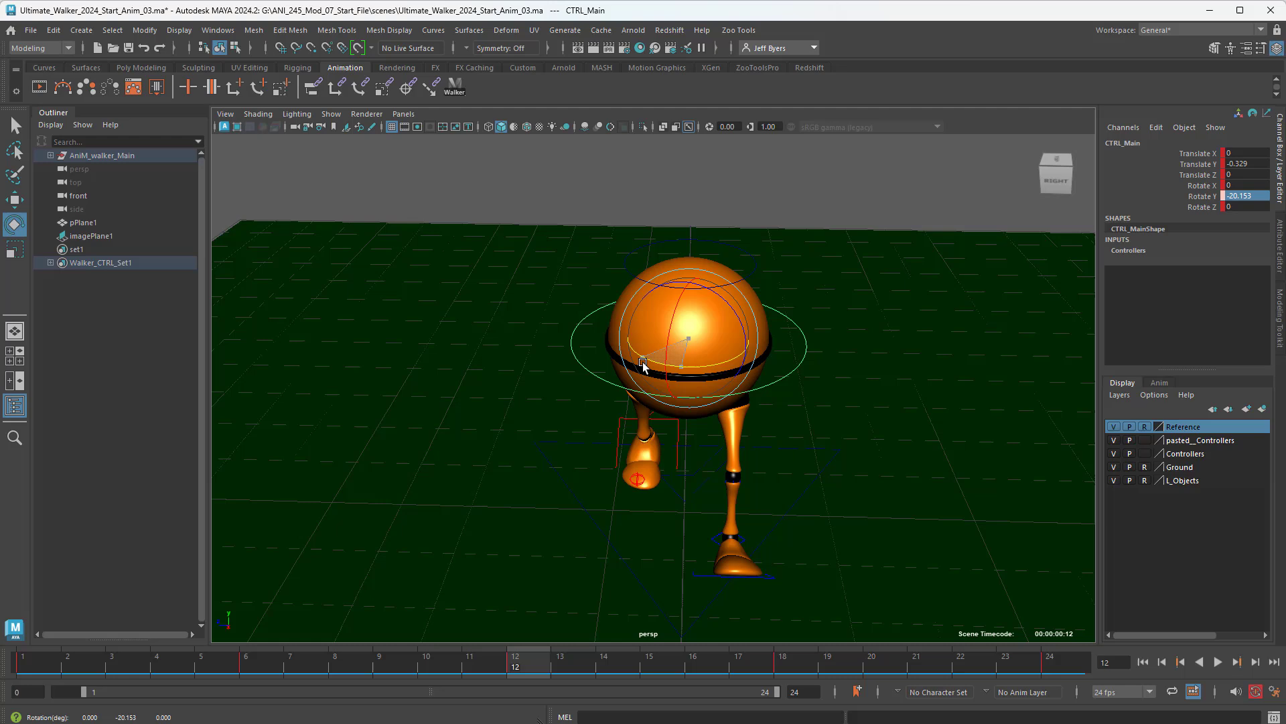
pyautogui.doubleClick(1252, 196)
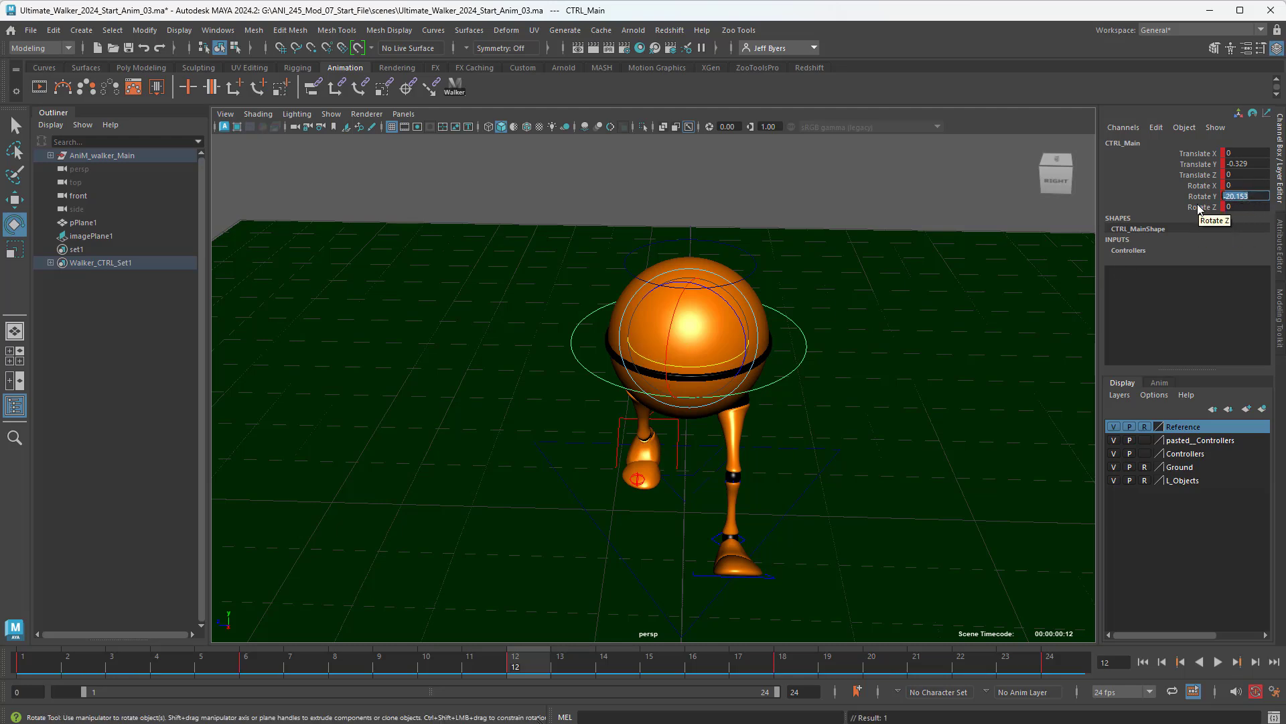
pyautogui.write('0')
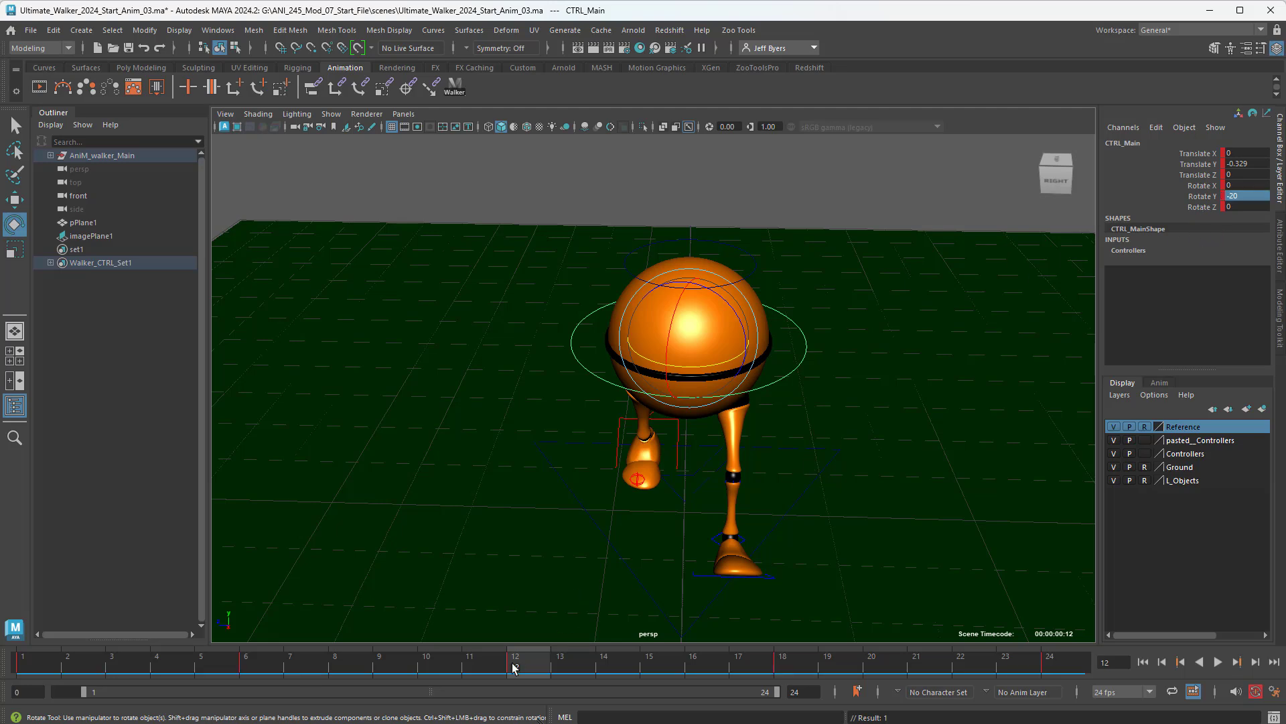
pyautogui.hotkey('alt', 'v')
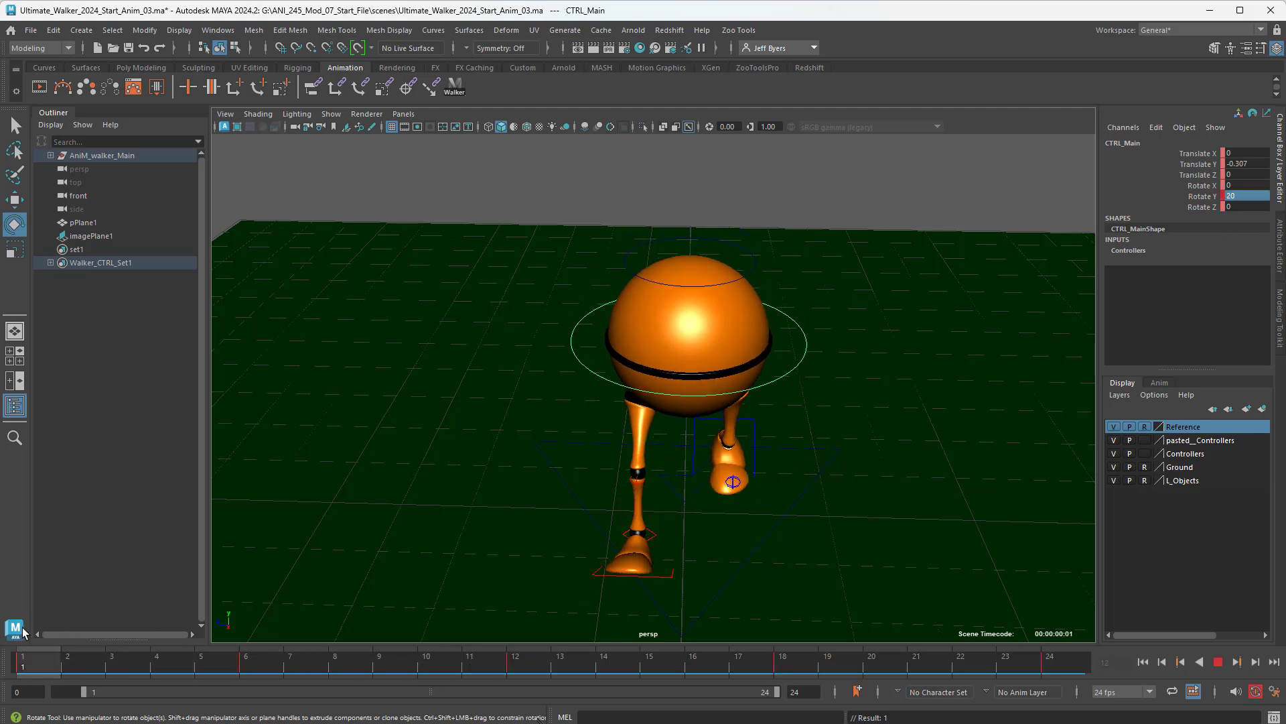
pyautogui.hotkey('alt', 'v')
pyautogui.hotkey('alt', 'v')
pyautogui.hotkey('alt', 'v')
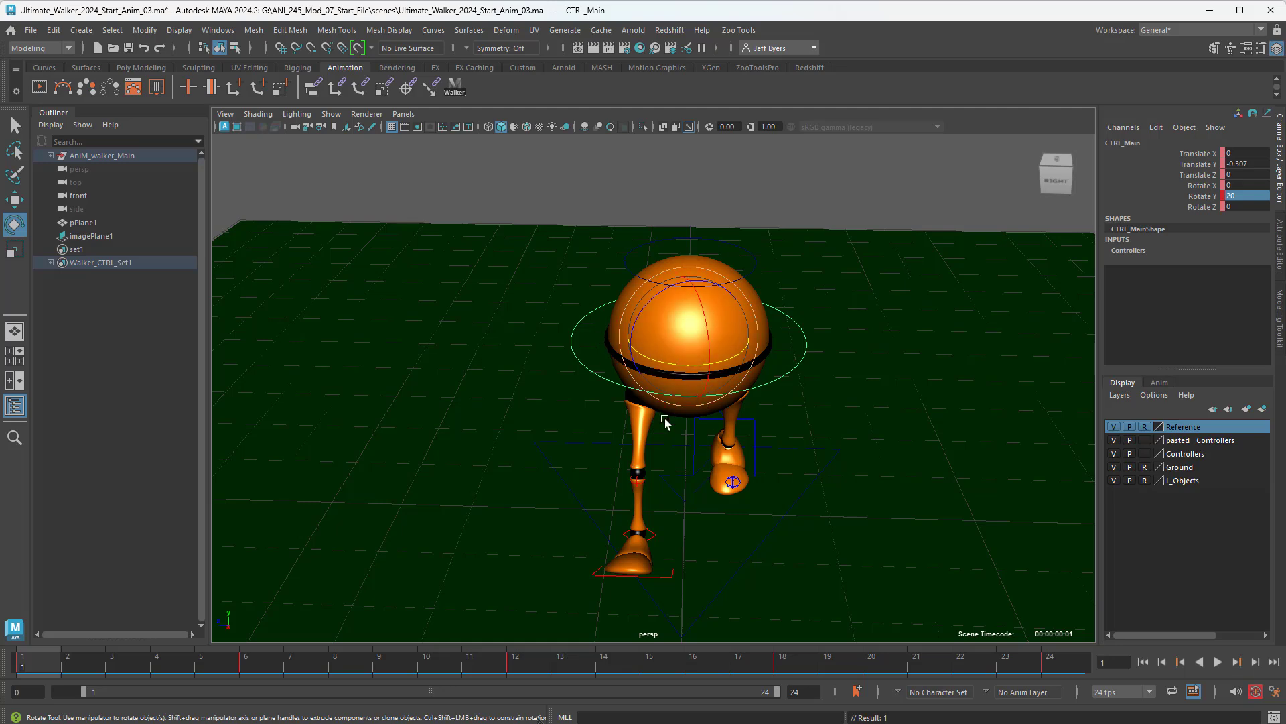
pyautogui.hotkey('alt', 'v')
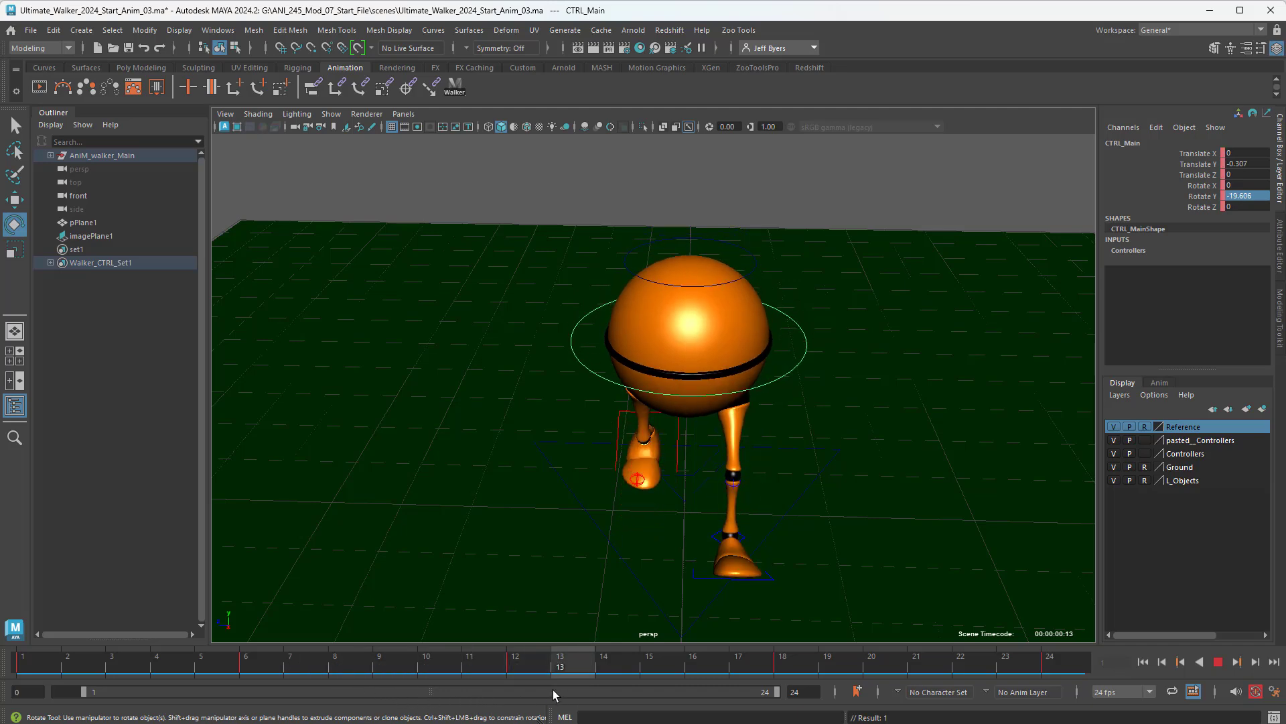
# Play and scrub the walk cycle to check the body's twist through the passing pose at frame 6 and back at frame 1
pyautogui.hotkey('alt', 'v')
pyautogui.moveTo(597, 653); pyautogui.dragTo(246, 663)
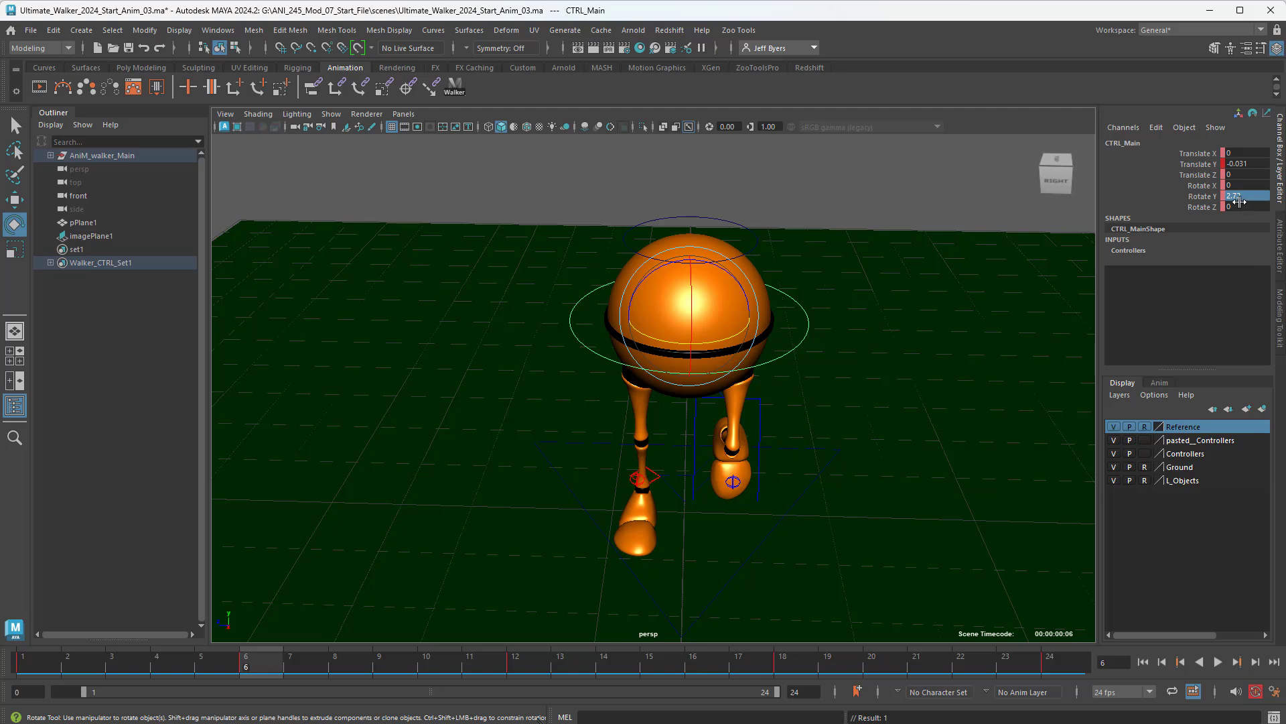
pyautogui.hotkey('alt', 'v')
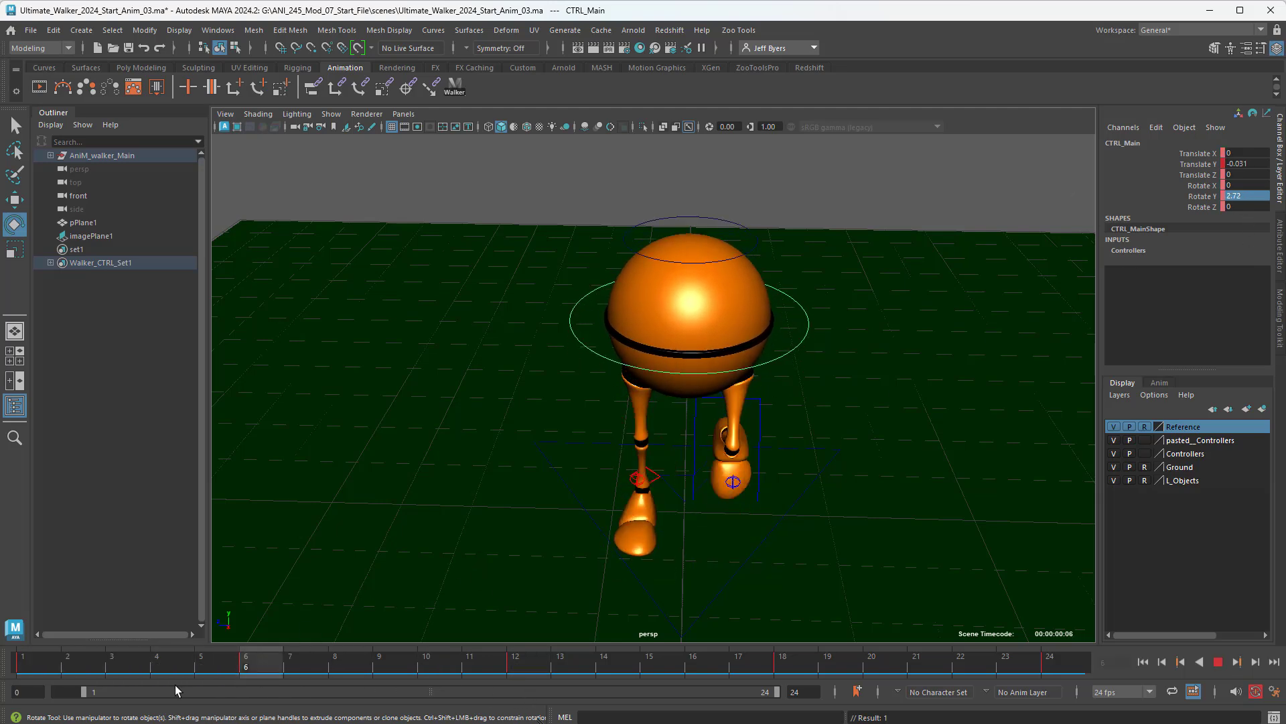
pyautogui.hotkey('alt', 'v')
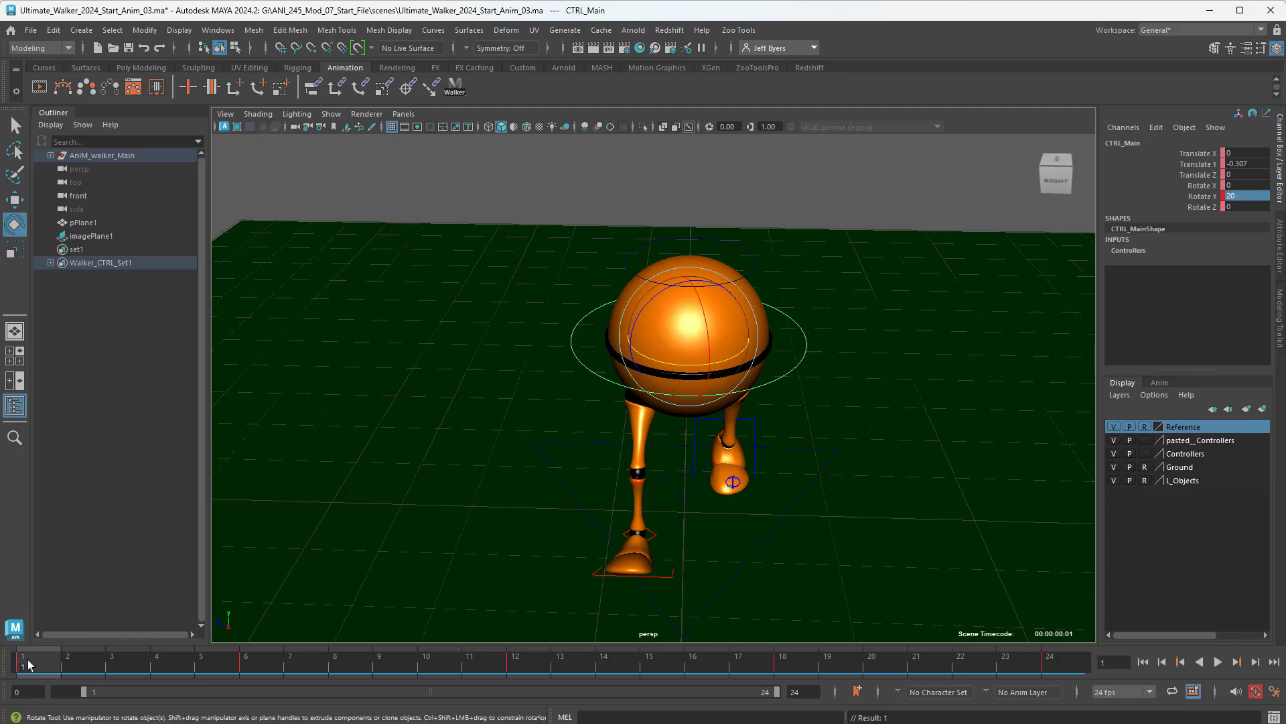
# Copy only the main body control's Rotate Y key from frame 1 and paste it at frame 24
pyautogui.moveTo(32, 665); pyautogui.dragTo(51, 618)
pyautogui.click(1199, 199)
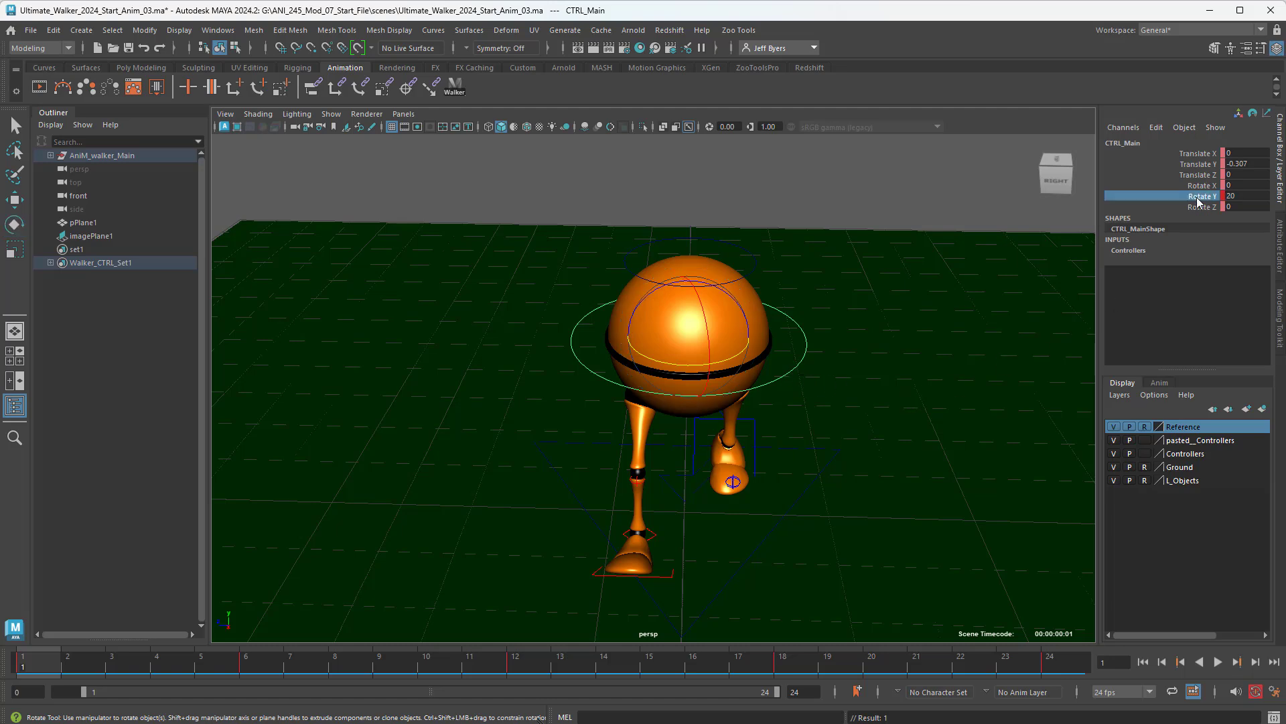
pyautogui.rightClick(38, 649)
pyautogui.click(67, 408)
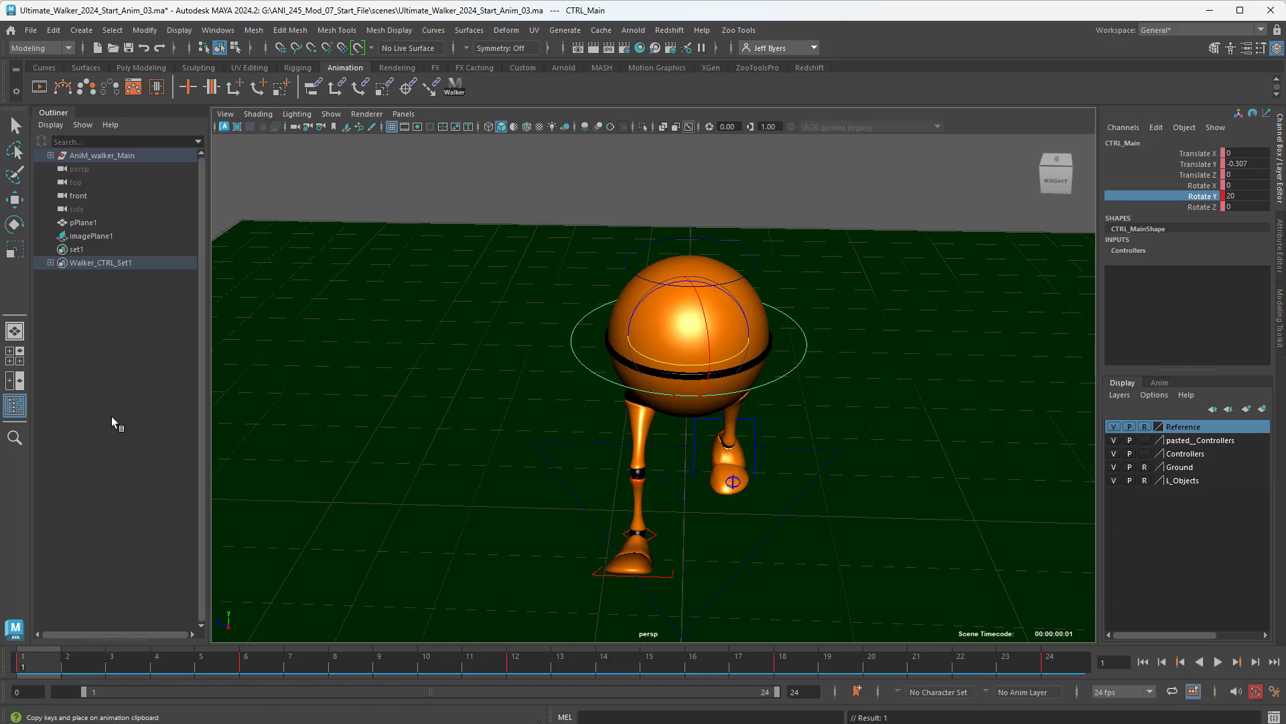
pyautogui.click(1056, 667)
pyautogui.rightClick(1056, 660)
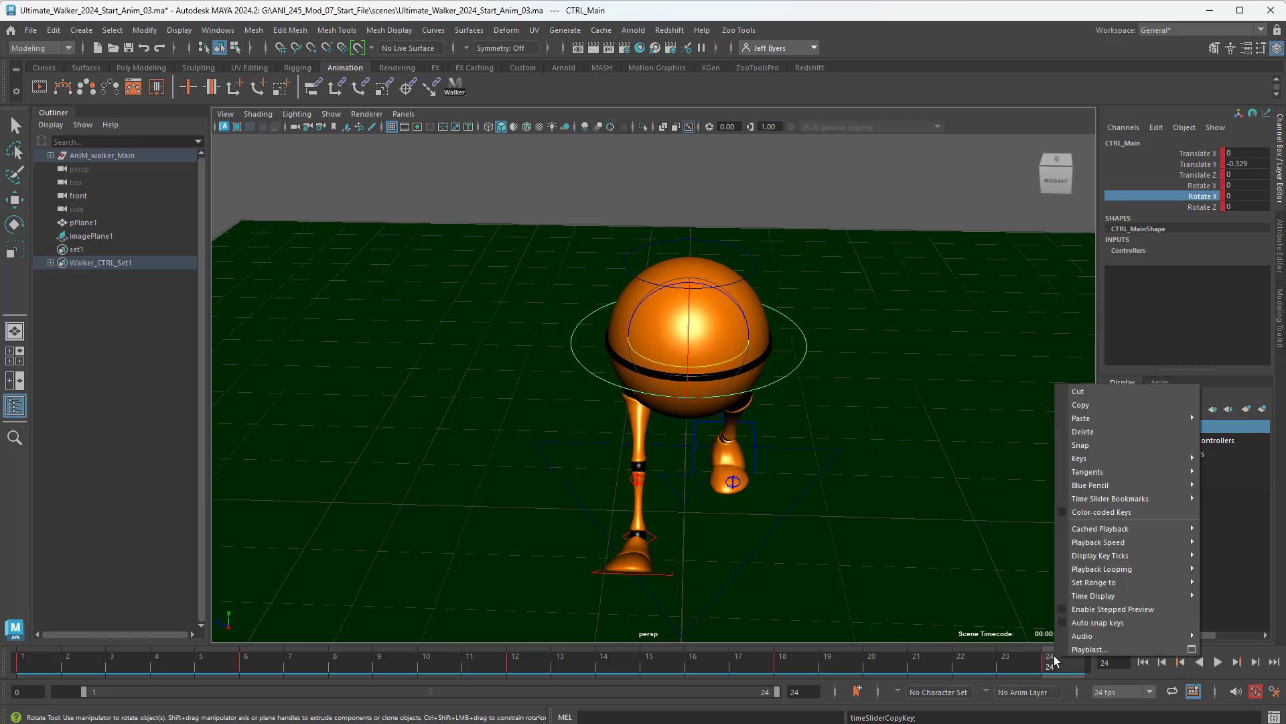
pyautogui.moveTo(1074, 421)
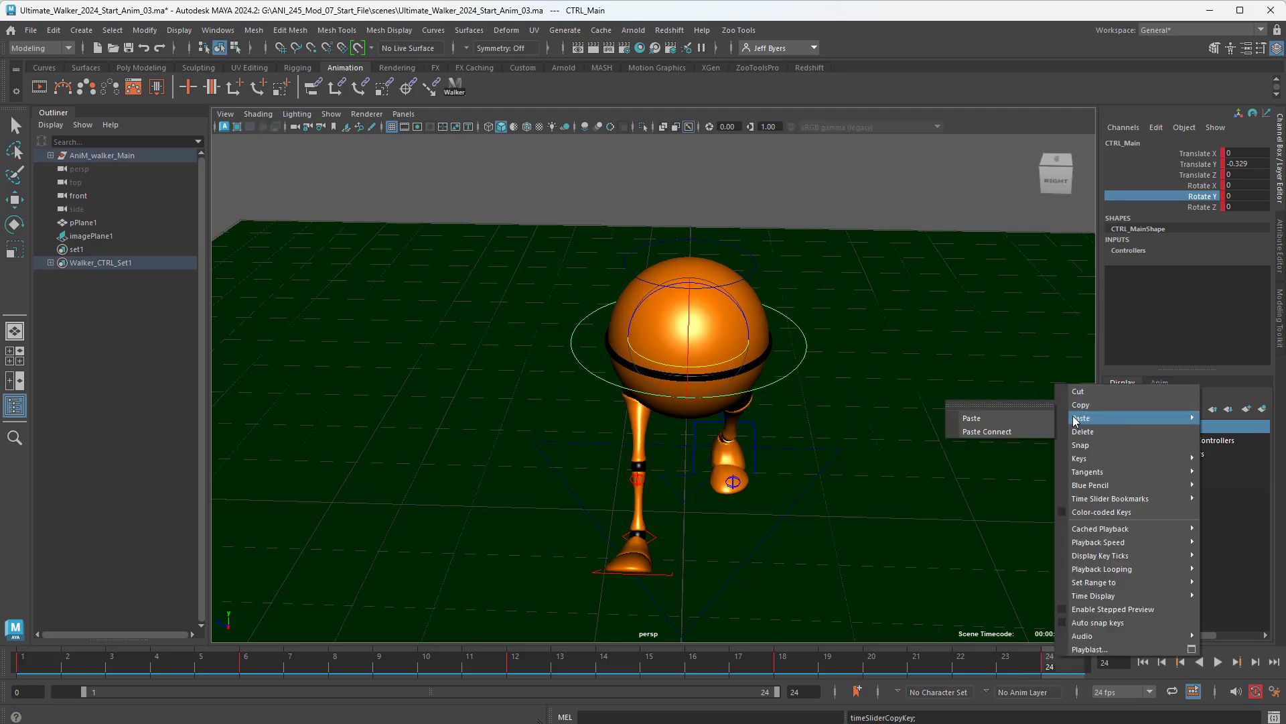
pyautogui.click(985, 418)
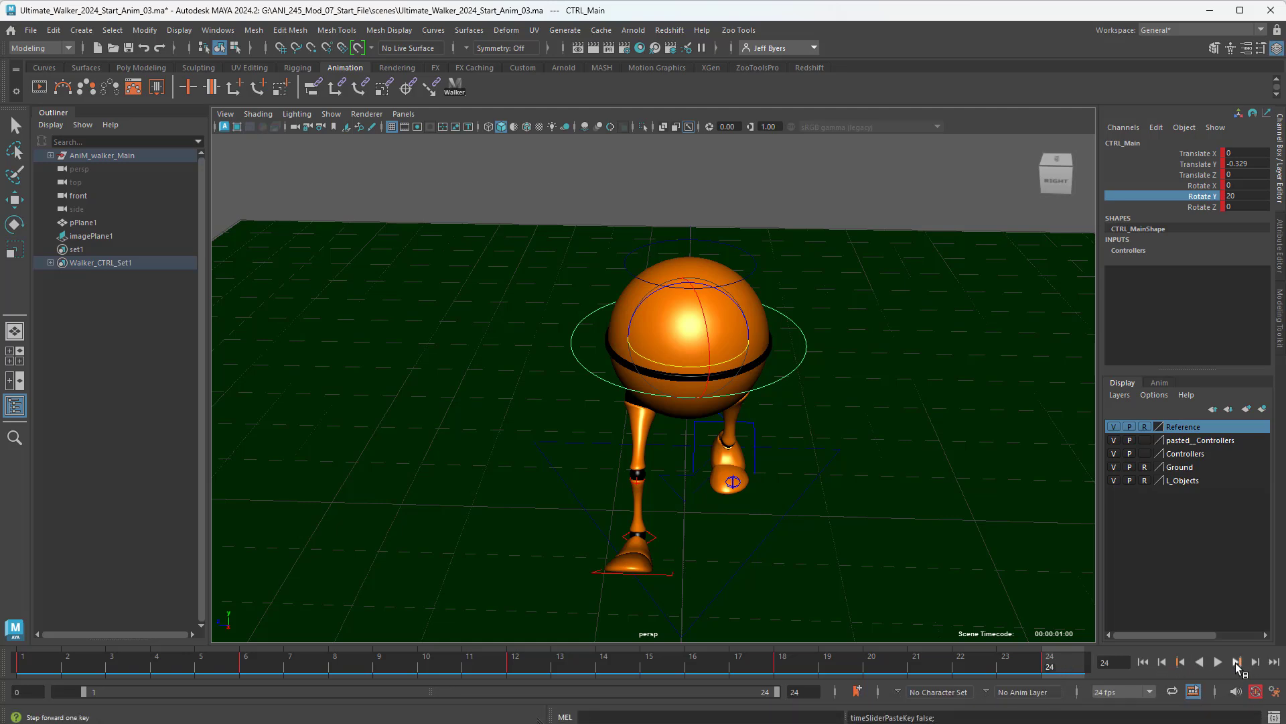
# Step through the main body control's keys at frames 1, 6, 12 and 18, and play the walk back
pyautogui.click(1237, 662)
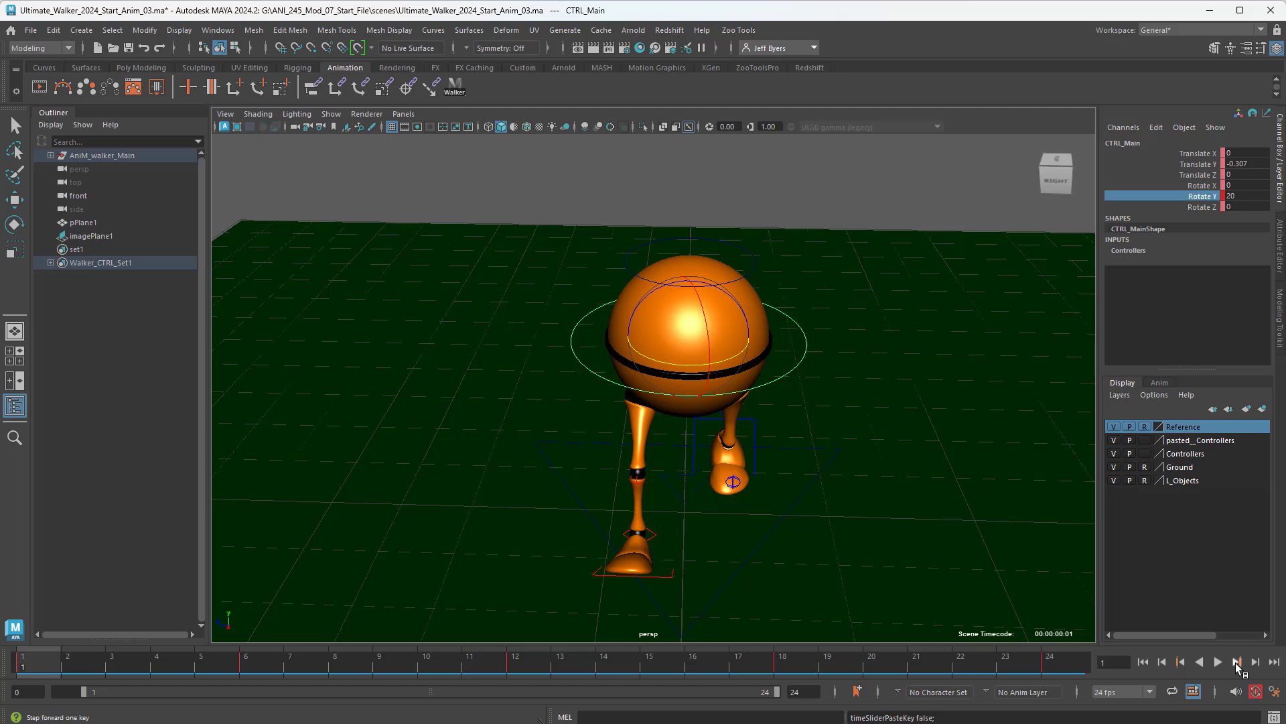
pyautogui.click(1236, 662)
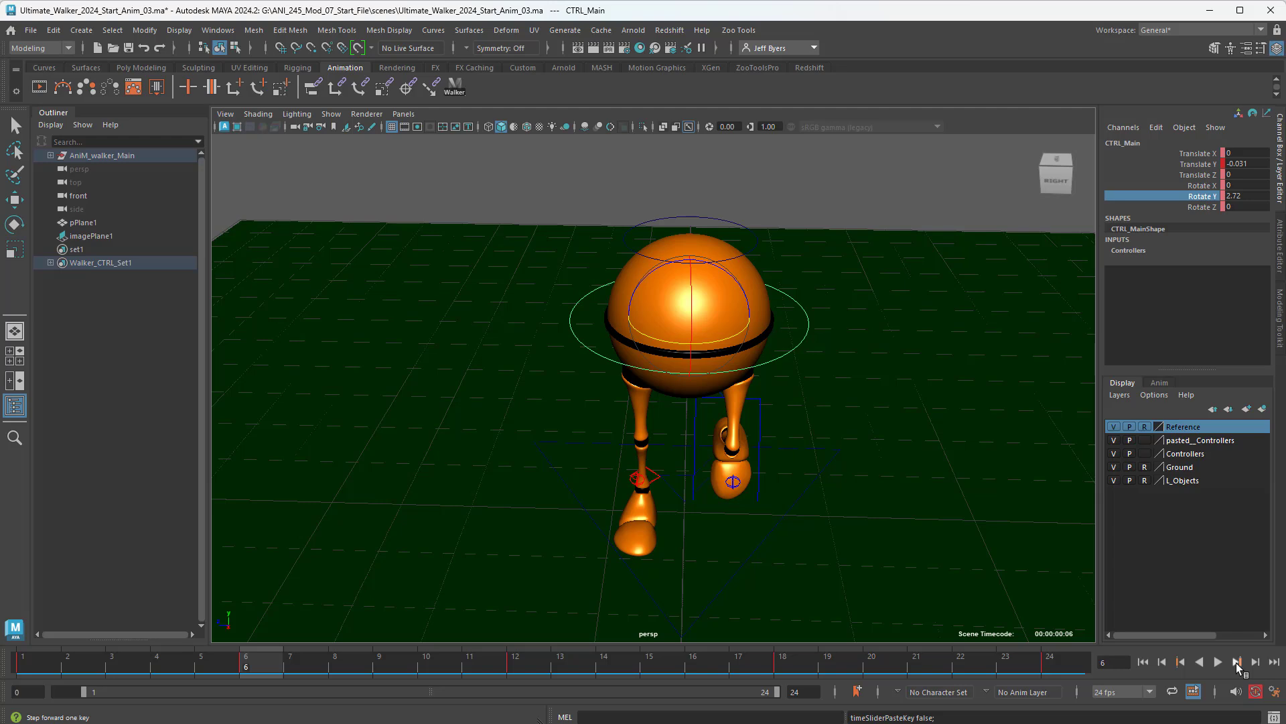
pyautogui.click(1236, 662)
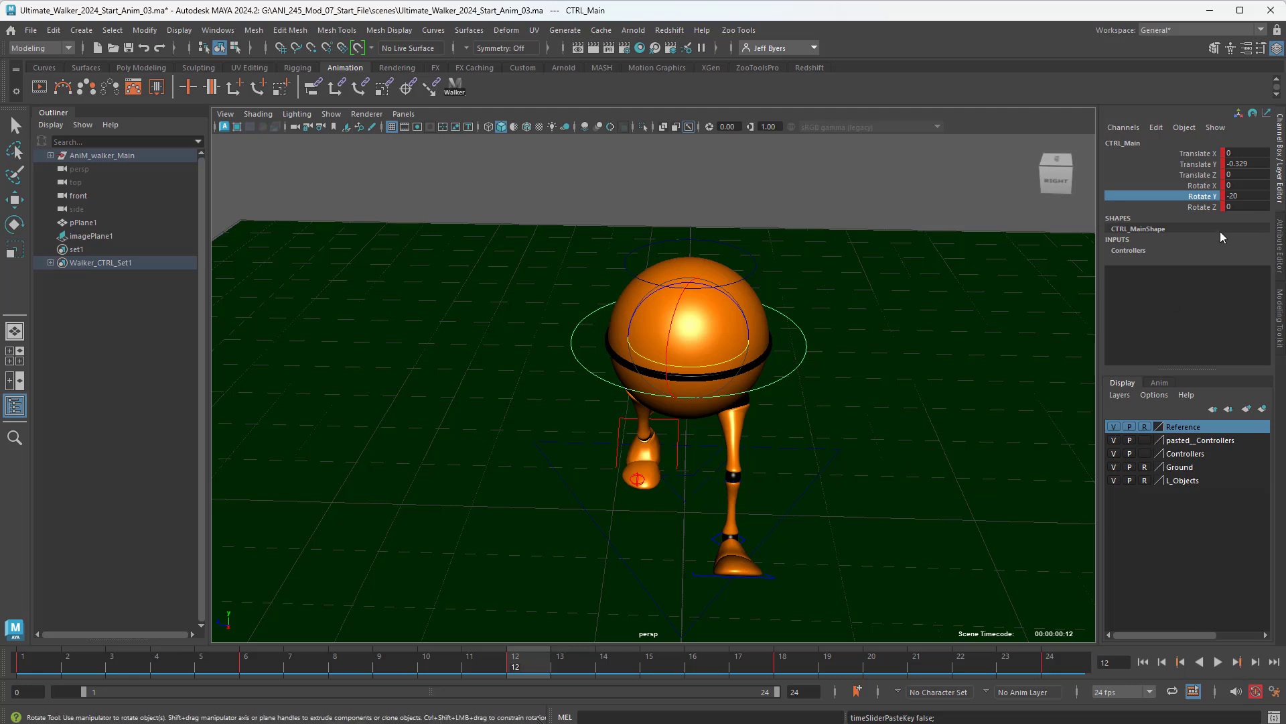
pyautogui.click(1237, 662)
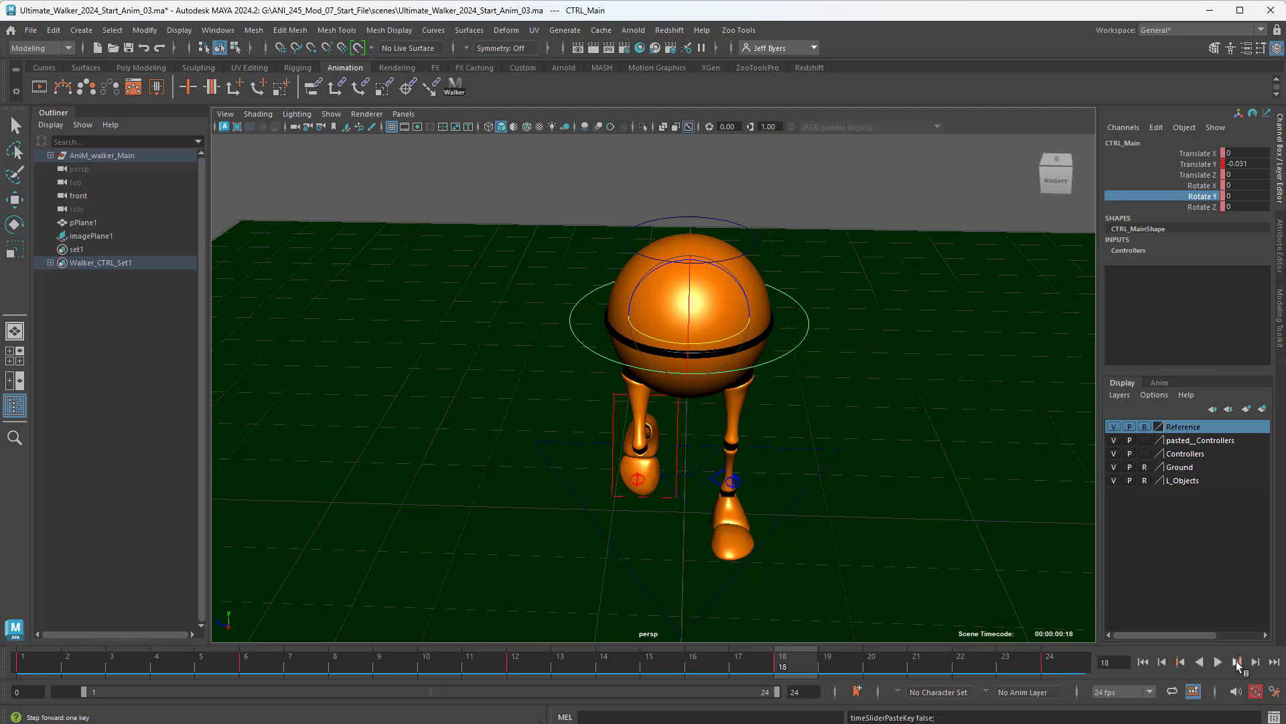
pyautogui.hotkey('alt', 'v')
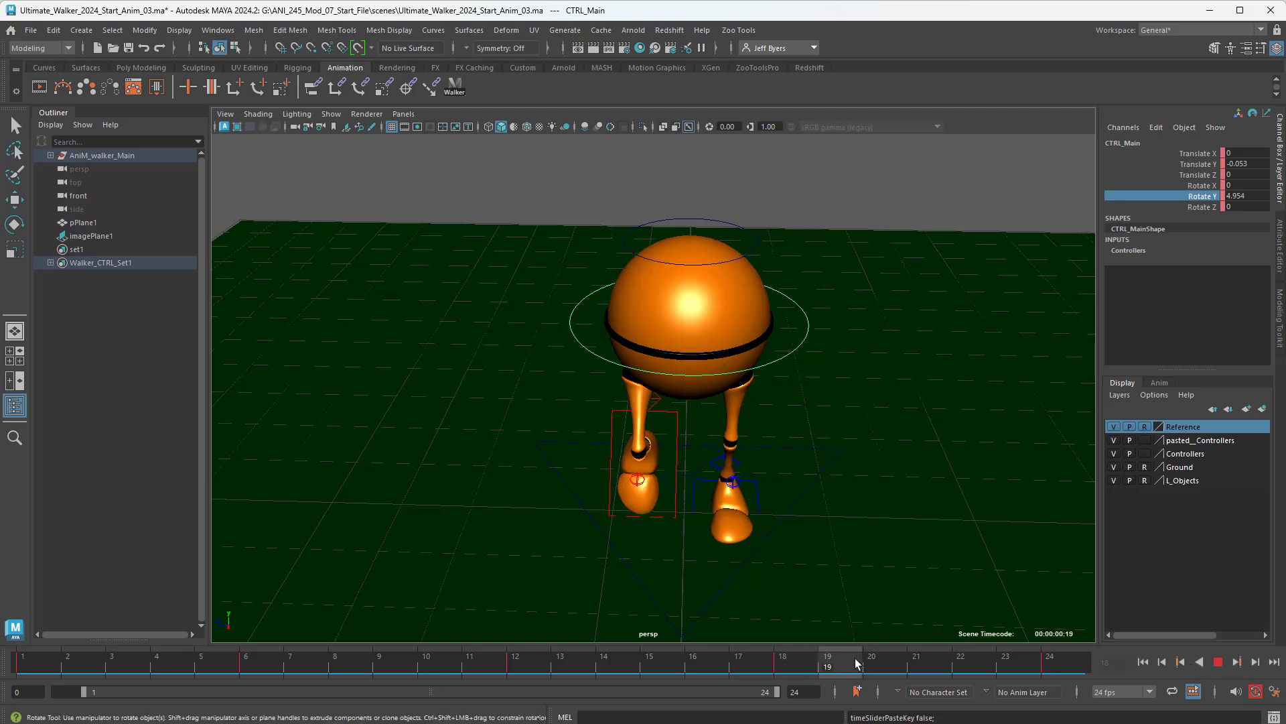
pyautogui.moveTo(869, 658); pyautogui.dragTo(27, 597)
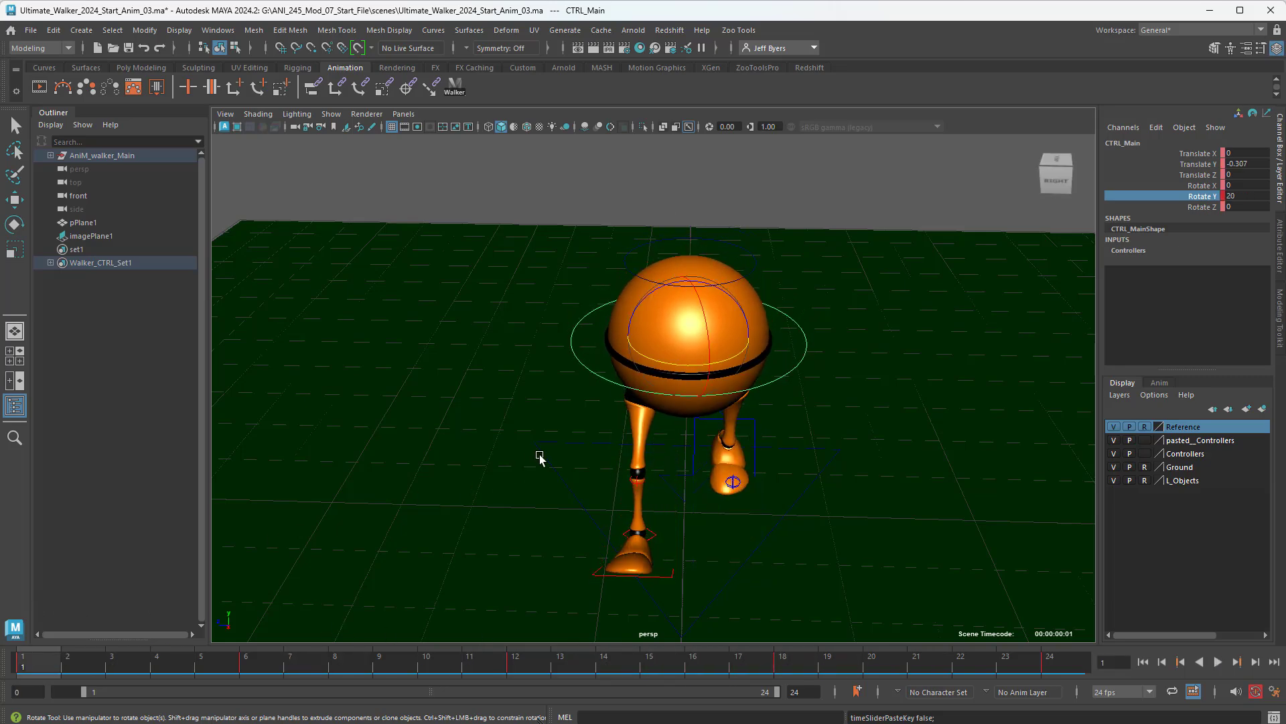
# Play the walk cycle from frame 1 and examine the hip twist from low three-quarter and high overhead angles
pyautogui.keyDown('alt'); pyautogui.moveTo(537, 454); pyautogui.dragTo(588, 413); pyautogui.keyUp('alt')
pyautogui.click(1218, 662)
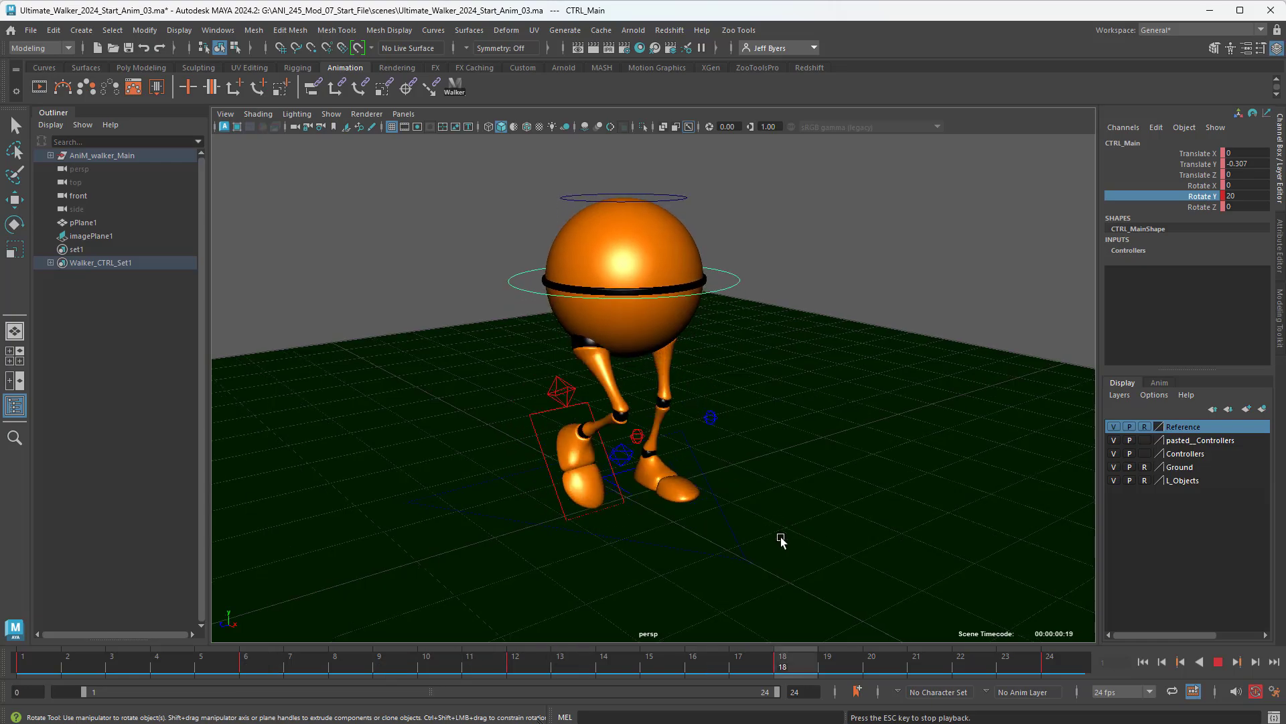
pyautogui.keyDown('alt'); pyautogui.moveTo(781, 540); pyautogui.dragTo(753, 589); pyautogui.keyUp('alt')
pyautogui.keyDown('alt'); pyautogui.moveTo(603, 465); pyautogui.dragTo(599, 457); pyautogui.keyUp('alt')
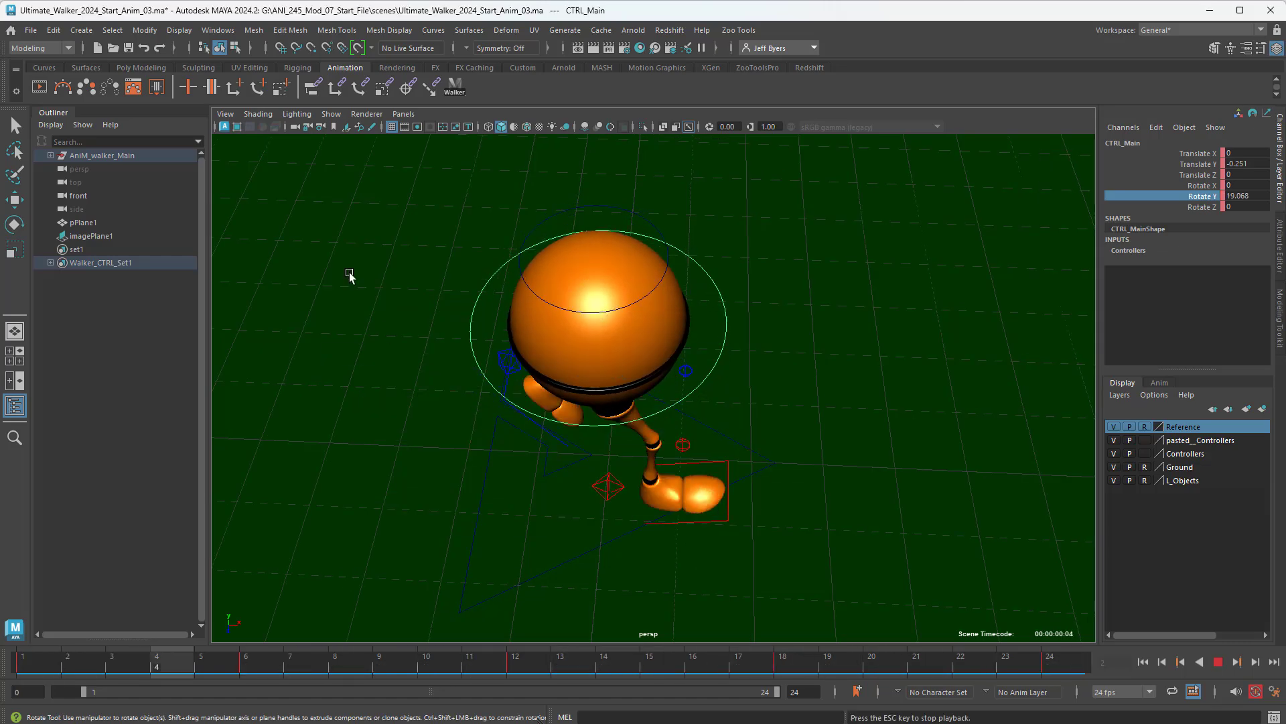
# Watch the looping walk's hip twist in the top view, stop playback and return to the perspective view
pyautogui.press('space')
pyautogui.press('space')
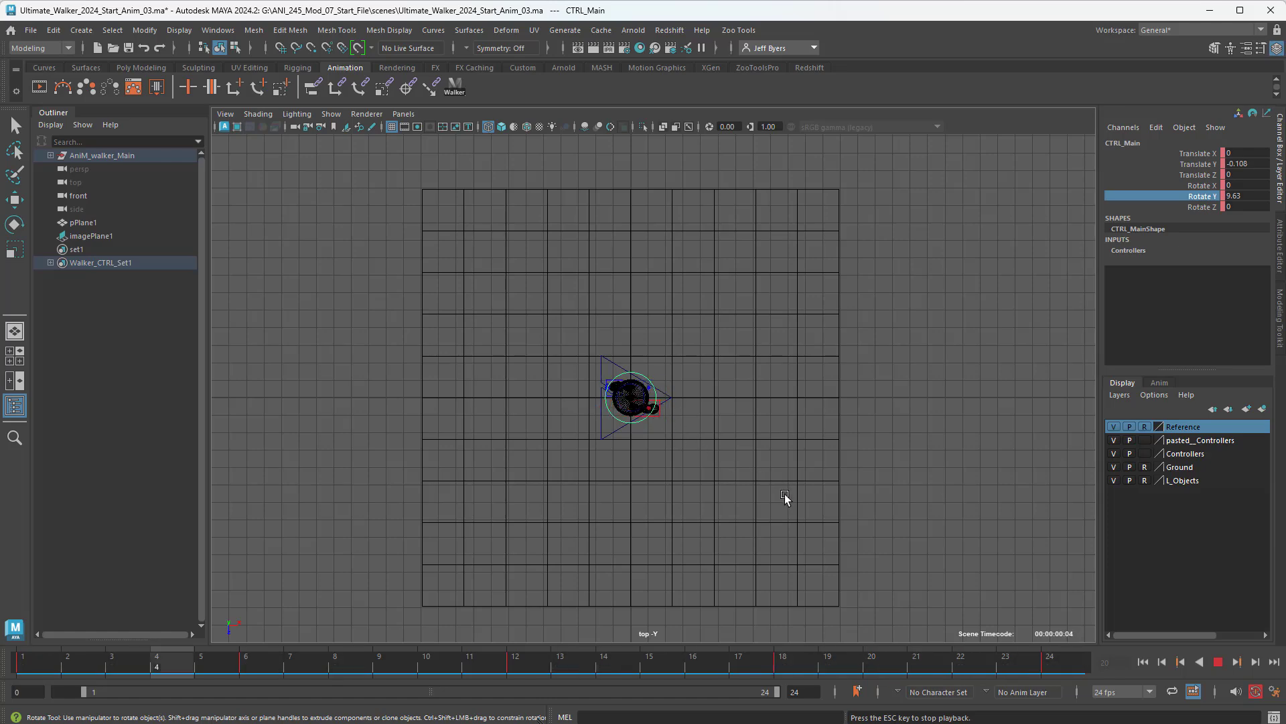
pyautogui.scroll(8, 746, 483)
pyautogui.scroll(2, 746, 483)
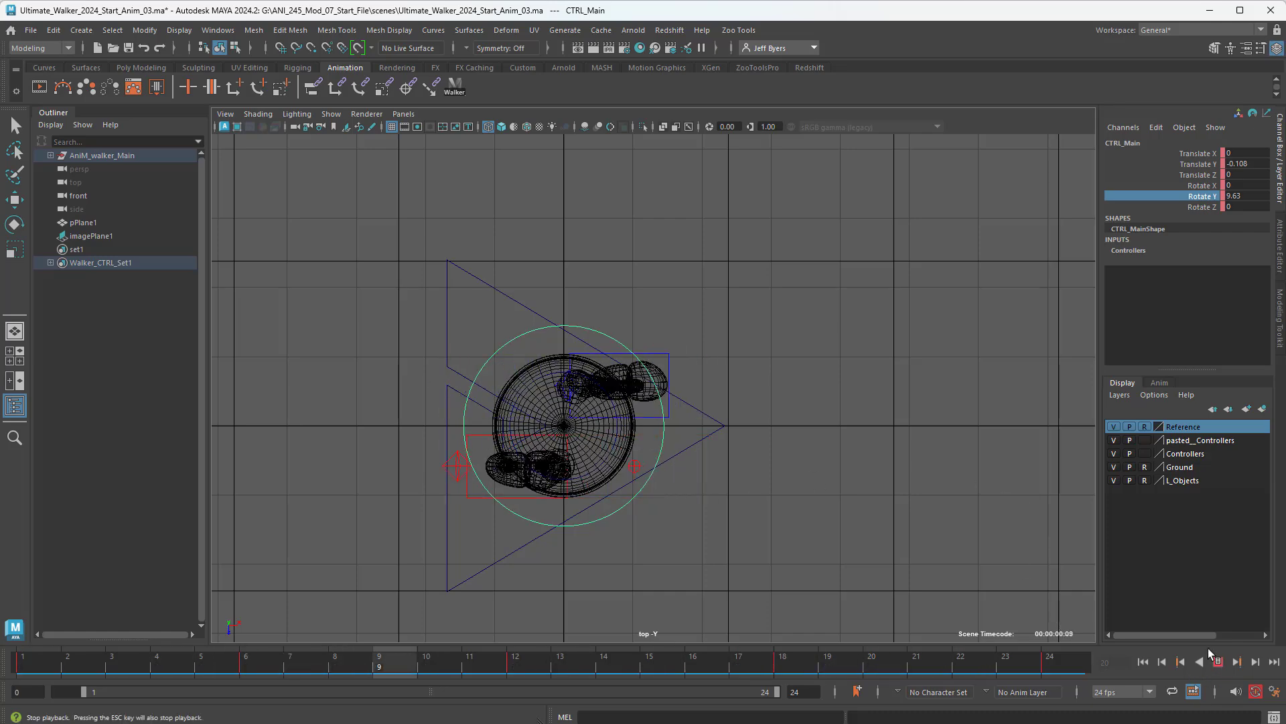
pyautogui.click(1228, 663)
pyautogui.press('space')
pyautogui.press('space')
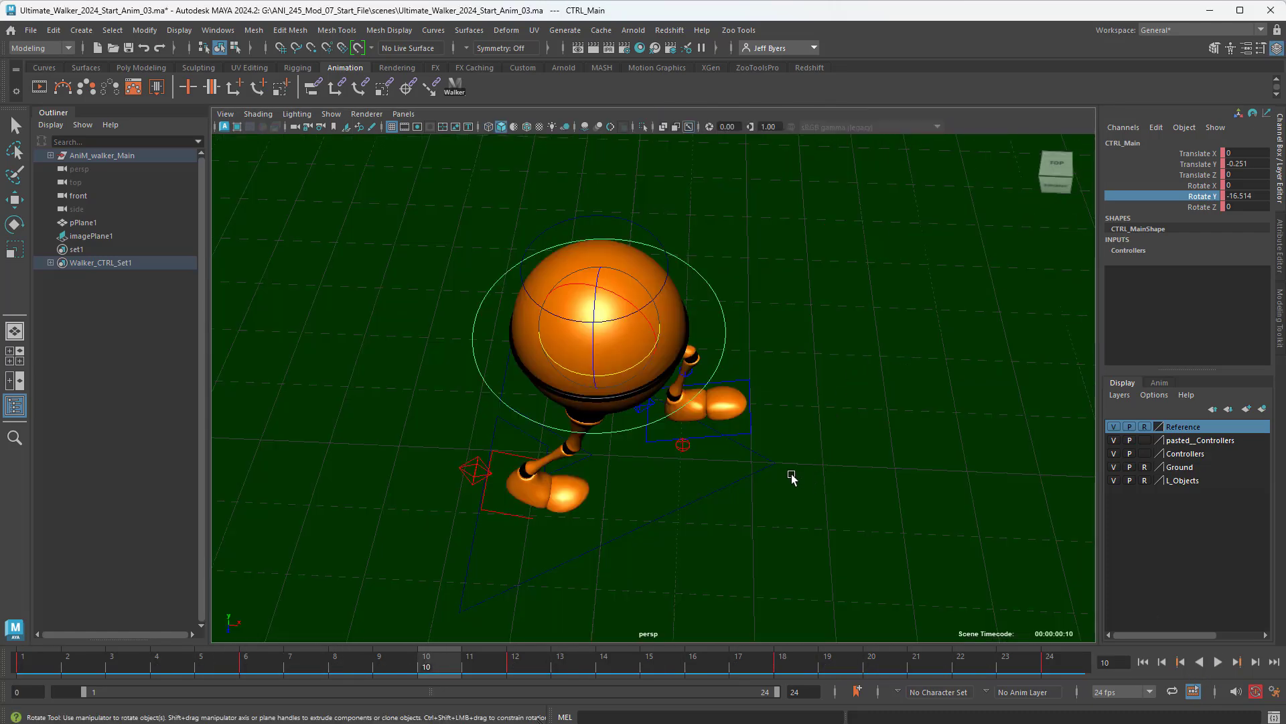
# Switch to the Canvas assignment page in Chrome and review the Anatomy of a Walk slides on hip and chest tilt in the passing position
pyautogui.keyDown('alt'); pyautogui.moveTo(792, 474); pyautogui.dragTo(855, 361); pyautogui.keyUp('alt')
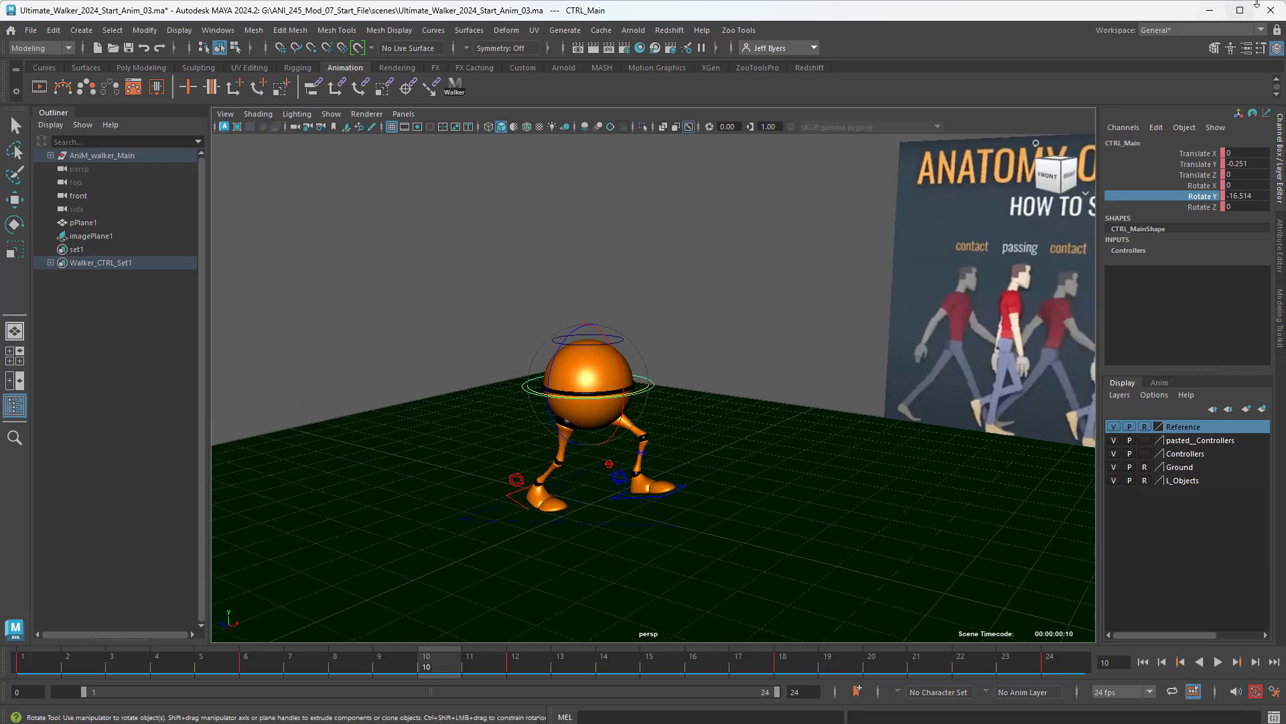
pyautogui.click(1210, 14)
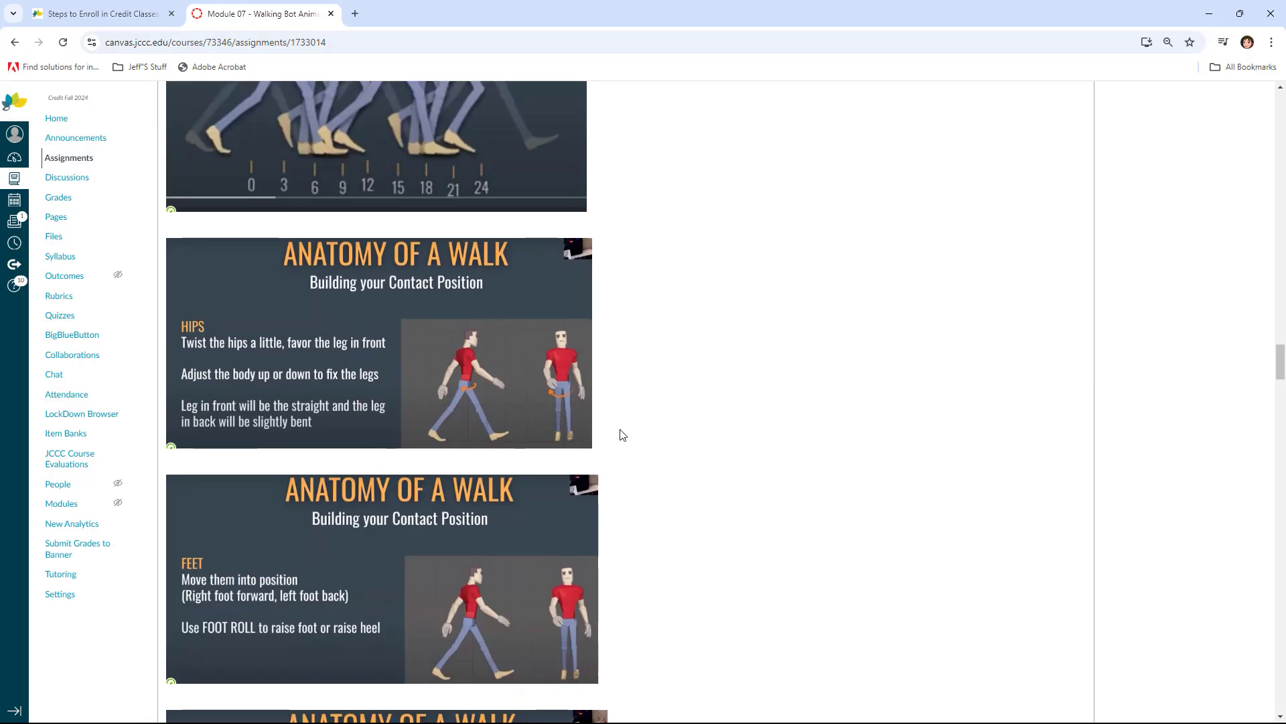
pyautogui.scroll(-8, 617, 437)
pyautogui.scroll(-8, 617, 438)
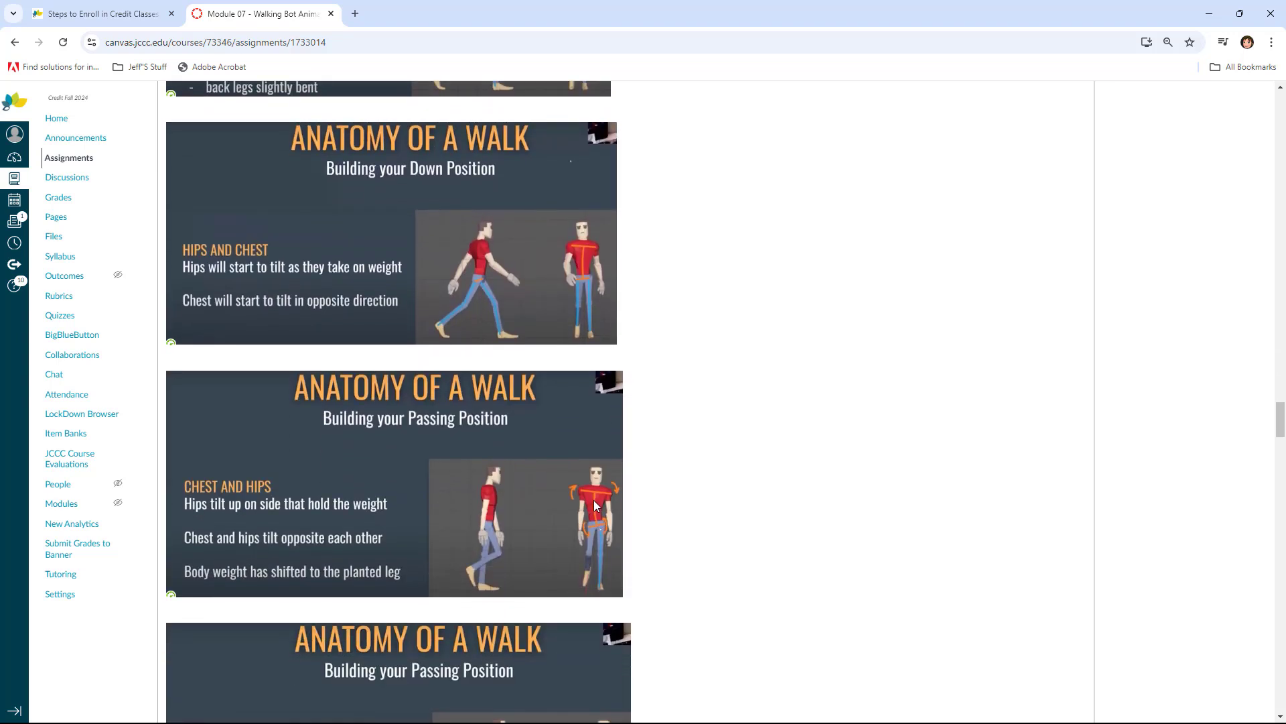
pyautogui.scroll(-1, 594, 500)
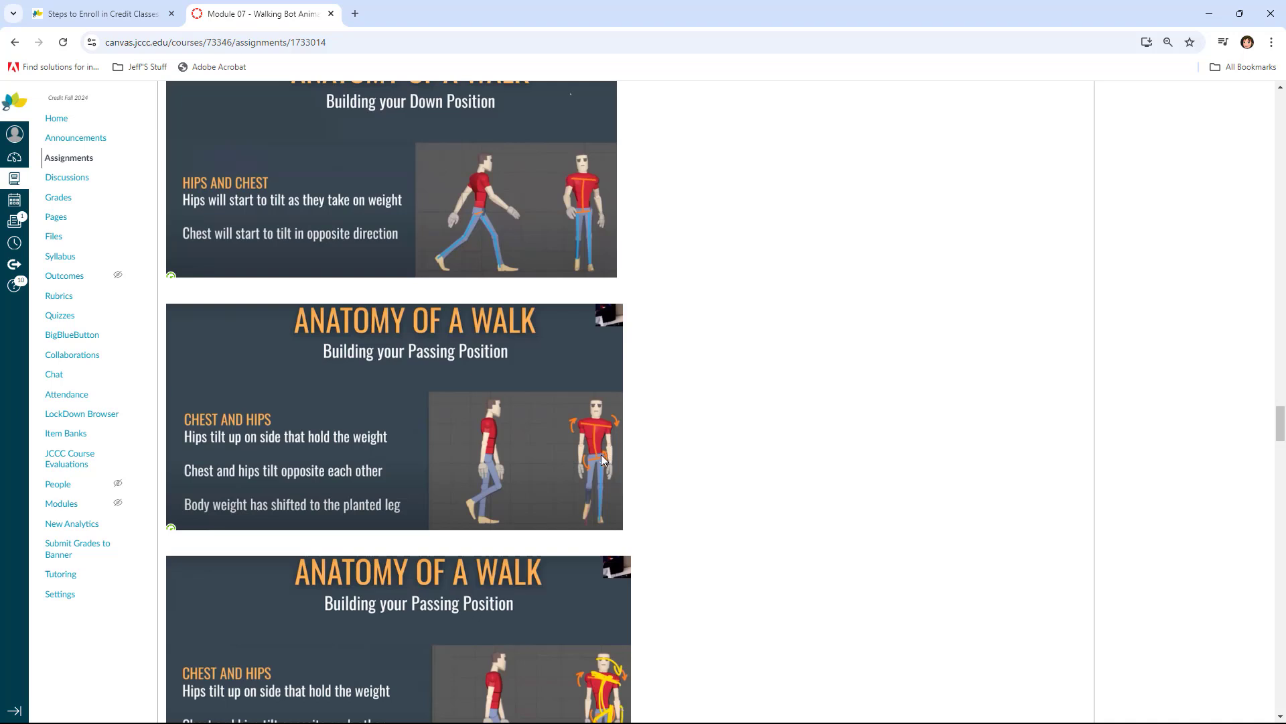
pyautogui.scroll(-3, 603, 462)
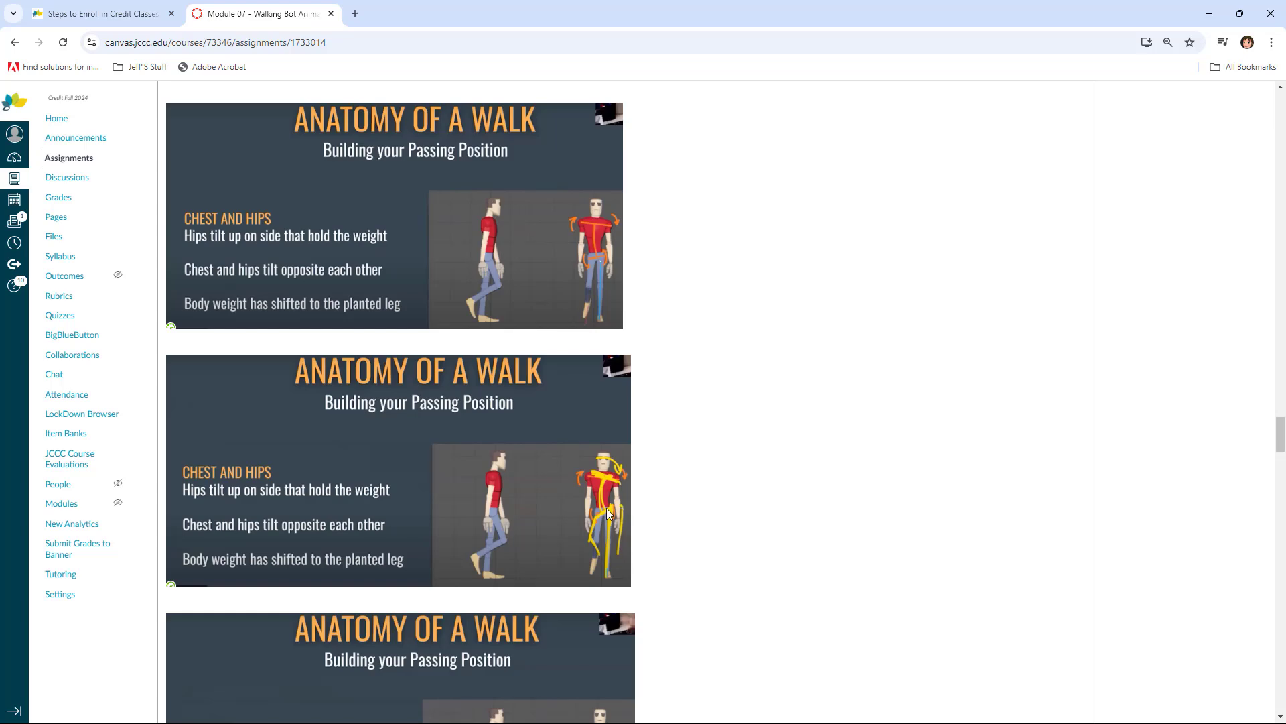
pyautogui.scroll(-5, 605, 508)
pyautogui.scroll(6, 605, 504)
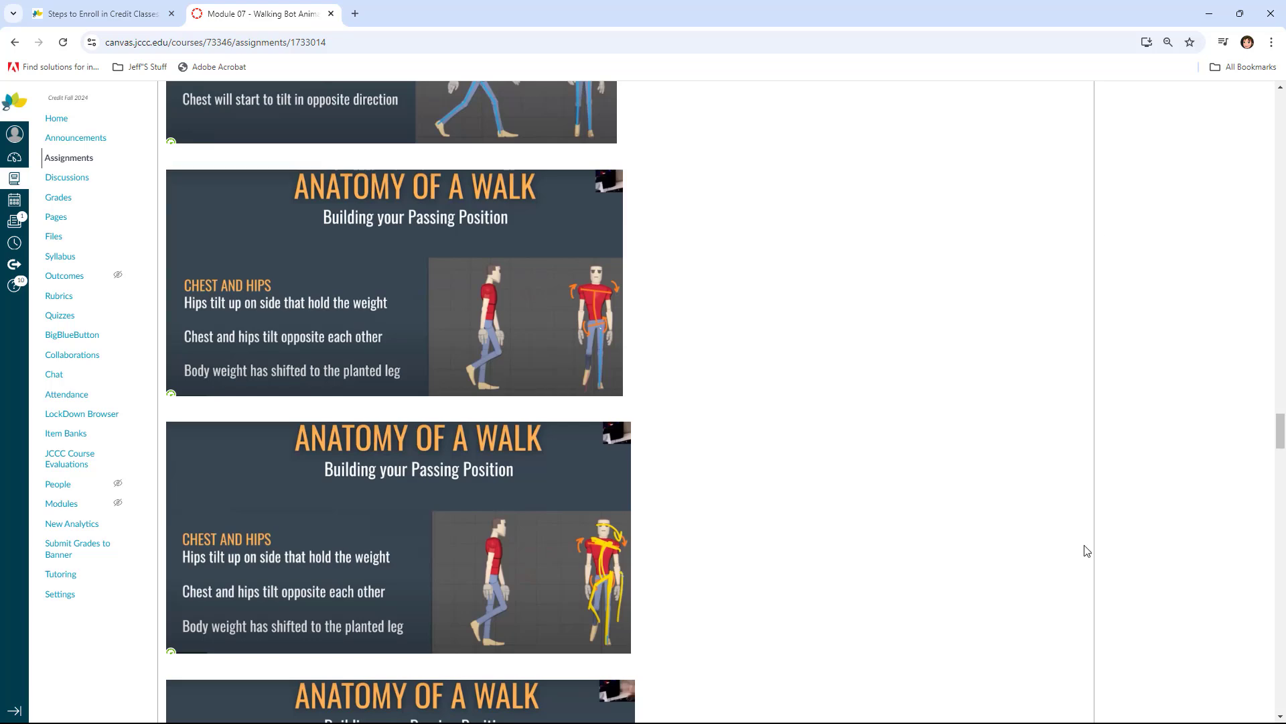
# Return to Maya, go to the passing pose at frame 6 and view the walker close up from the front
pyautogui.moveTo(1092, 721)
pyautogui.click(1029, 708)
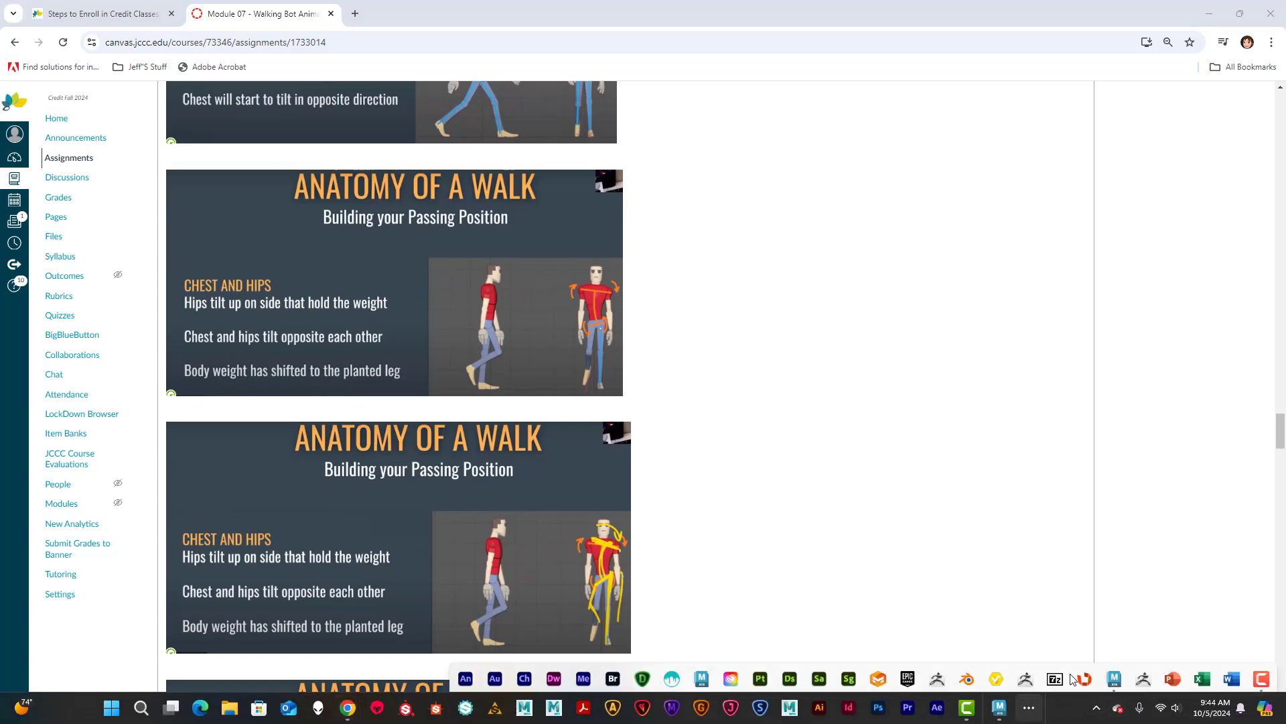
pyautogui.click(1113, 670)
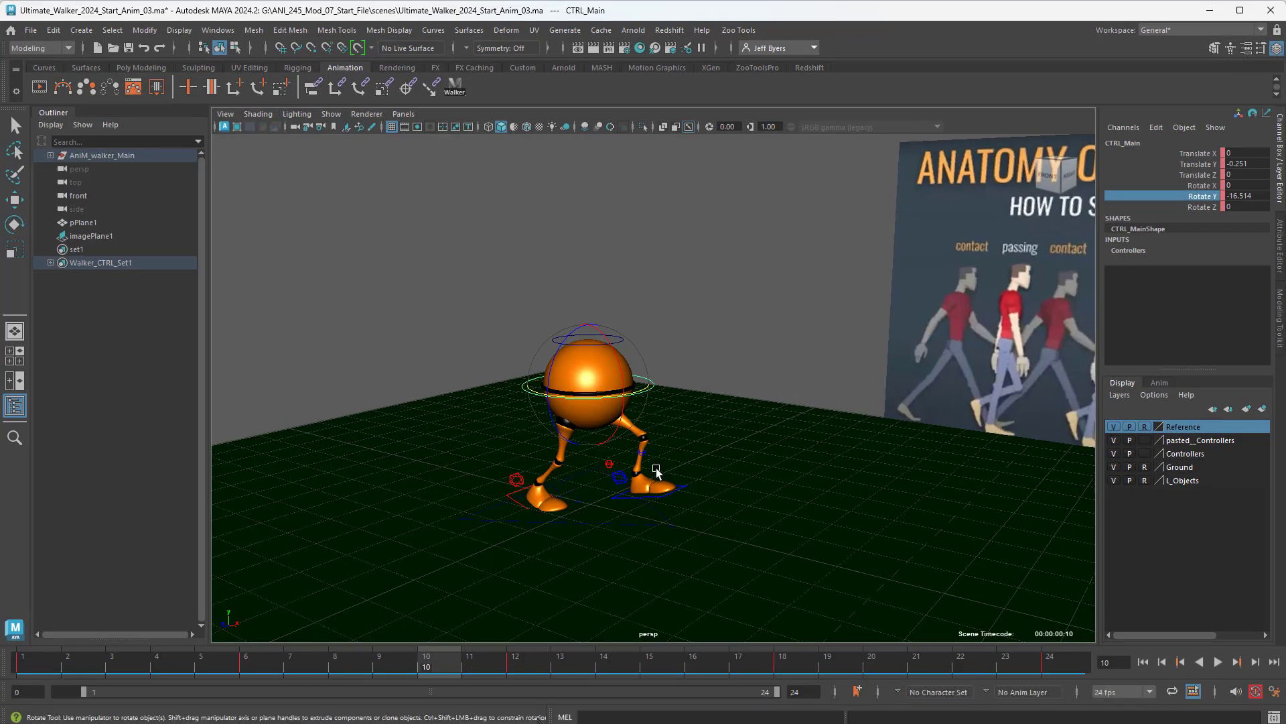
pyautogui.keyDown('alt'); pyautogui.moveTo(689, 501); pyautogui.dragTo(689, 493); pyautogui.keyUp('alt')
pyautogui.press('super')
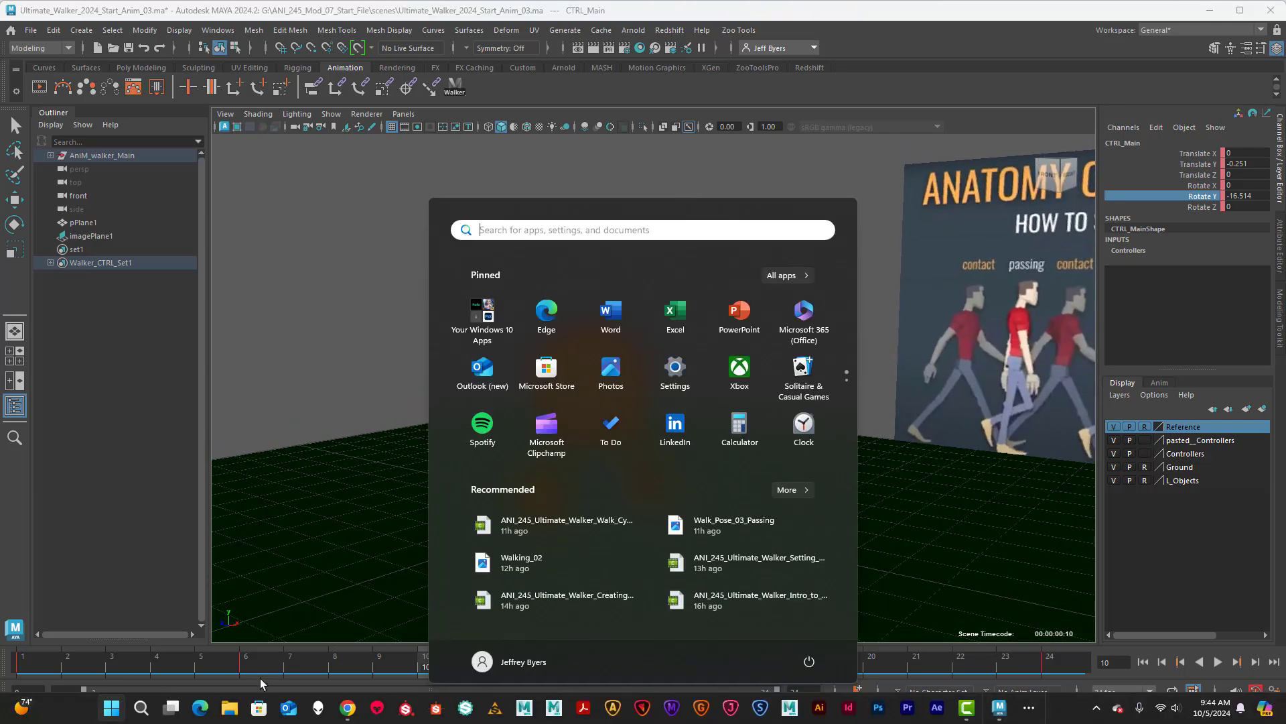
pyautogui.moveTo(260, 669); pyautogui.dragTo(265, 664)
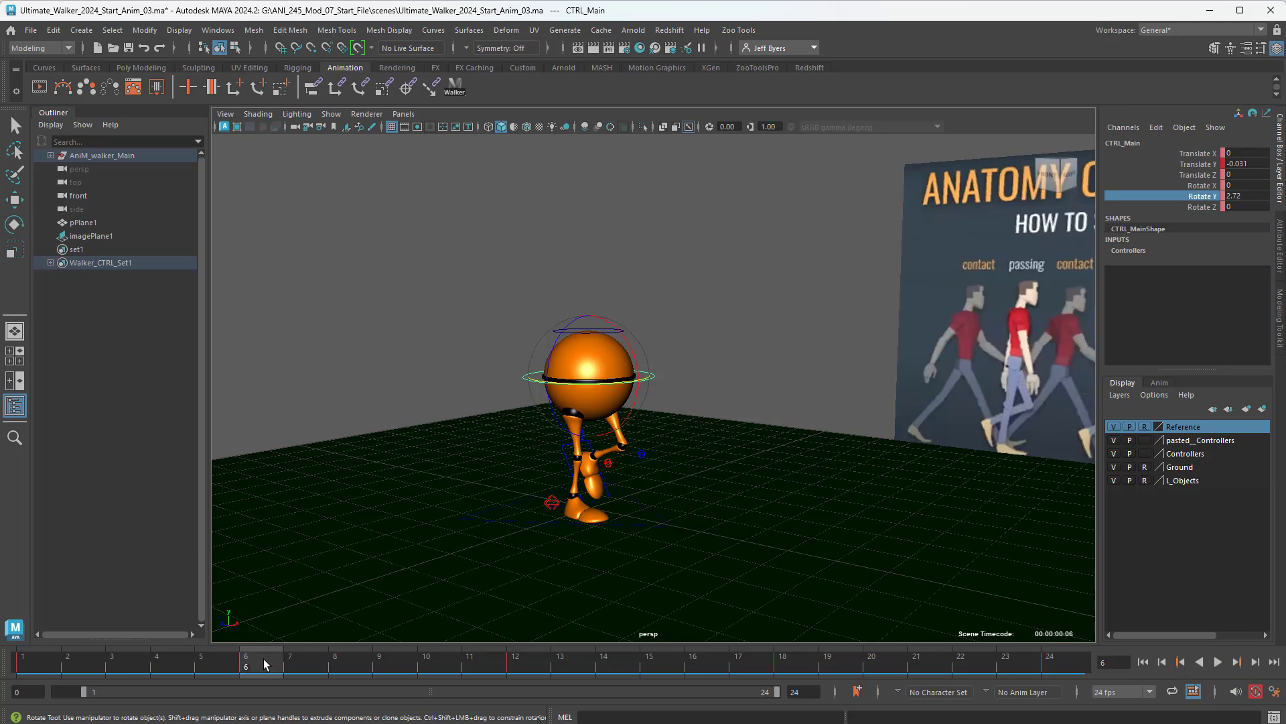
pyautogui.keyDown('alt'); pyautogui.moveTo(657, 478); pyautogui.dragTo(607, 463); pyautogui.keyUp('alt')
pyautogui.scroll(5, 603, 474)
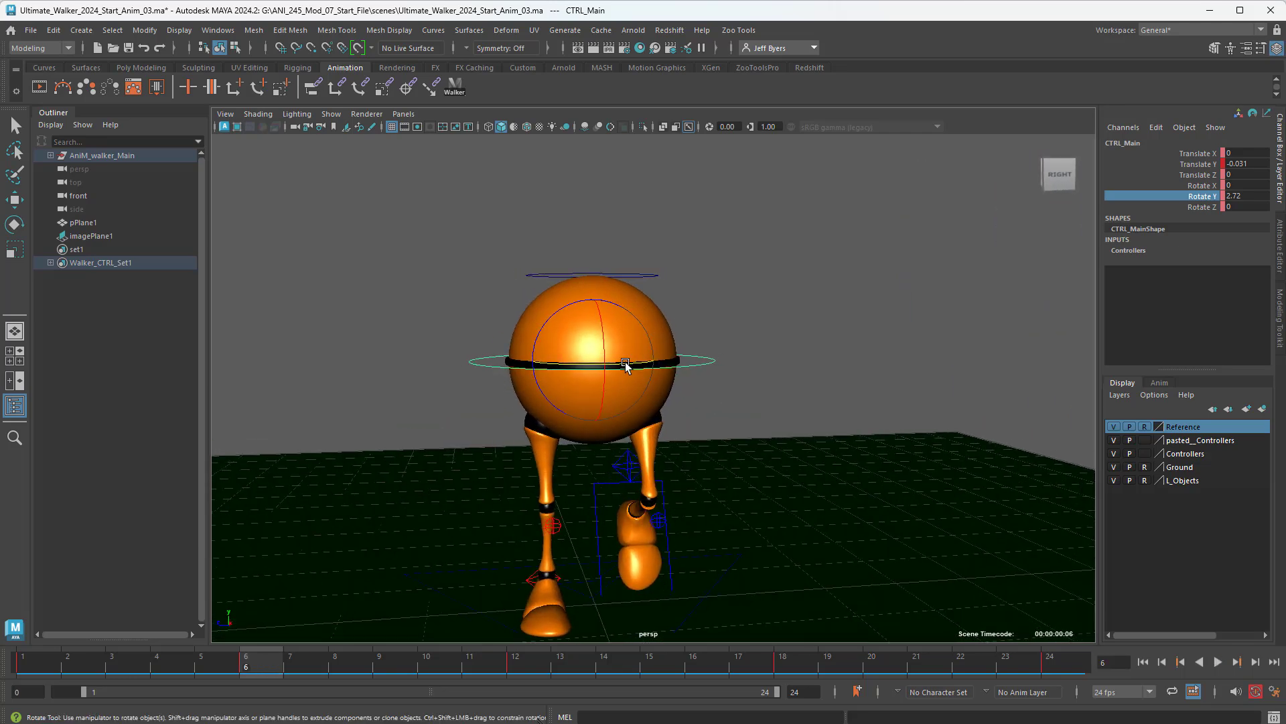
pyautogui.keyDown('alt'); pyautogui.moveTo(625, 365); pyautogui.dragTo(590, 394); pyautogui.keyUp('alt')
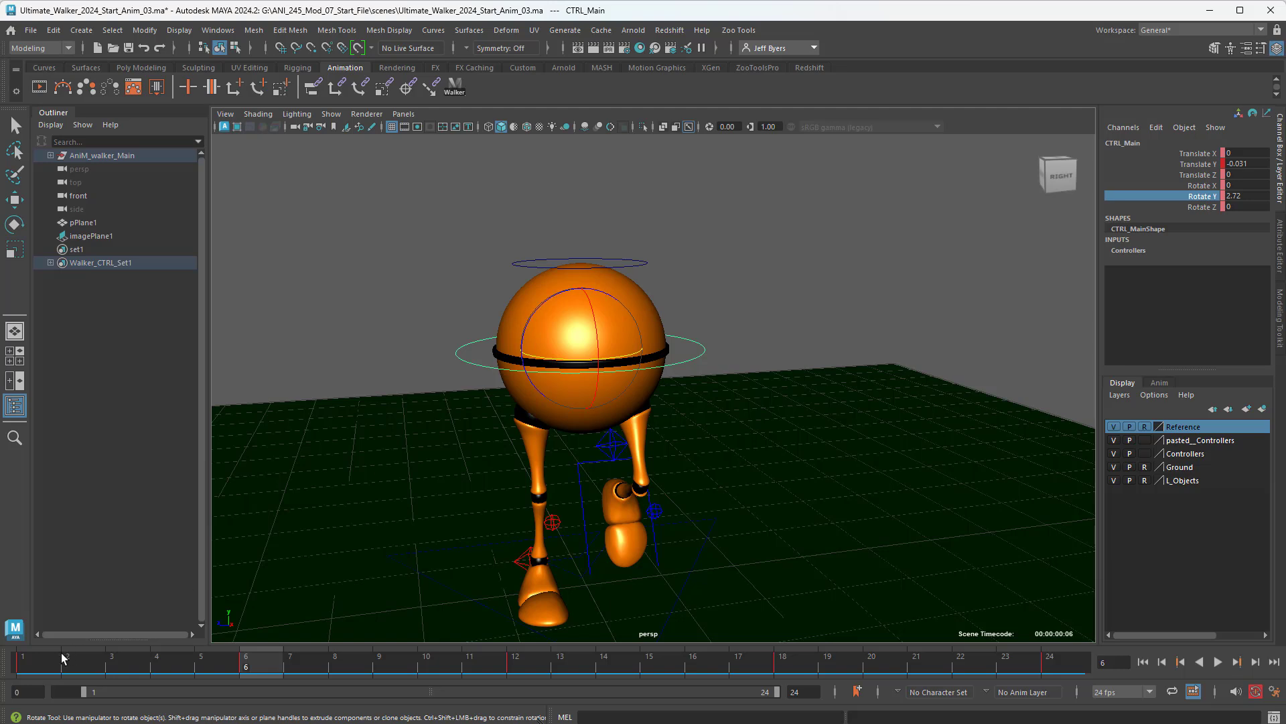
# Compare the contact pose at frame 1, then at passing frame 6 tilt the main hip control to a Rotate Z of about 9.8
pyautogui.click(12, 662)
pyautogui.hotkey('alt', 'v')
pyautogui.press('Escape')
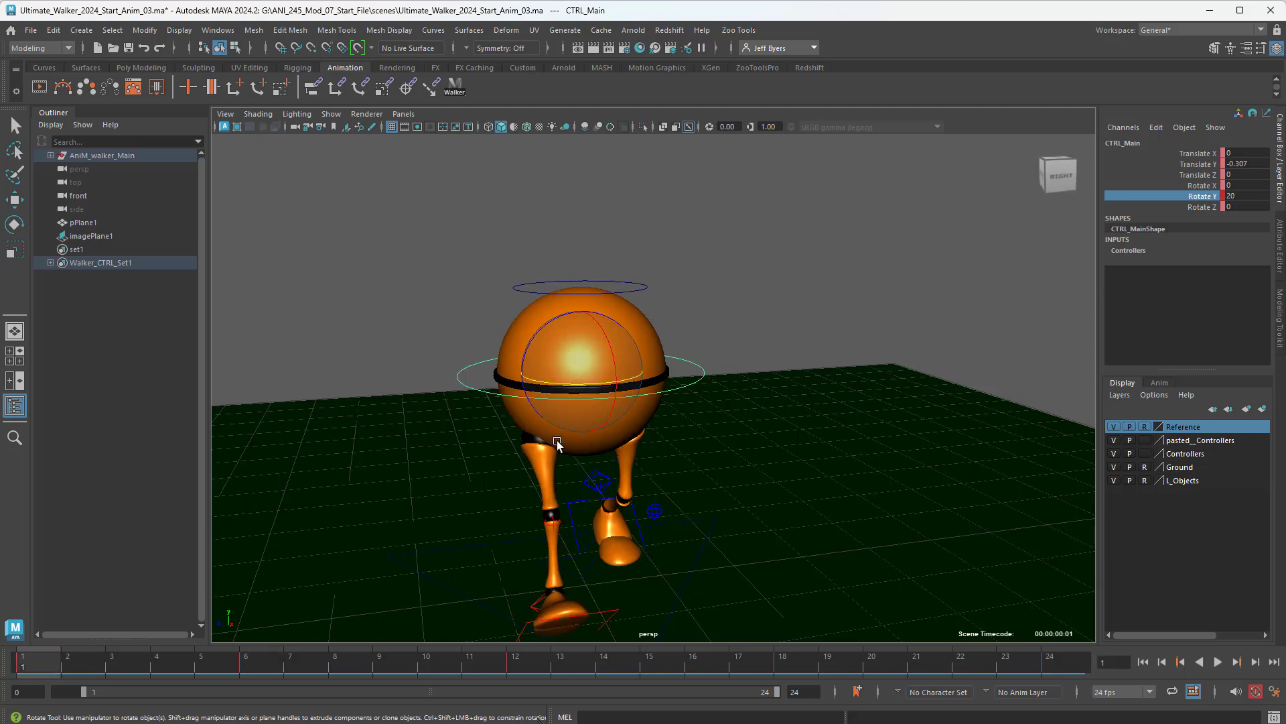
pyautogui.click(245, 666)
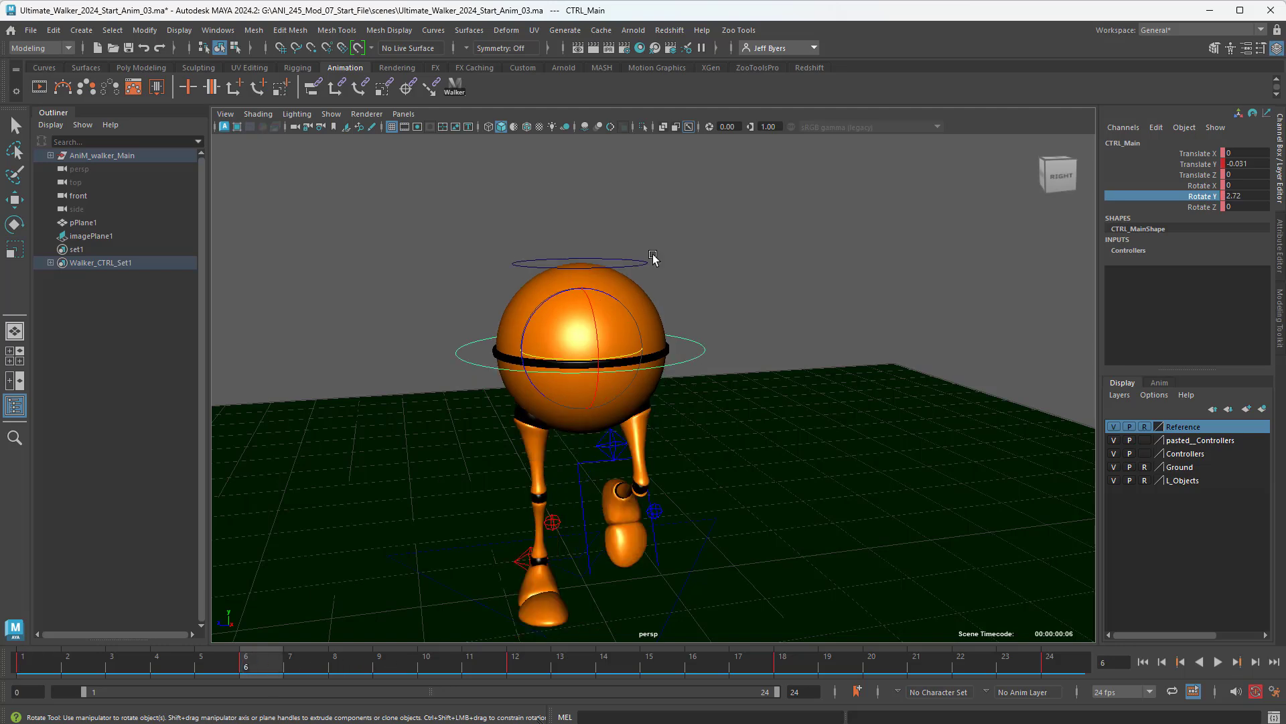
pyautogui.moveTo(555, 297); pyautogui.dragTo(566, 301)
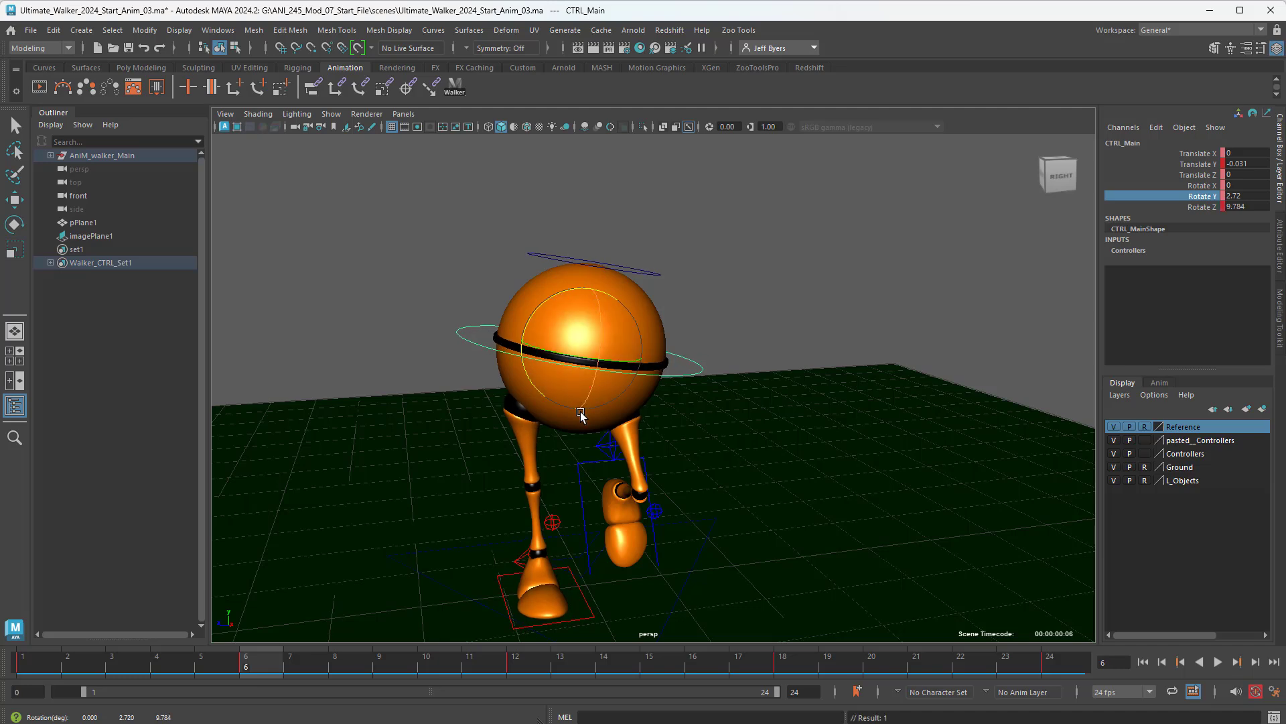
# In the front view, lower the main hip control at frame 6 to a Translate Y of about -0.148
pyautogui.press('space')
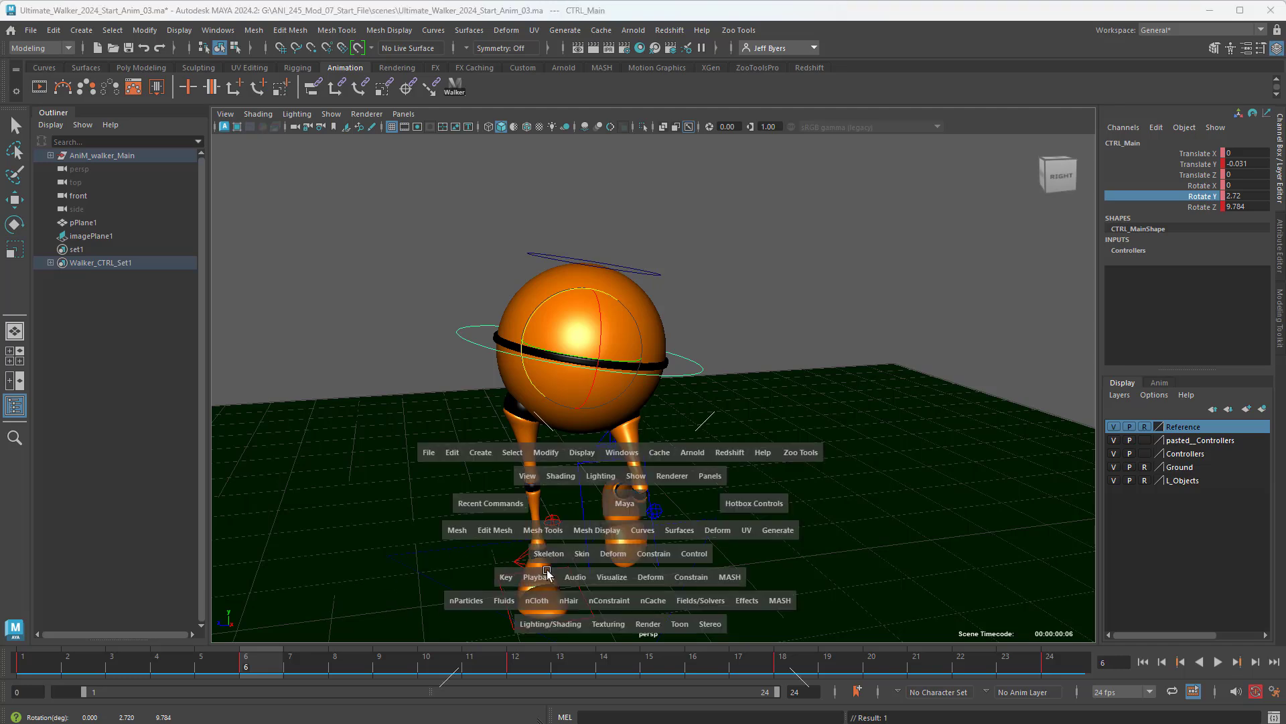
pyautogui.press('space')
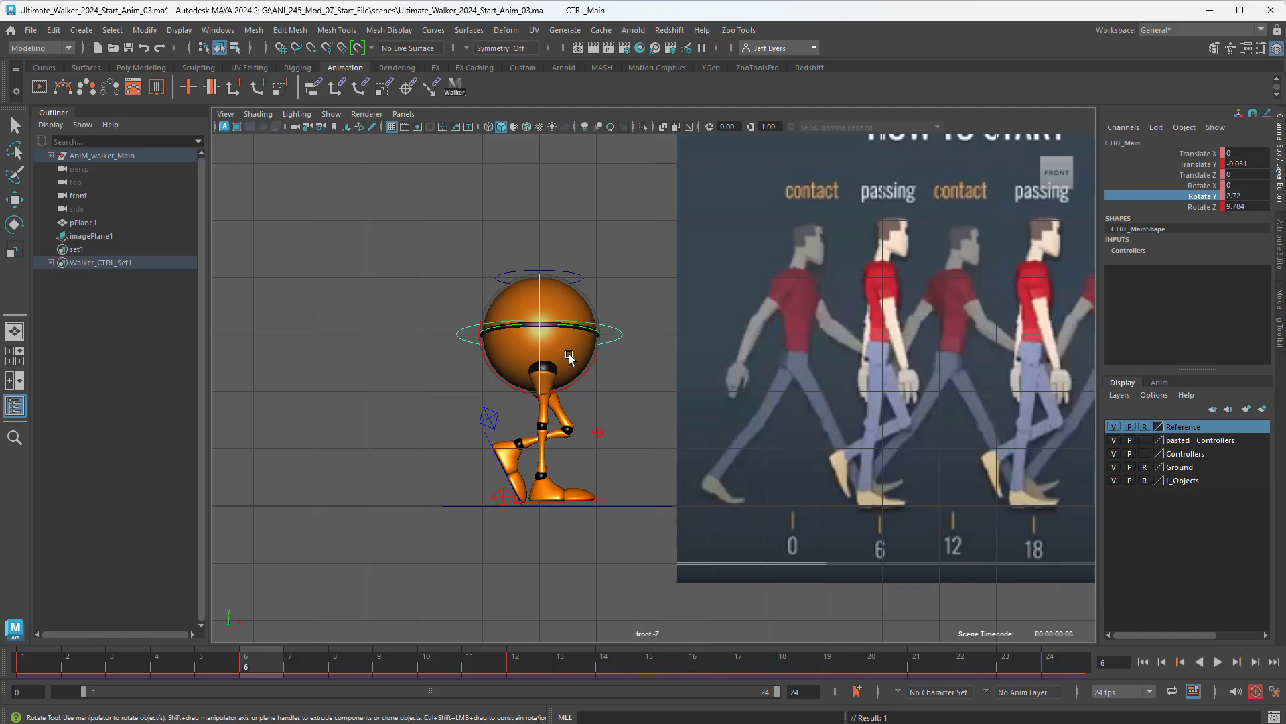
pyautogui.press('w')
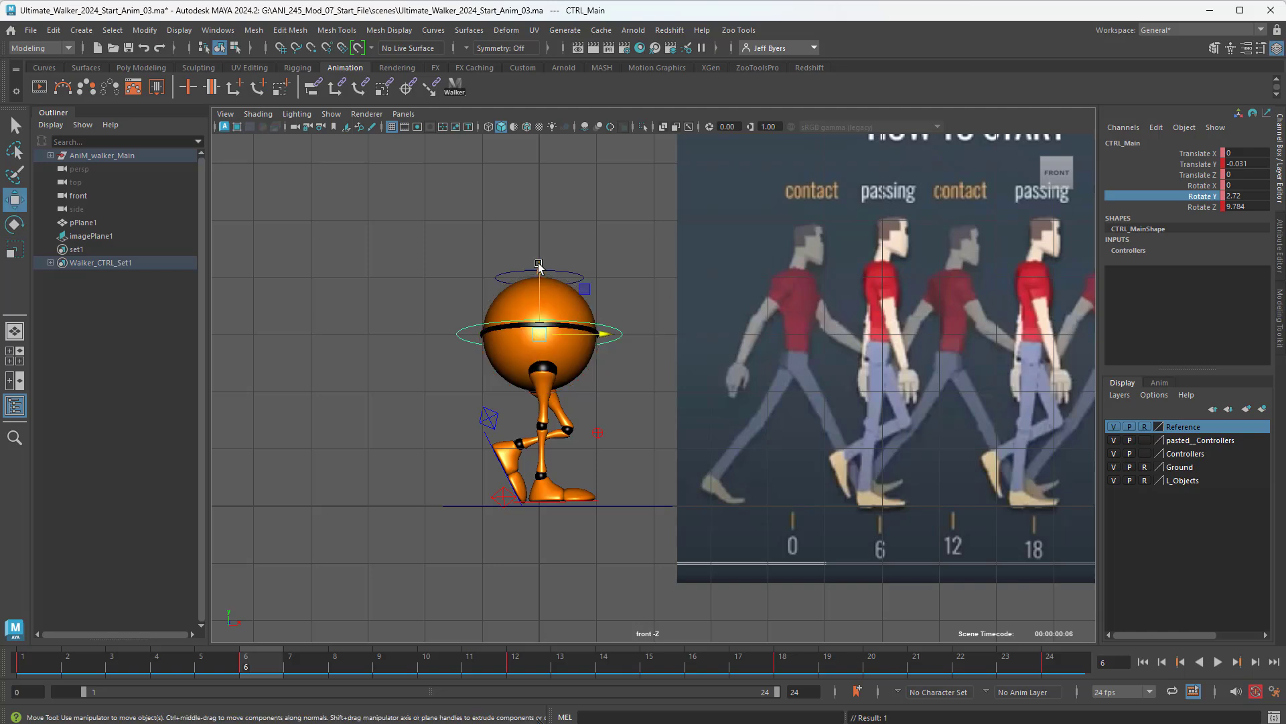
pyautogui.moveTo(538, 266); pyautogui.dragTo(537, 269)
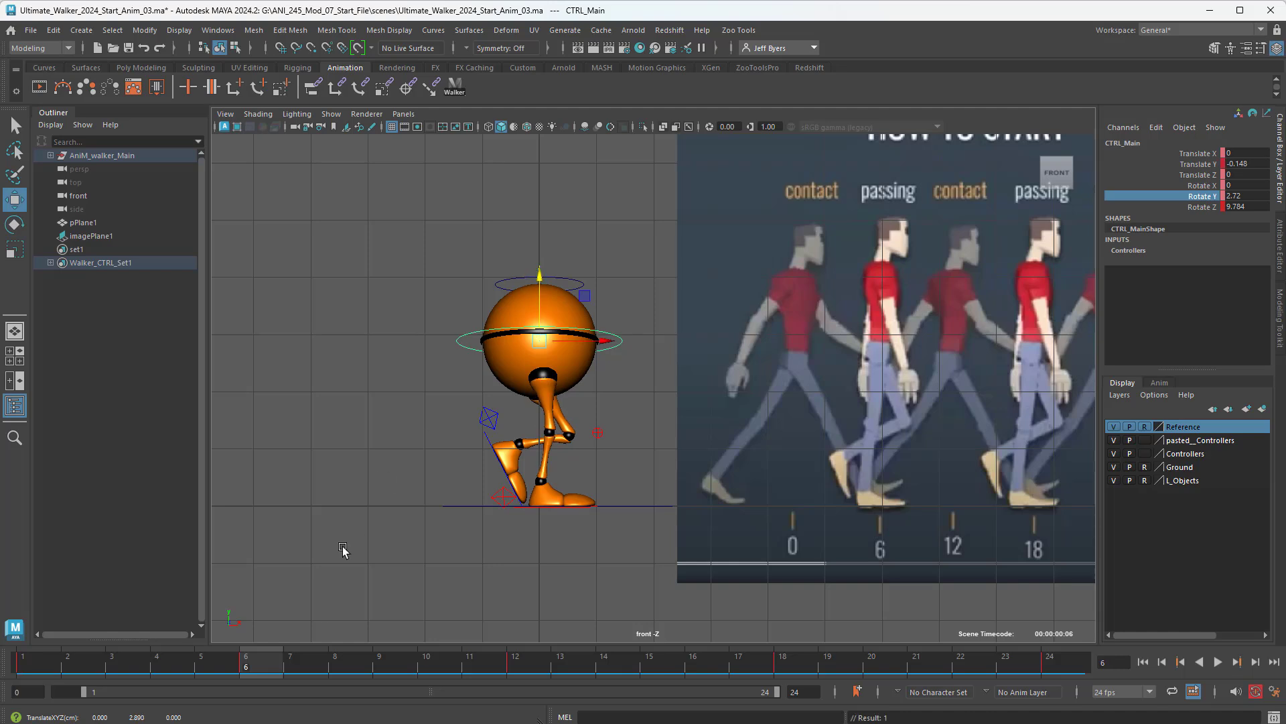
pyautogui.hotkey('alt', 'v')
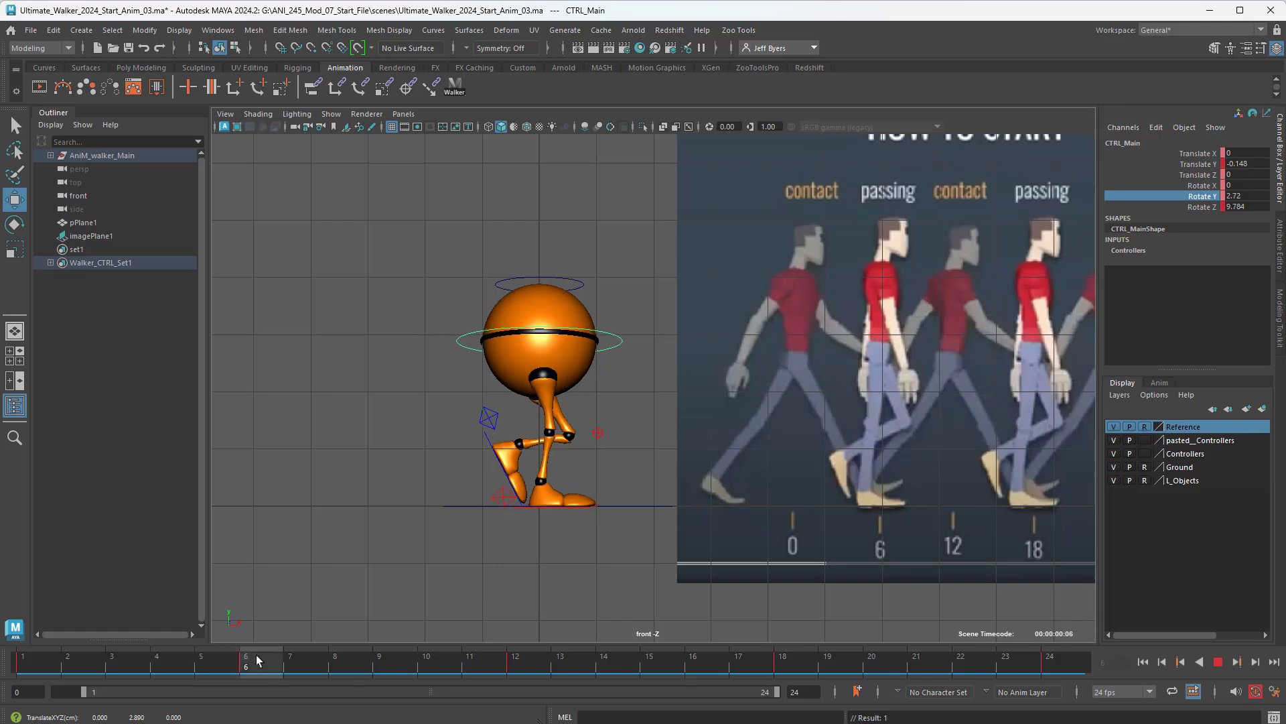
pyautogui.moveTo(290, 662); pyautogui.dragTo(255, 662)
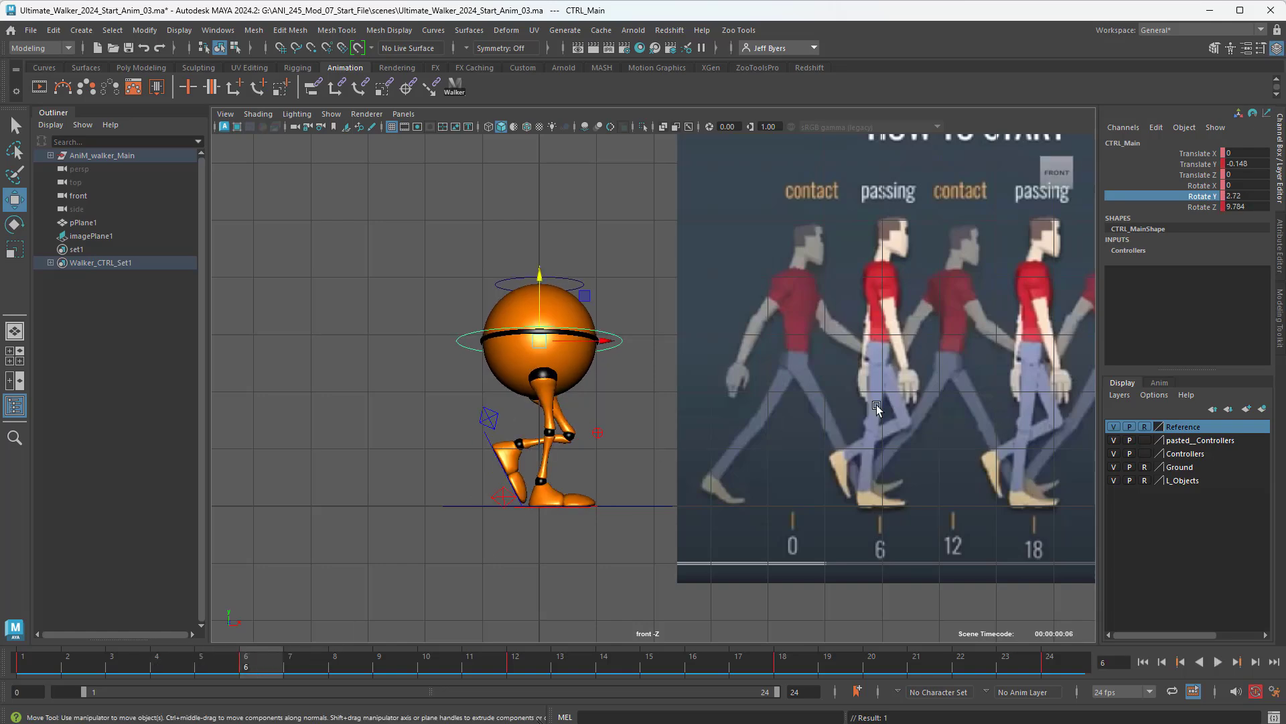
# Check the passing-position slides in Chrome, then return to Maya and show all four views with the perspective facing the walker's front
pyautogui.click(1210, 10)
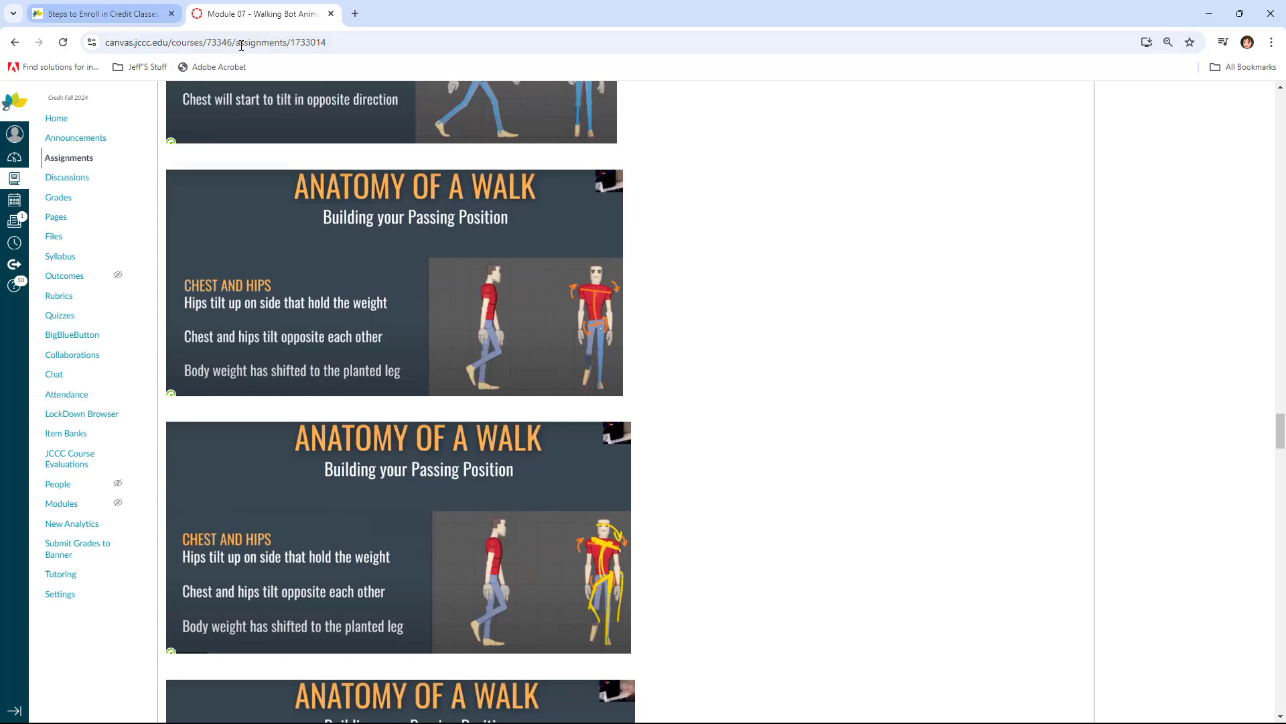
pyautogui.moveTo(1012, 723)
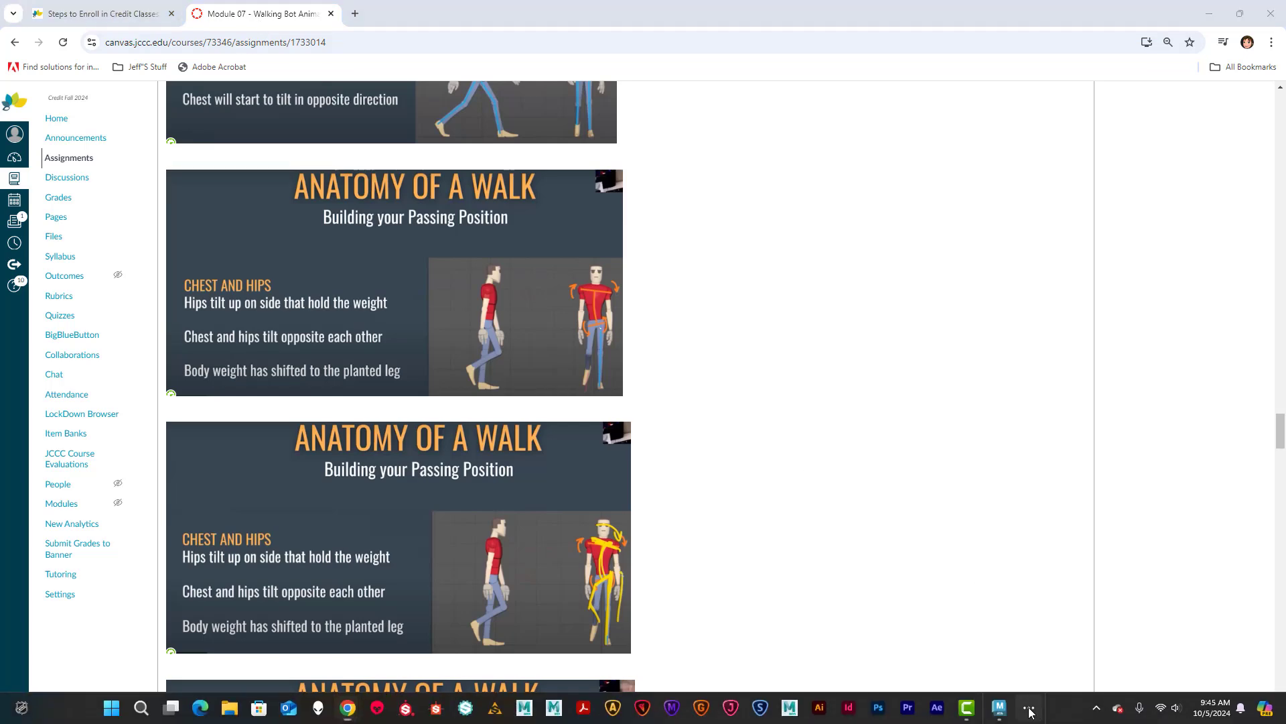
pyautogui.click(1074, 545)
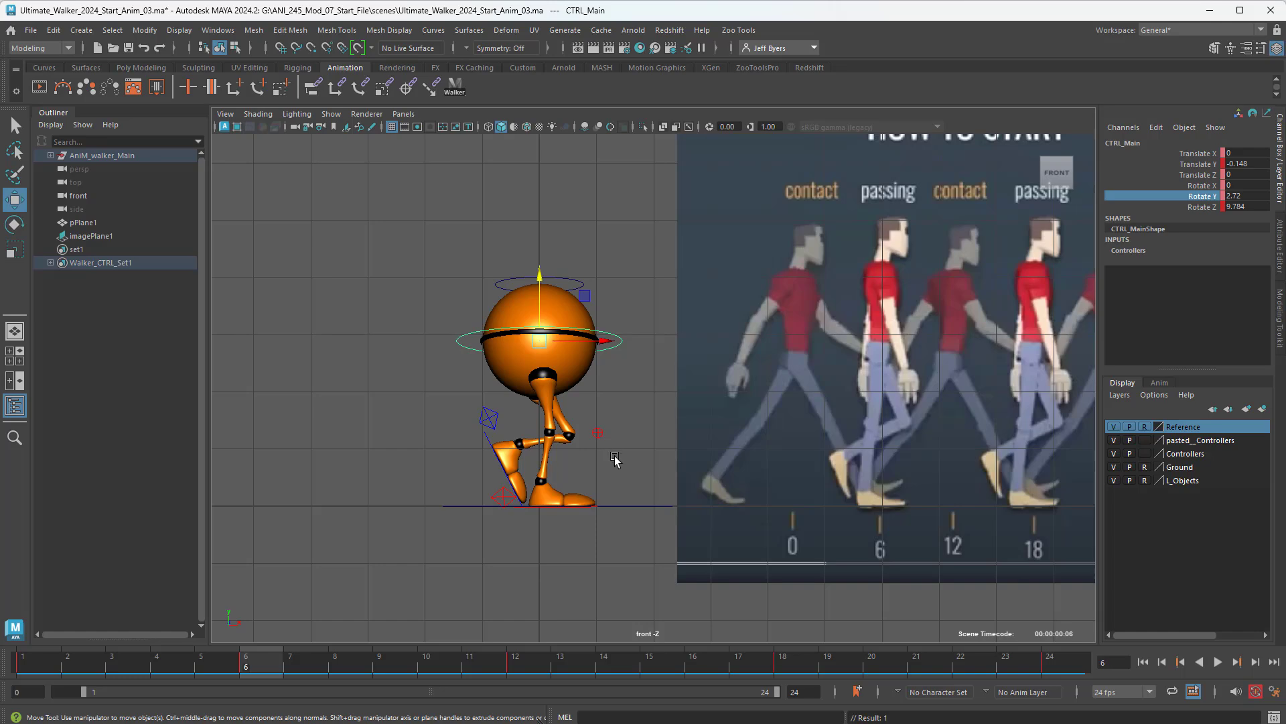
pyautogui.keyDown('alt'); pyautogui.moveTo(615, 457); pyautogui.dragTo(595, 453); pyautogui.keyUp('alt')
pyautogui.press('space')
pyautogui.keyDown('alt'); pyautogui.moveTo(787, 329); pyautogui.dragTo(786, 307); pyautogui.keyUp('alt')
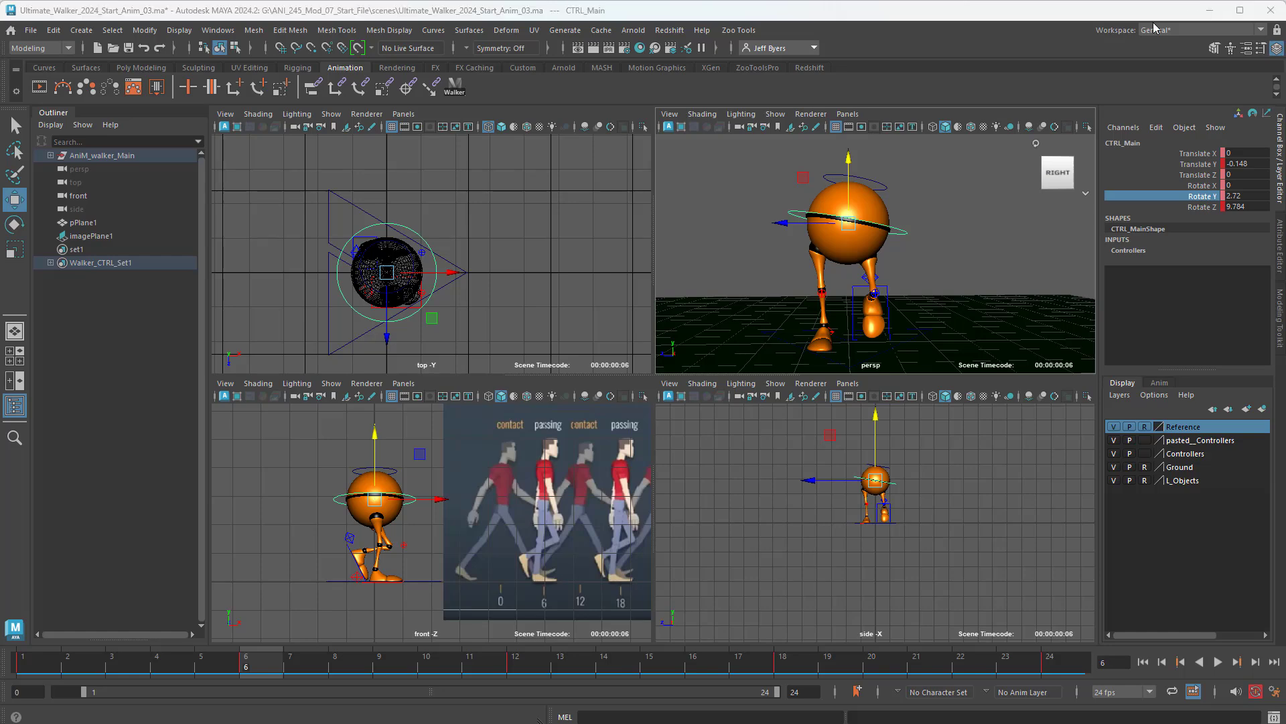
# Switch to Chrome to compare the chest and hip tilt slides with the walker's passing pose, then return to Maya
pyautogui.click(1208, 9)
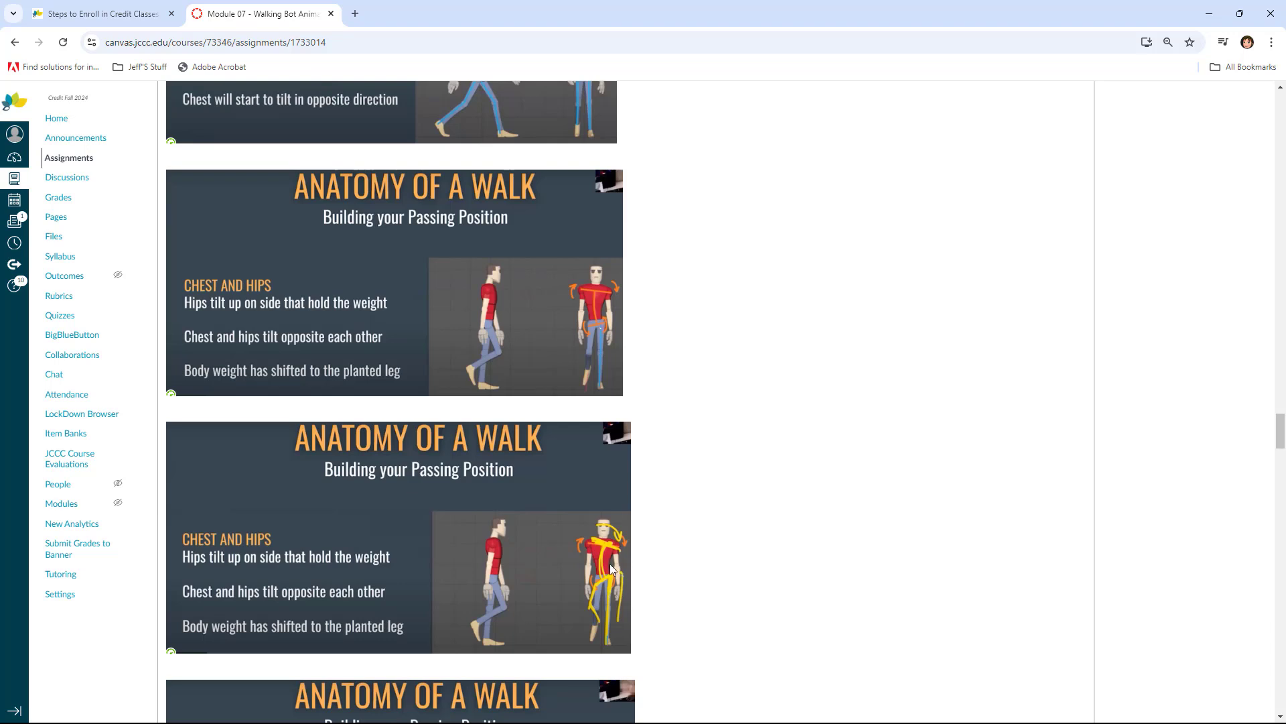
pyautogui.moveTo(1172, 719)
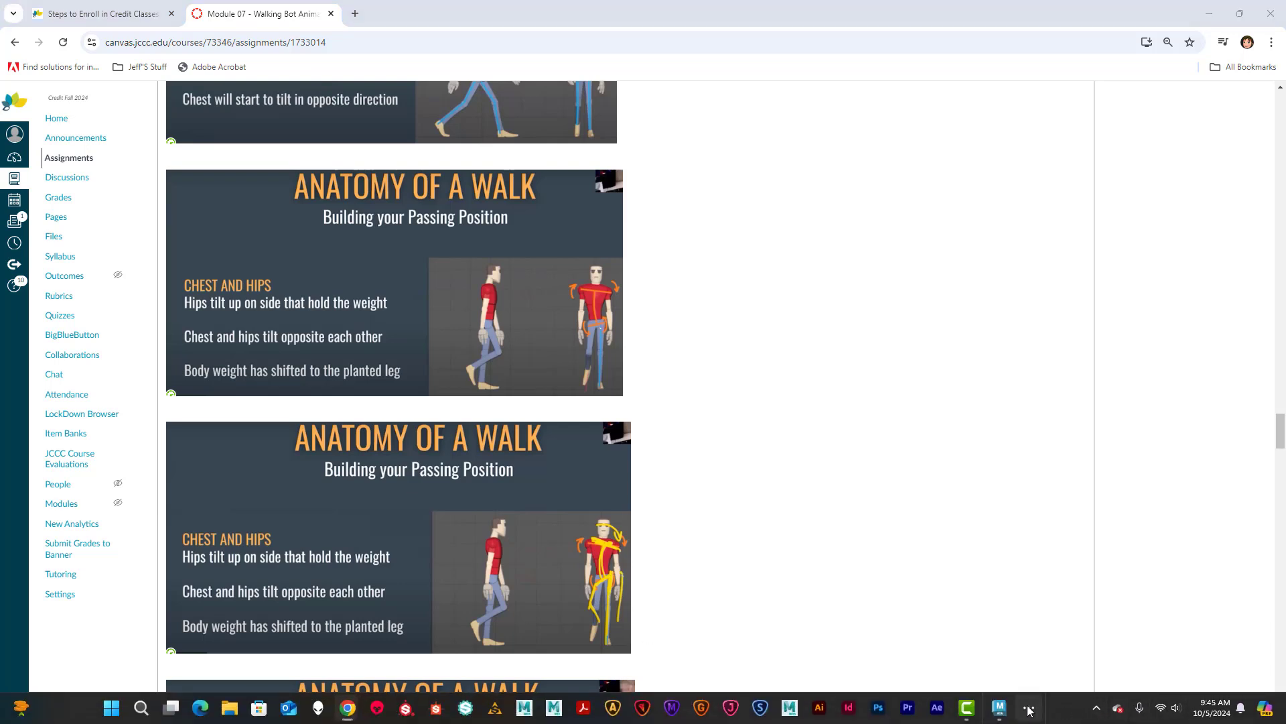
pyautogui.click(1096, 708)
pyautogui.click(1114, 672)
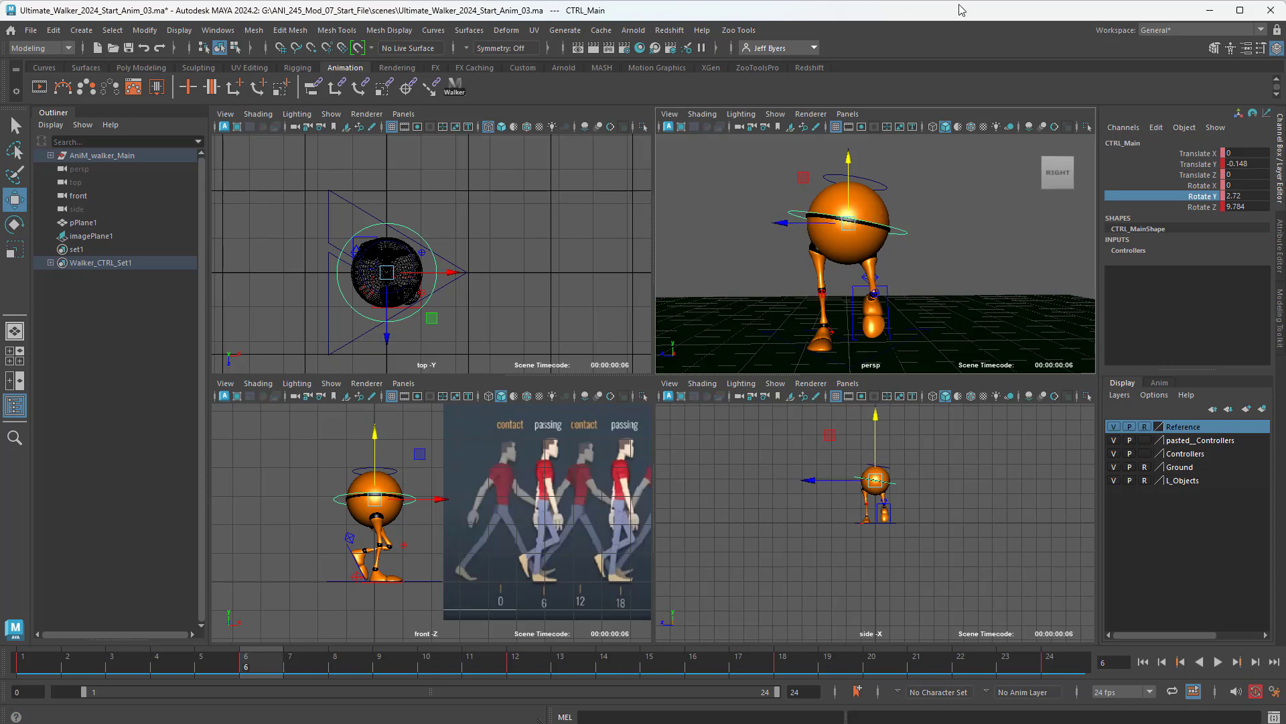
pyautogui.click(1210, 10)
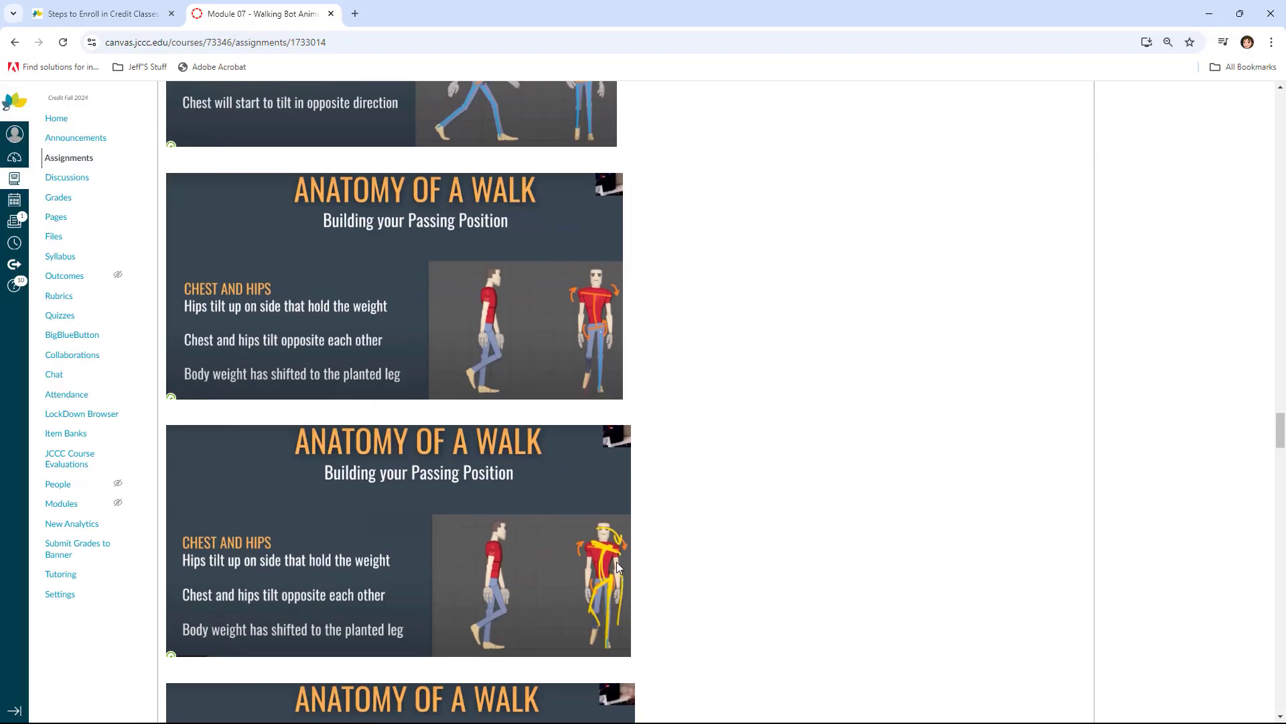
pyautogui.scroll(-2, 616, 561)
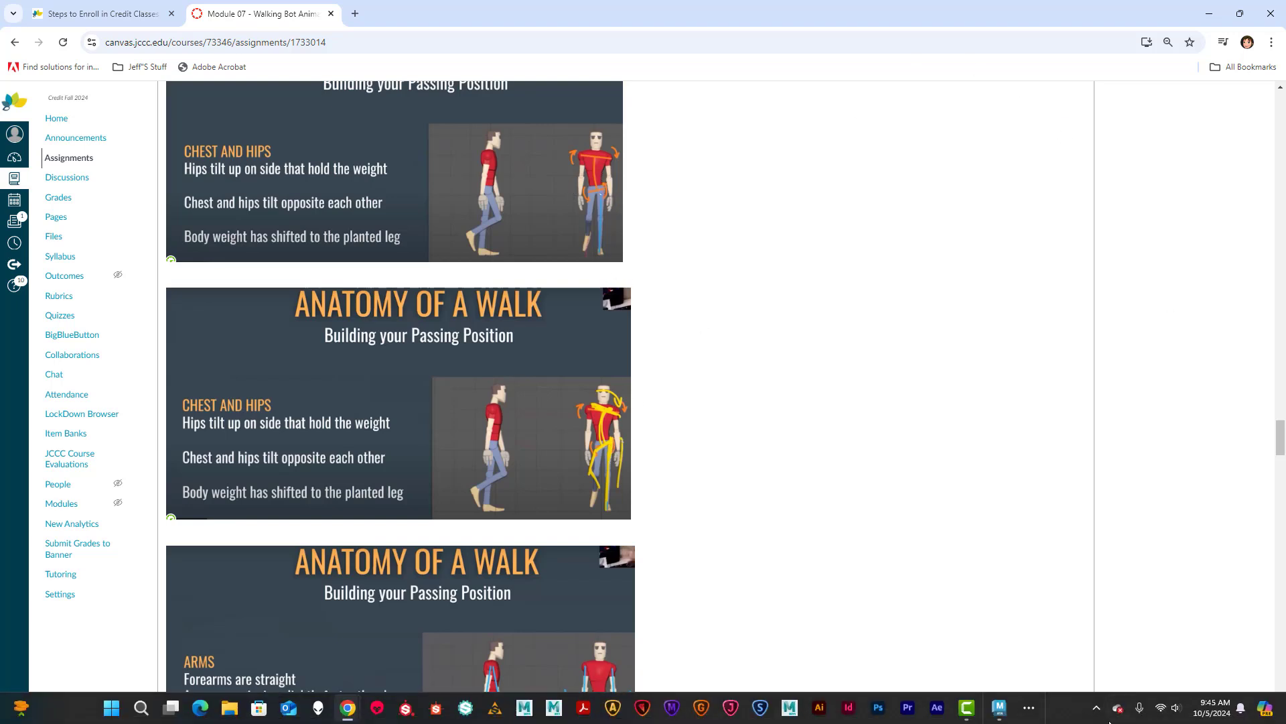
pyautogui.click(1096, 708)
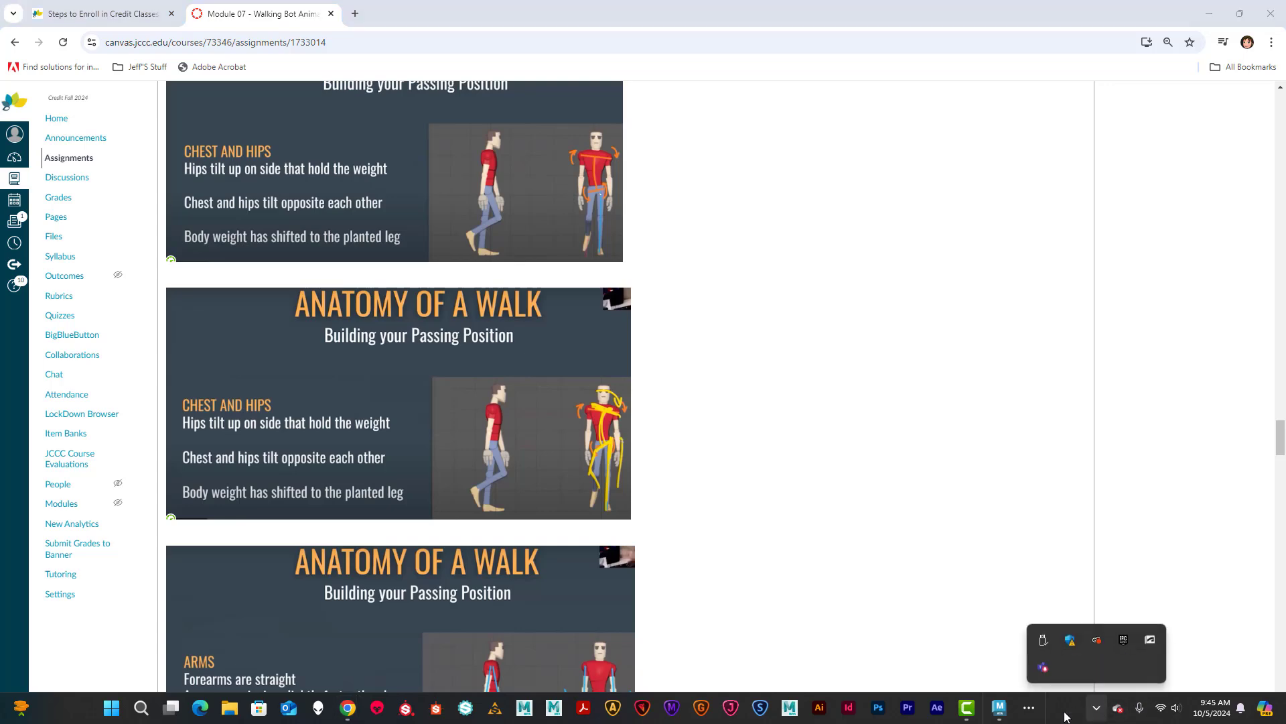
pyautogui.click(1029, 708)
pyautogui.click(1114, 677)
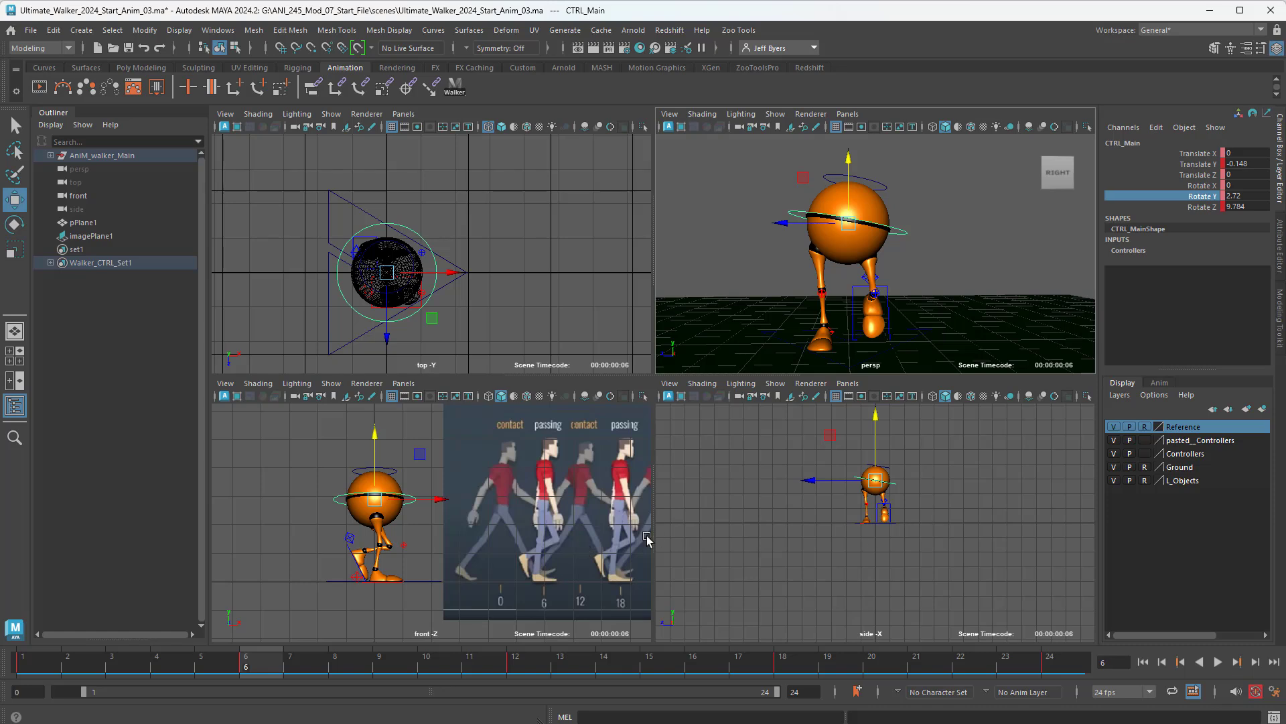
# At passing frame 18, tilt the main hip control to a Rotate Z of about -12.6 and lower it to a Translate Y of about -0.196
pyautogui.hotkey('alt', 'v')
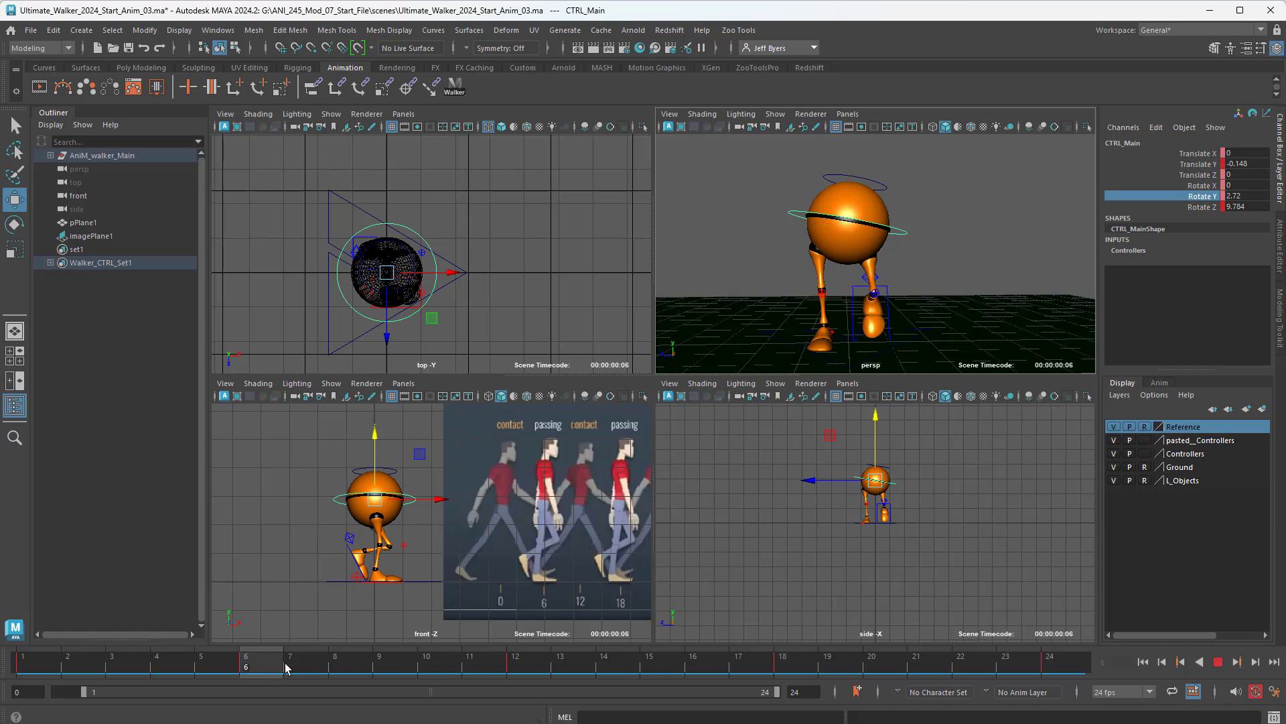
pyautogui.moveTo(755, 687); pyautogui.dragTo(790, 680)
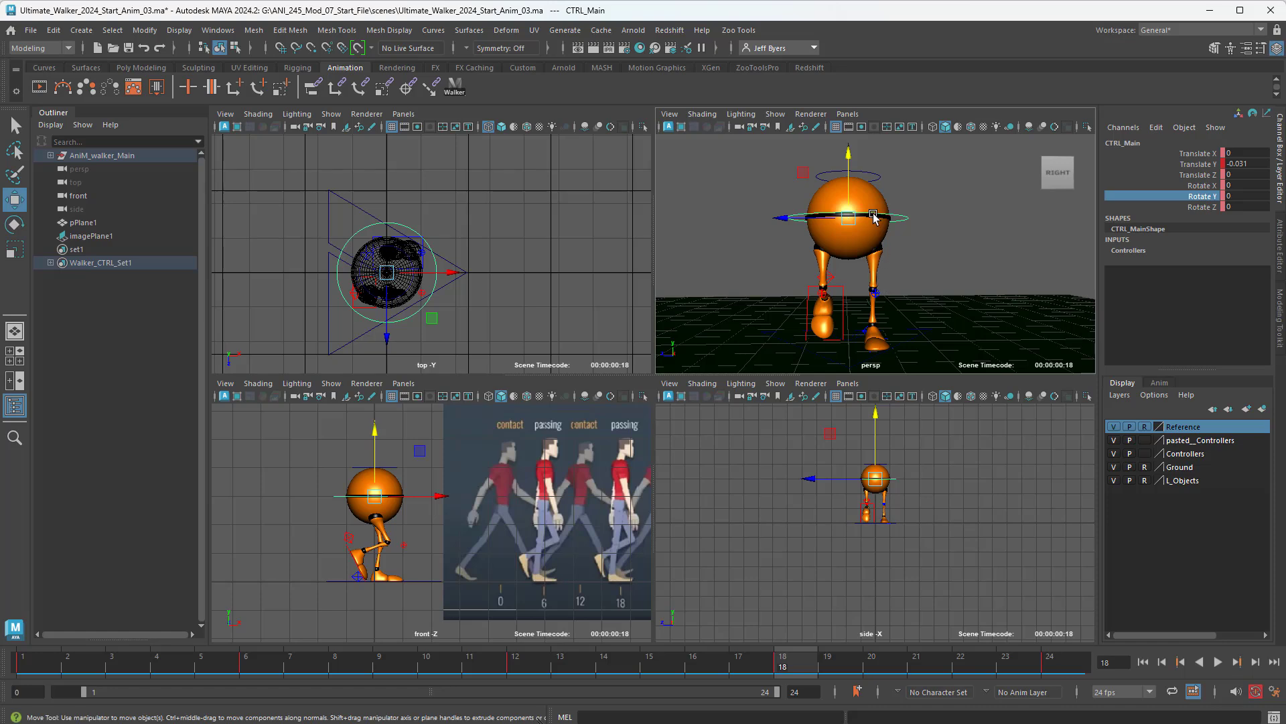
pyautogui.press('e')
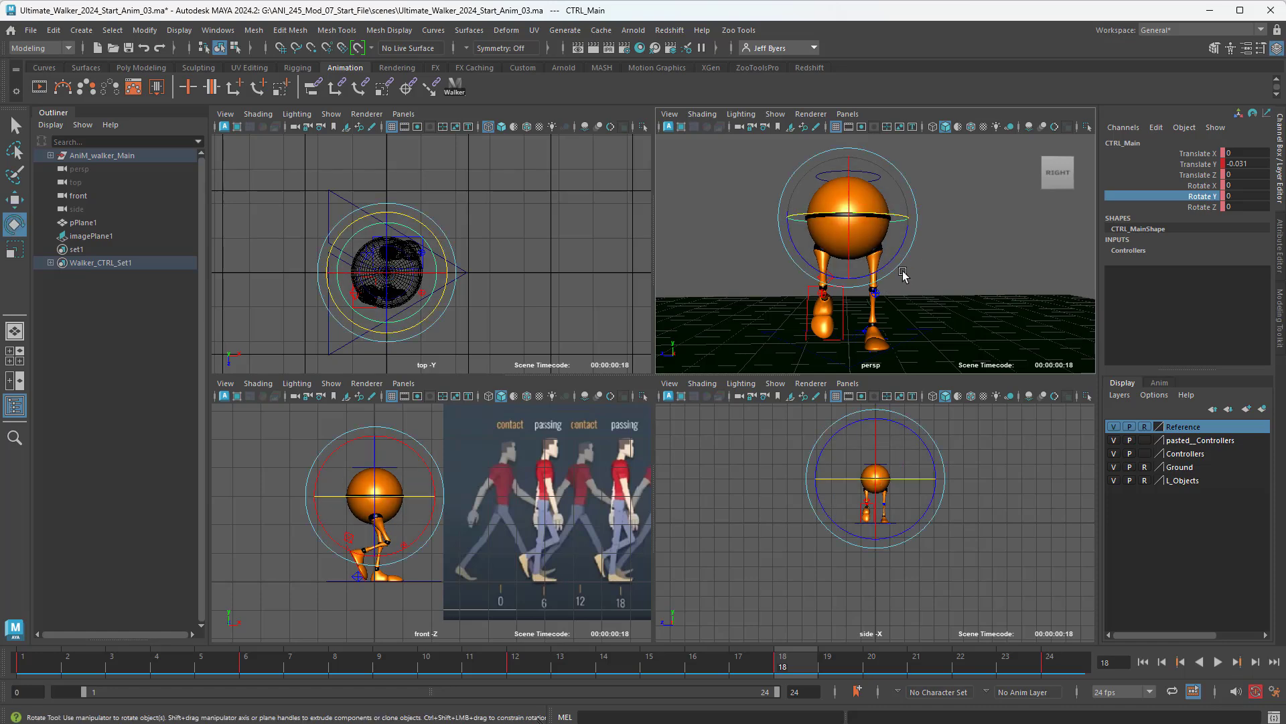
pyautogui.moveTo(899, 250); pyautogui.dragTo(903, 240)
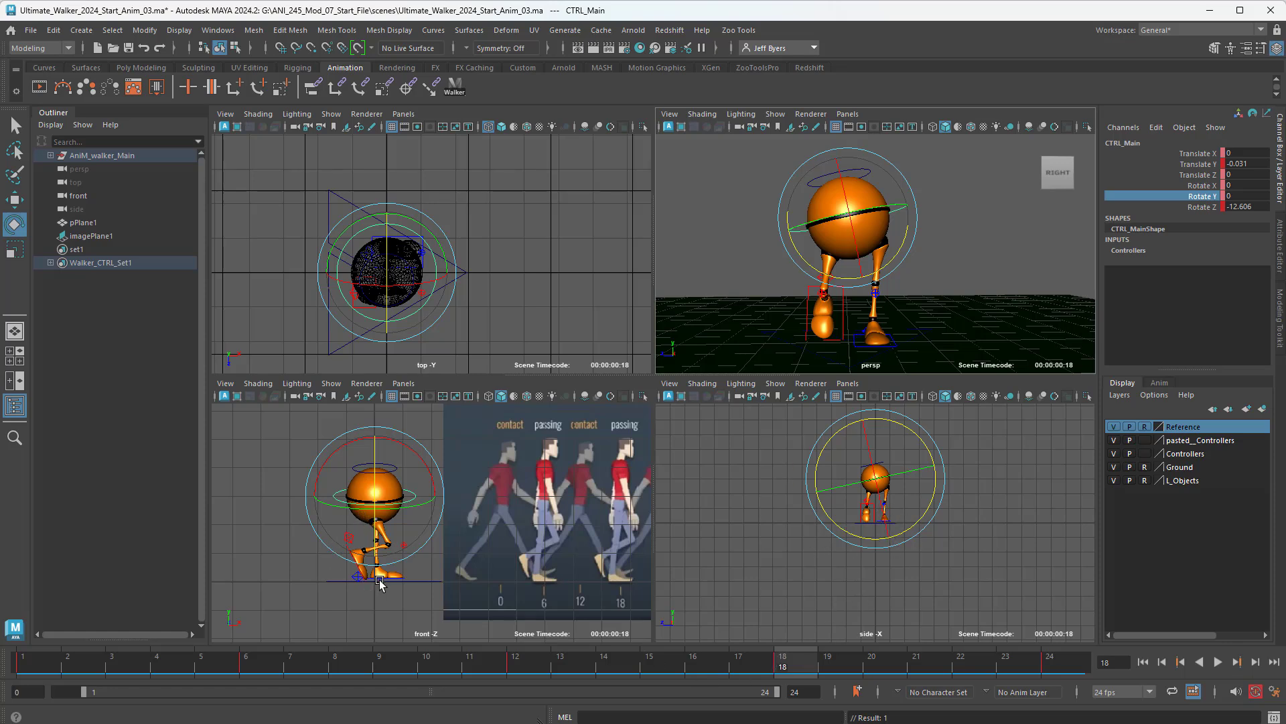
pyautogui.press('w')
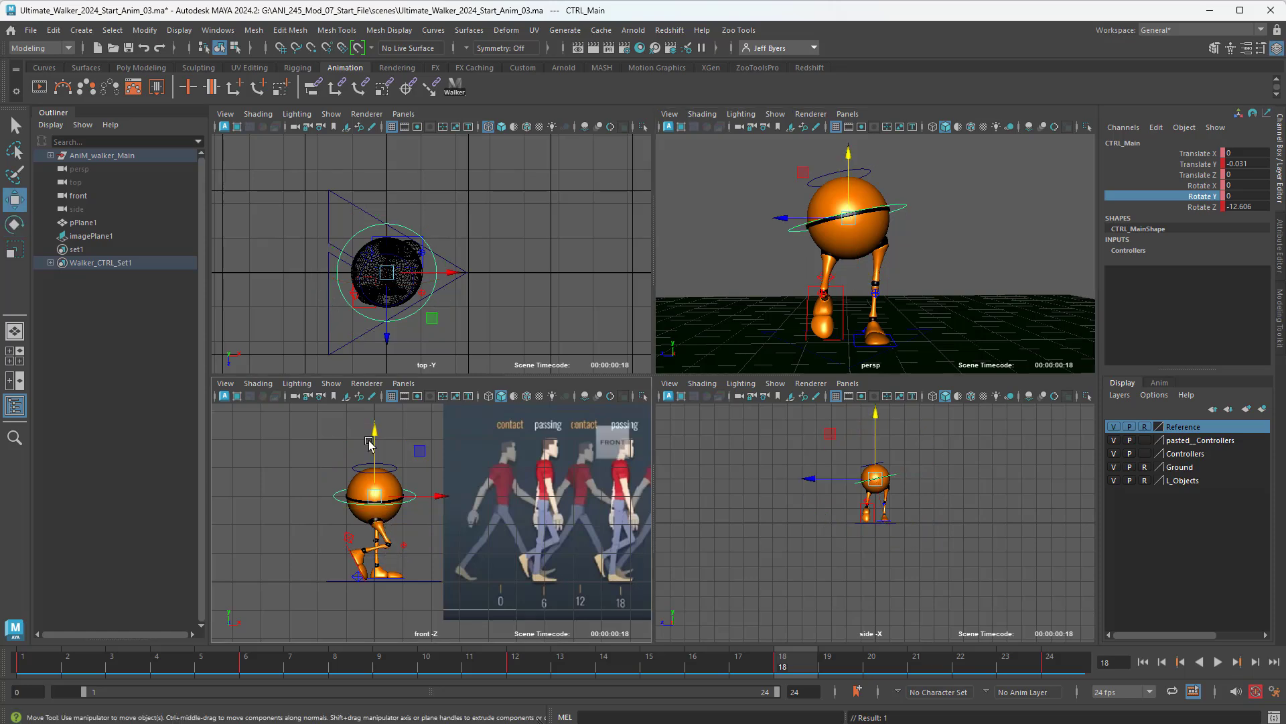
pyautogui.moveTo(369, 442); pyautogui.dragTo(373, 434)
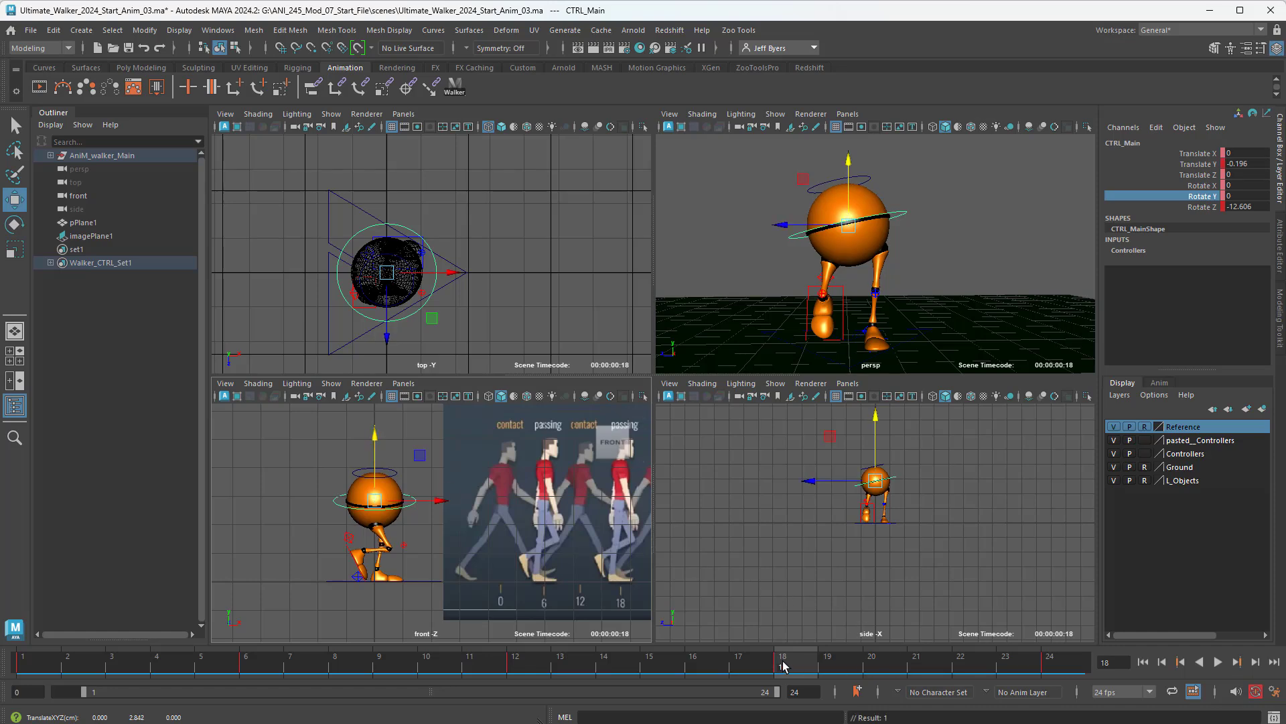
# Scrub and play the walk cycle in the four views, and reselect the main hip control at frame 1
pyautogui.moveTo(784, 665); pyautogui.dragTo(605, 665)
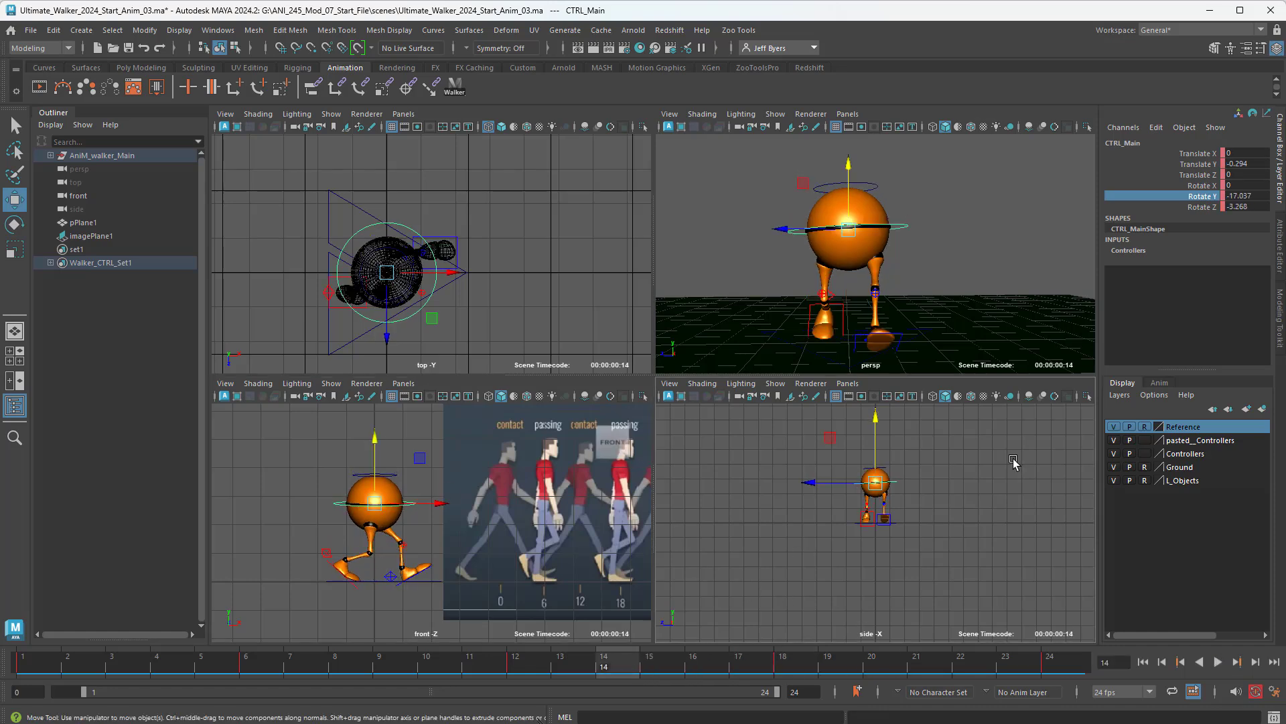
pyautogui.click(1013, 461)
pyautogui.hotkey('alt', 'v')
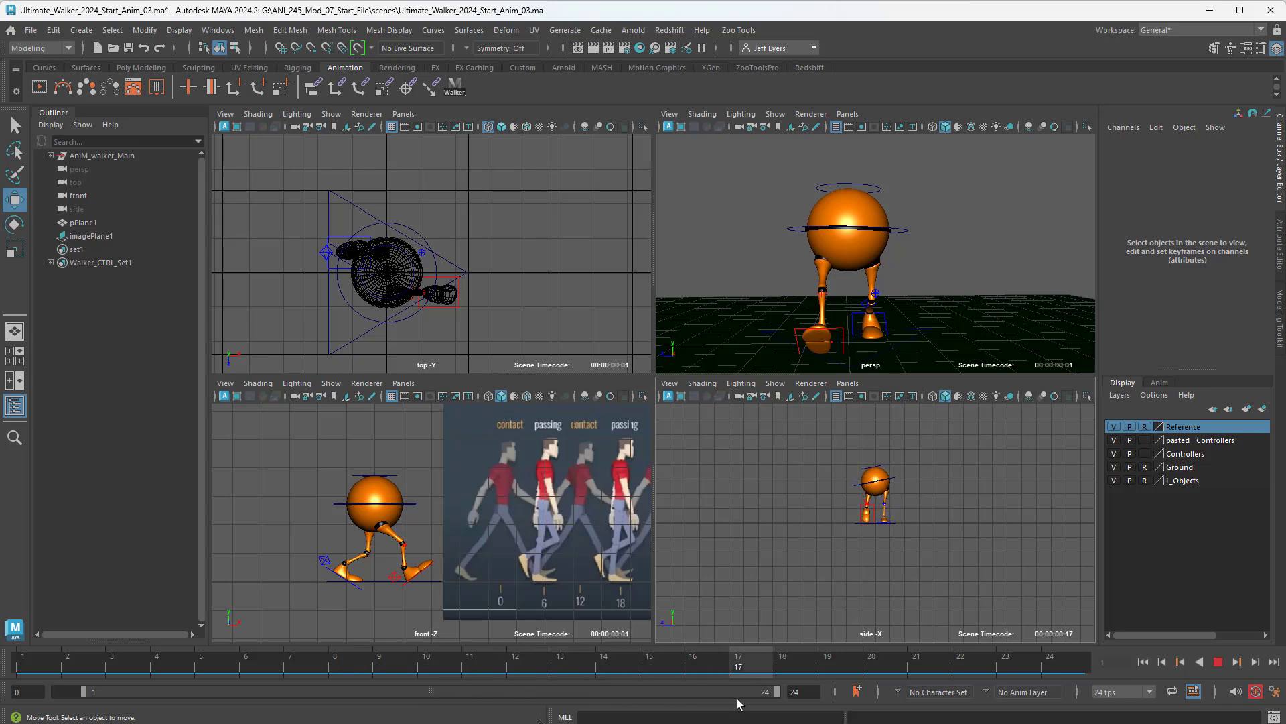
pyautogui.moveTo(610, 664); pyautogui.dragTo(19, 650)
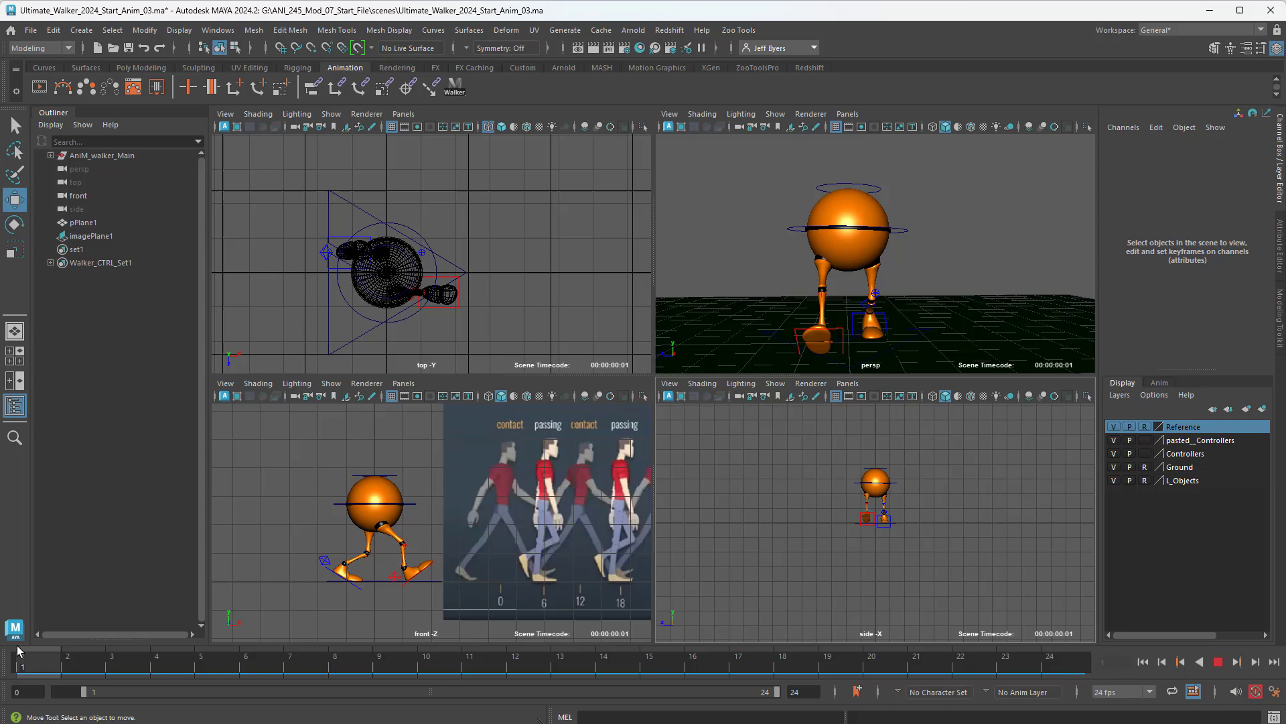
pyautogui.click(412, 504)
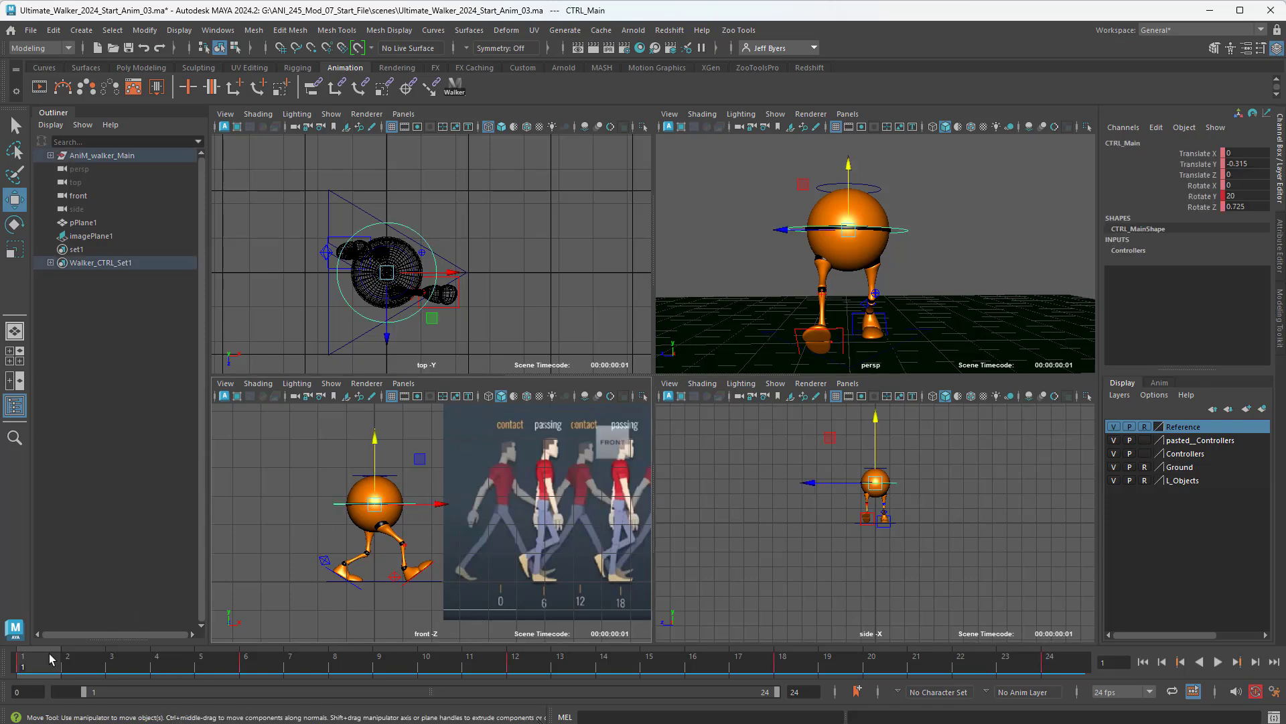
pyautogui.hotkey('alt', 'v')
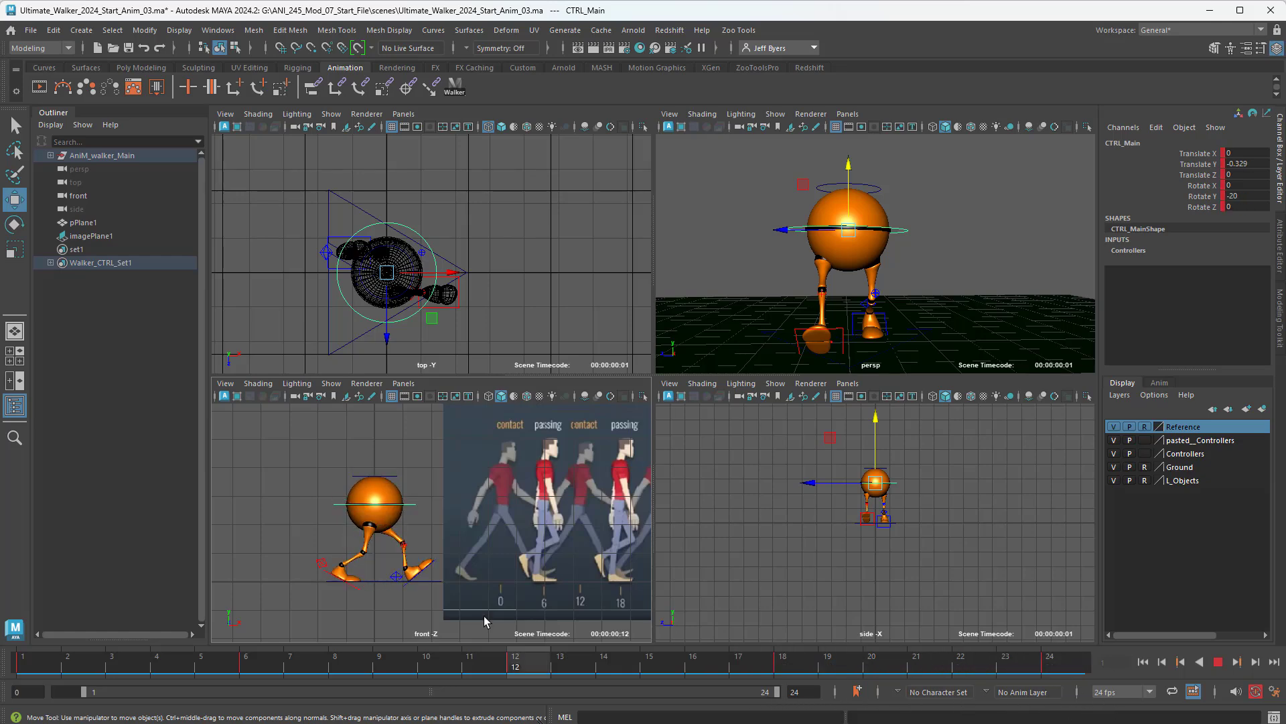
pyautogui.hotkey('alt', 'v')
# Maximize the perspective view at a front three-quarter angle and play the walk cycle to examine the hip tilt
pyautogui.keyDown('alt'); pyautogui.moveTo(938, 277); pyautogui.dragTo(893, 266); pyautogui.keyUp('alt')
pyautogui.keyDown('alt'); pyautogui.moveTo(892, 263); pyautogui.dragTo(896, 272, button='middle'); pyautogui.keyUp('alt')
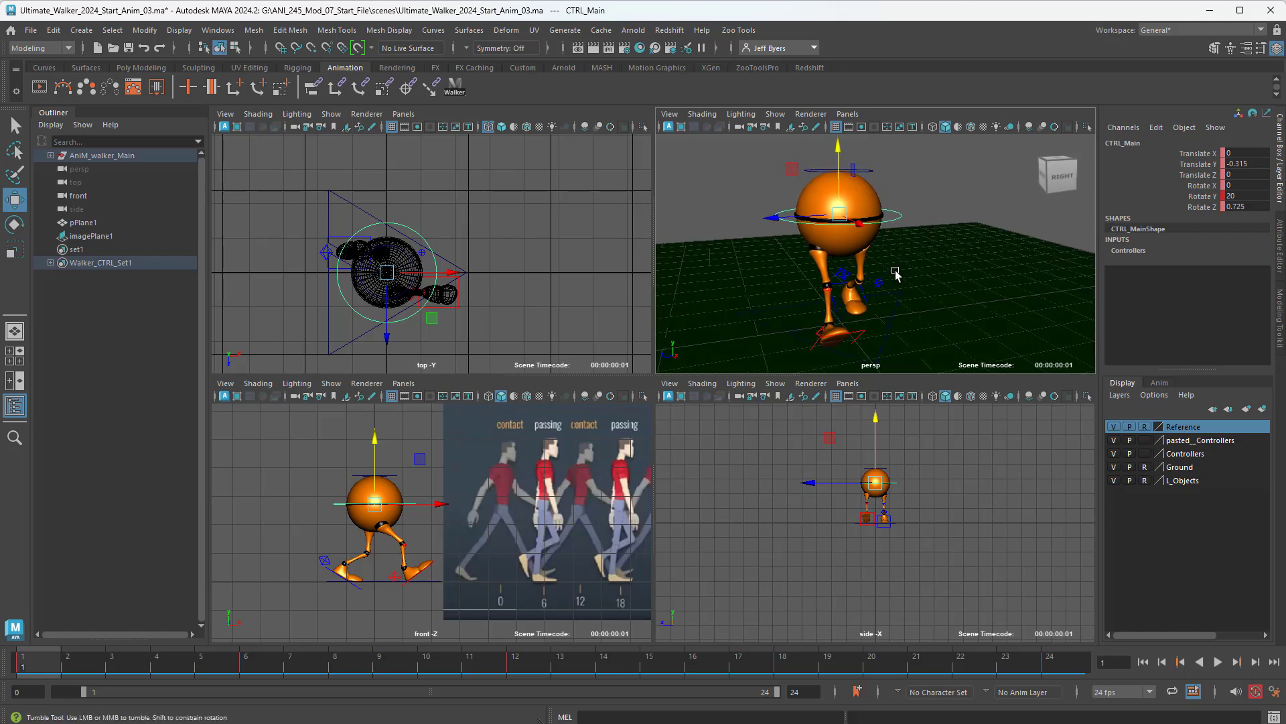
pyautogui.keyDown('alt'); pyautogui.moveTo(896, 273); pyautogui.dragTo(896, 267); pyautogui.keyUp('alt')
pyautogui.keyDown('alt'); pyautogui.moveTo(896, 267); pyautogui.dragTo(900, 277, button='middle'); pyautogui.keyUp('alt')
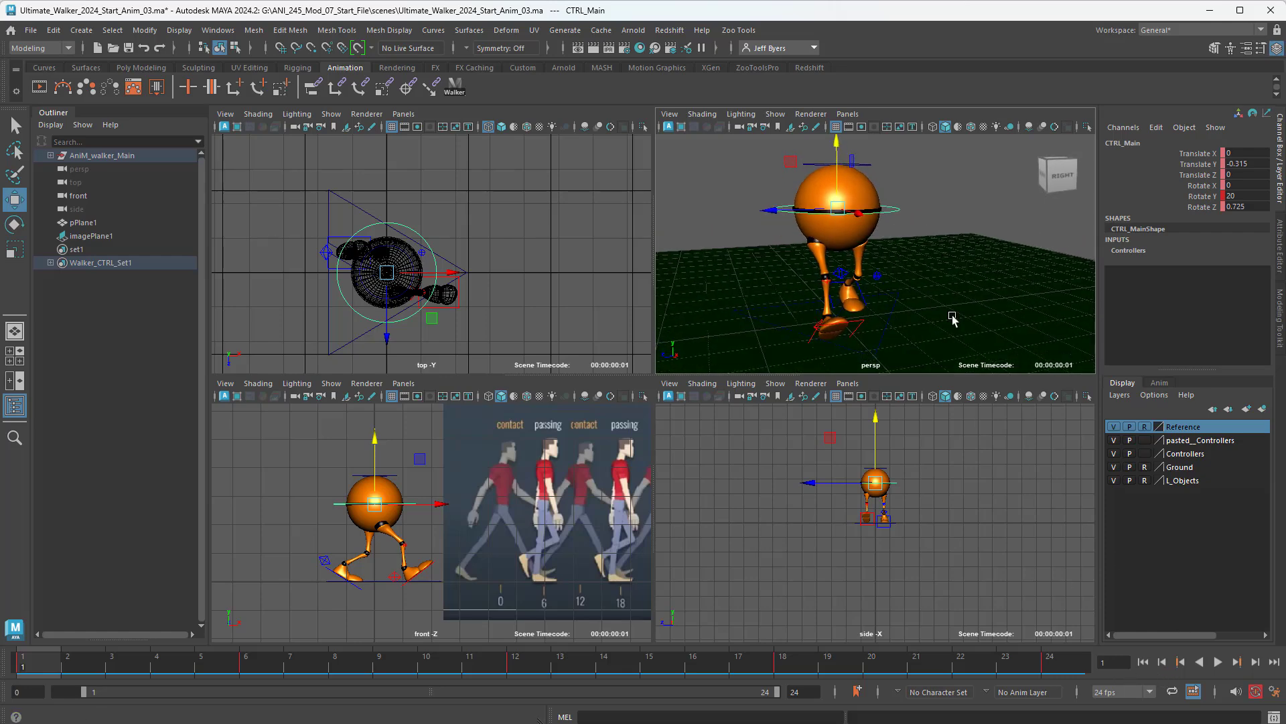
pyautogui.press('space')
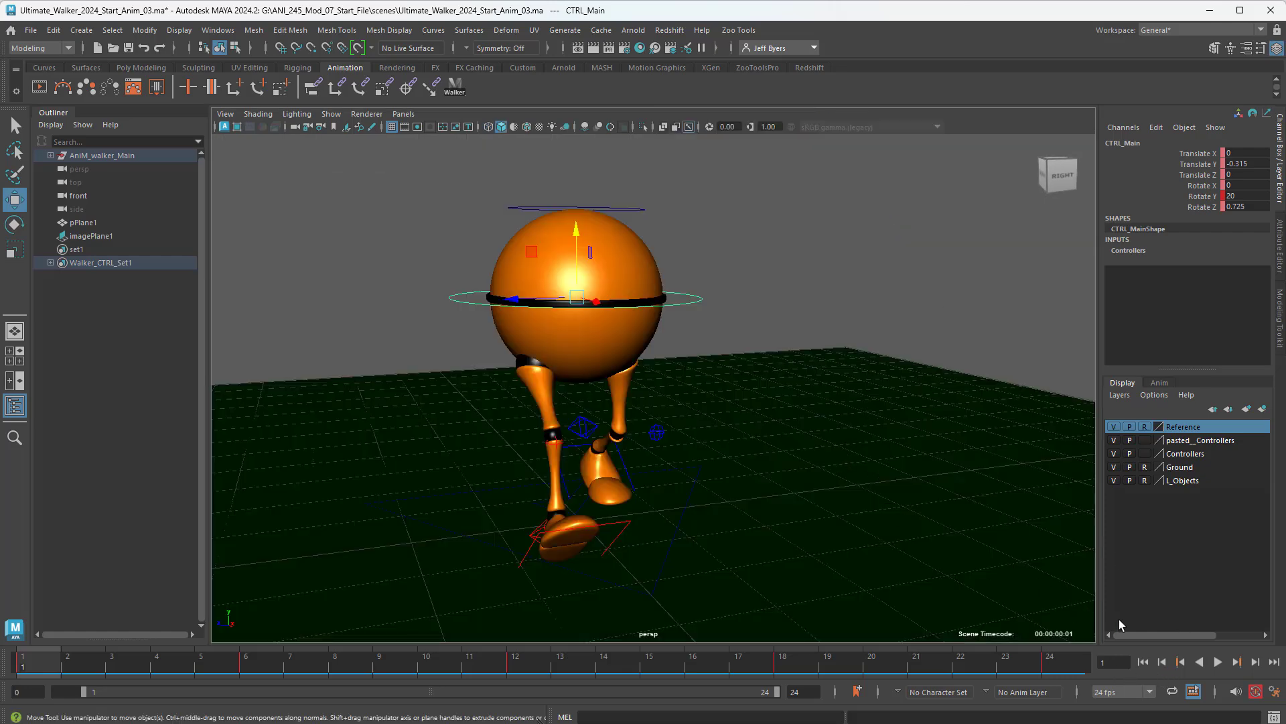
pyautogui.click(1218, 662)
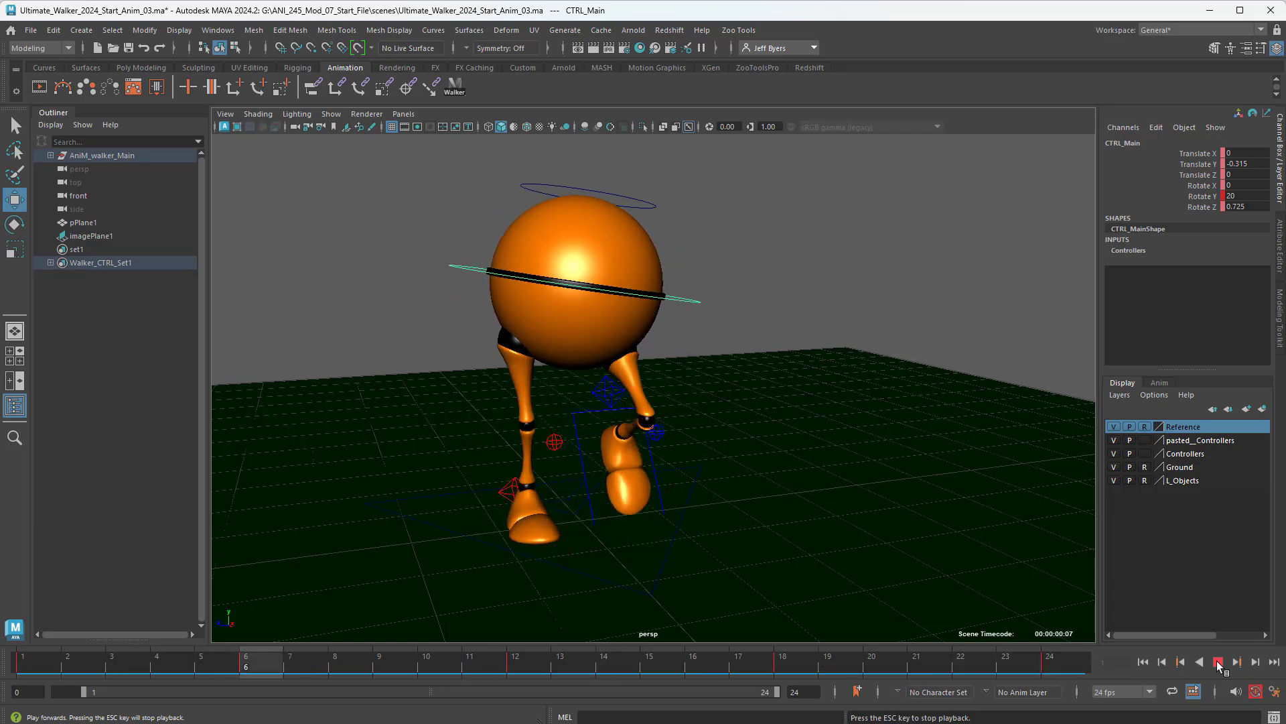
# Play and scrub the walk cycle in the perspective view from a more side-on angle, then maximize the front view at frame 1
pyautogui.keyDown('alt'); pyautogui.moveTo(834, 540); pyautogui.dragTo(887, 536); pyautogui.keyUp('alt')
pyautogui.keyDown('alt'); pyautogui.moveTo(938, 537); pyautogui.dragTo(816, 525, button='right'); pyautogui.keyUp('alt')
pyautogui.keyDown('alt'); pyautogui.moveTo(816, 526); pyautogui.dragTo(813, 522); pyautogui.keyUp('alt')
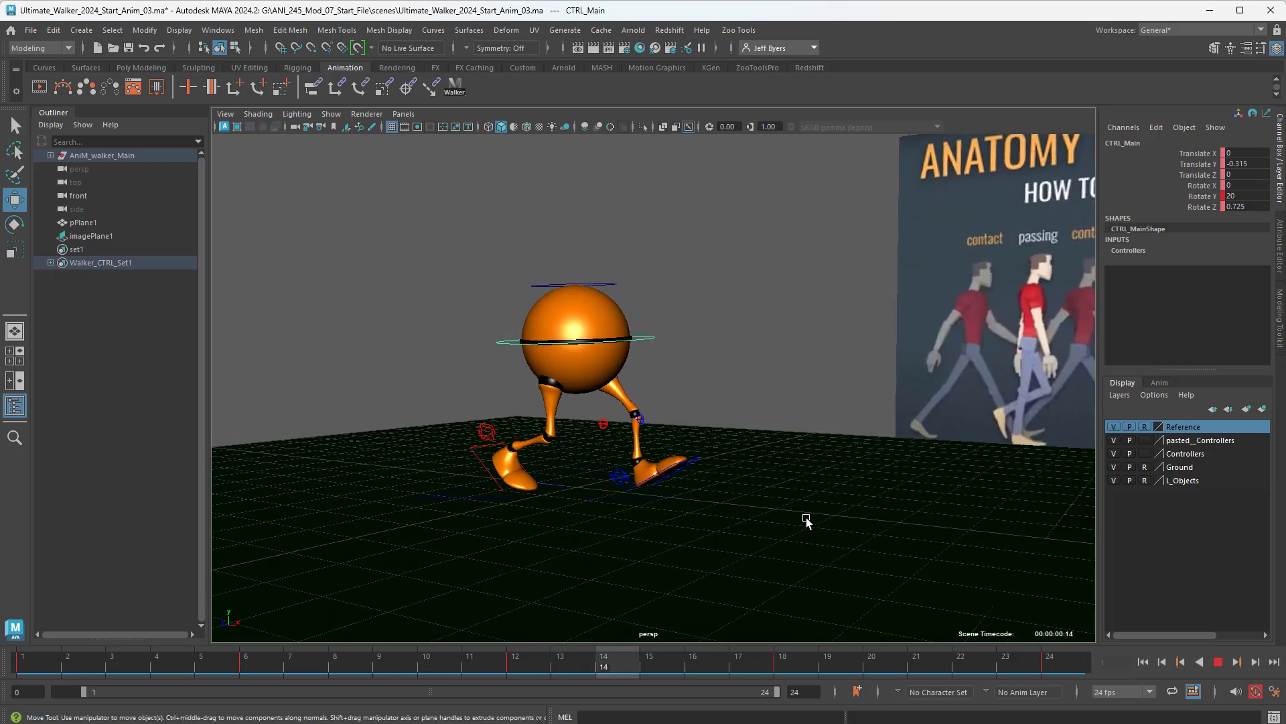
pyautogui.click(1218, 662)
pyautogui.hotkey('alt', 'v')
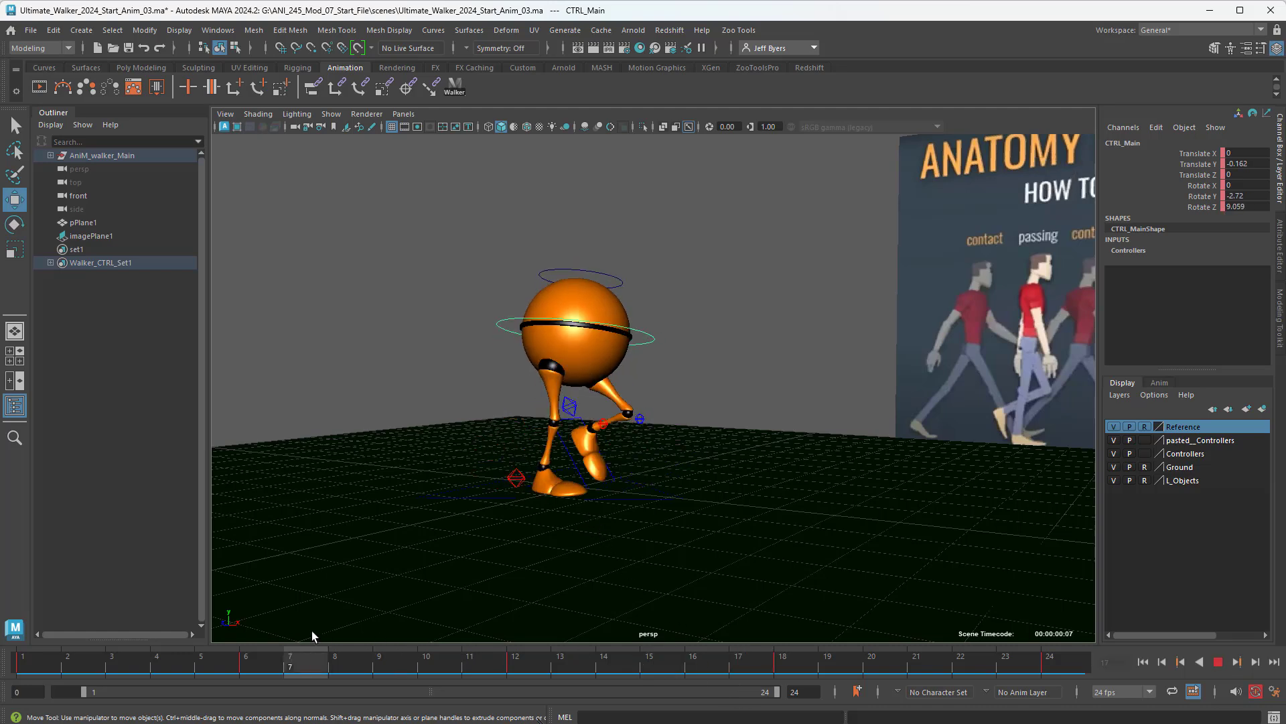
pyautogui.moveTo(263, 659)
pyautogui.mouseDown()
pyautogui.moveTo(117, 660)
pyautogui.moveTo(28, 636)
pyautogui.mouseUp()
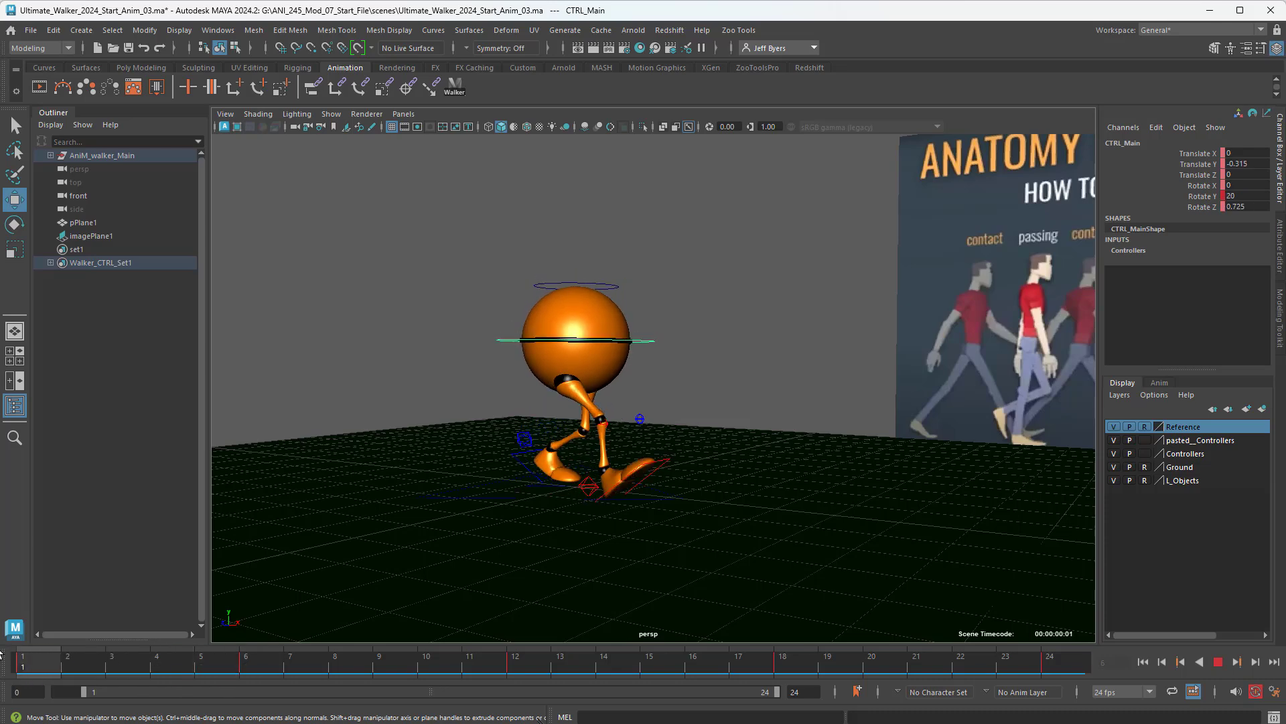
pyautogui.press('space')
pyautogui.press('space')
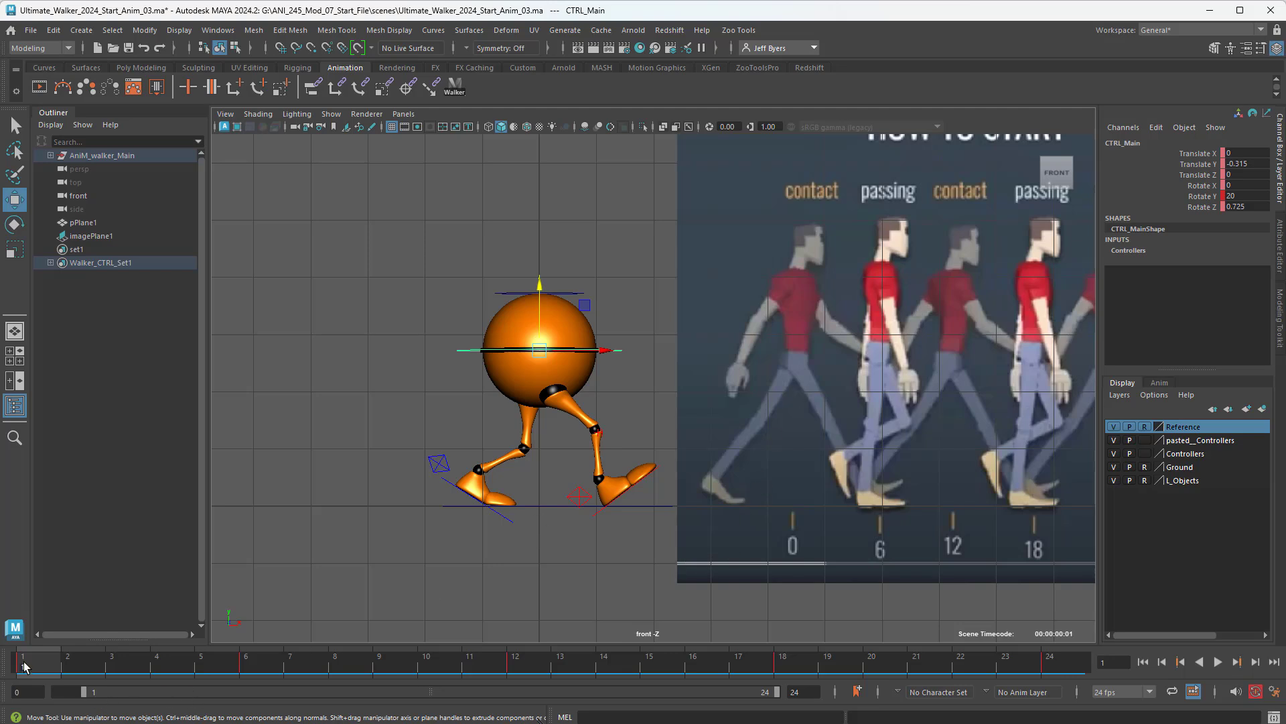
# Scrub and play the cycle in the front view to compare the main hip control's tilt and height at passing frames 6 and 18
pyautogui.moveTo(24, 666)
pyautogui.mouseDown()
pyautogui.moveTo(295, 681)
pyautogui.moveTo(406, 684)
pyautogui.moveTo(33, 661)
pyautogui.moveTo(243, 679)
pyautogui.moveTo(608, 677)
pyautogui.moveTo(883, 712)
pyautogui.moveTo(676, 704)
pyautogui.moveTo(799, 712)
pyautogui.mouseUp()
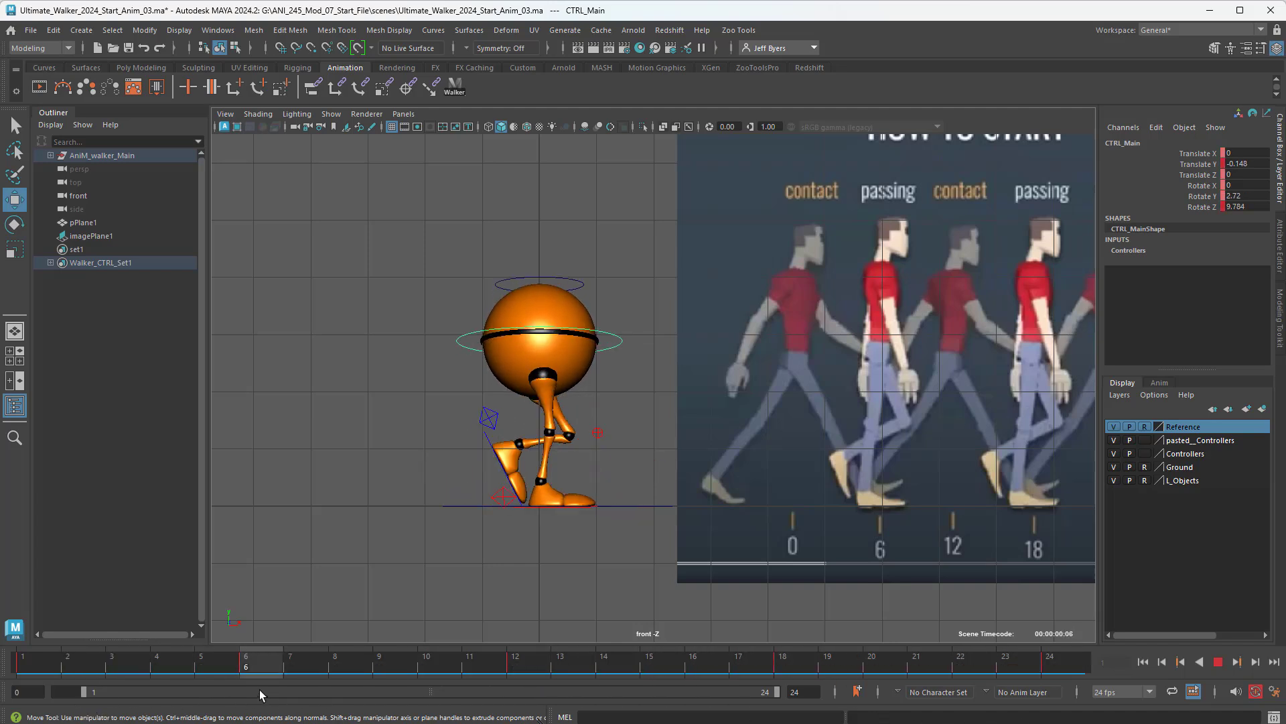
pyautogui.press('Escape')
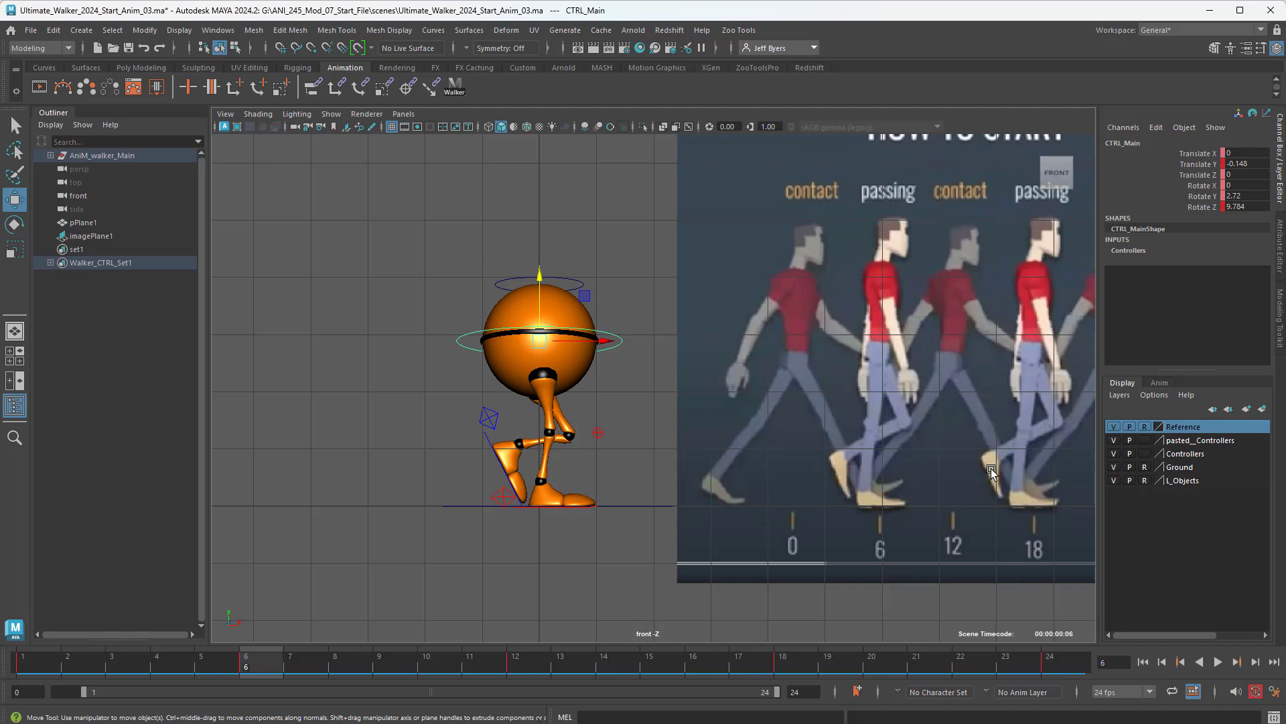
pyautogui.moveTo(255, 668); pyautogui.dragTo(783, 667)
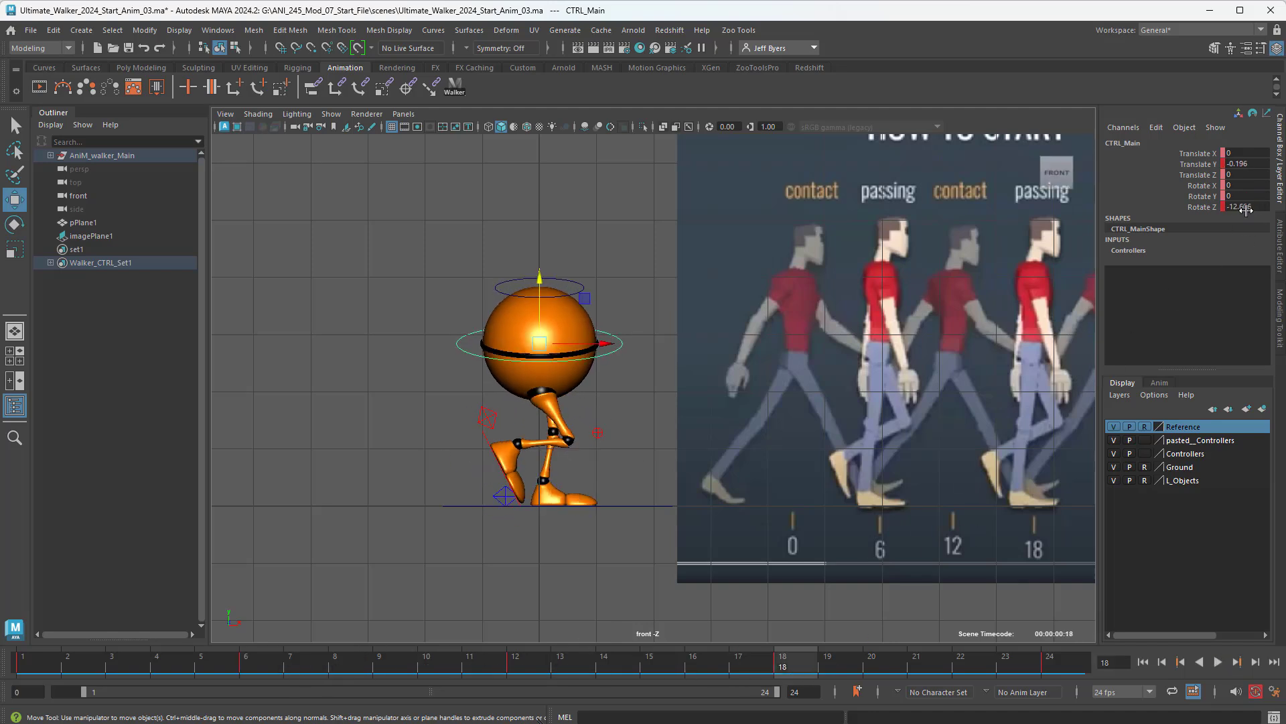
pyautogui.hotkey('alt', 'v')
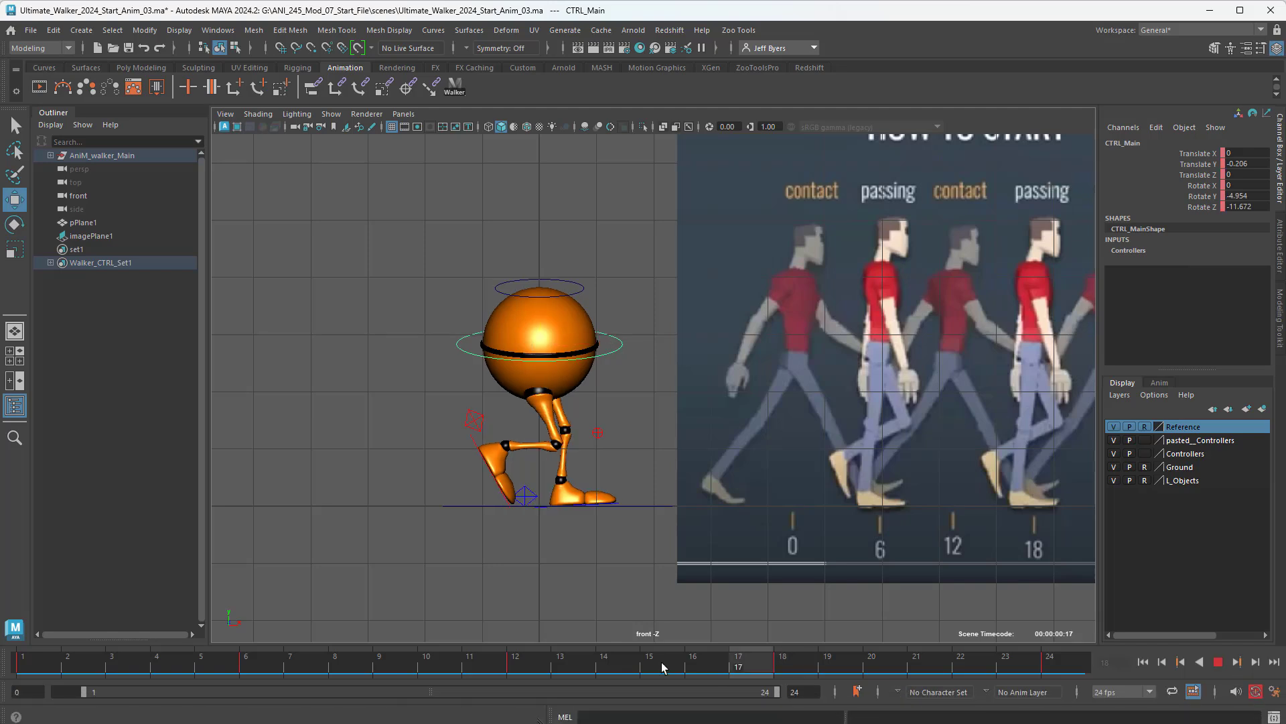
pyautogui.hotkey('alt', 'v')
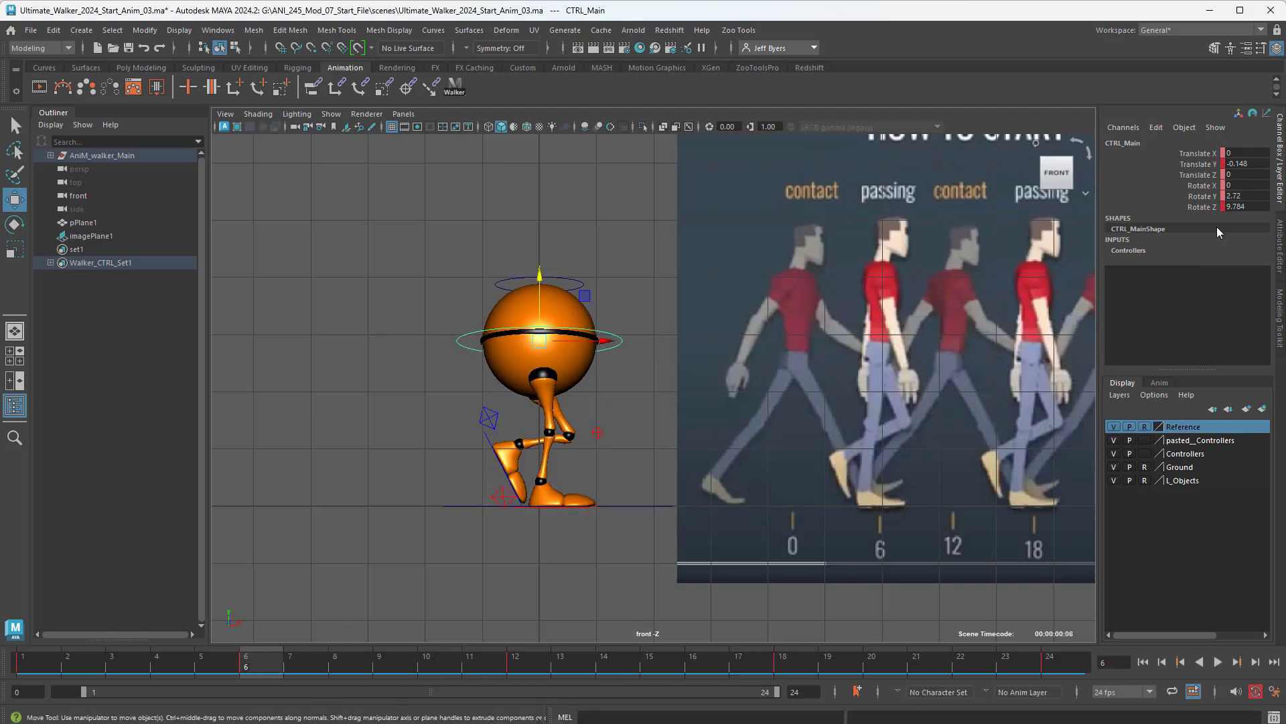
# At passing frame 6, set the main hip control's Rotate Z to 12.6 and lower it to a Translate Y of about -0.183
pyautogui.click(784, 668)
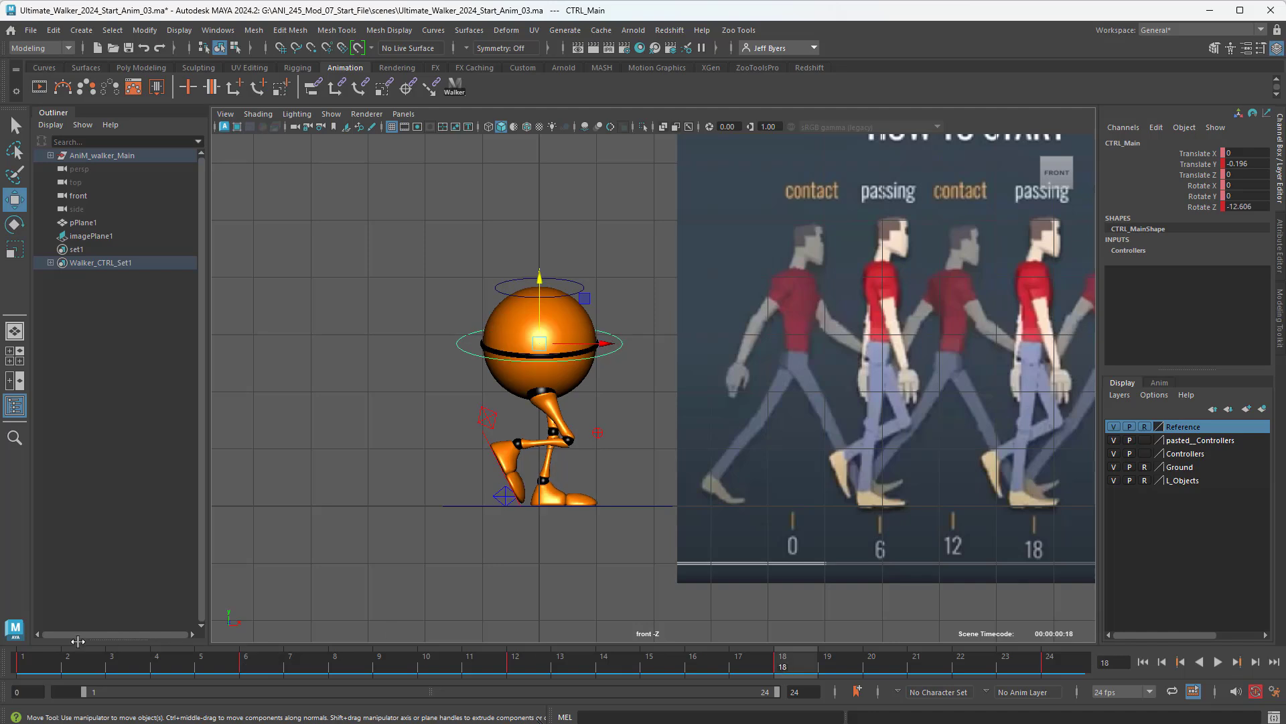
pyautogui.click(254, 668)
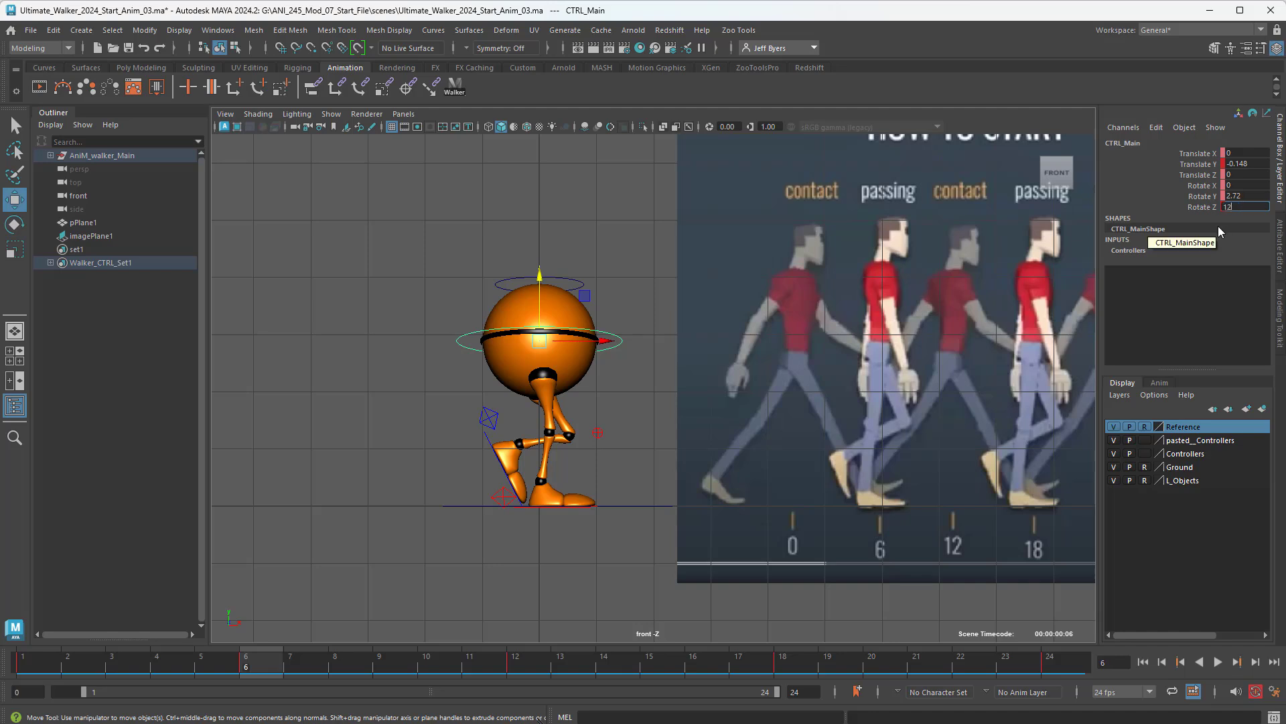
pyautogui.write('12')
pyautogui.press('Return')
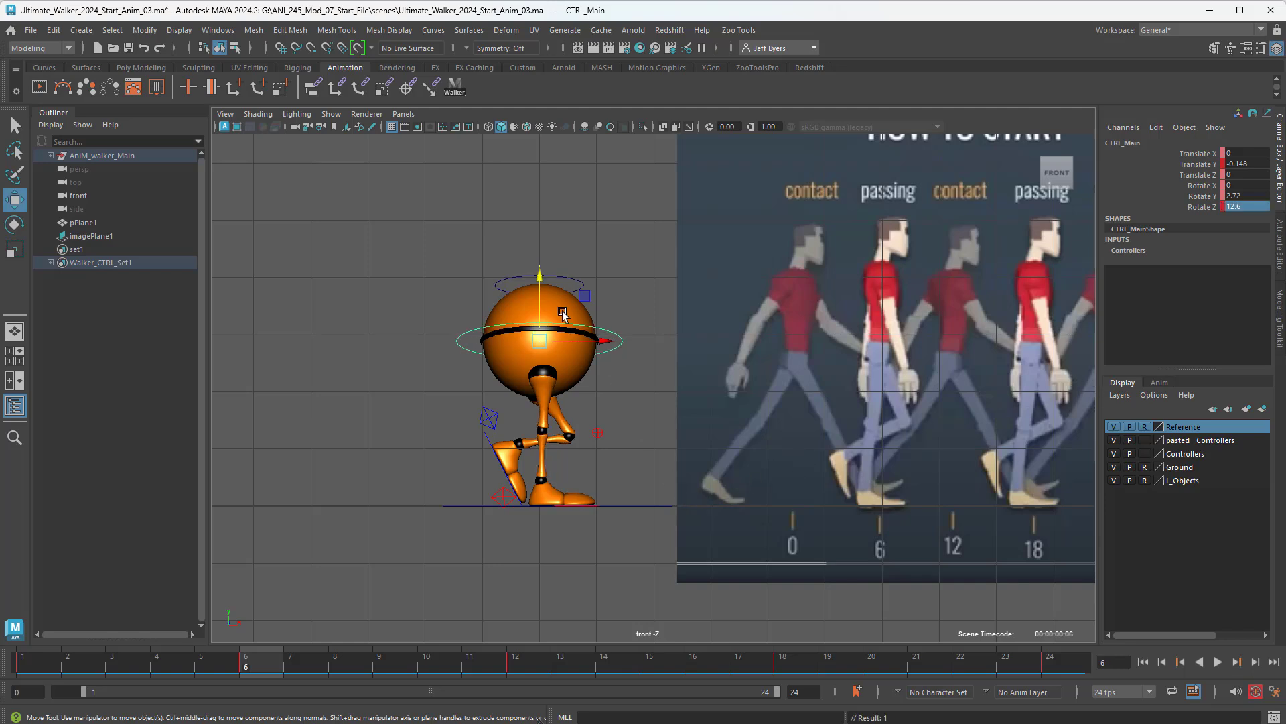
pyautogui.moveTo(540, 269); pyautogui.dragTo(541, 272)
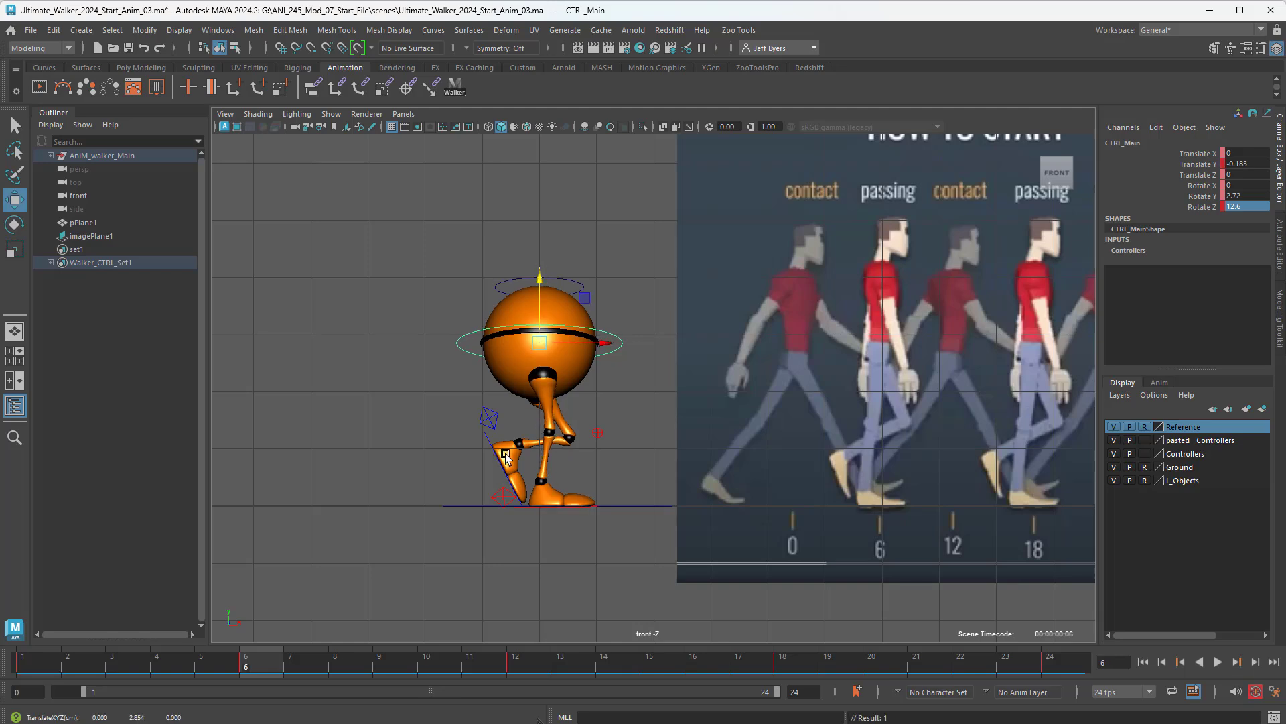
# Play the walk cycle in the front view and from a three-quarter perspective angle to examine the evened-out hip tilt
pyautogui.hotkey('alt', 'v')
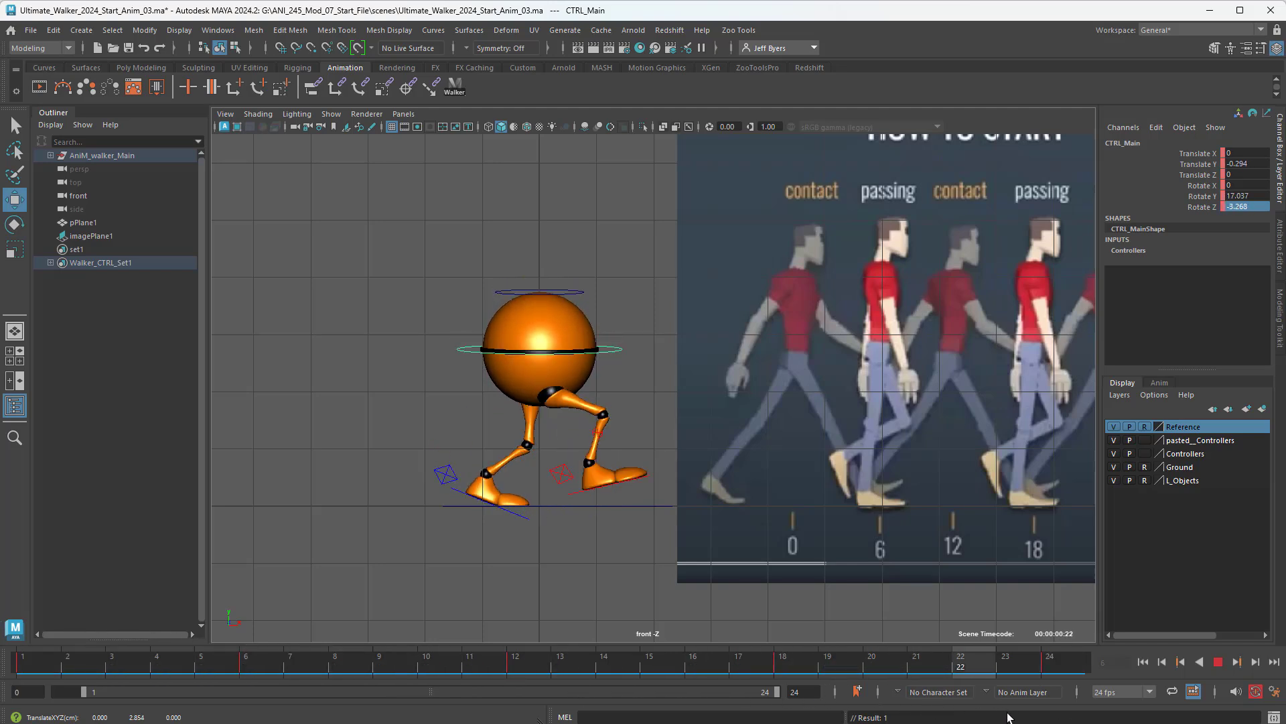
pyautogui.hotkey('alt', 'shift', 'v')
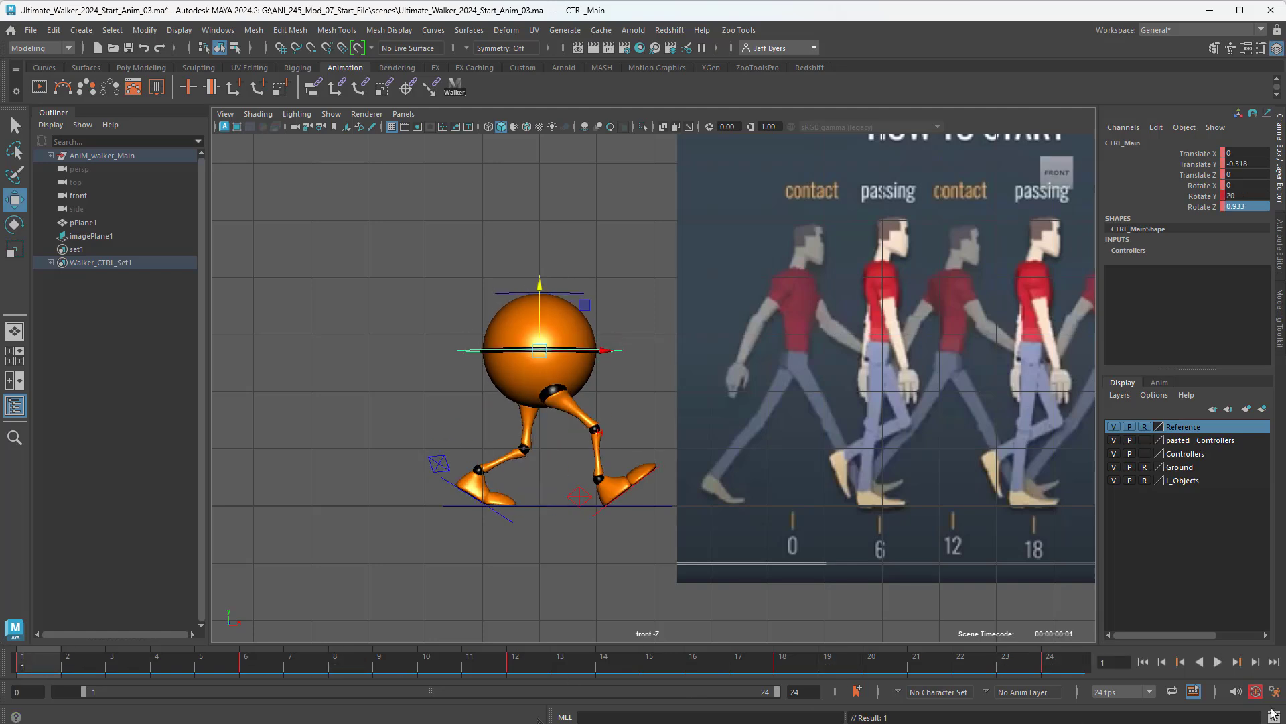
pyautogui.click(1216, 663)
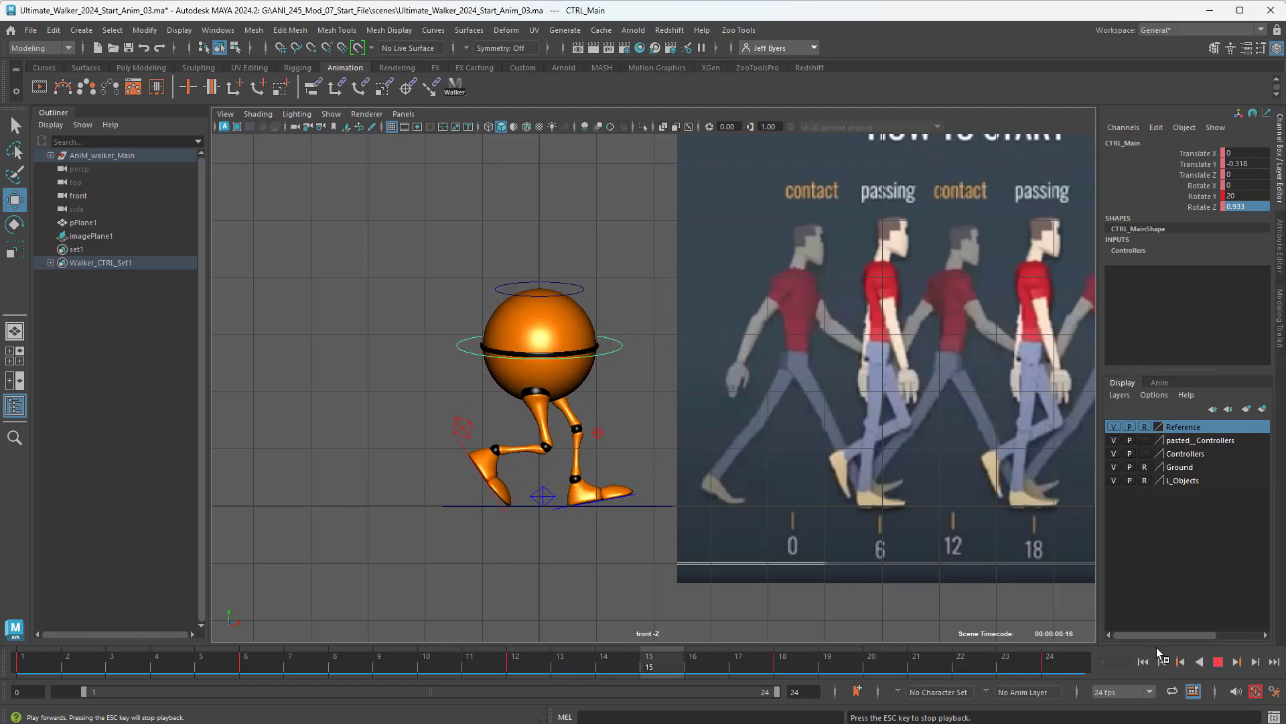
pyautogui.press('space')
pyautogui.press('space')
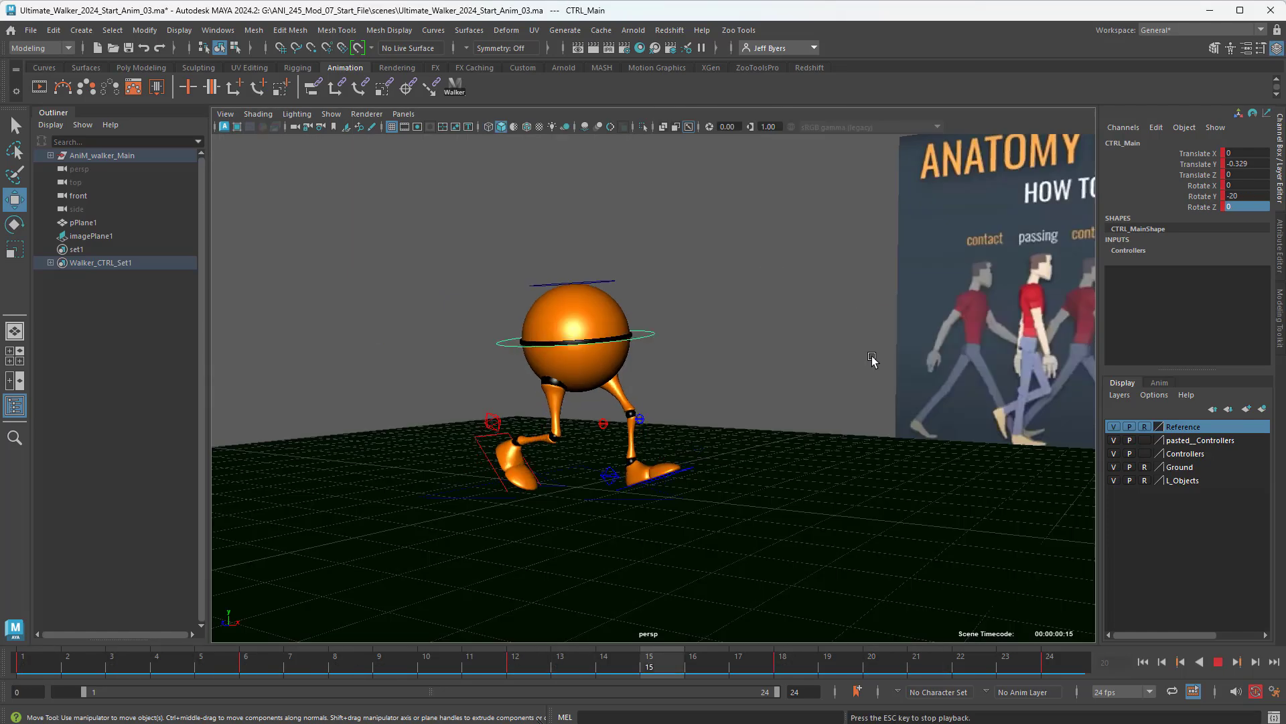
pyautogui.keyDown('alt'); pyautogui.moveTo(853, 465); pyautogui.dragTo(783, 485); pyautogui.keyUp('alt')
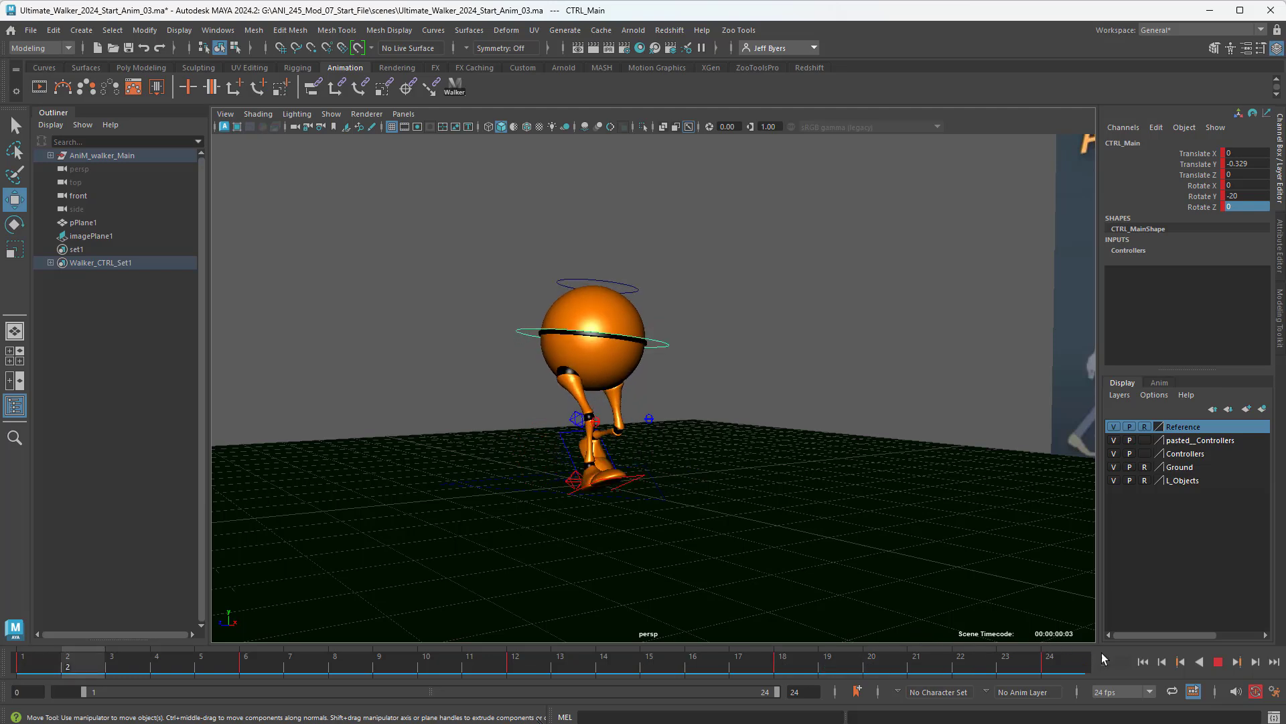
pyautogui.click(1218, 662)
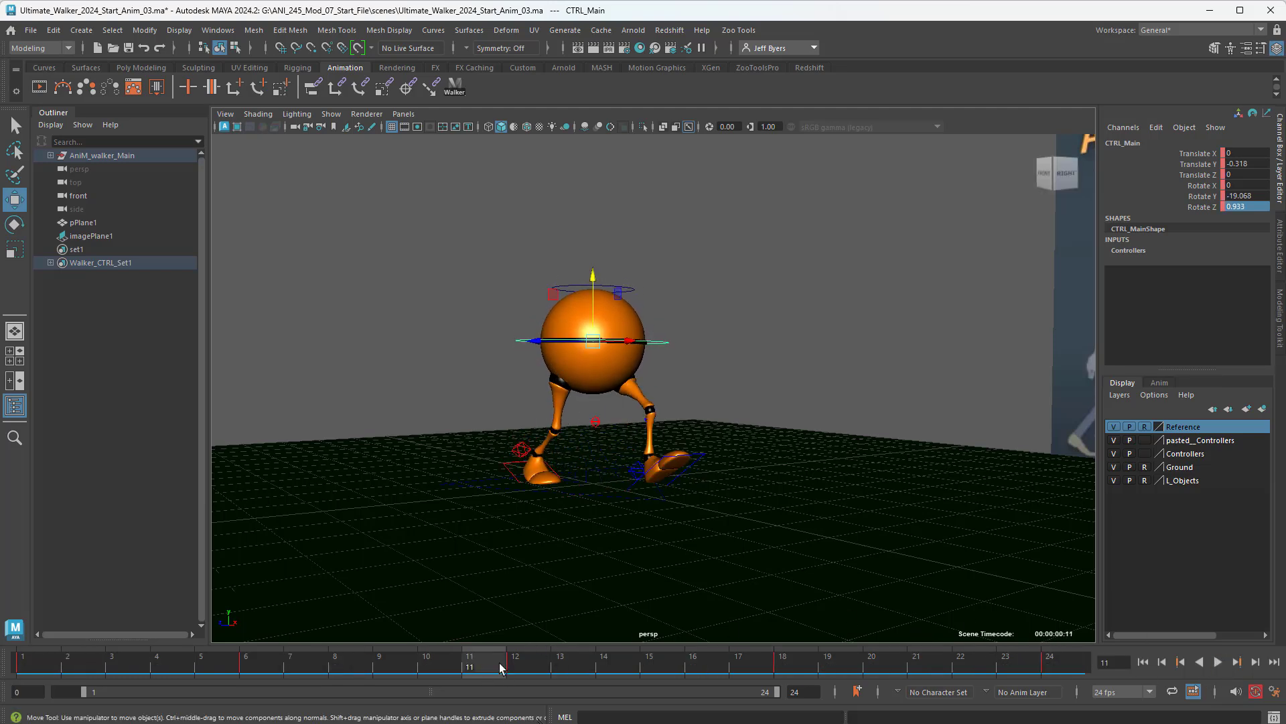
pyautogui.hotkey('alt', 'v')
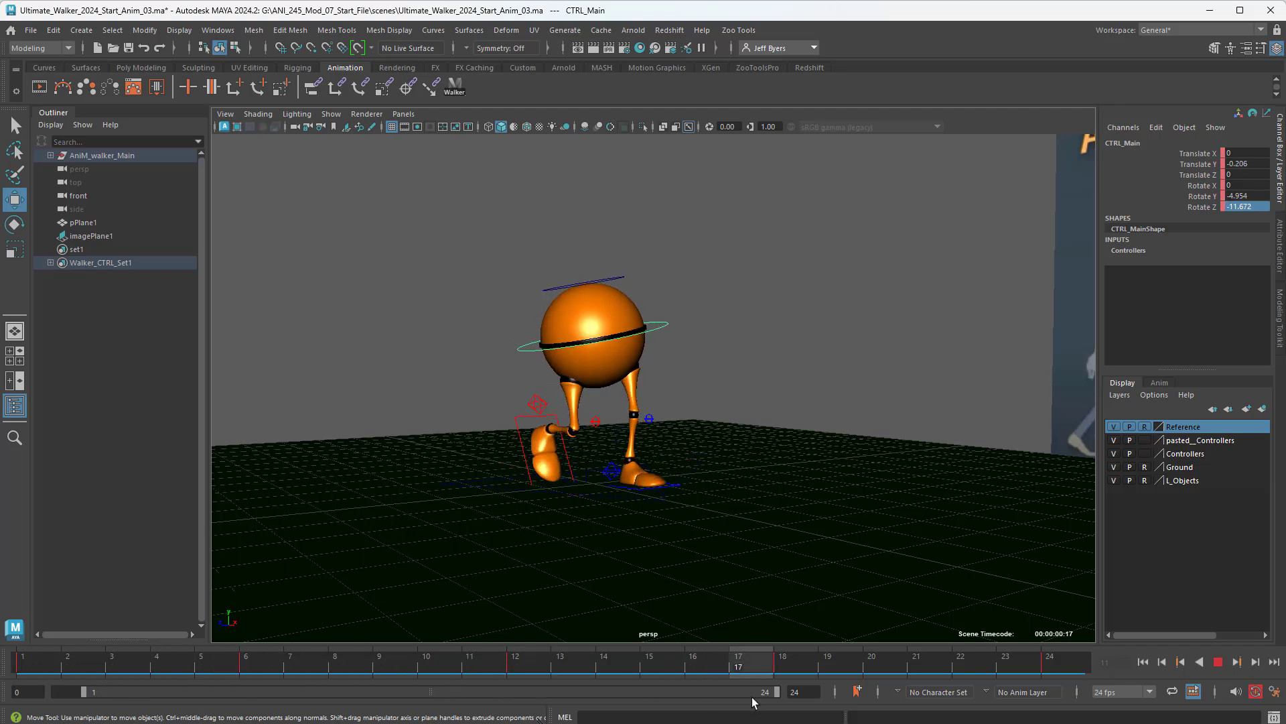
# In the front view, lower the main hip control at contact frame 12 to a Translate Y of about -0.411 and key it
pyautogui.click(37, 664)
pyautogui.press('space')
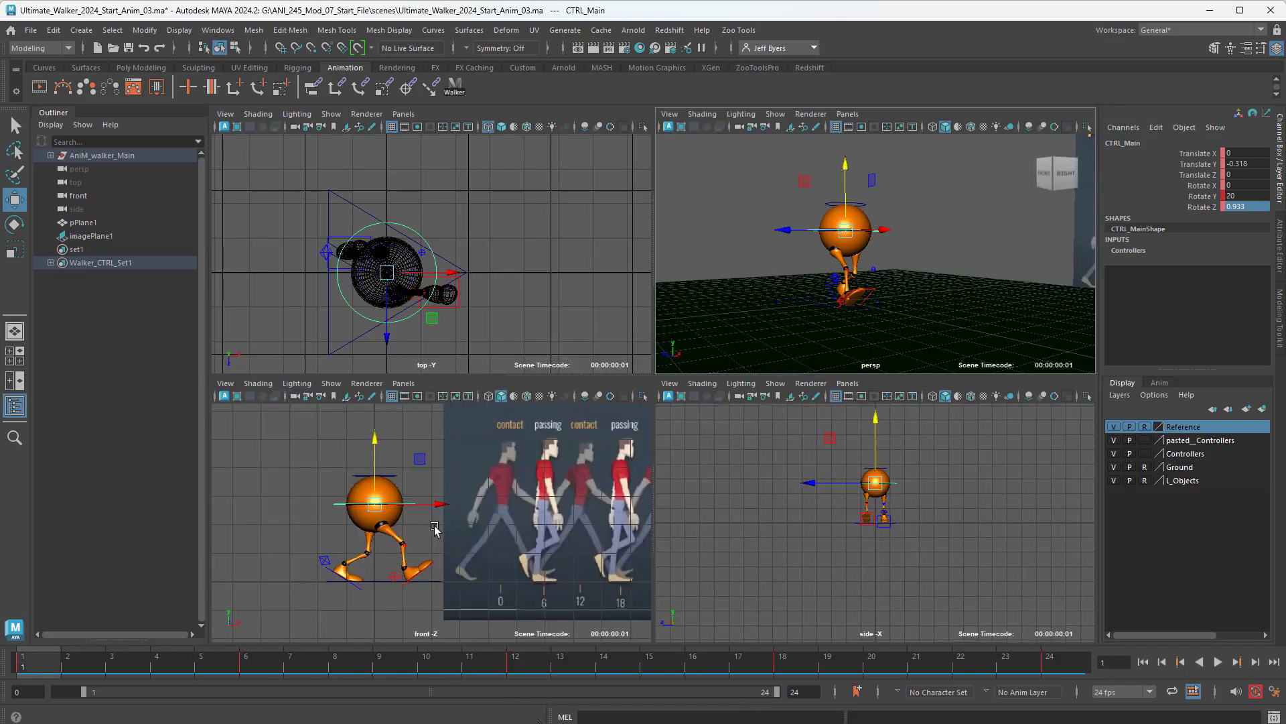
pyautogui.press('space')
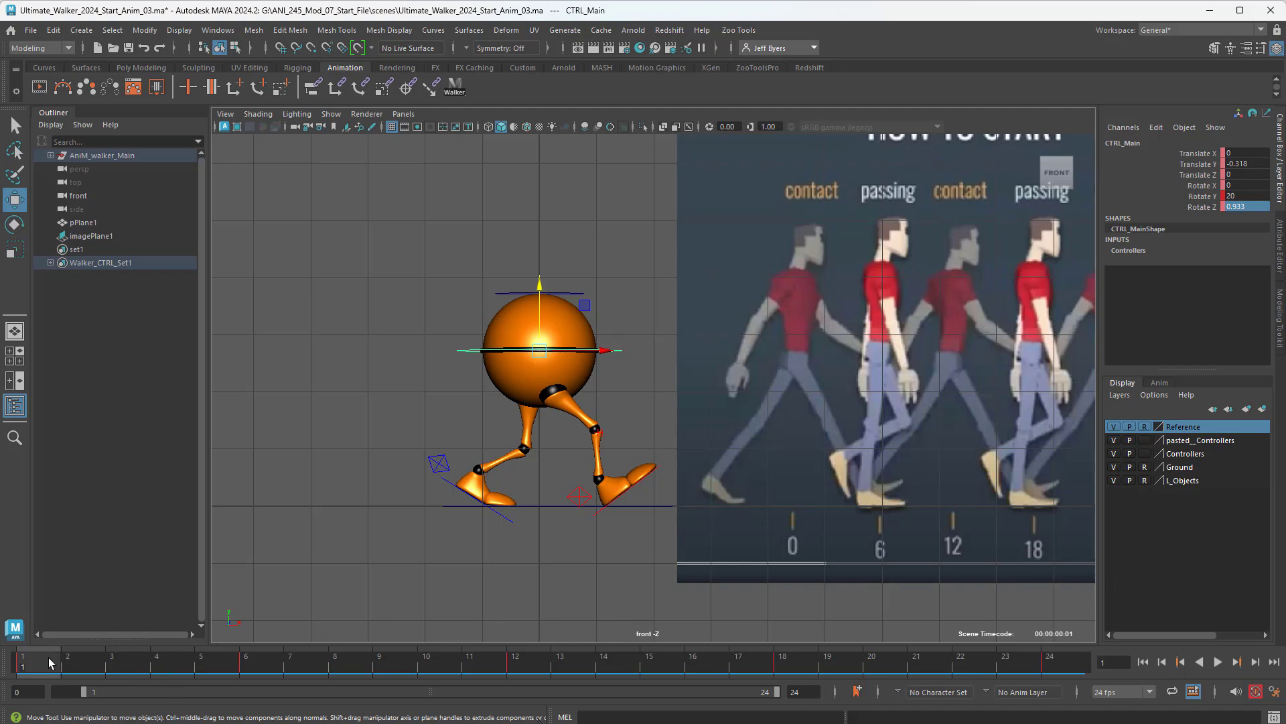
pyautogui.moveTo(48, 664); pyautogui.dragTo(252, 677)
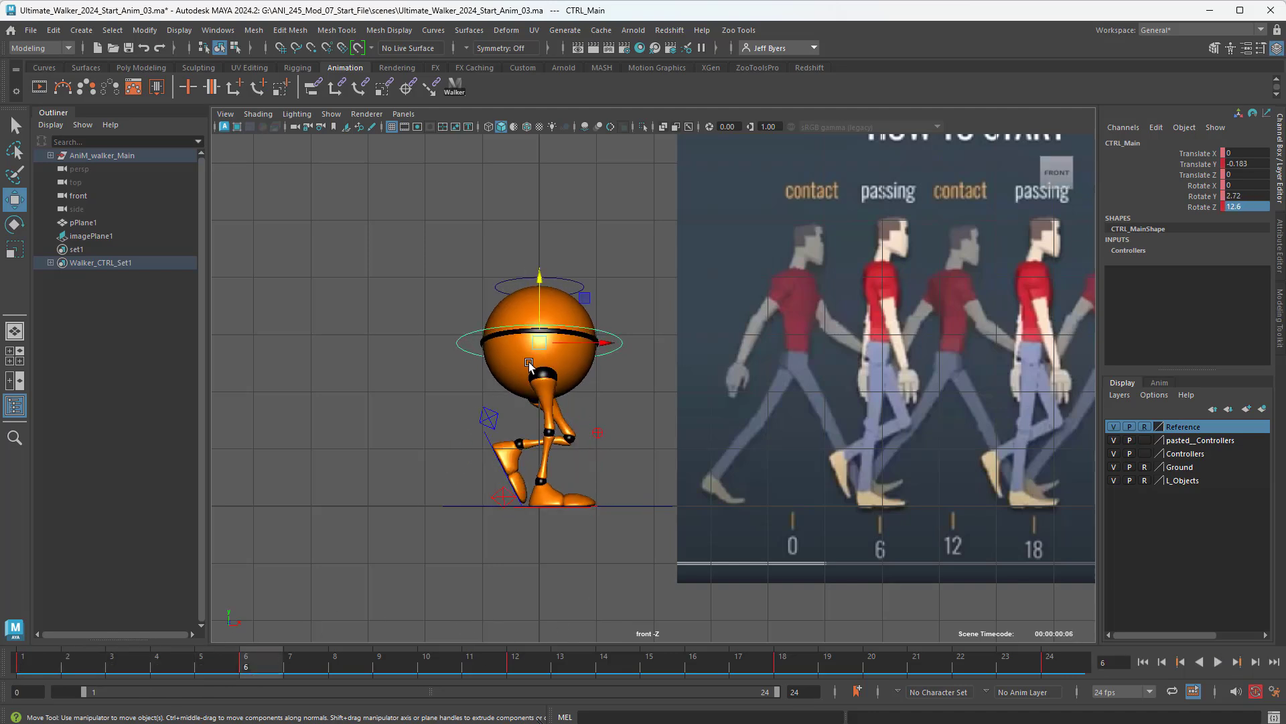
pyautogui.moveTo(541, 275); pyautogui.dragTo(541, 275)
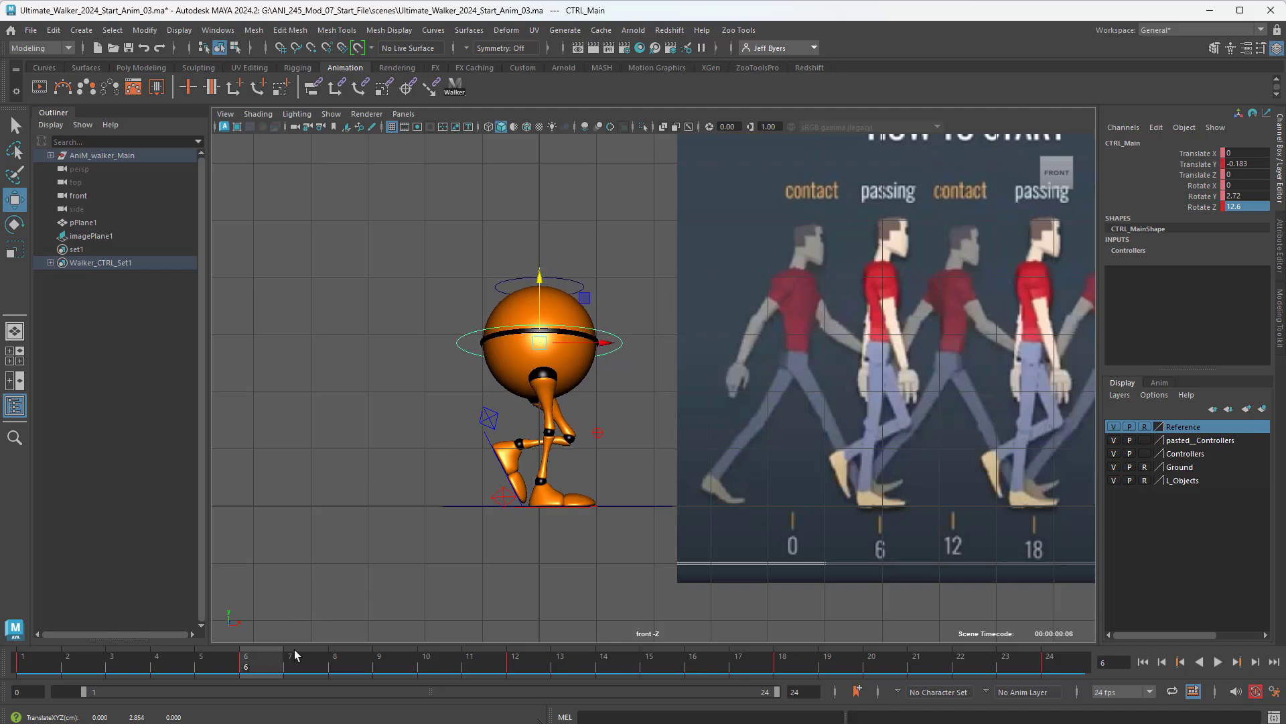
pyautogui.hotkey('alt', 'v')
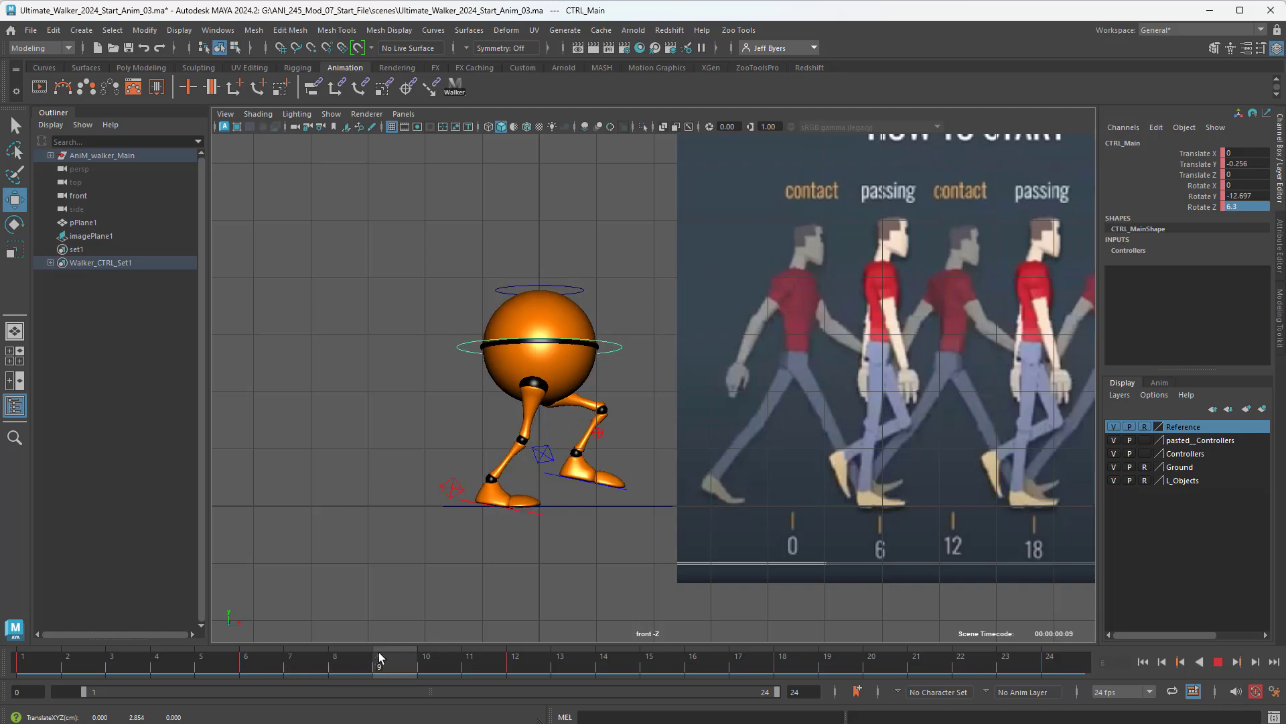
pyautogui.hotkey('alt', 'v')
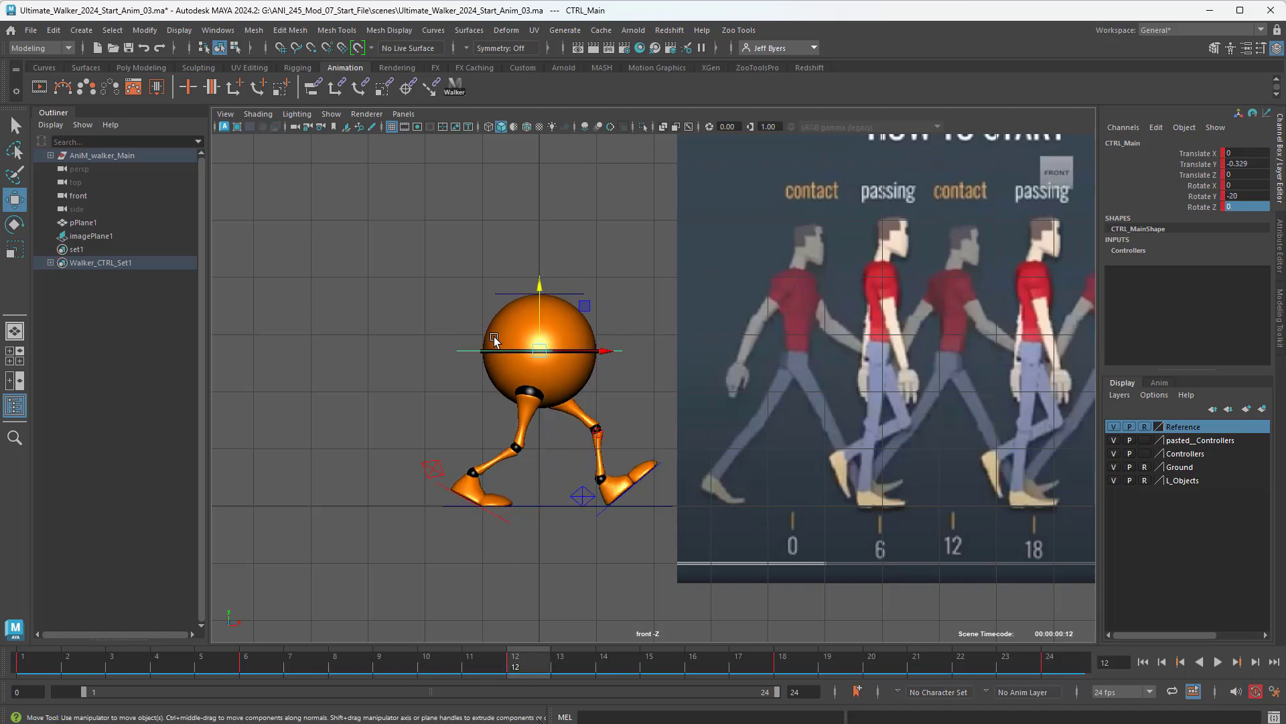
pyautogui.moveTo(541, 296); pyautogui.dragTo(539, 298)
pyautogui.press('s')
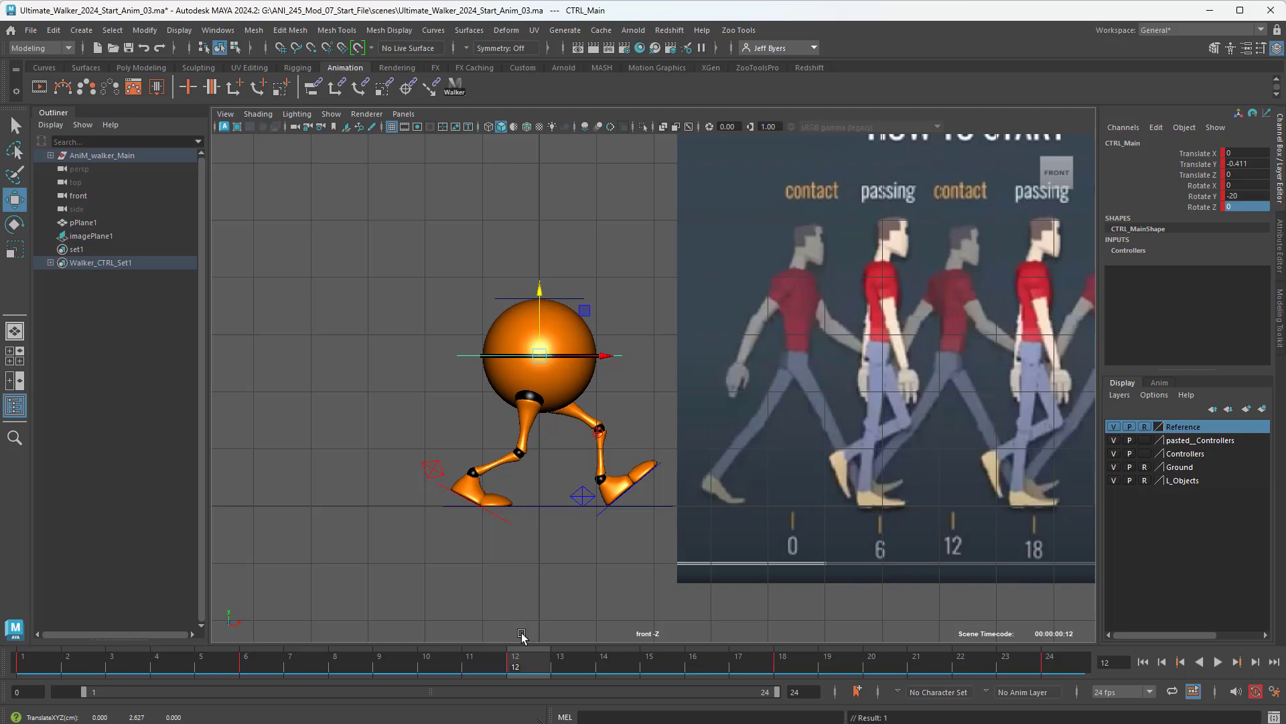
pyautogui.moveTo(528, 671); pyautogui.dragTo(815, 666)
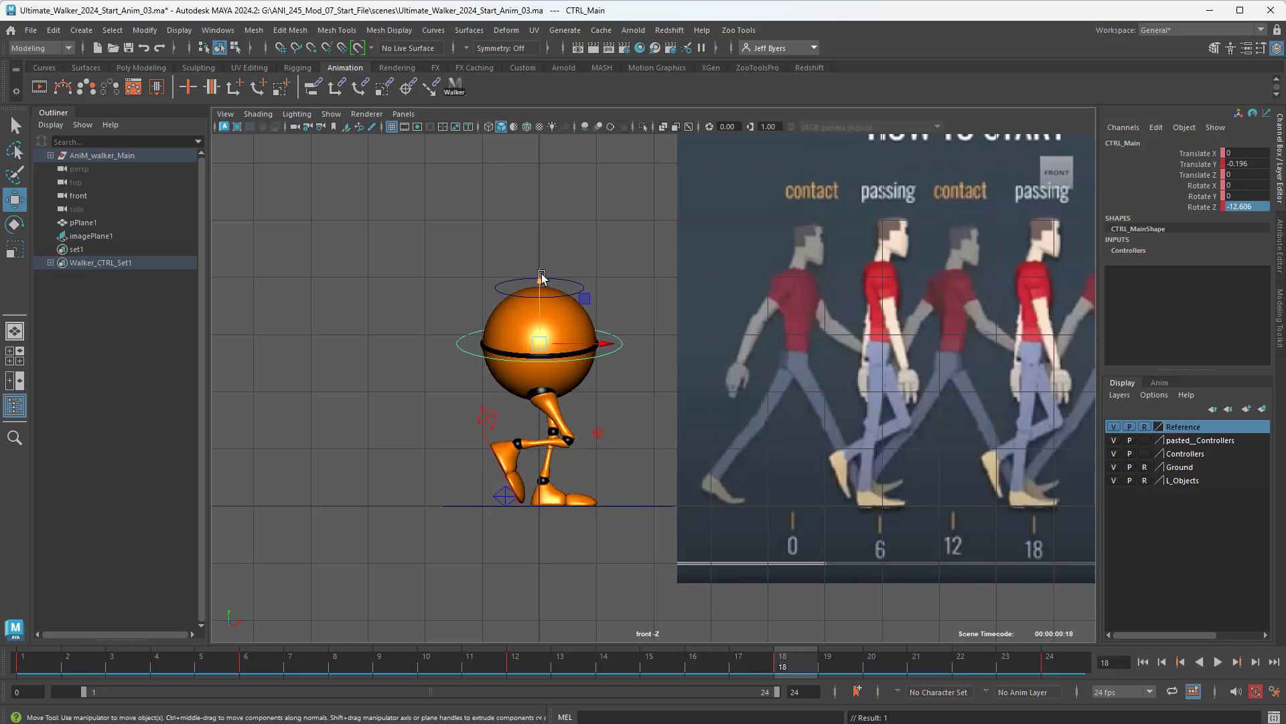
pyautogui.moveTo(543, 279); pyautogui.dragTo(546, 279)
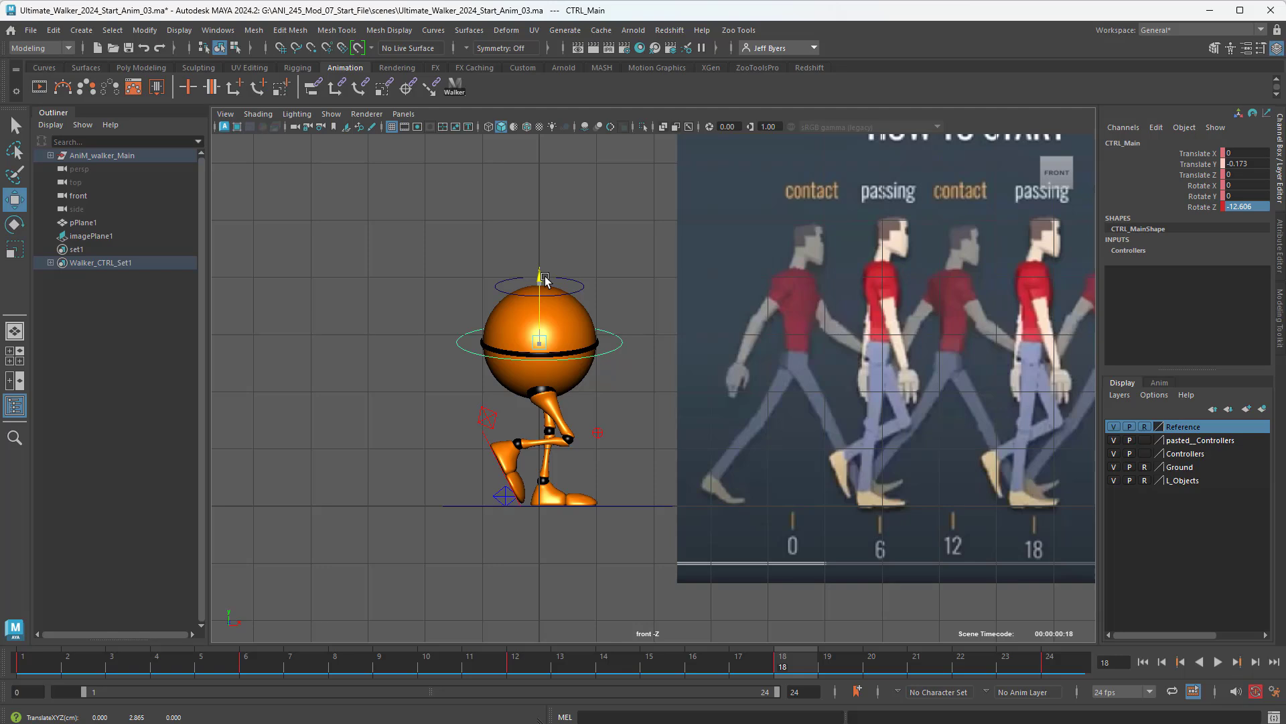
pyautogui.hotkey('ctrl', 'z')
# At contact frame 24, lower the main hip control to a Translate Y of about -0.364
pyautogui.moveTo(802, 664); pyautogui.dragTo(1058, 663)
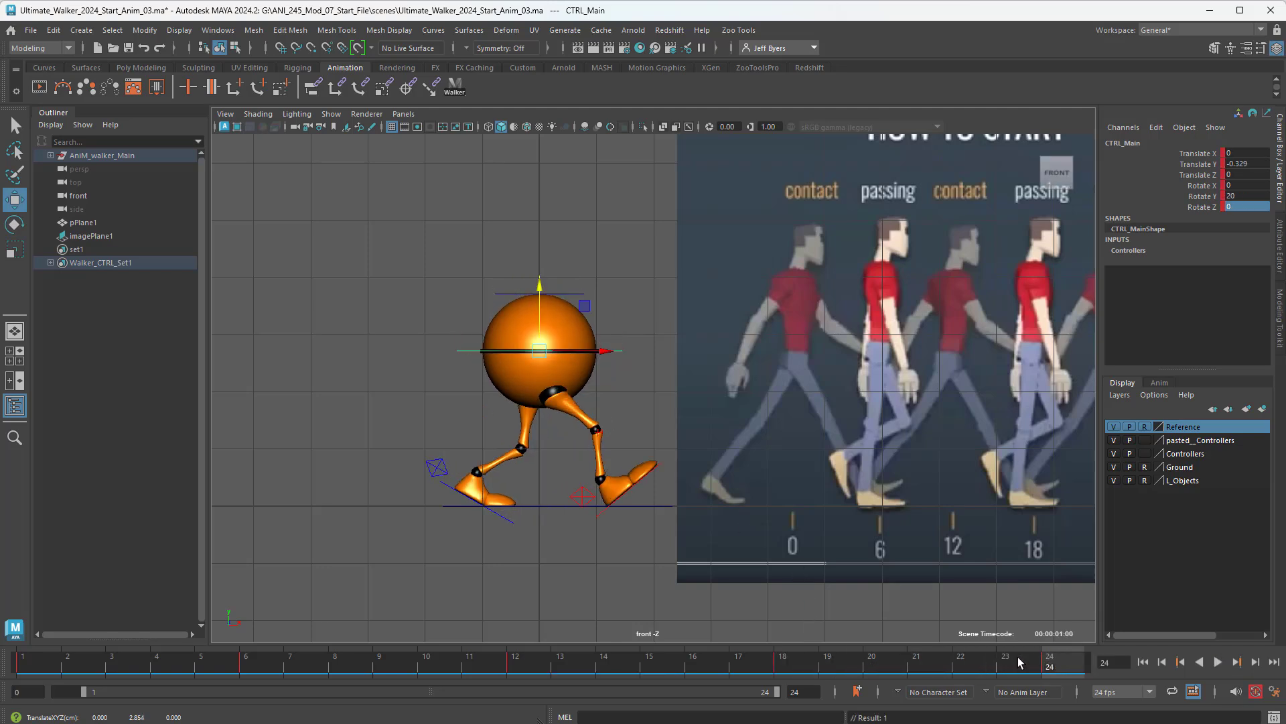
pyautogui.moveTo(536, 298); pyautogui.dragTo(538, 299)
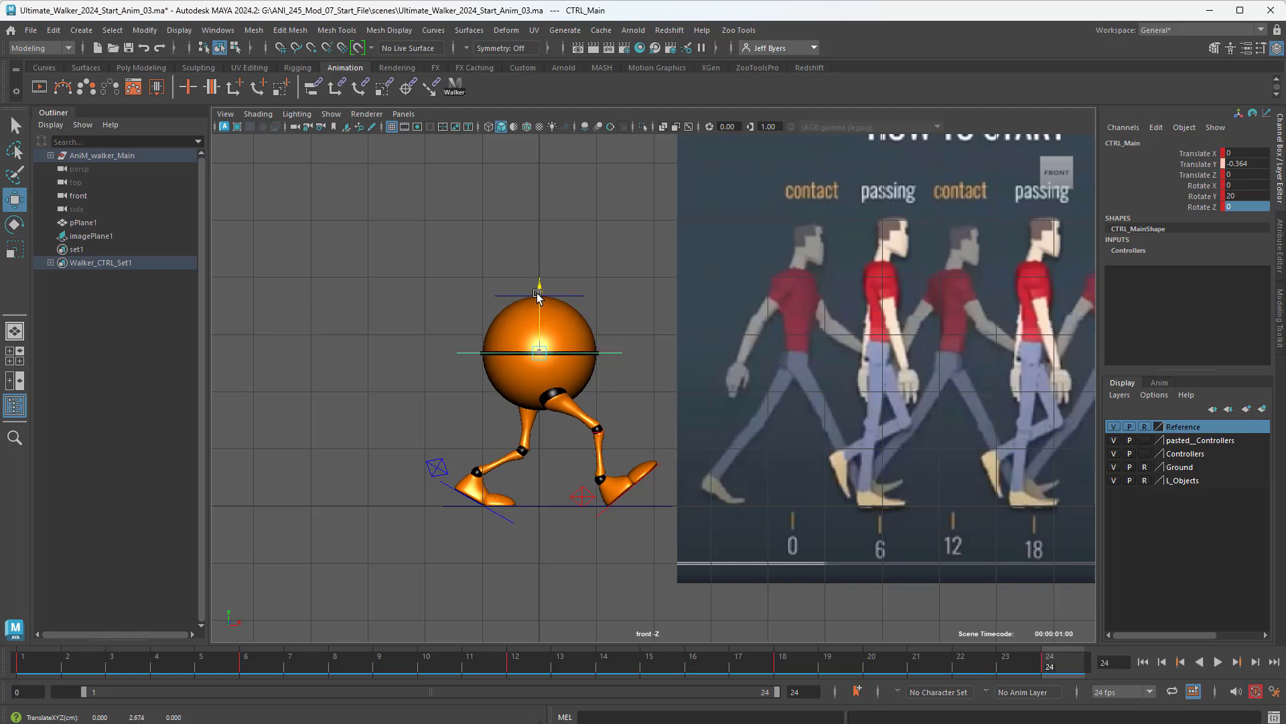
# Copy the main hip control's key from frame 24 and paste it at frame 1
pyautogui.rightClick(1061, 663)
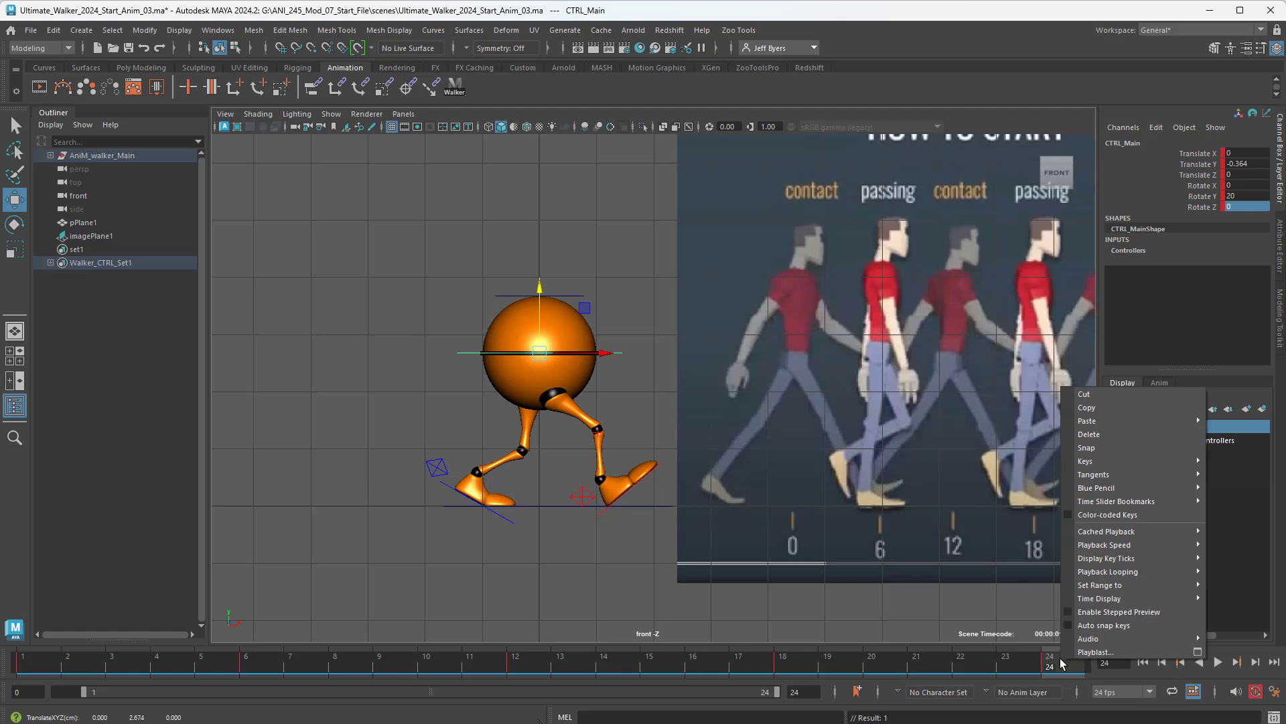
pyautogui.click(1098, 404)
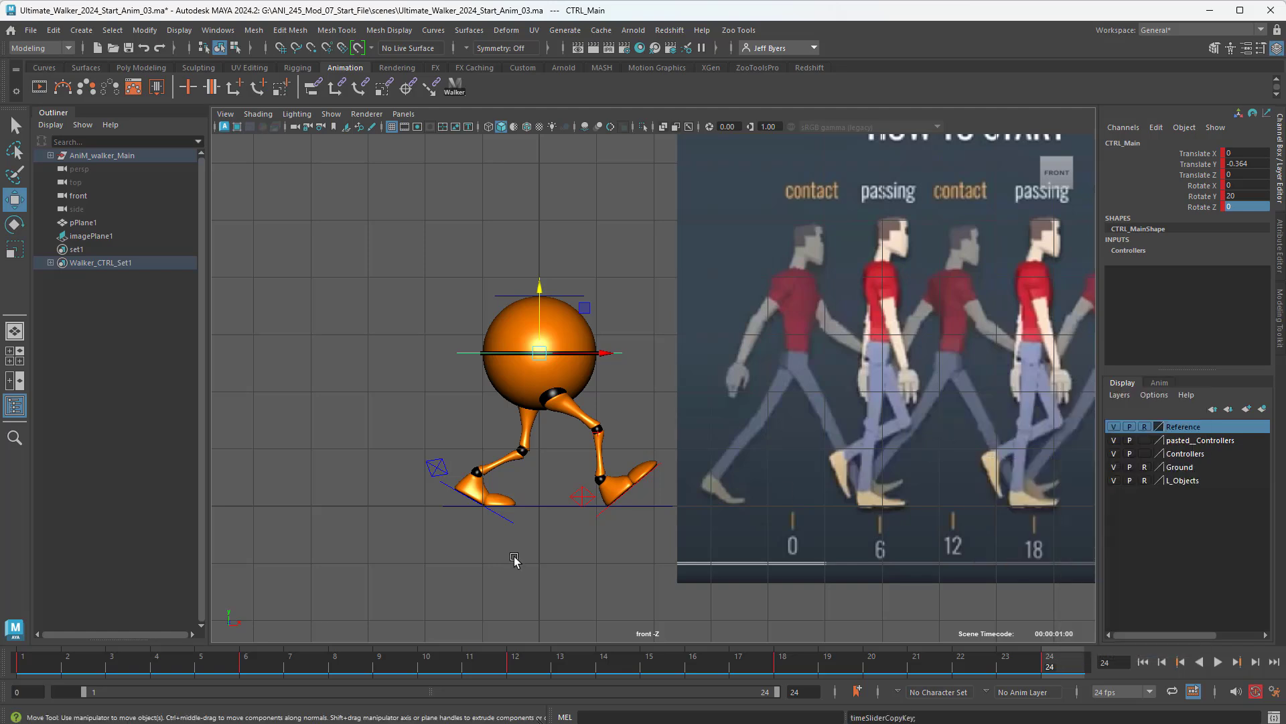
pyautogui.click(22, 663)
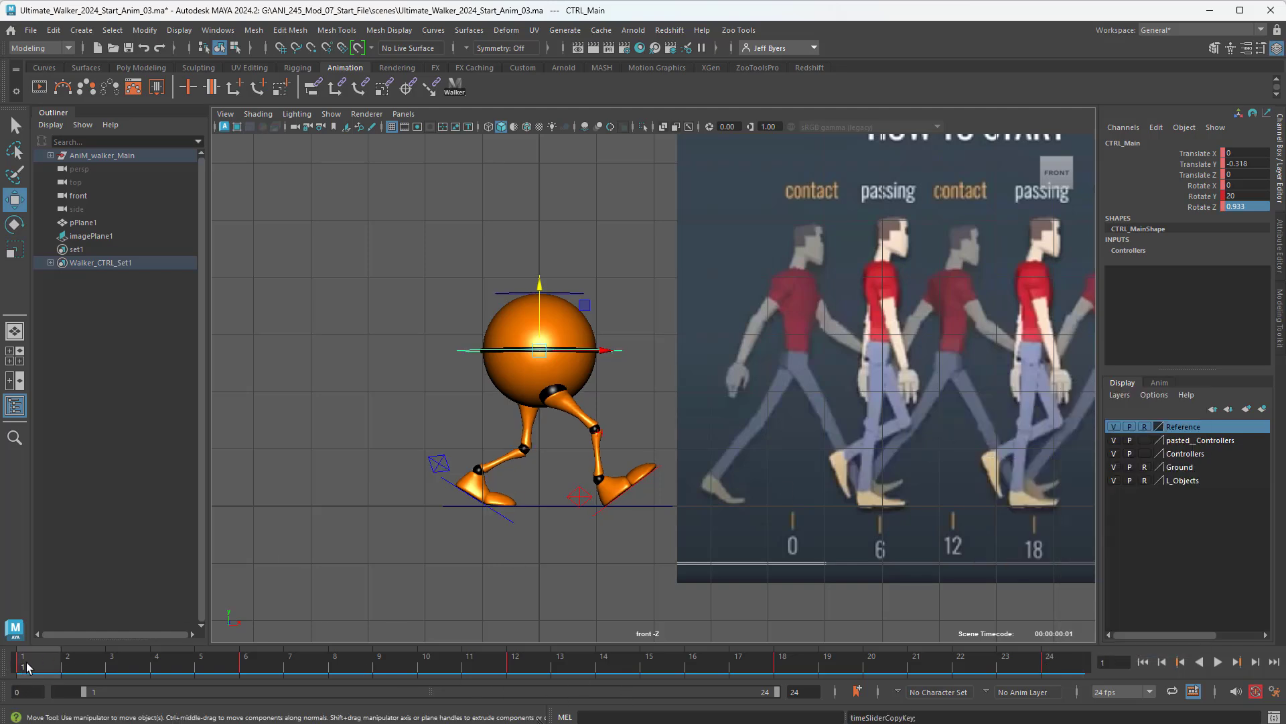
pyautogui.rightClick(27, 666)
pyautogui.moveTo(56, 426)
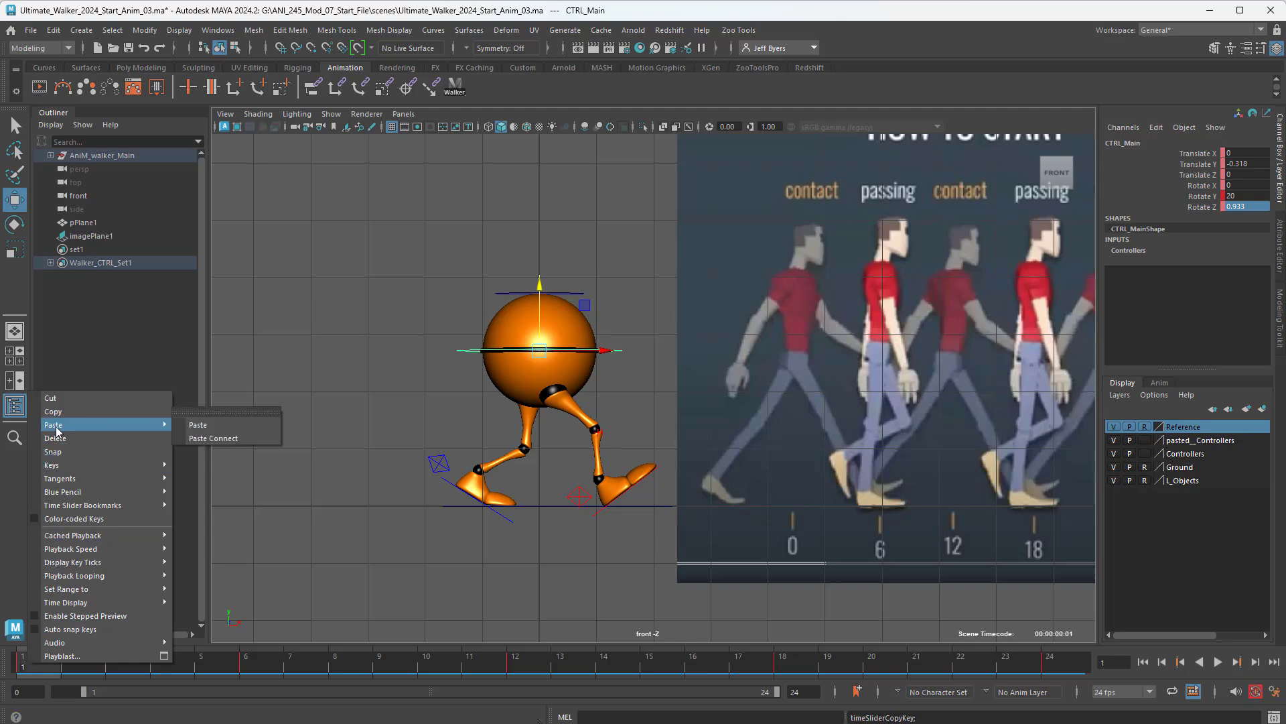
pyautogui.click(198, 425)
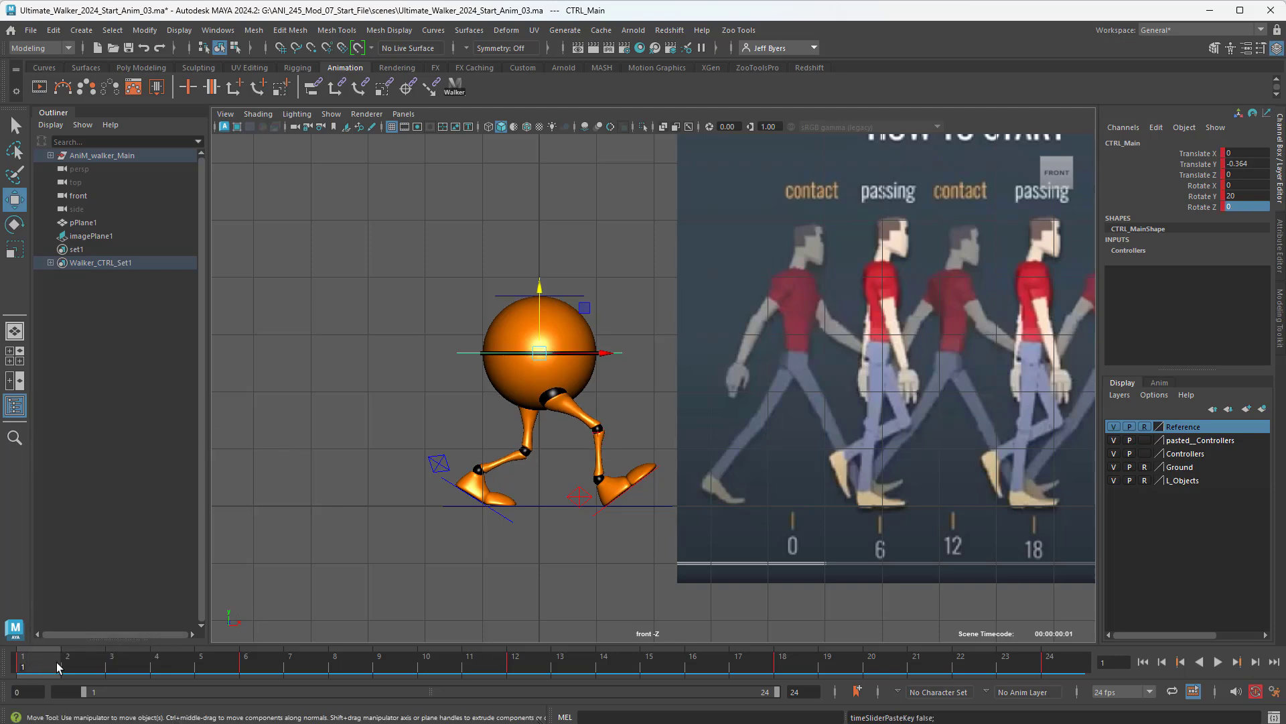
# Switch between frames 1 and 24 to compare the hip height and the foot poses
pyautogui.click(1180, 662)
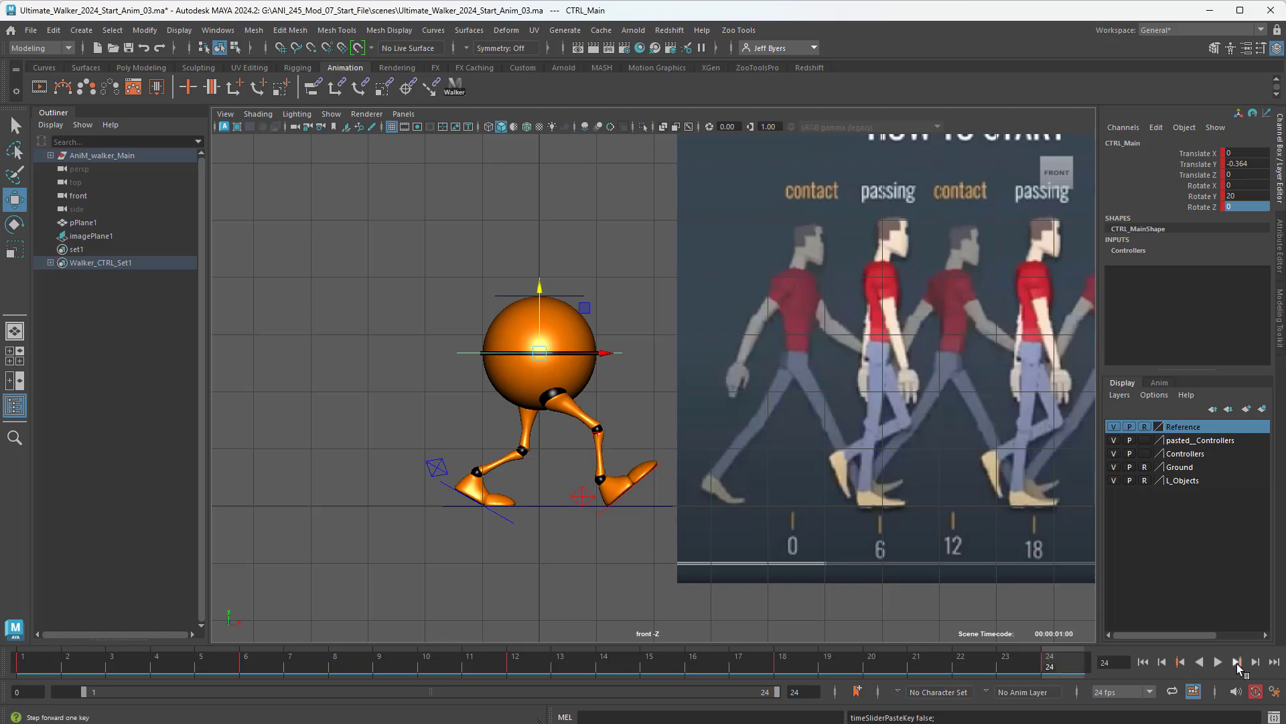
pyautogui.click(1238, 662)
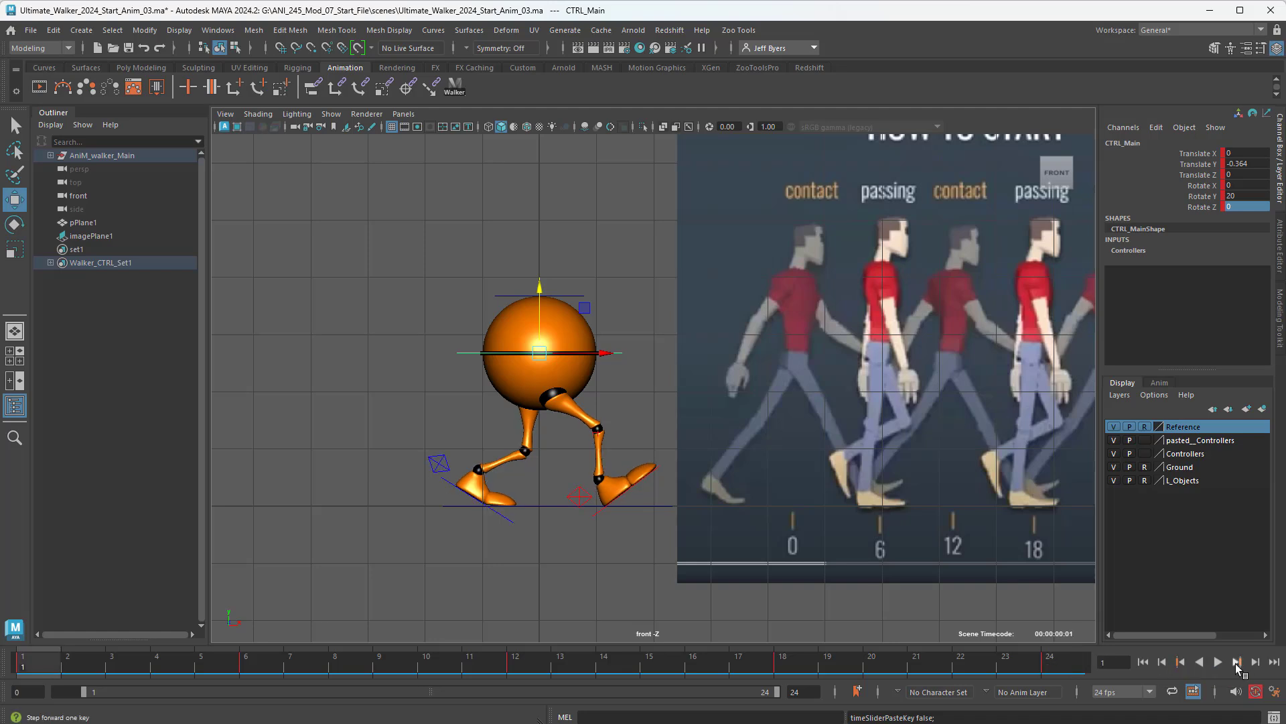
pyautogui.click(1181, 664)
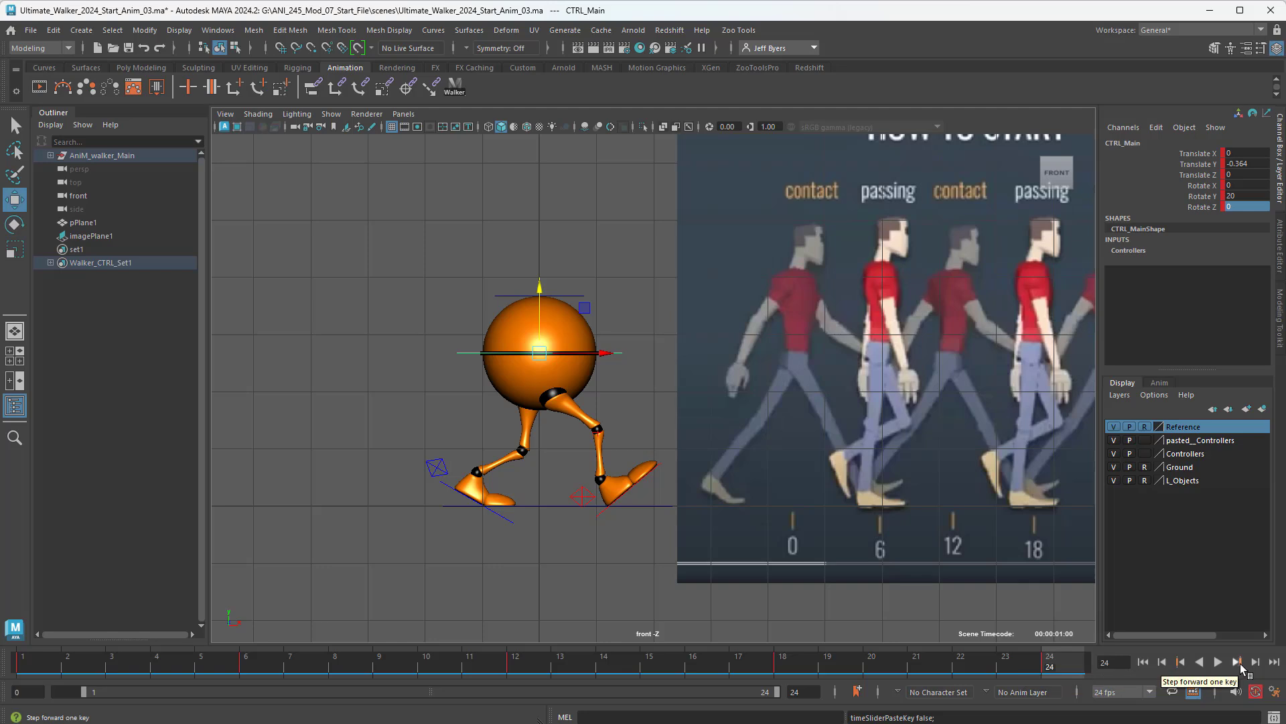
pyautogui.click(1238, 663)
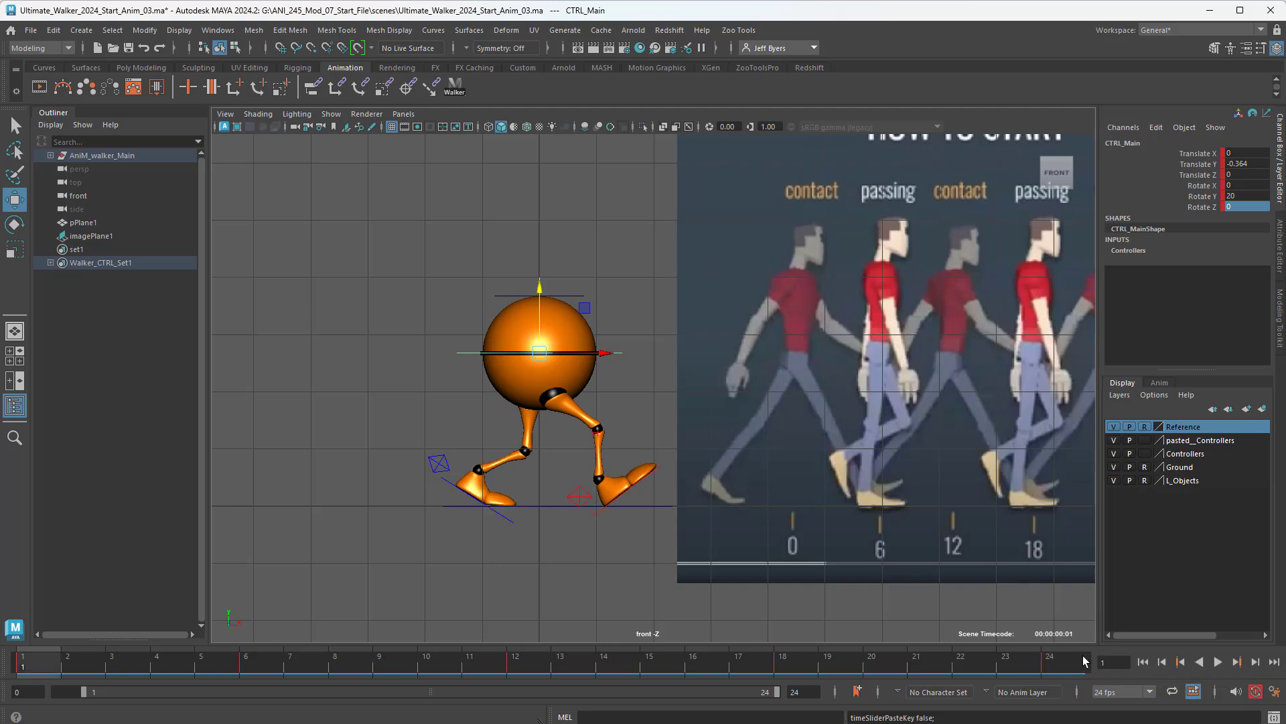
pyautogui.click(1051, 666)
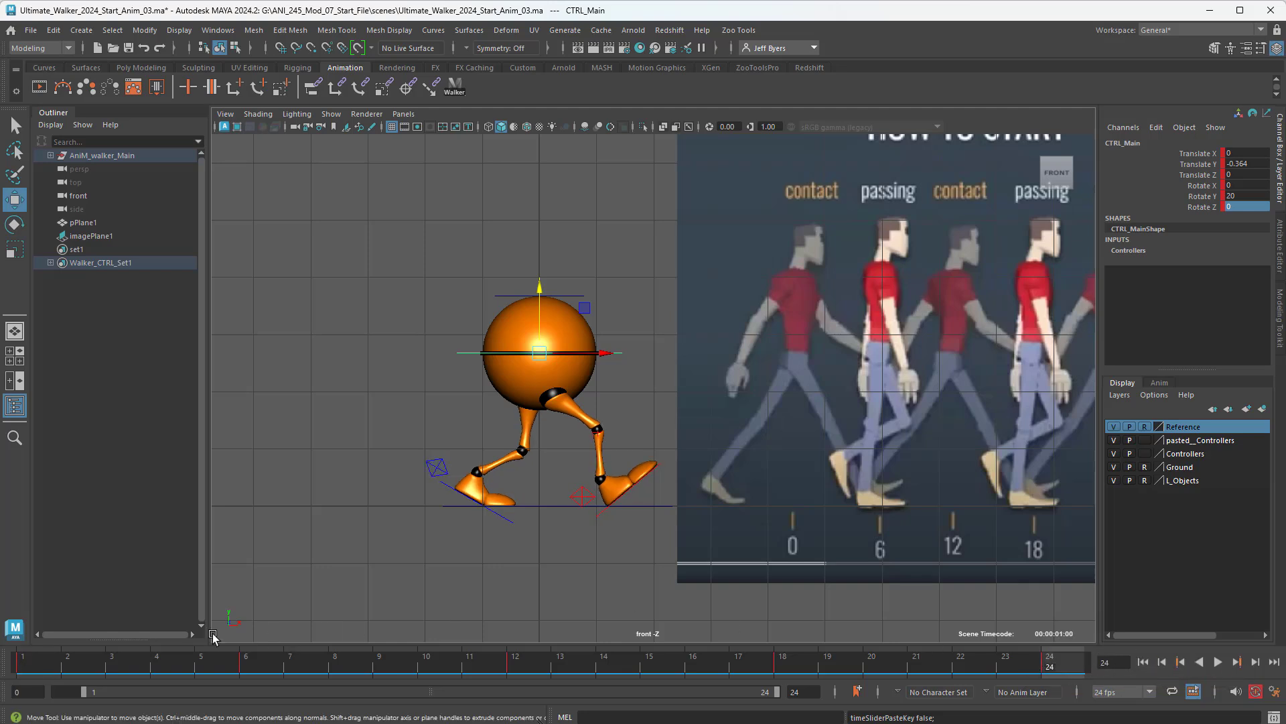
pyautogui.click(20, 672)
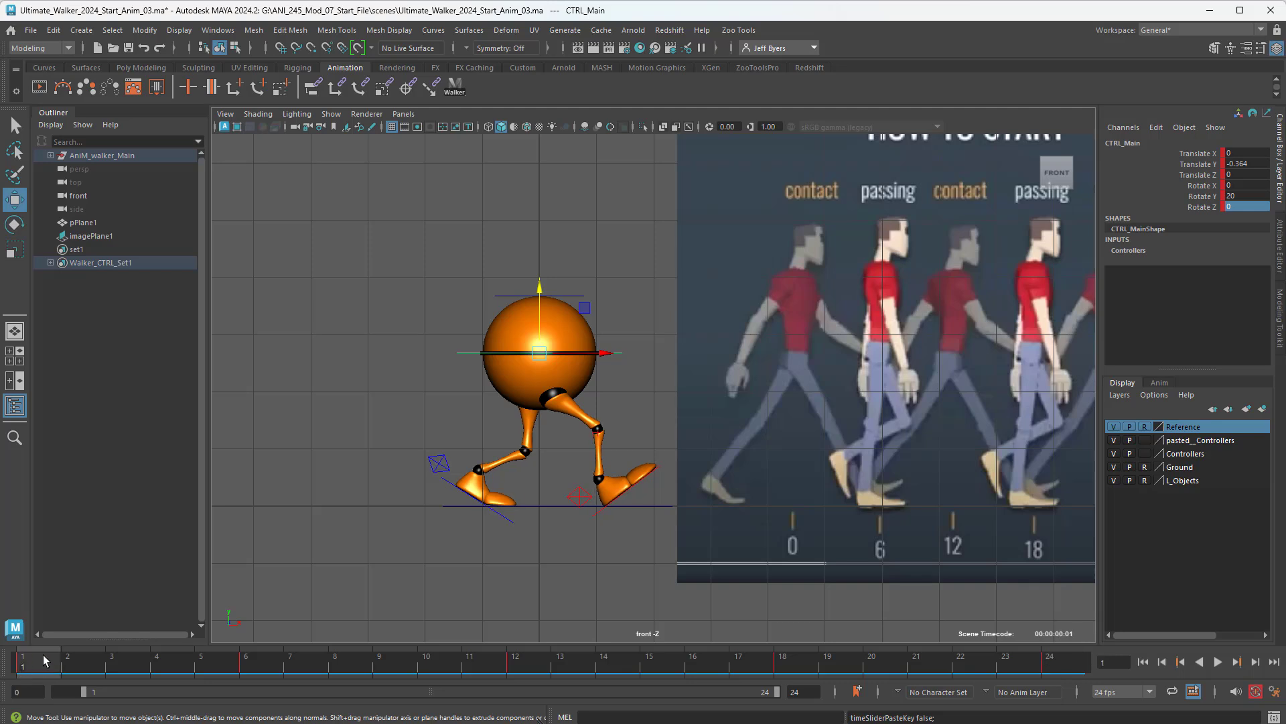
pyautogui.click(438, 464)
pyautogui.click(576, 498)
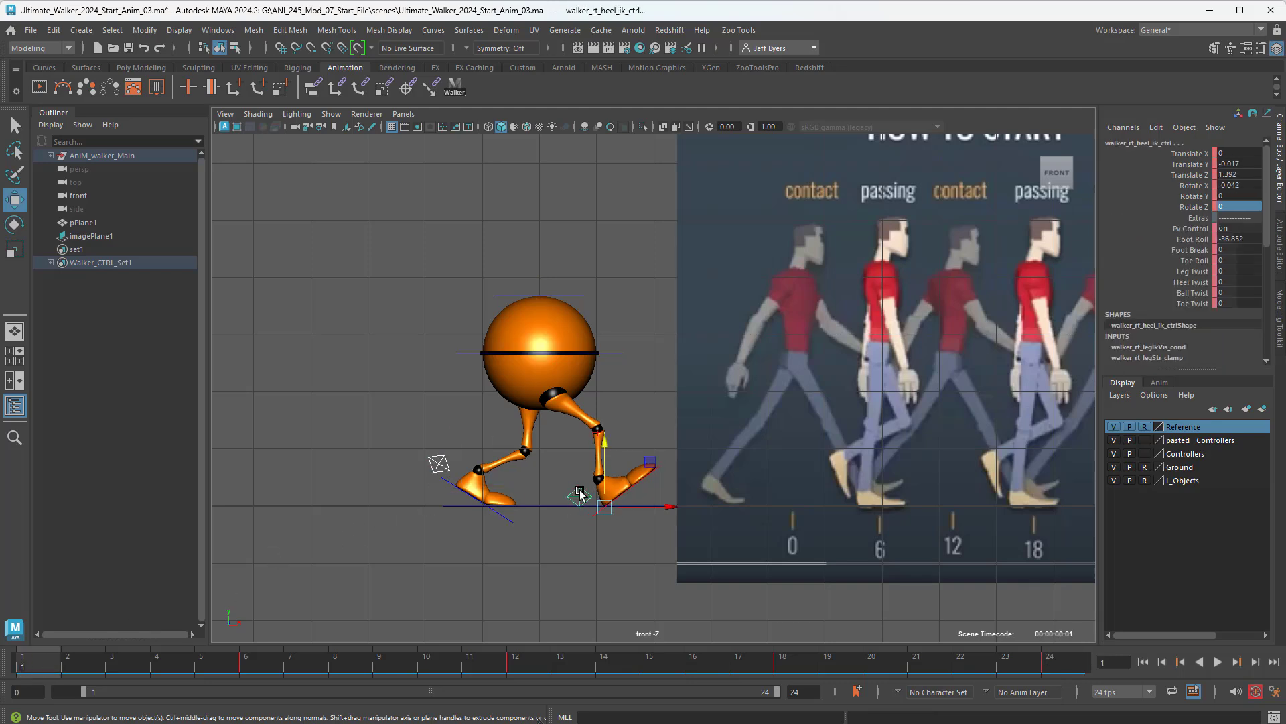
pyautogui.rightClick(41, 668)
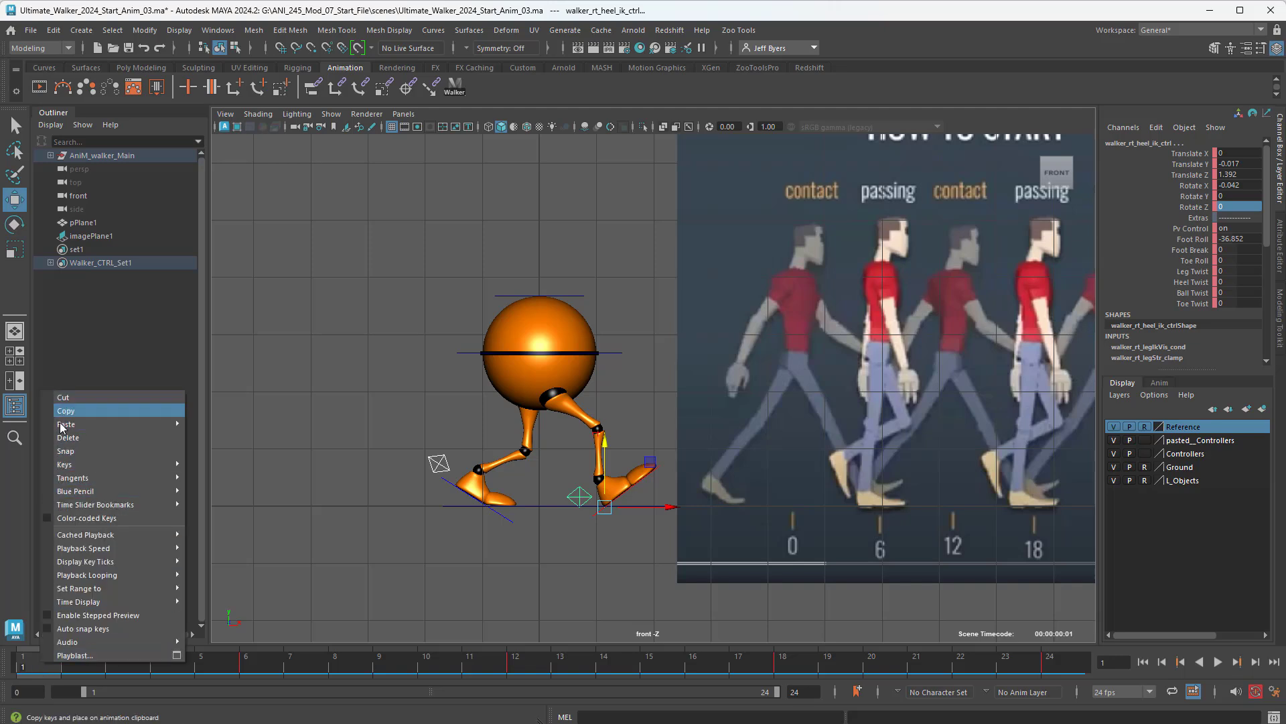
pyautogui.click(132, 412)
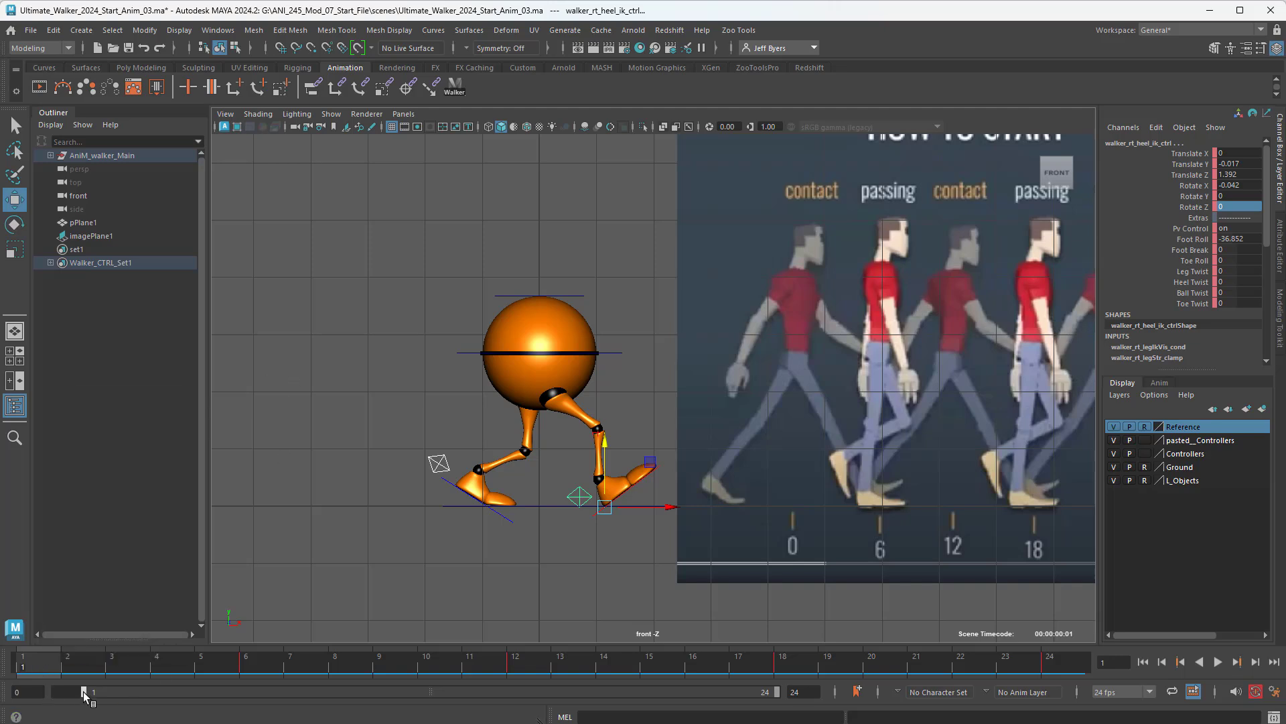
# Extend the playback range to start at frame 0 and compare the walker's poses at frames 0 and 24
pyautogui.moveTo(83, 692); pyautogui.dragTo(4, 670)
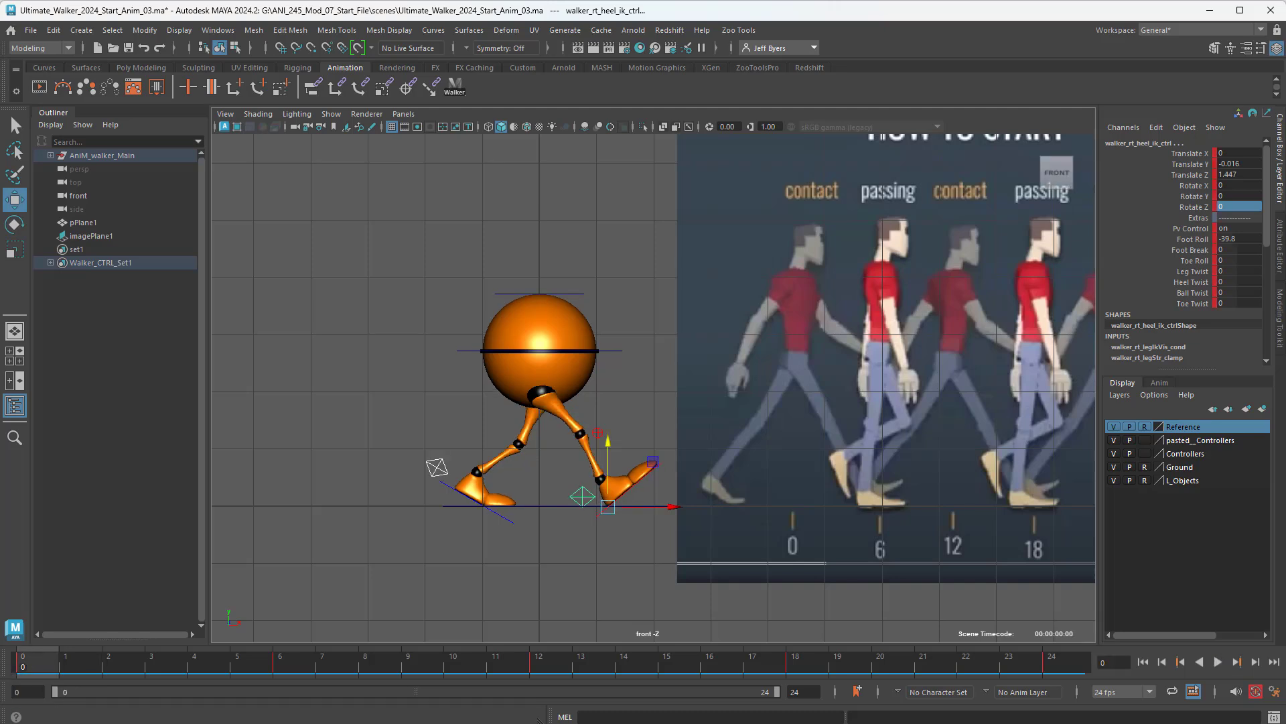
pyautogui.click(1180, 663)
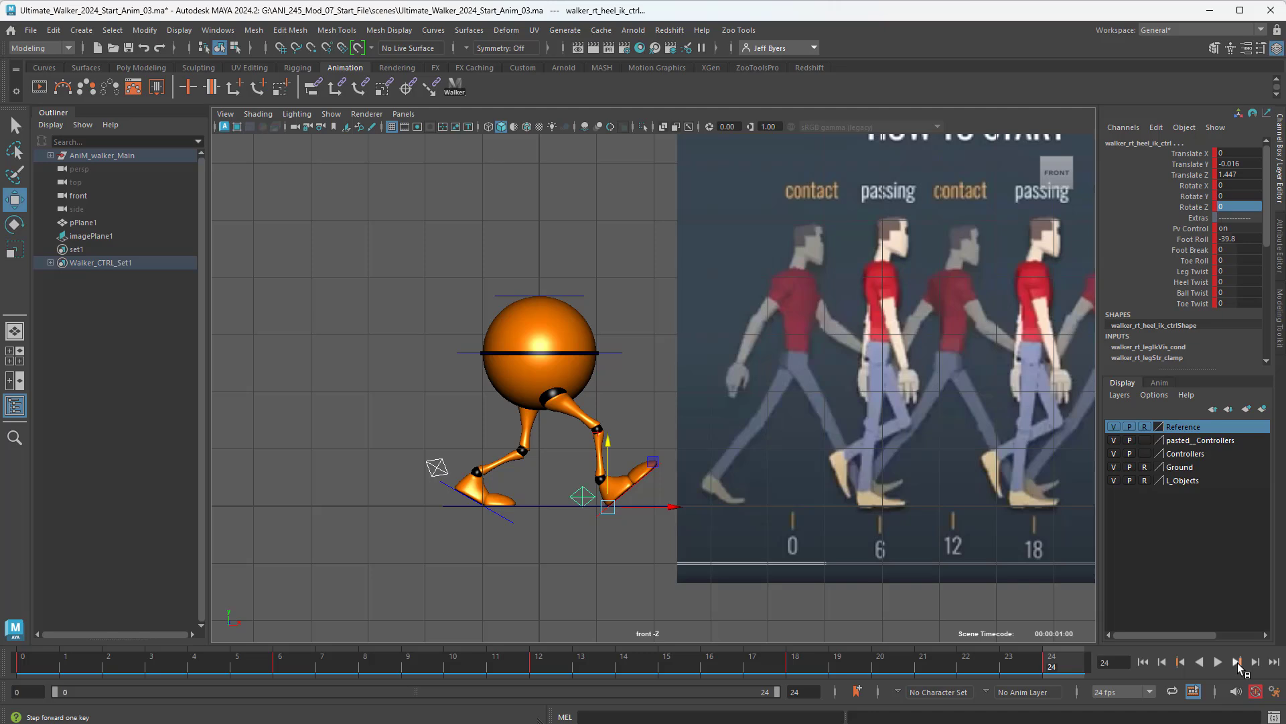
pyautogui.click(1237, 662)
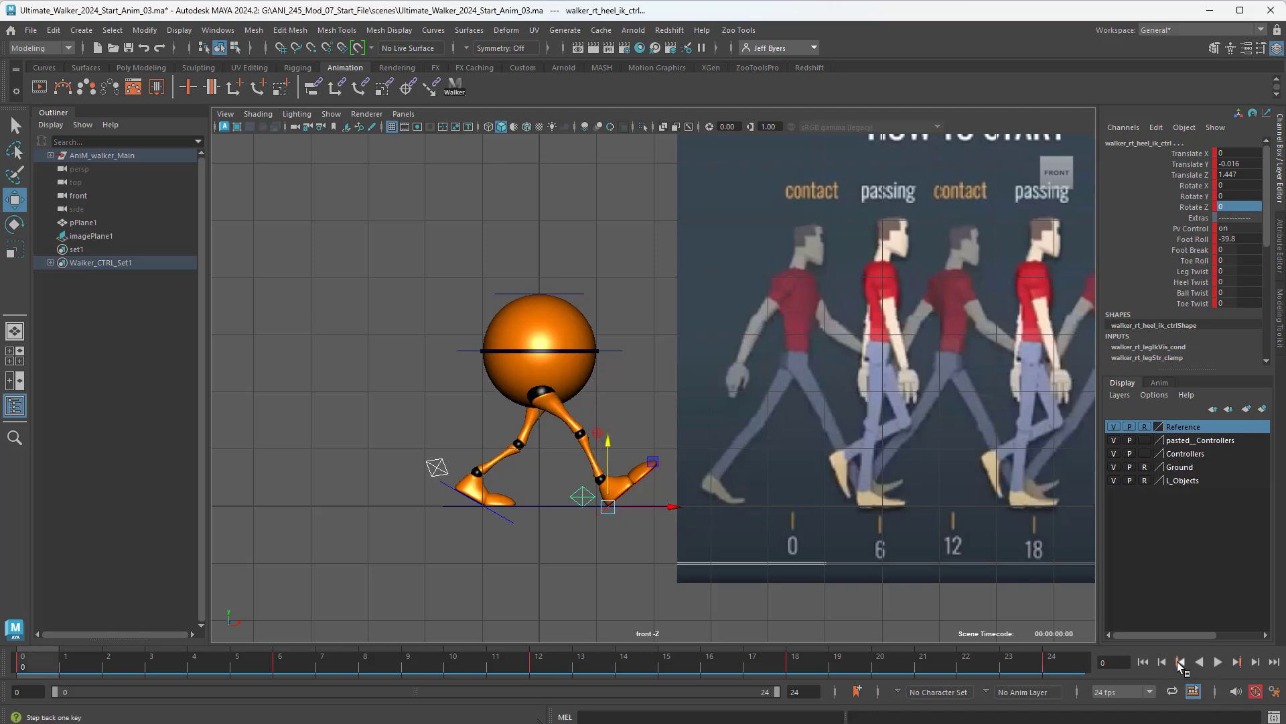
pyautogui.click(1179, 663)
pyautogui.click(1238, 662)
pyautogui.click(1181, 663)
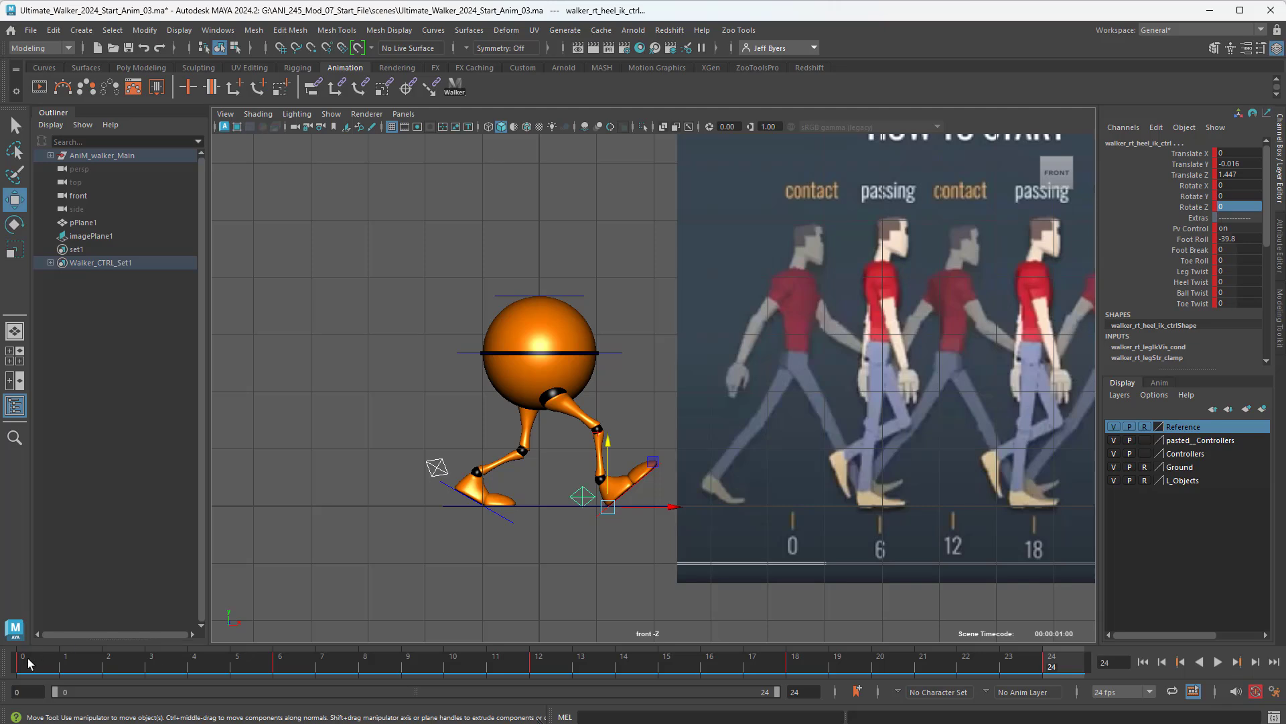
pyautogui.moveTo(27, 664); pyautogui.dragTo(14, 668)
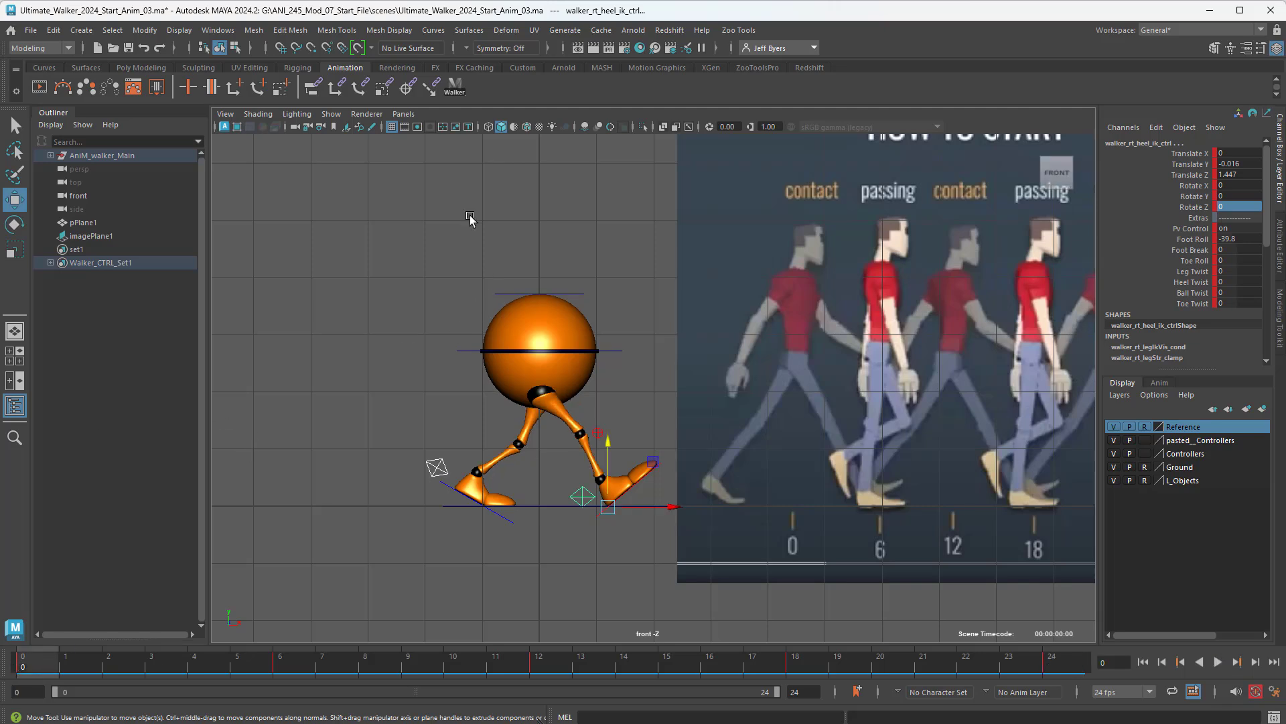
# Select all the walker controls and delete their keys at frame 1
pyautogui.click(456, 88)
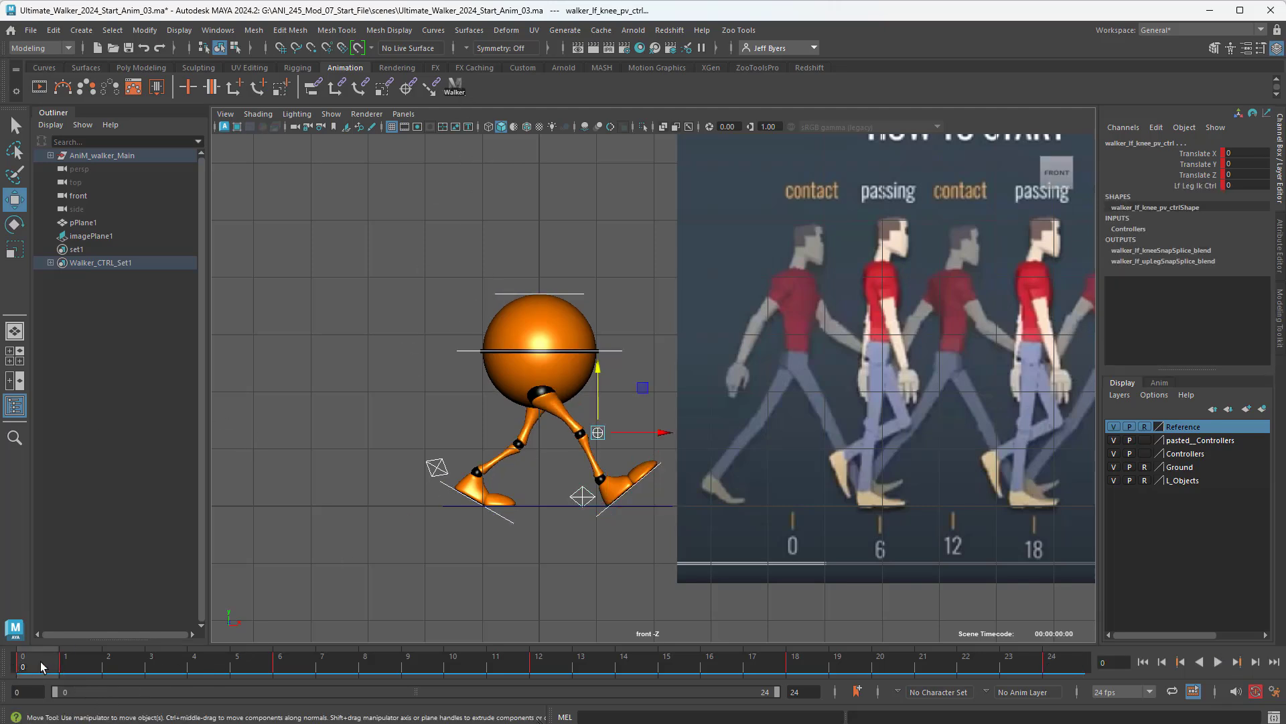
pyautogui.click(66, 664)
pyautogui.rightClick(66, 666)
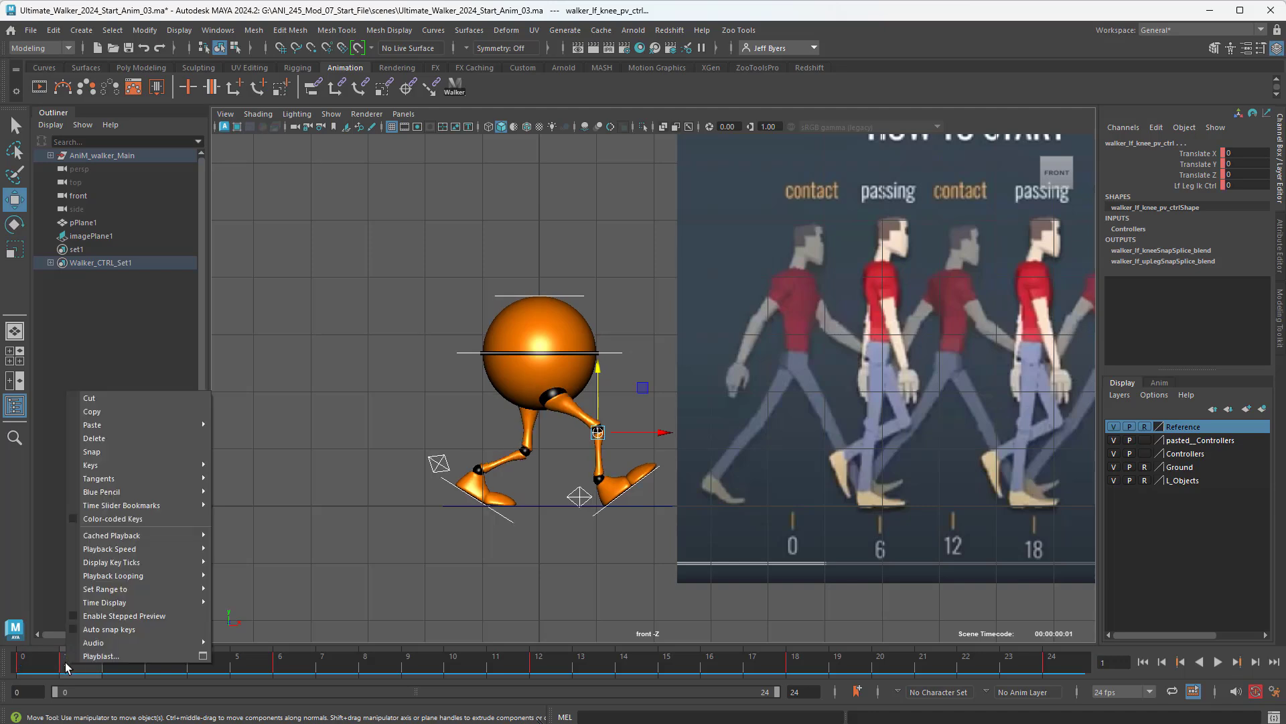
pyautogui.click(94, 438)
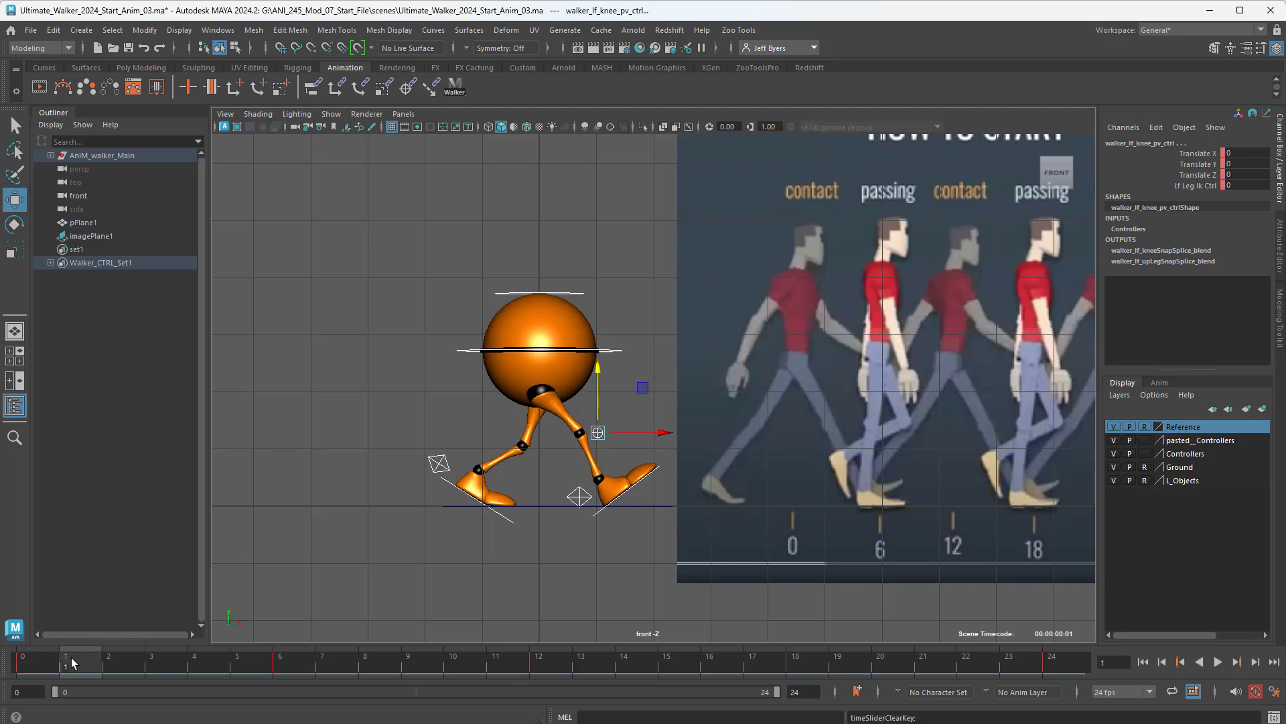
# Briefly run playback and step between frames 0 and 24 to check whether the first and last poses match
pyautogui.moveTo(71, 662); pyautogui.dragTo(23, 665)
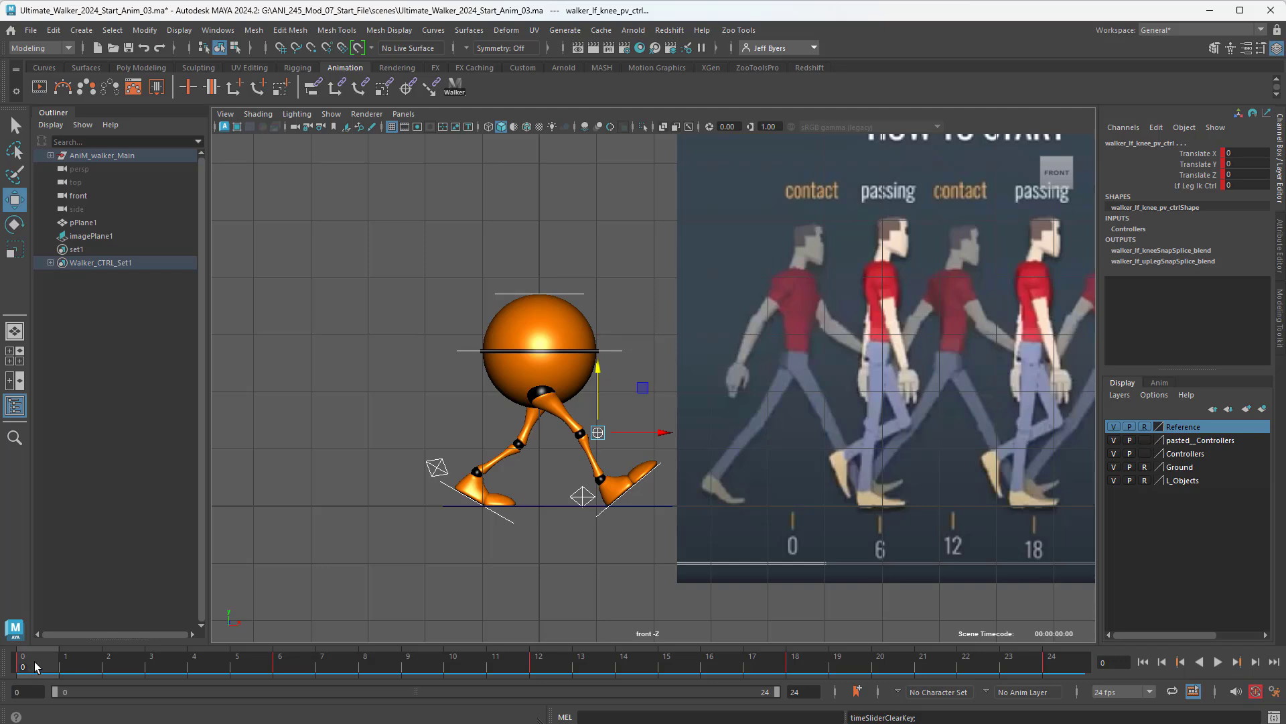
pyautogui.hotkey('alt', 'v')
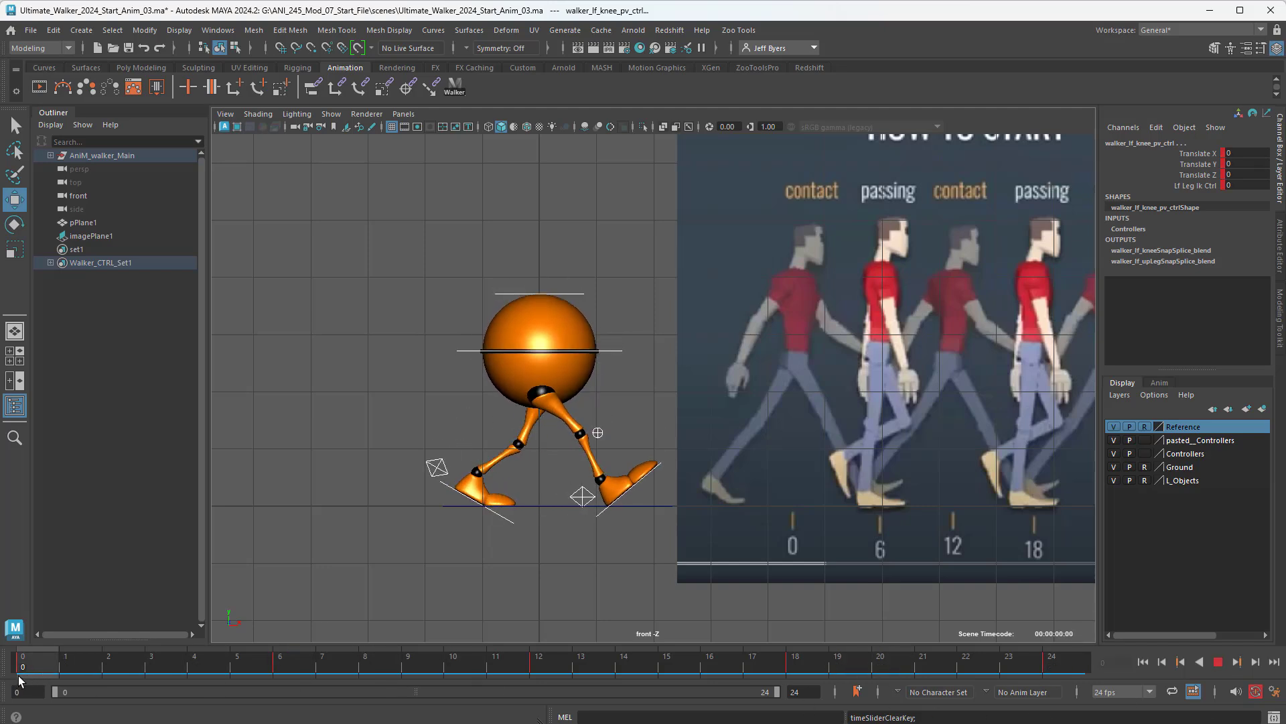
pyautogui.hotkey('alt', 'v')
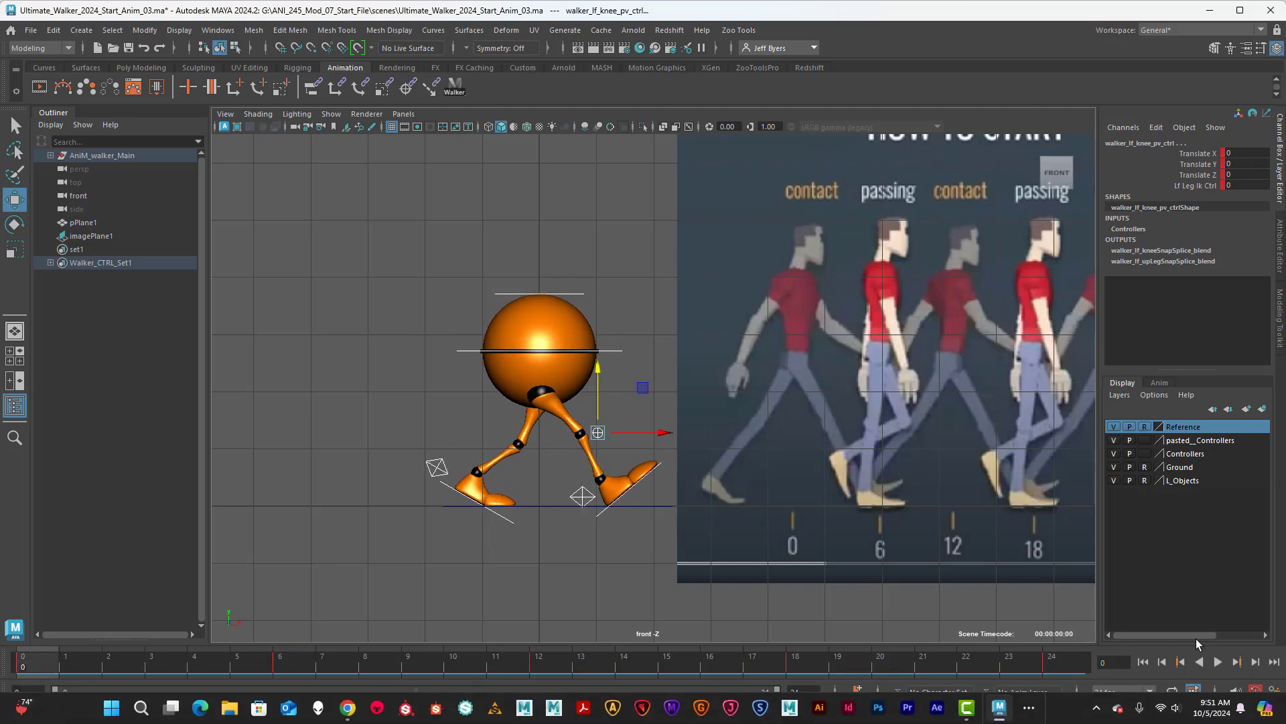
pyautogui.click(1180, 662)
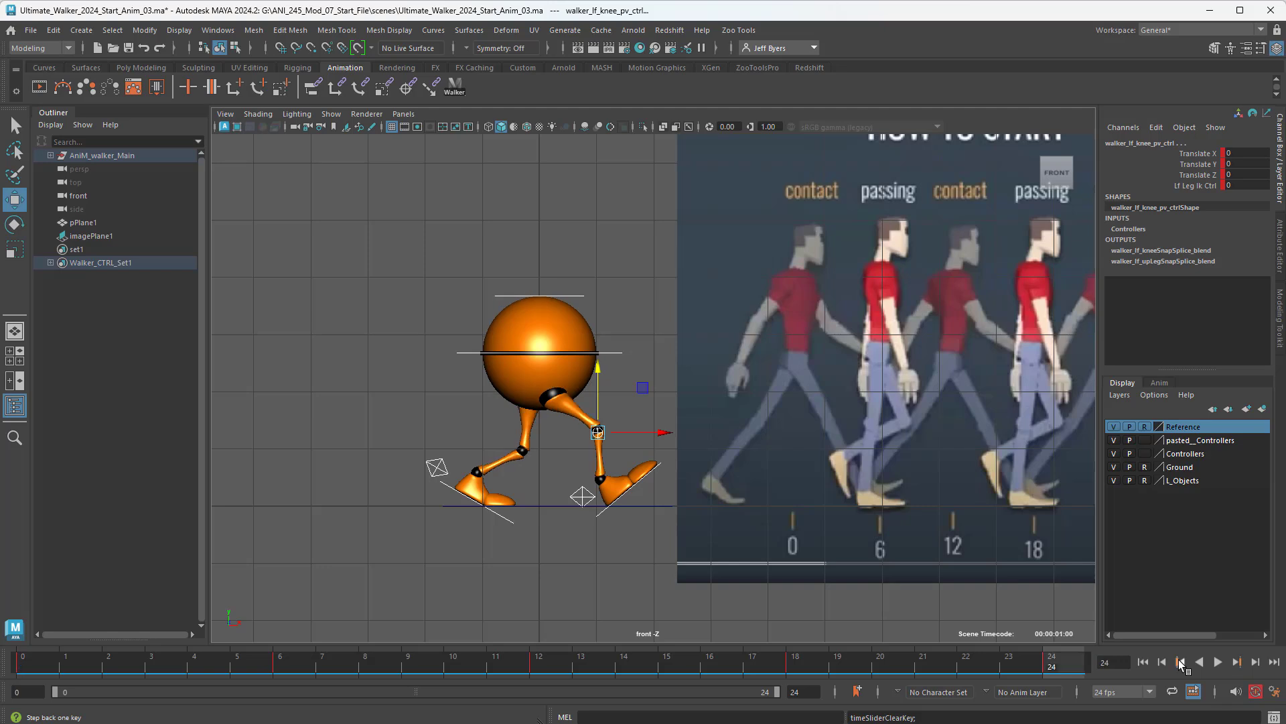
pyautogui.click(1237, 662)
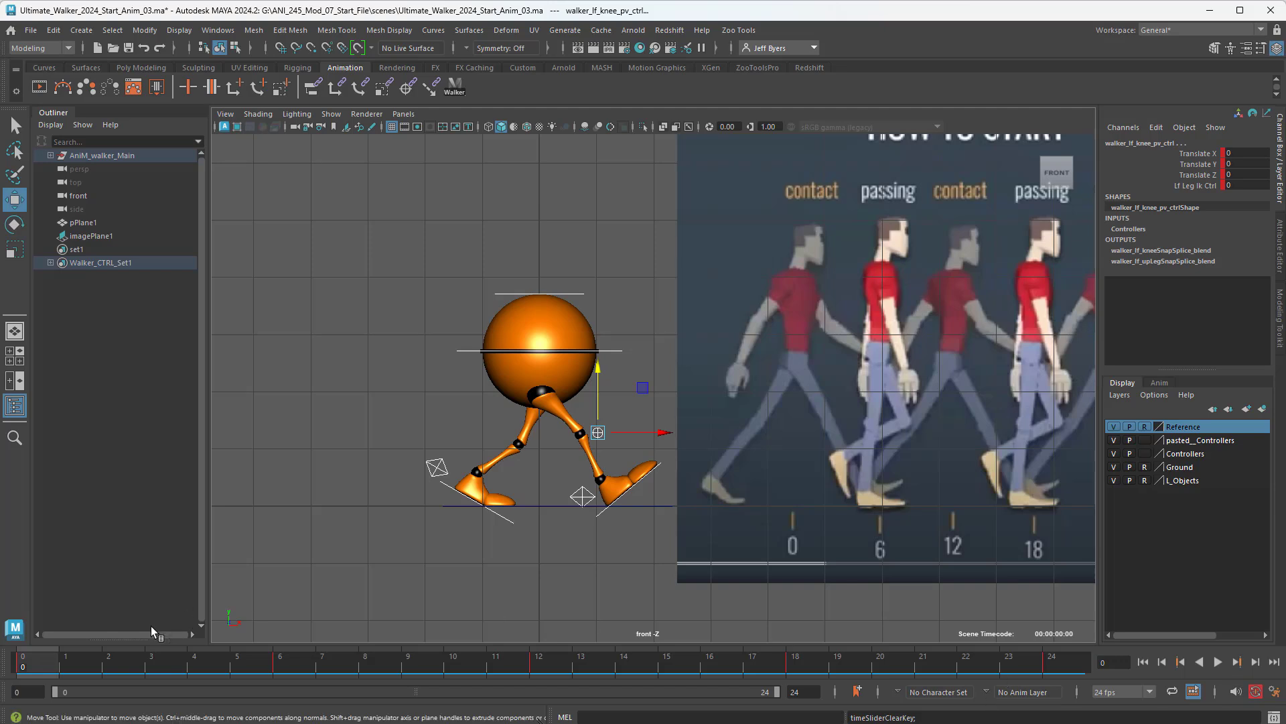
pyautogui.click(1052, 666)
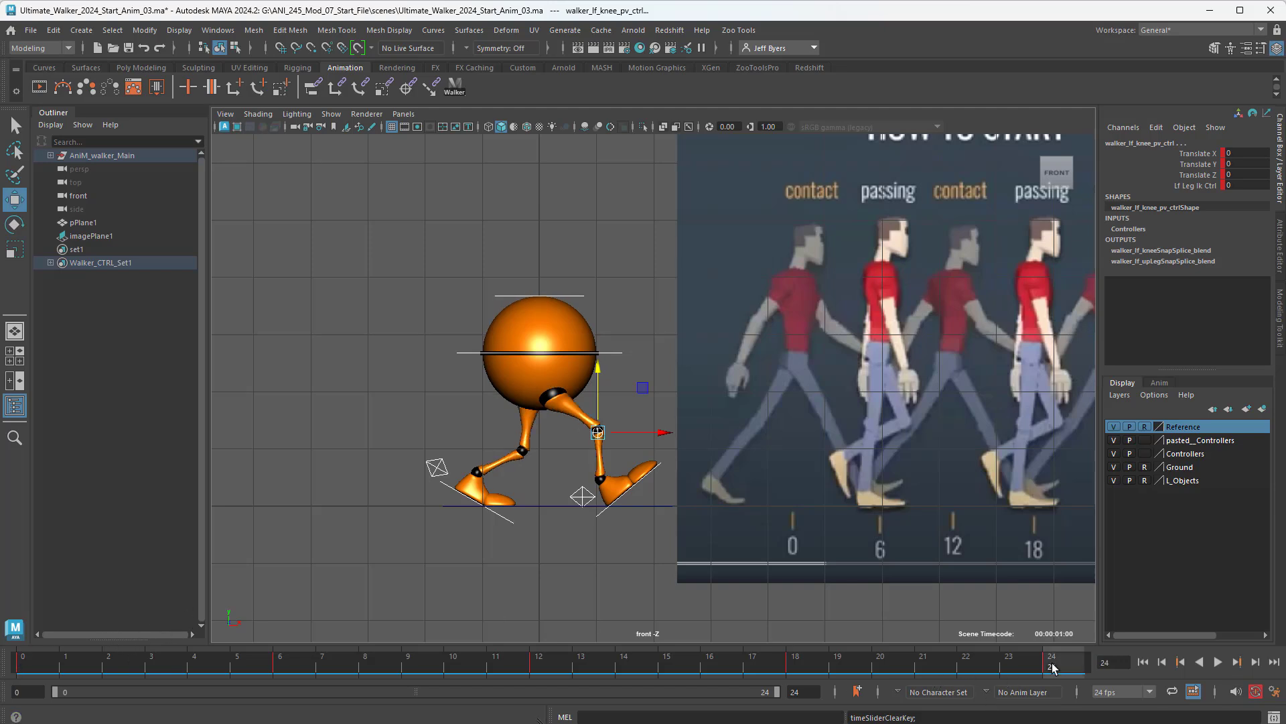
pyautogui.rightClick(1053, 666)
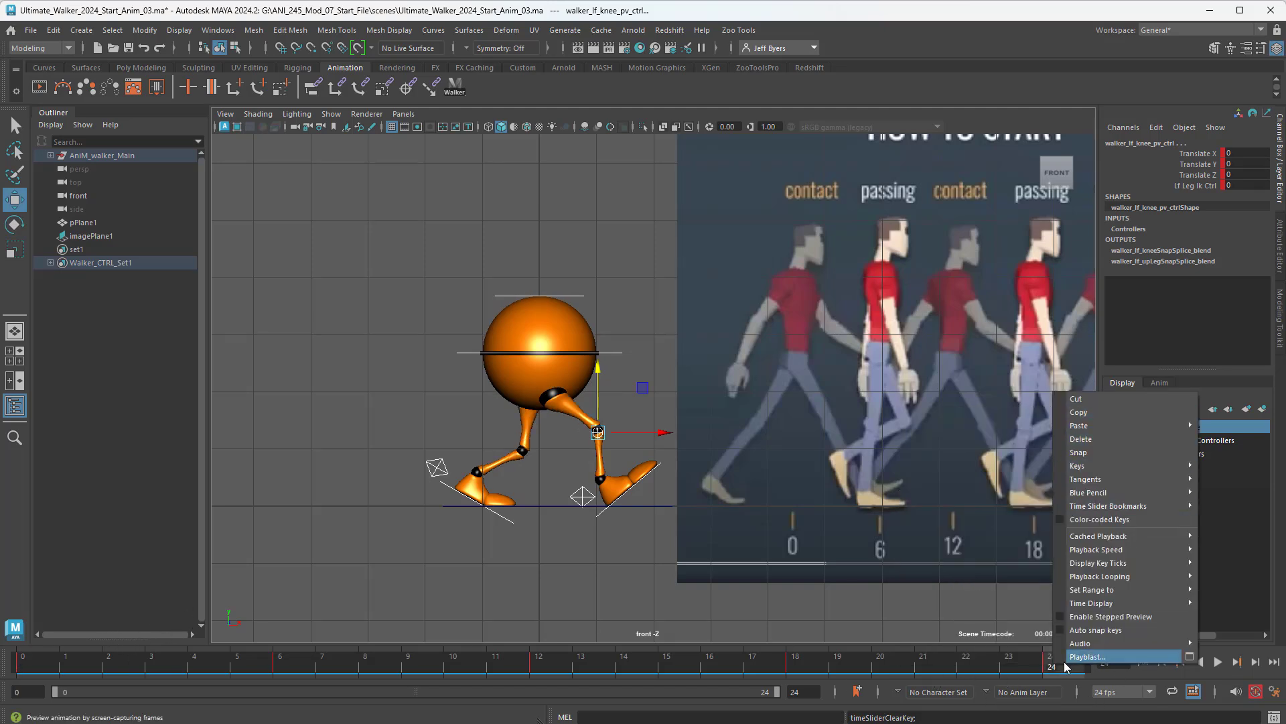
pyautogui.click(1239, 663)
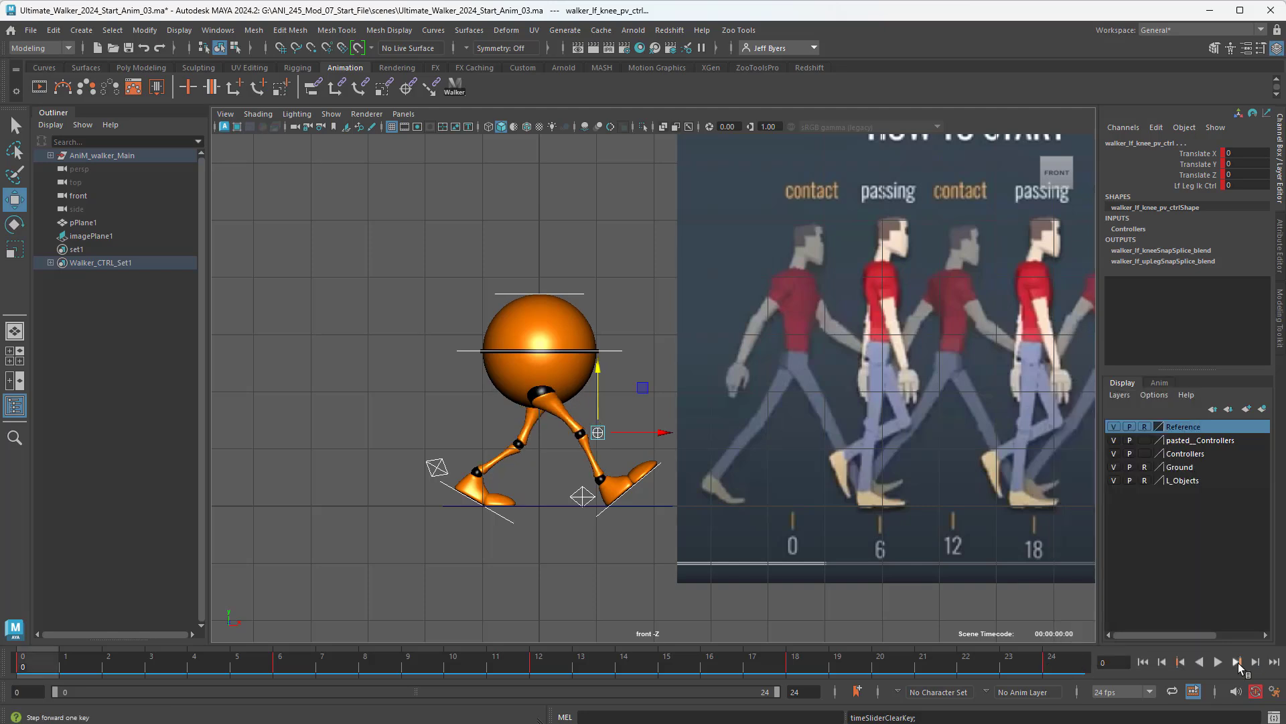
pyautogui.click(1055, 666)
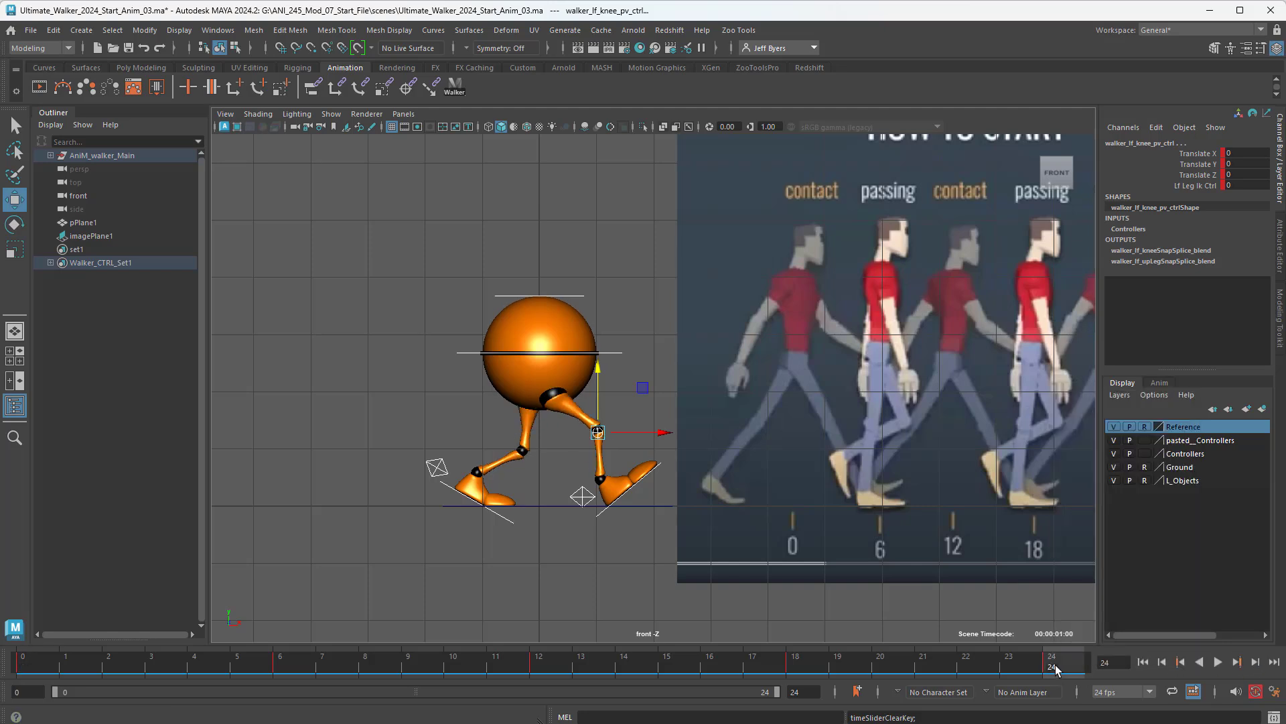
pyautogui.click(33, 662)
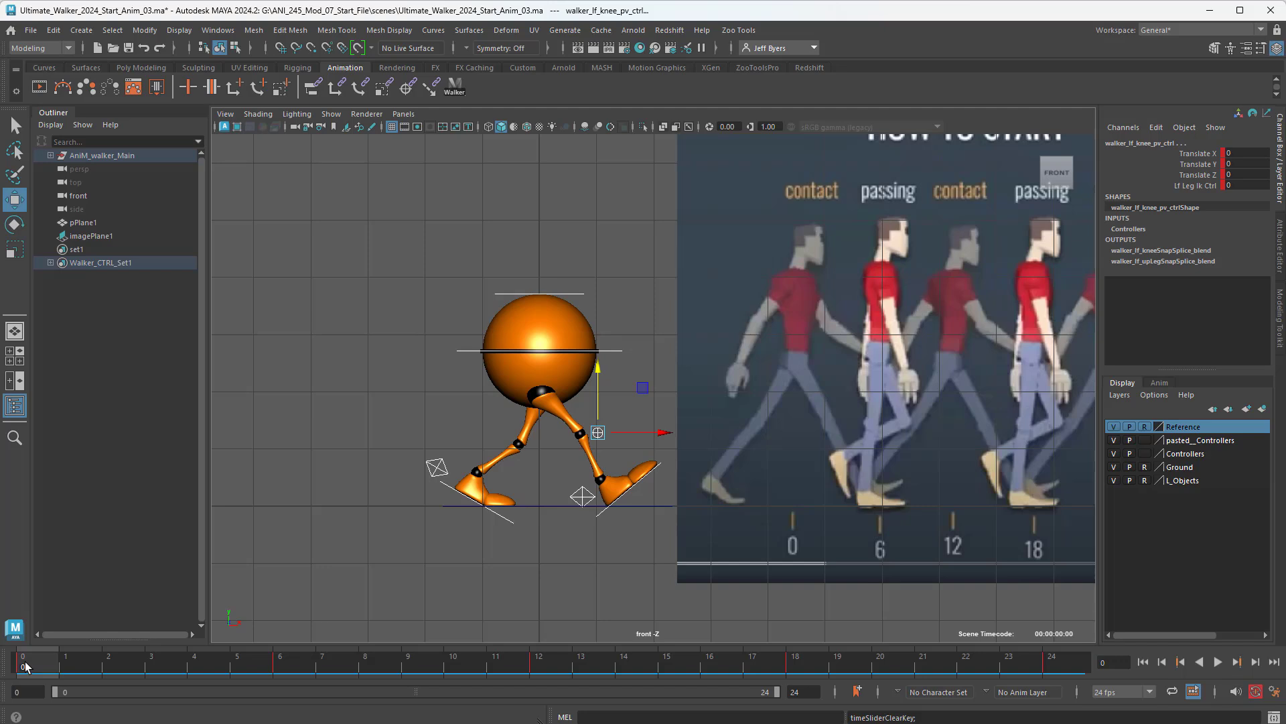
# Copy the selected walker controls' keys from frame 0 and paste them at frame 24
pyautogui.rightClick(24, 667)
pyautogui.click(54, 412)
pyautogui.click(1054, 665)
pyautogui.rightClick(1058, 666)
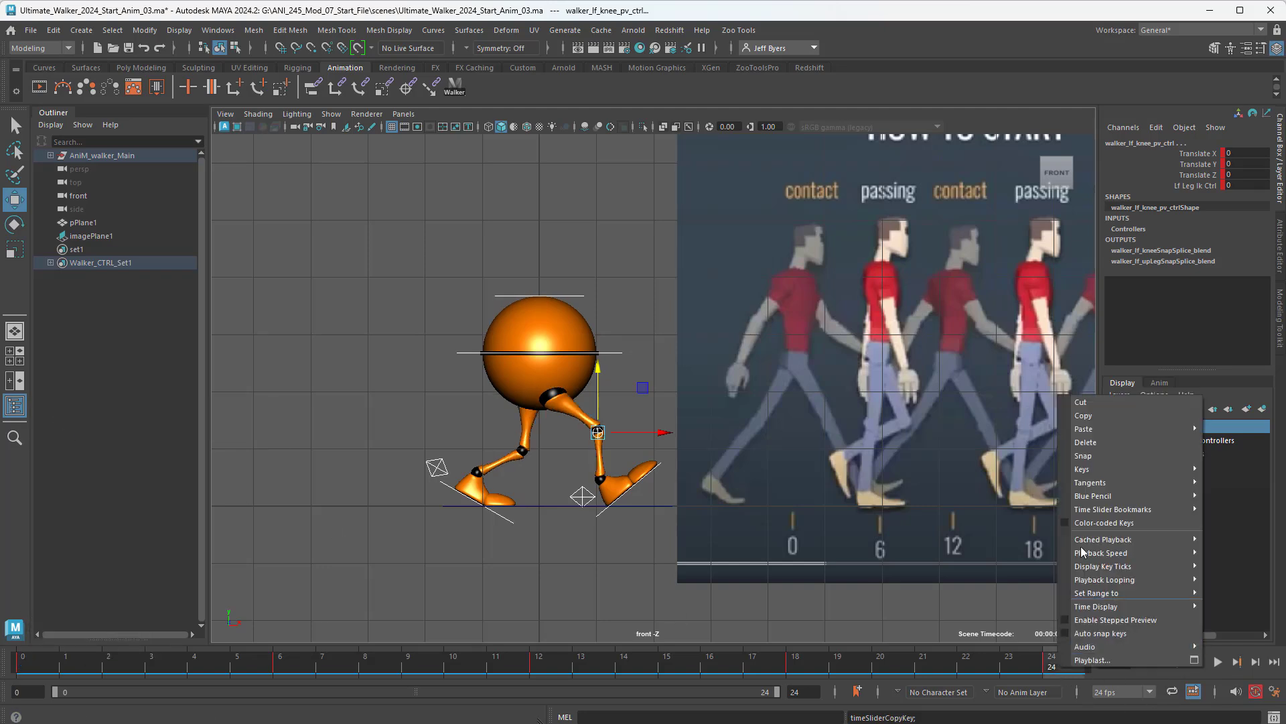
pyautogui.moveTo(1085, 428)
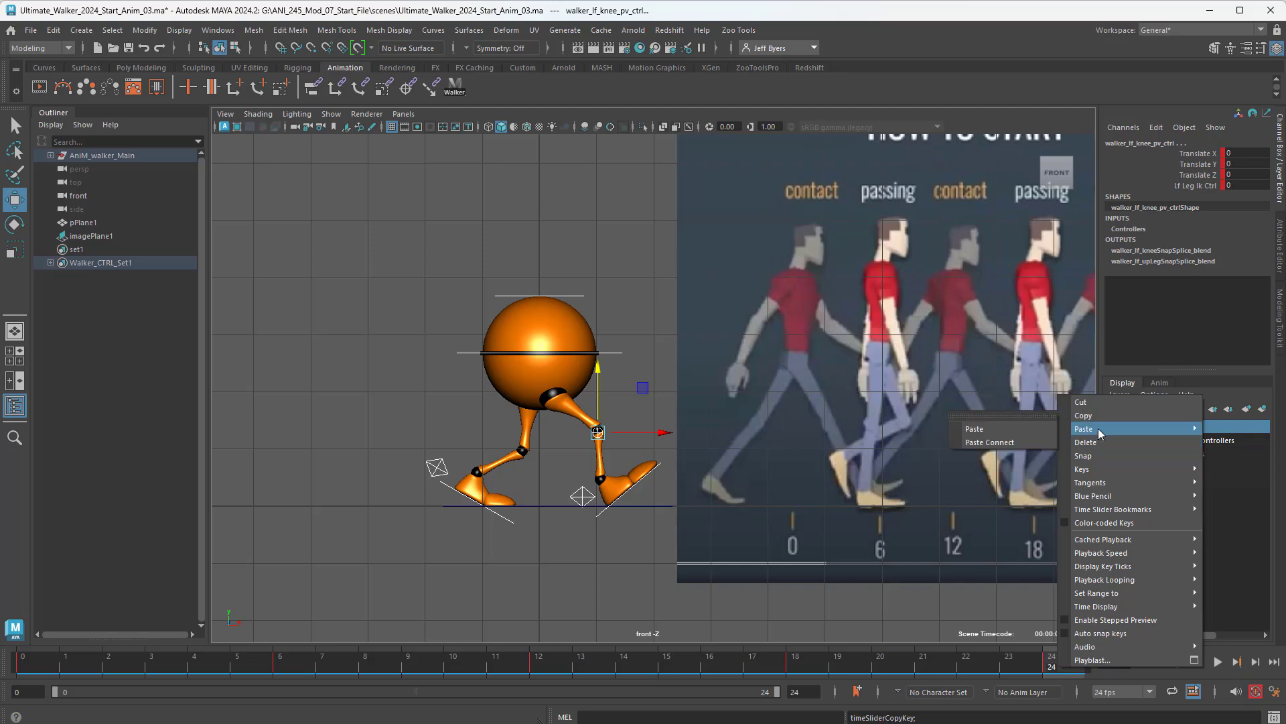
pyautogui.click(1040, 435)
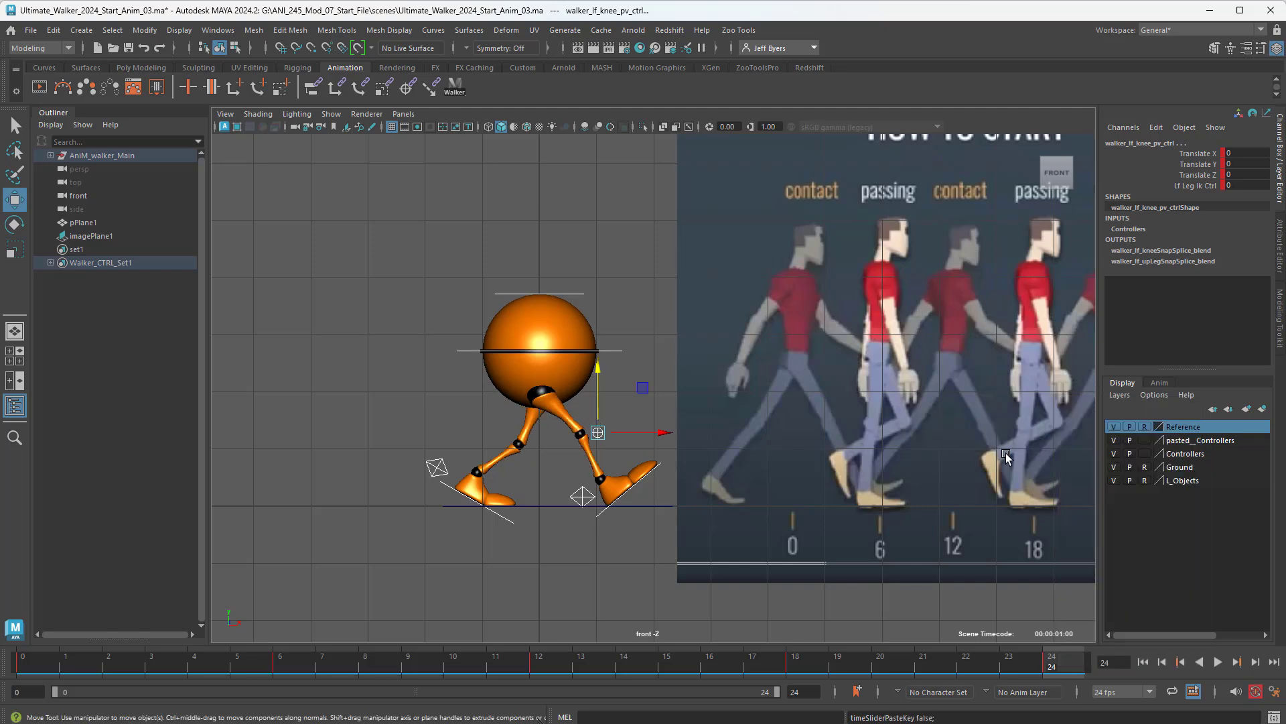
# Step back and forth between frames 0 and 24, and briefly run playback to compare the first and last poses
pyautogui.click(27, 663)
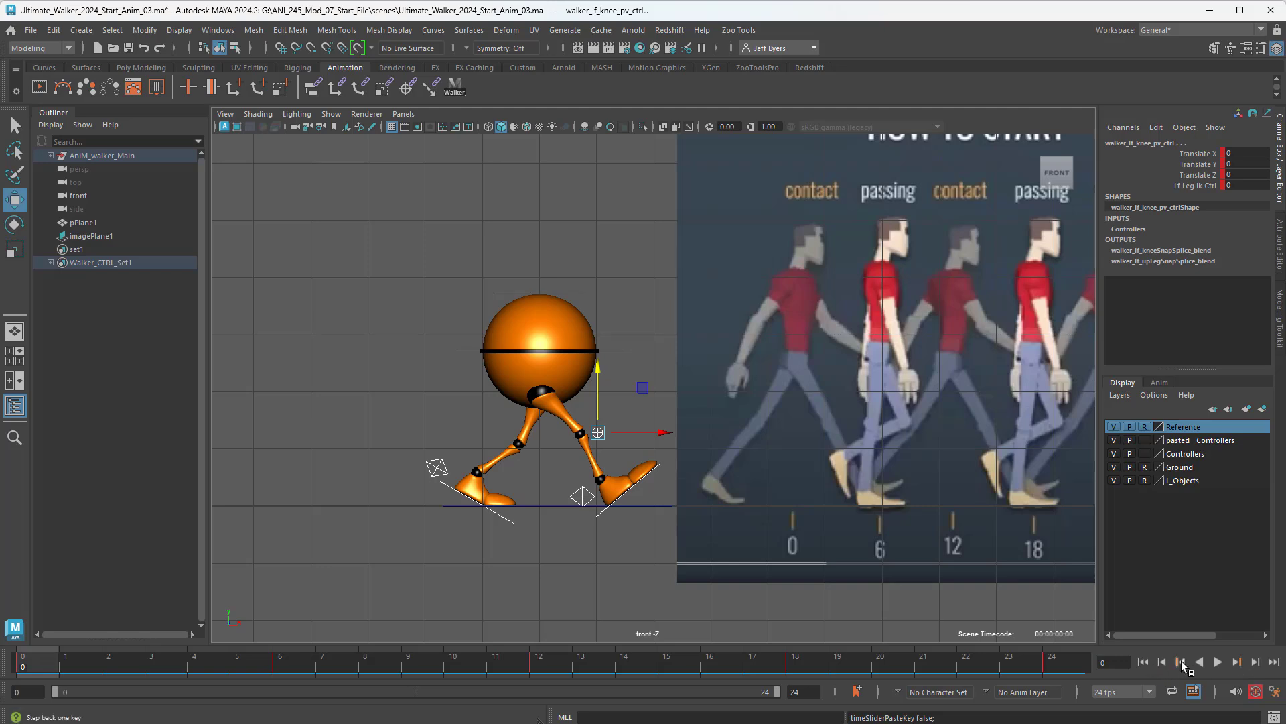
pyautogui.click(1182, 664)
pyautogui.click(1238, 662)
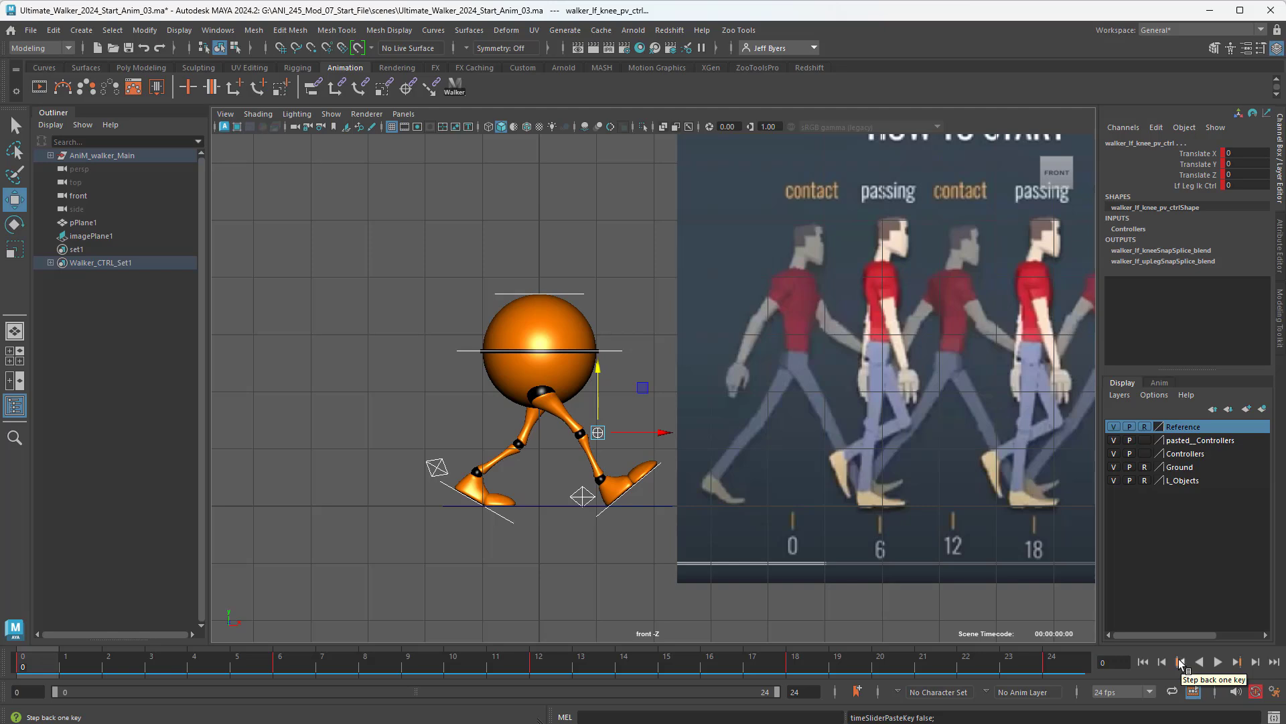
pyautogui.click(1182, 664)
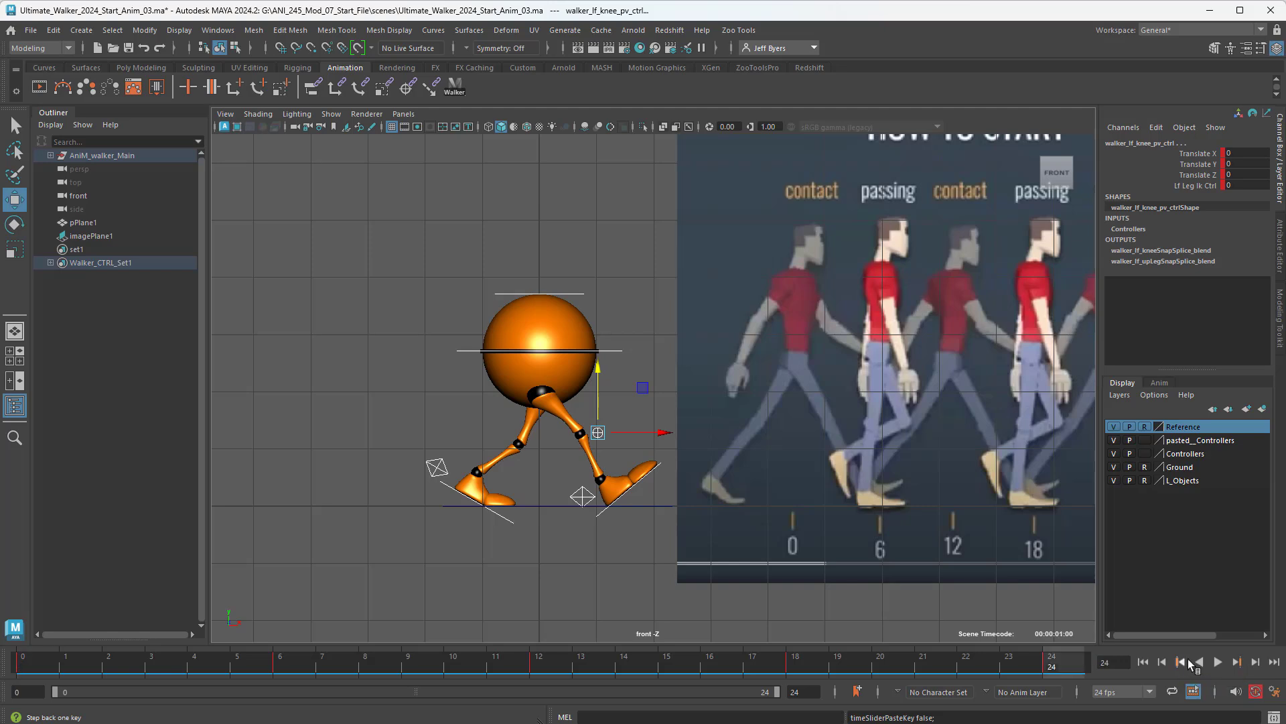
pyautogui.click(1239, 663)
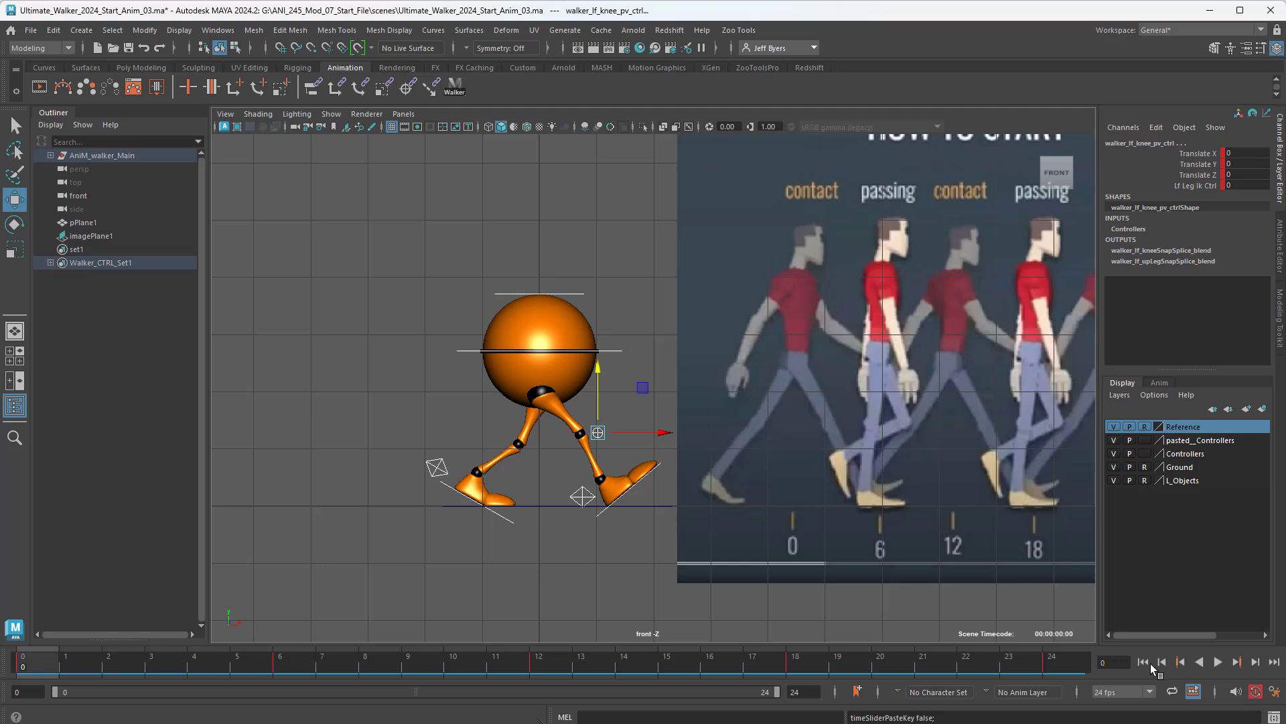
pyautogui.click(1182, 663)
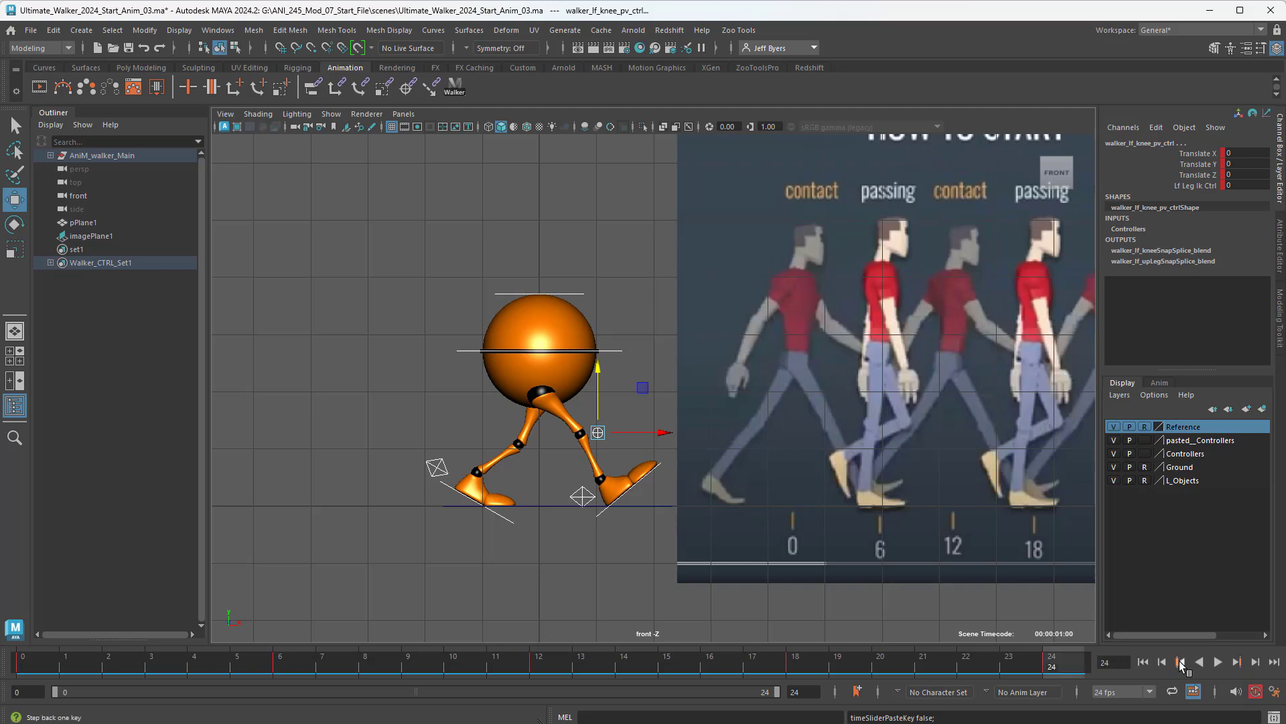
pyautogui.click(1237, 663)
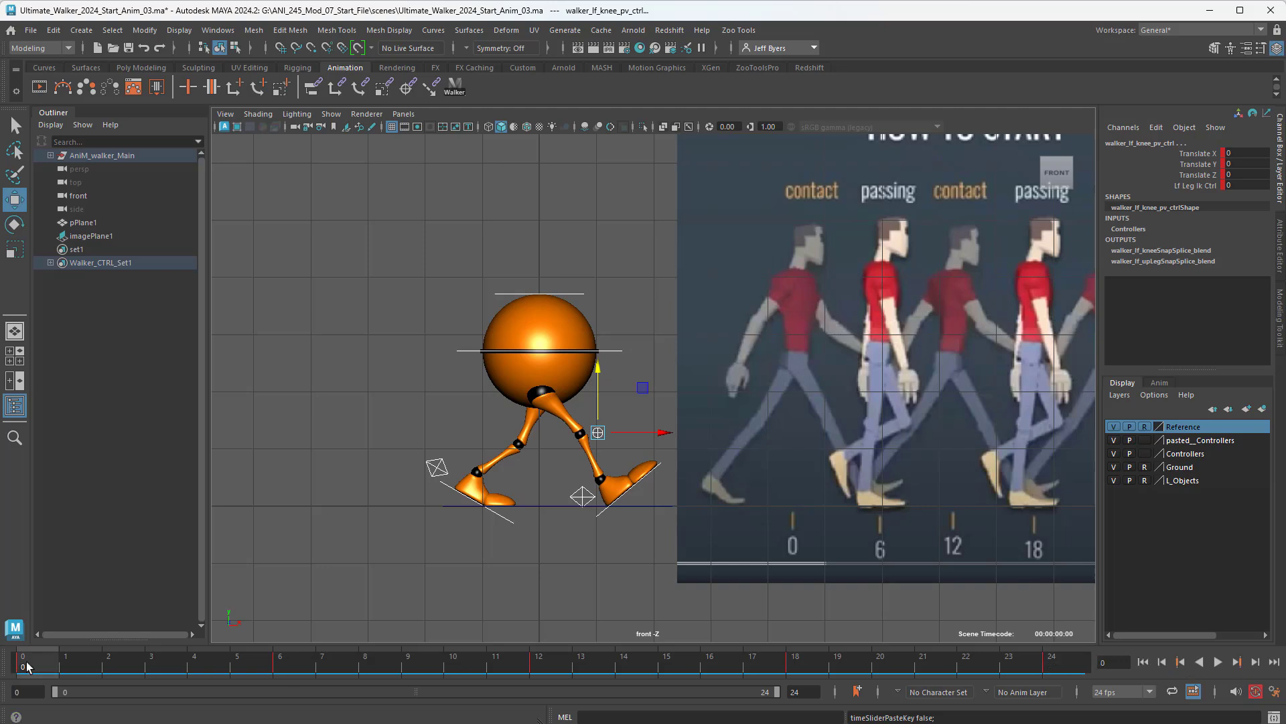
pyautogui.hotkey('alt', 'v')
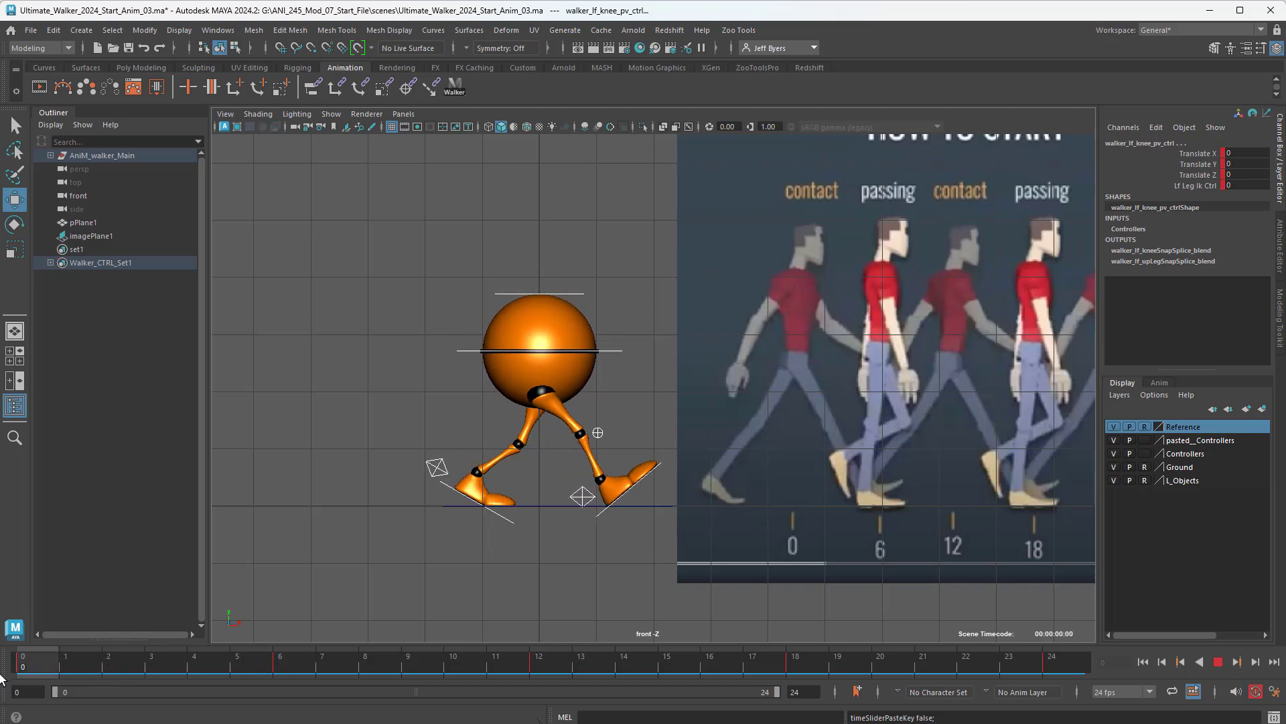
pyautogui.hotkey('alt', 'v')
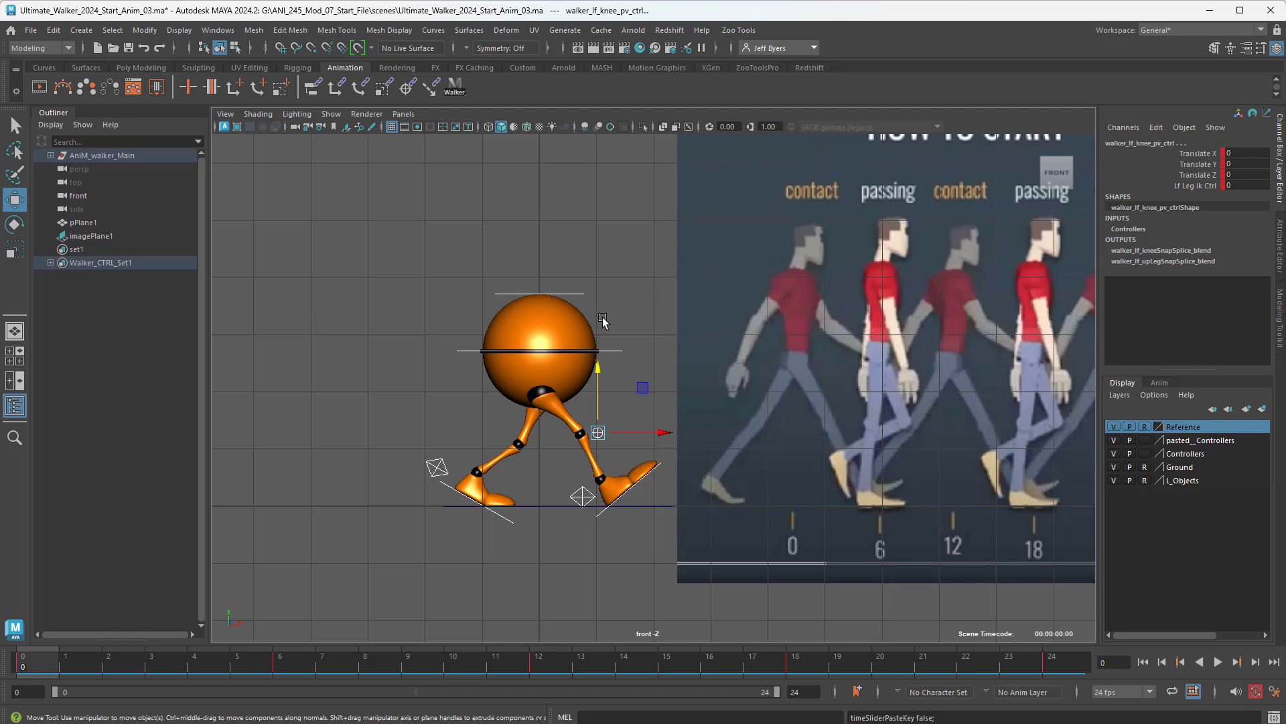
# Lower the main hip control to Translate Y -0.446 at frame 0, and copy its key to frame 24
pyautogui.click(622, 351)
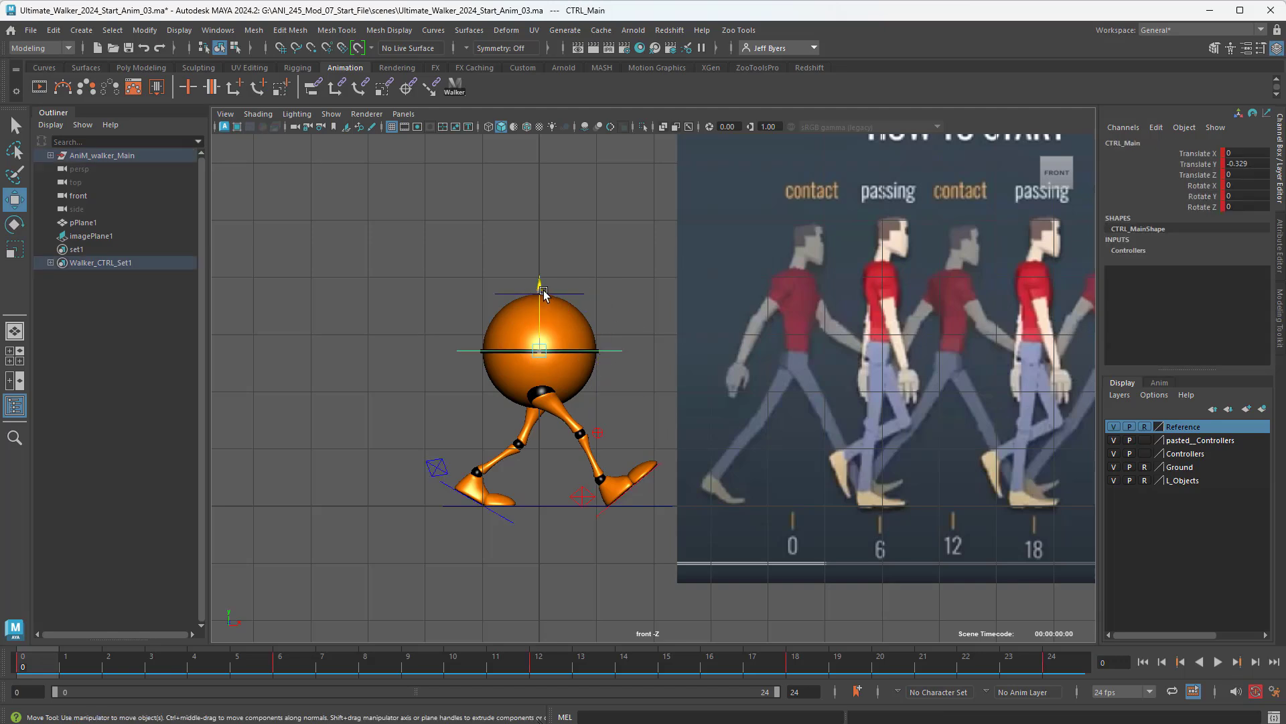
pyautogui.moveTo(543, 293); pyautogui.dragTo(543, 296)
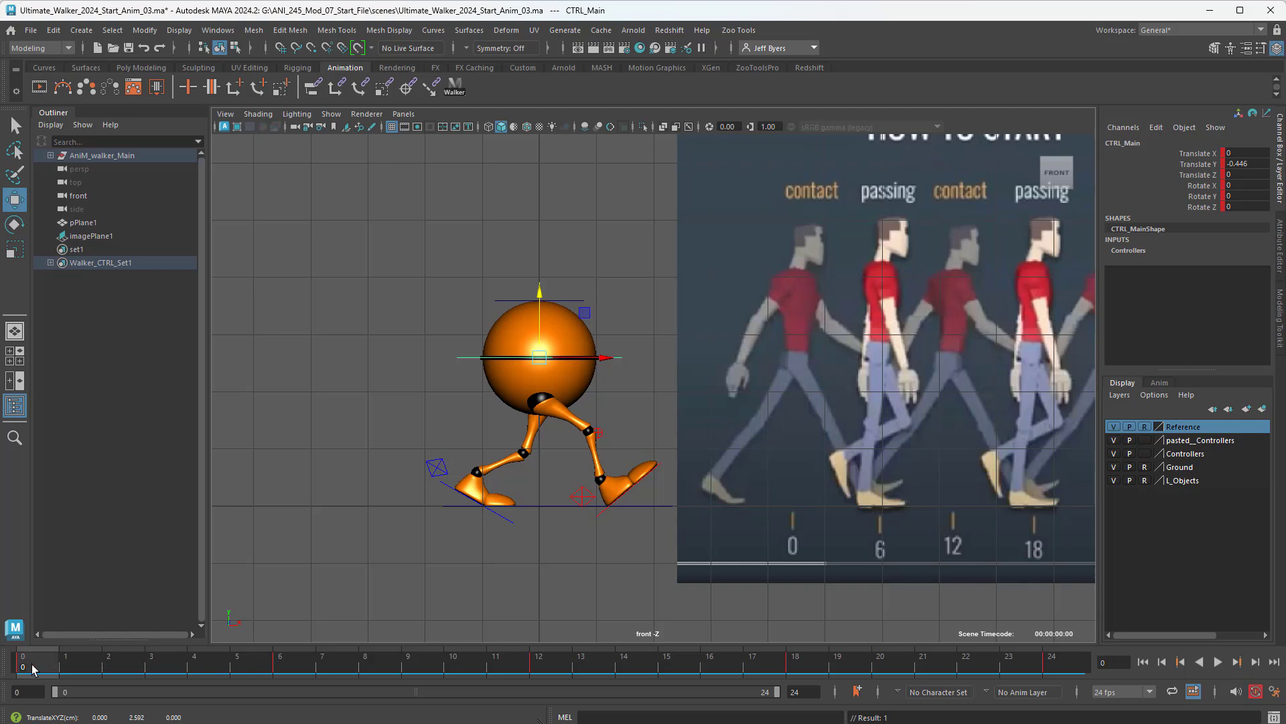
pyautogui.rightClick(32, 668)
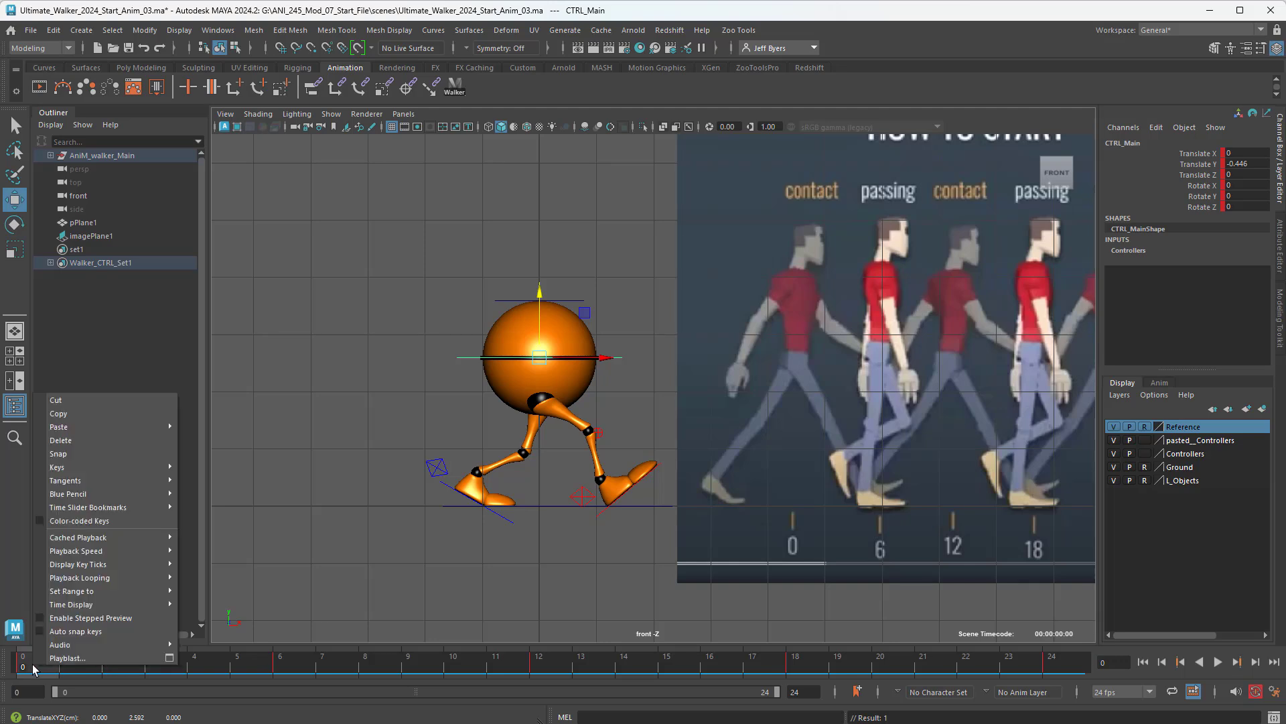
pyautogui.click(65, 418)
pyautogui.click(1063, 663)
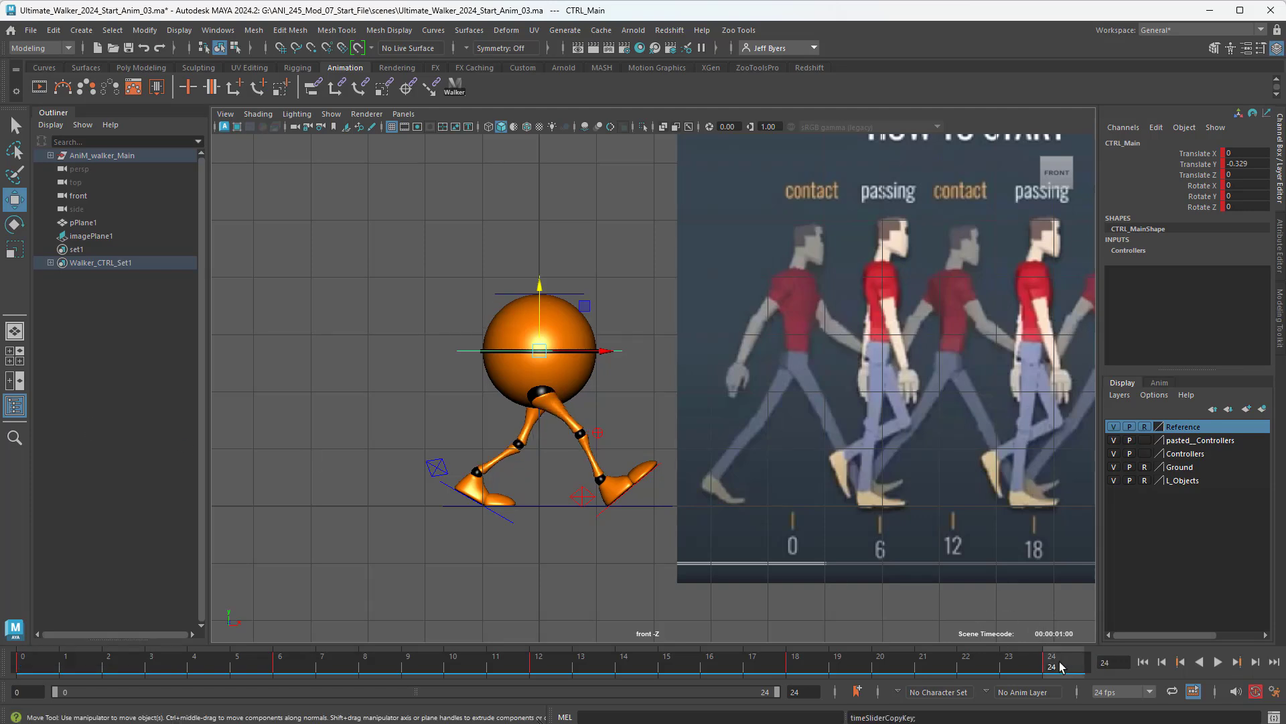
pyautogui.rightClick(1062, 665)
pyautogui.moveTo(1085, 424)
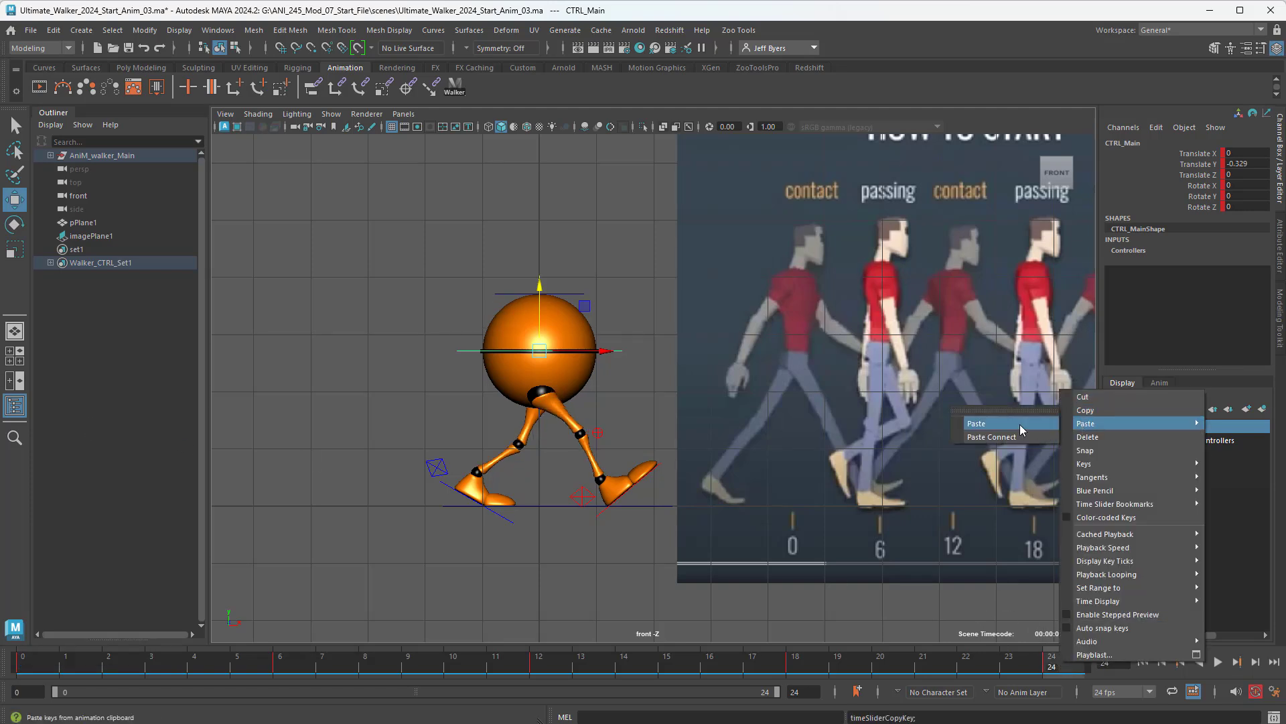
pyautogui.click(978, 421)
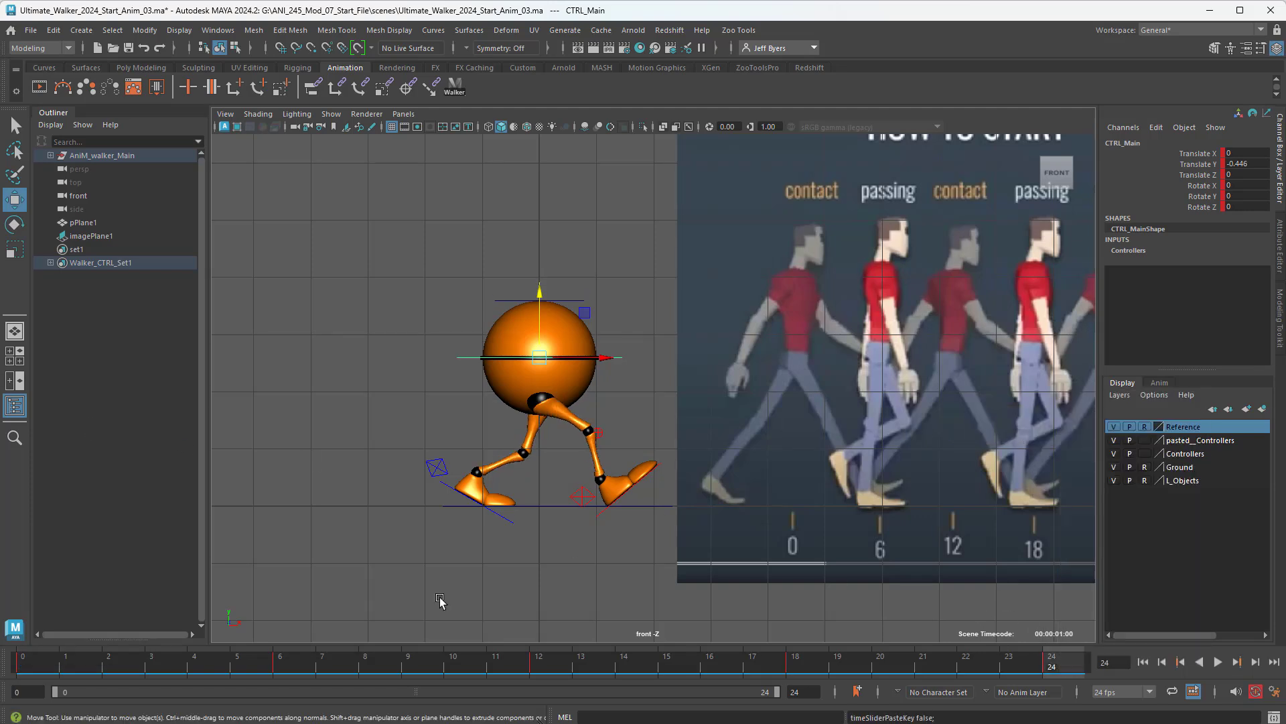
# Compare the lowered hip pose at frames 0 and 24, and play the walk cycle briefly
pyautogui.click(20, 667)
pyautogui.click(1057, 664)
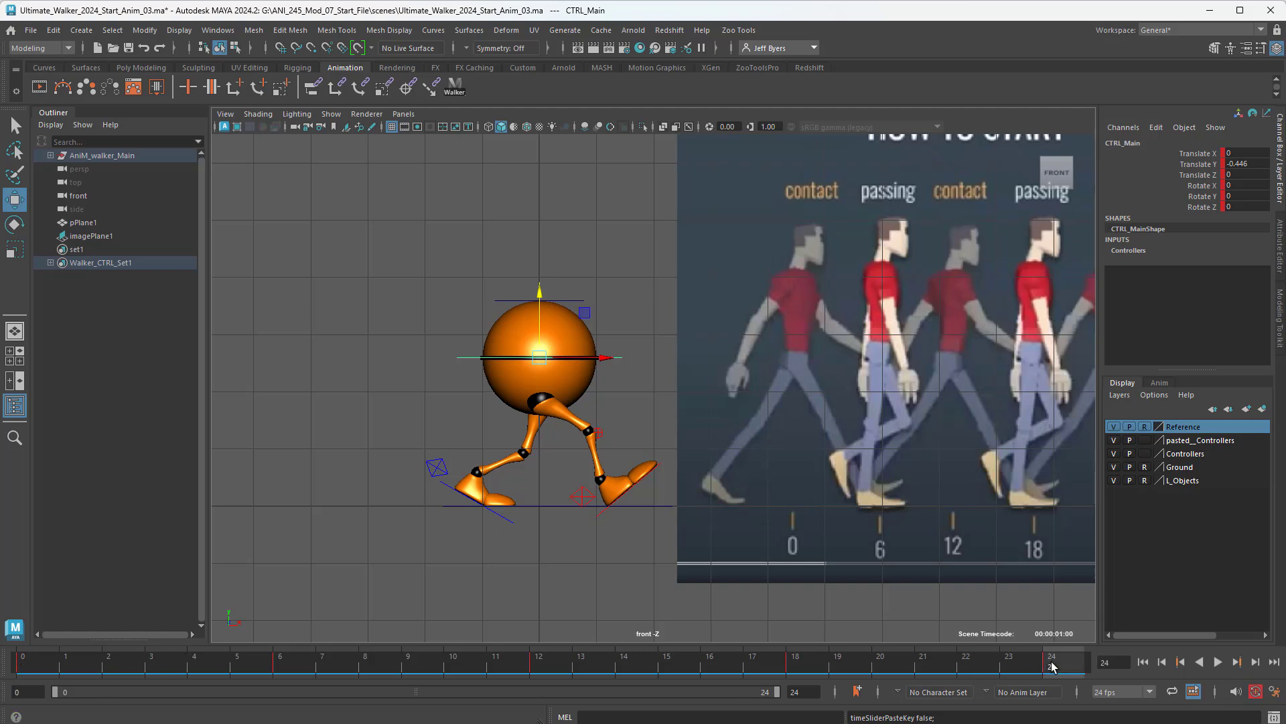
pyautogui.click(23, 666)
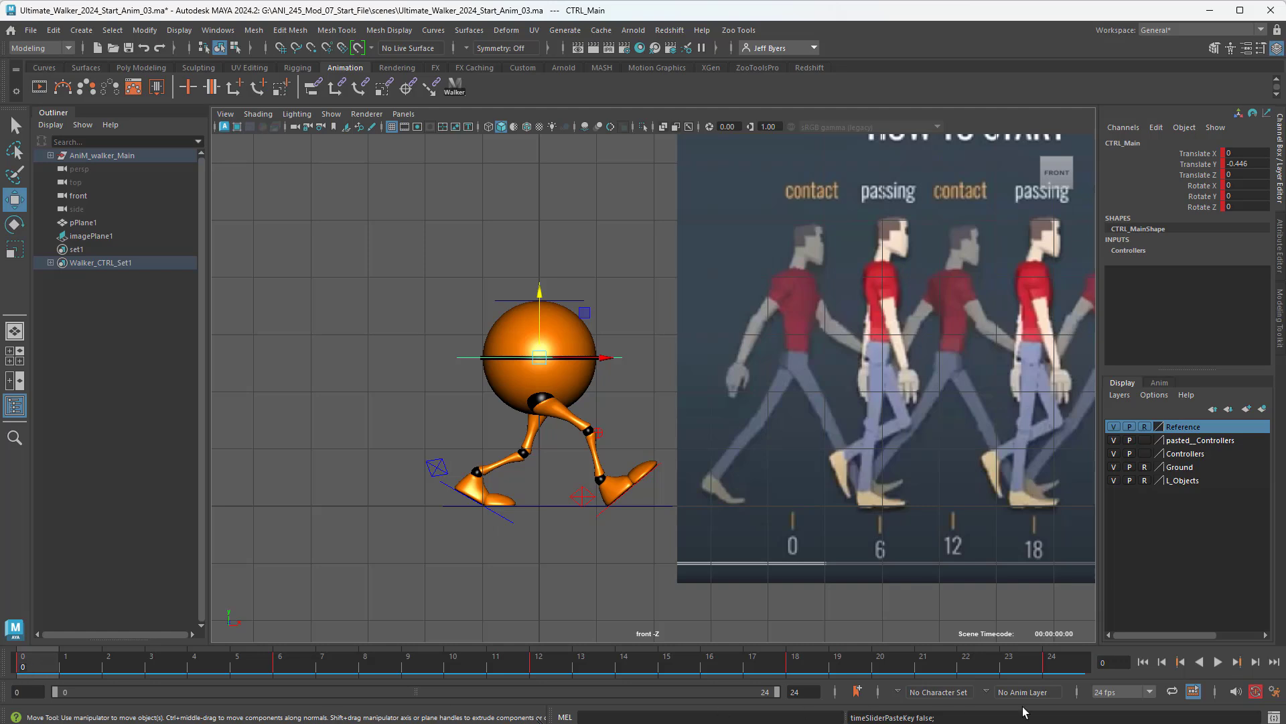
pyautogui.click(1218, 661)
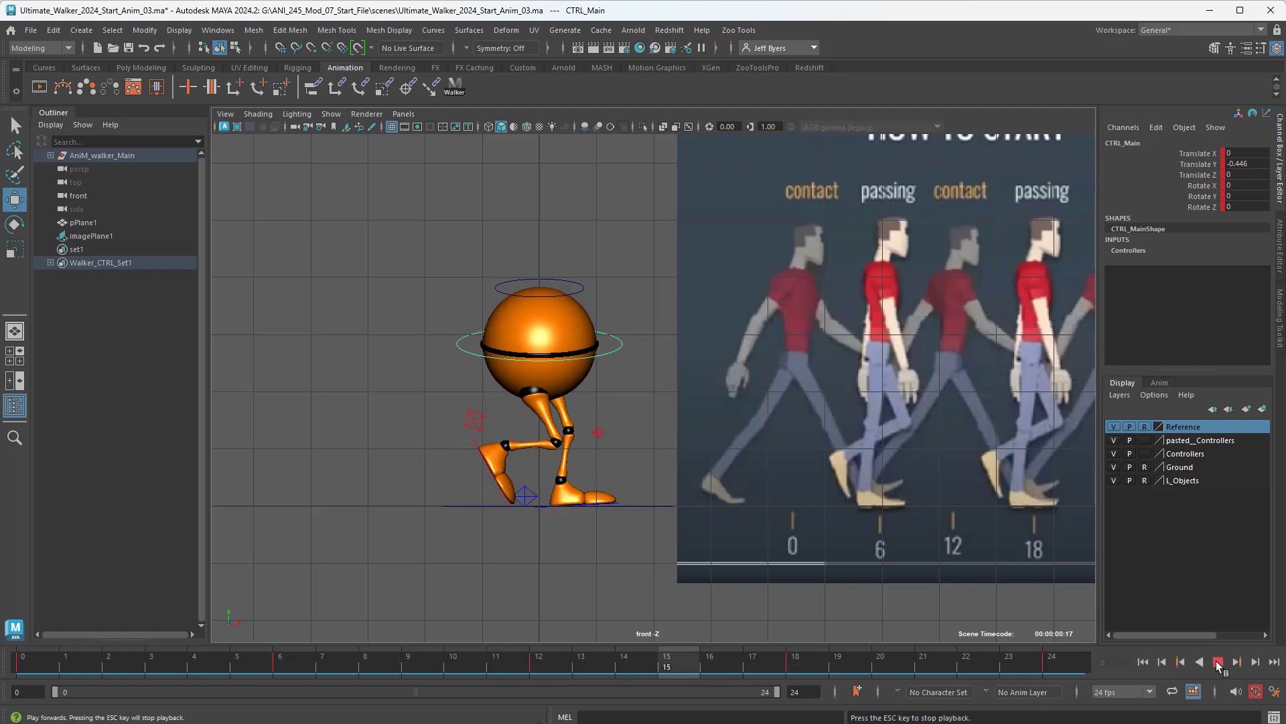
pyautogui.press('Escape')
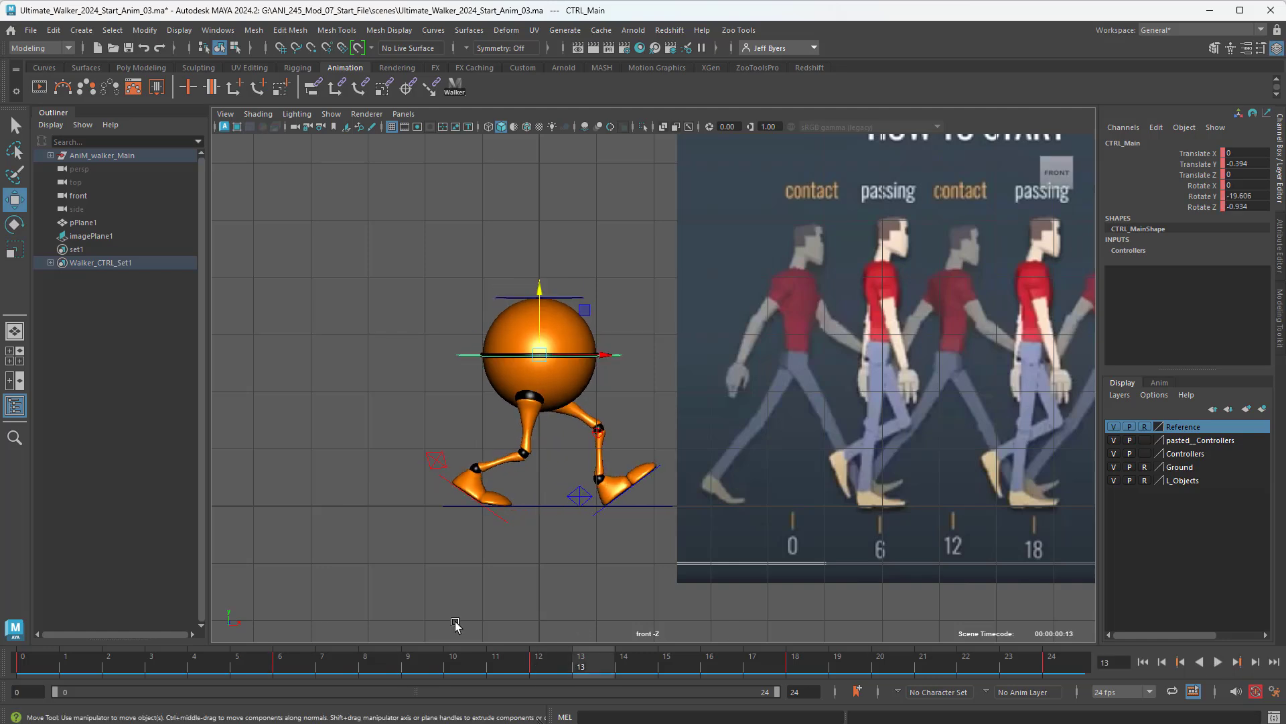
# Replay the walk cycle several times in the front view, returning to frame 0, to review the hip and leg motion
pyautogui.hotkey('alt', 'v')
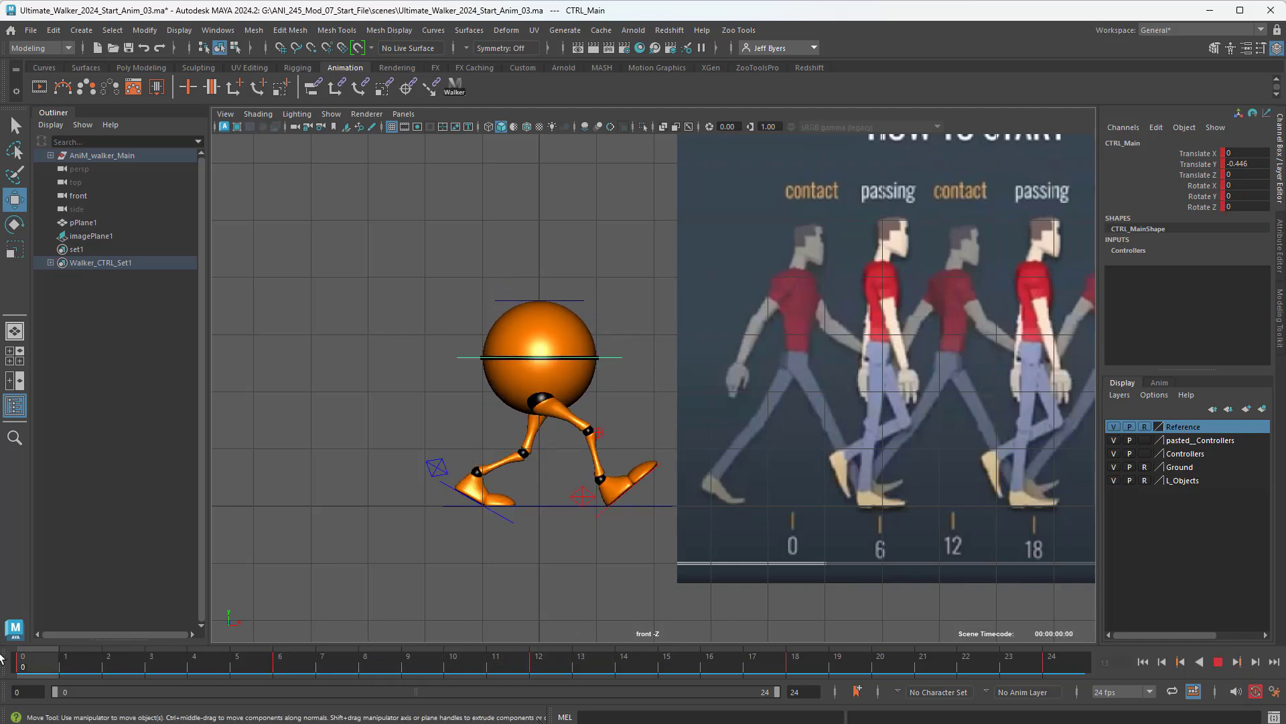
pyautogui.moveTo(216, 662); pyautogui.dragTo(807, 693)
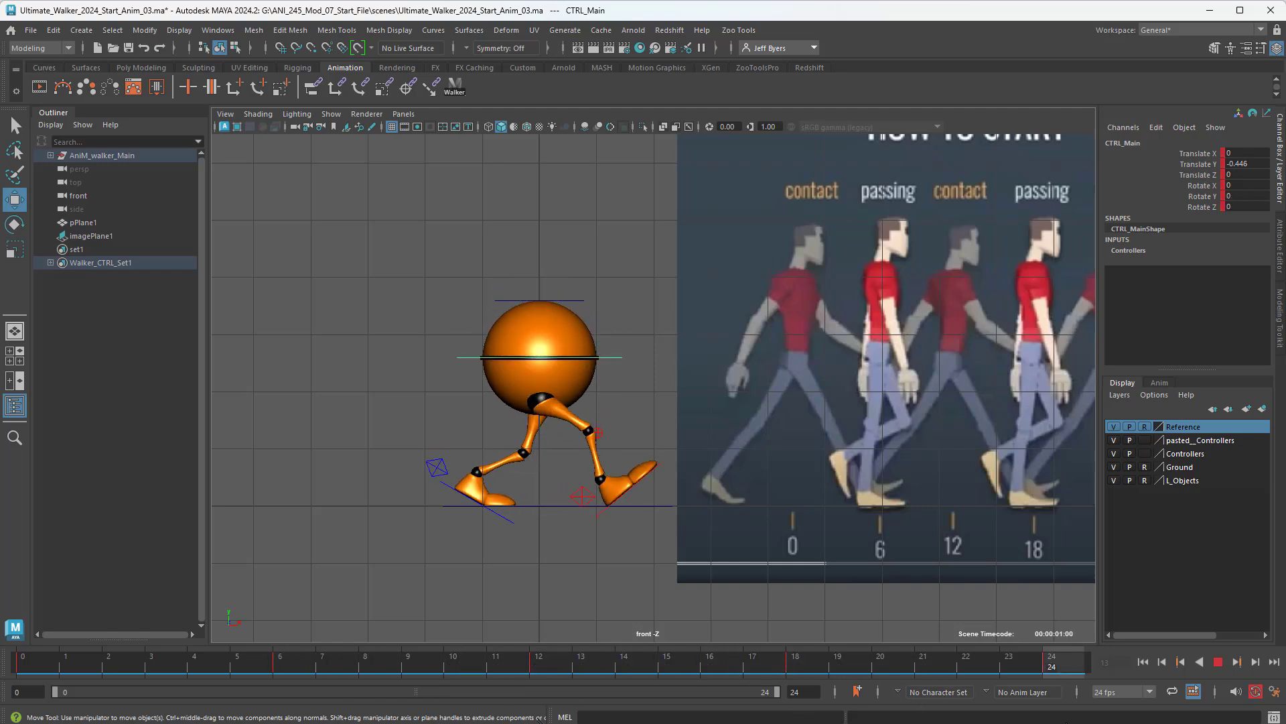
pyautogui.moveTo(1066, 723); pyautogui.dragTo(37, 720)
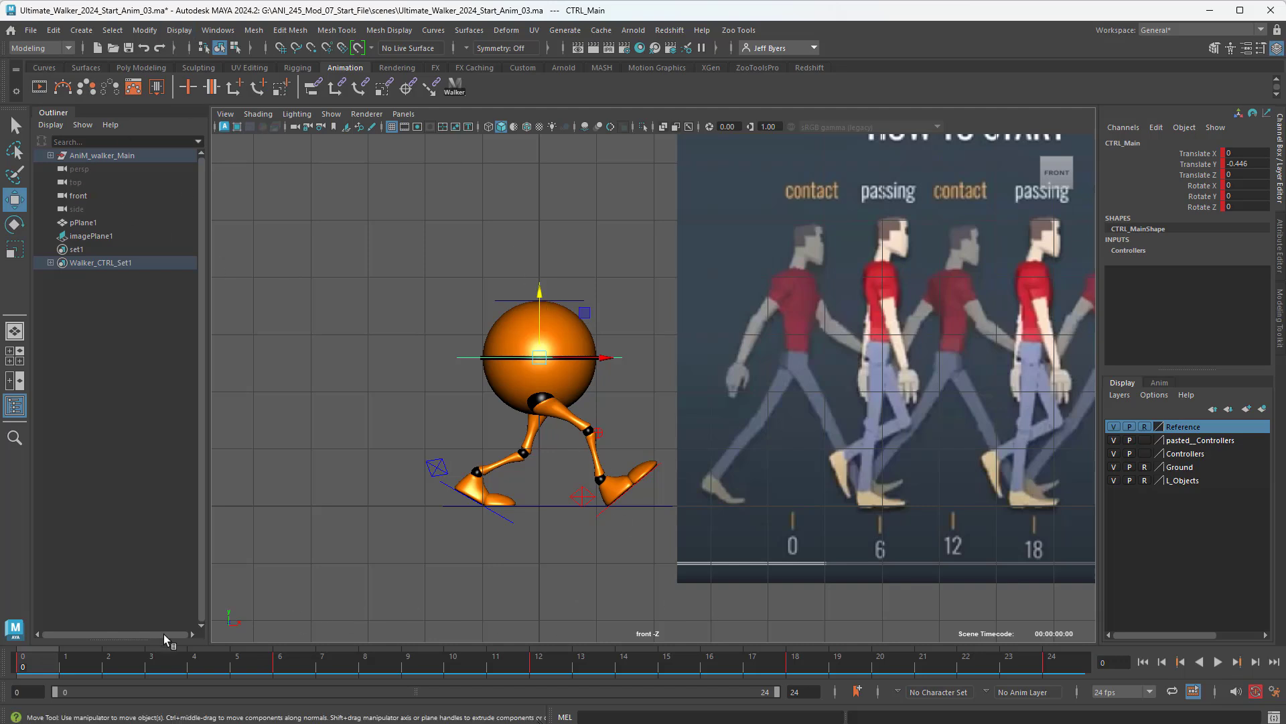
pyautogui.hotkey('alt', 'v')
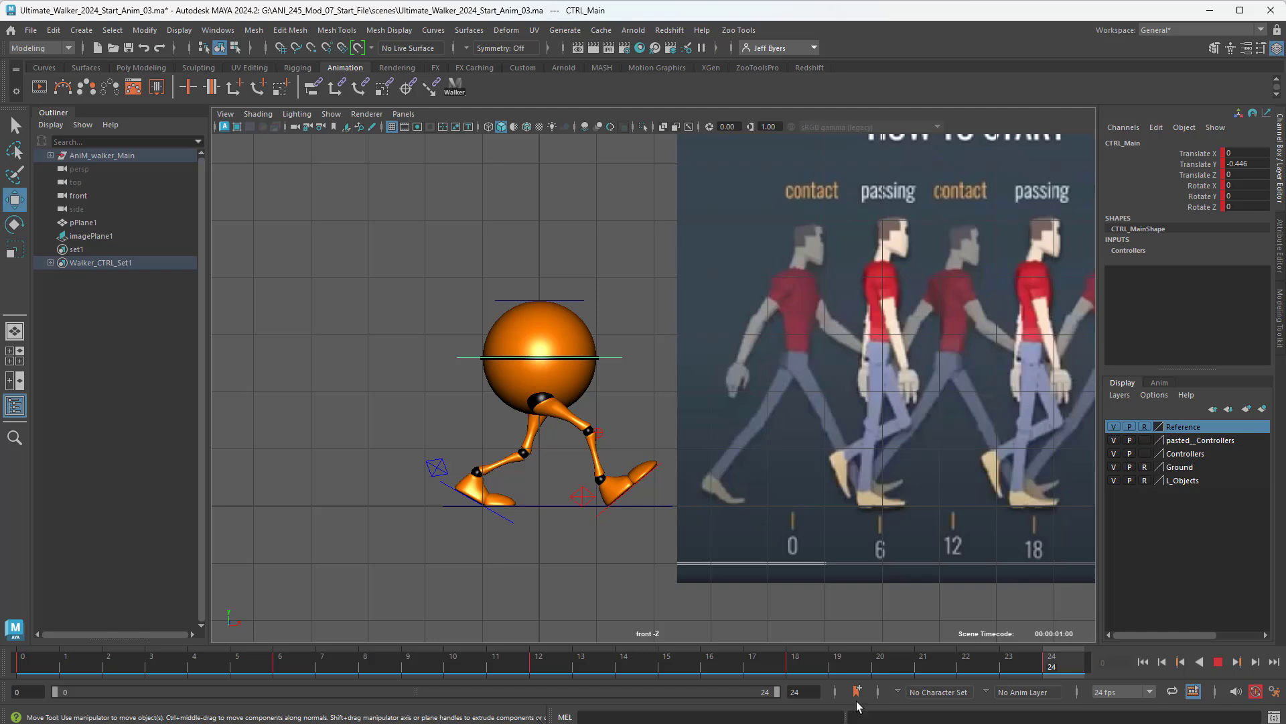
pyautogui.hotkey('alt', 'v')
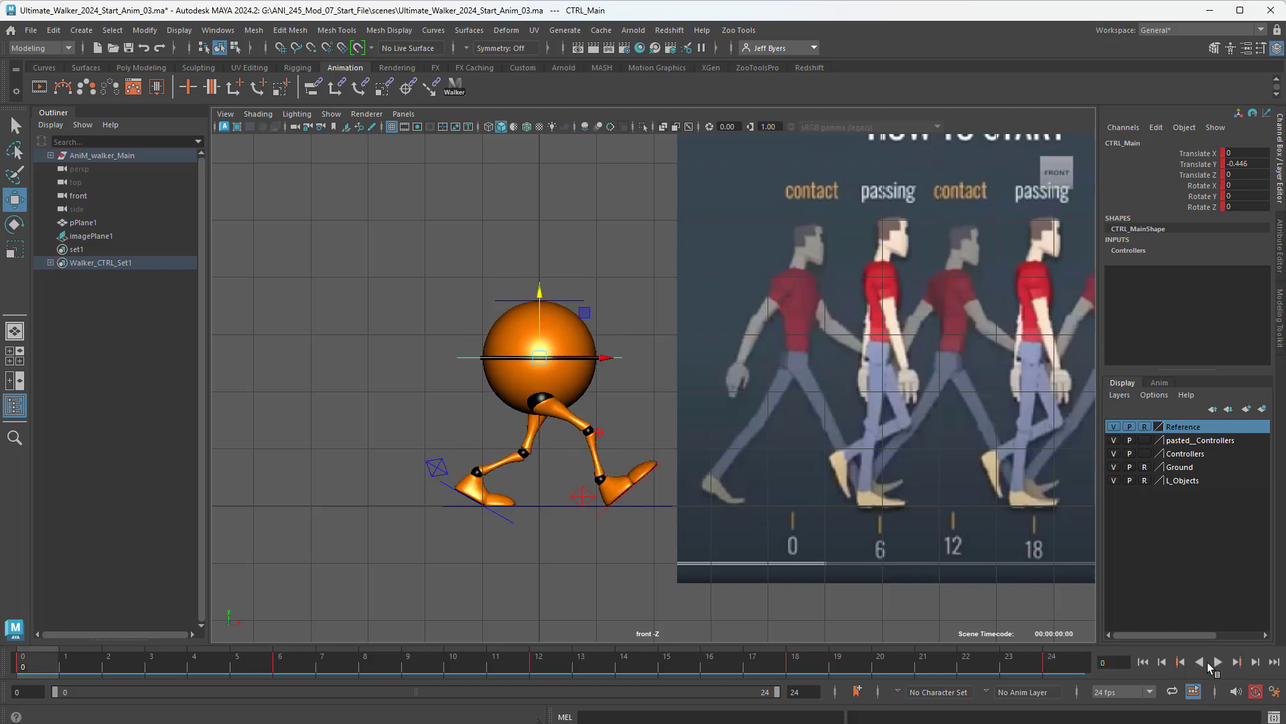
pyautogui.click(1219, 662)
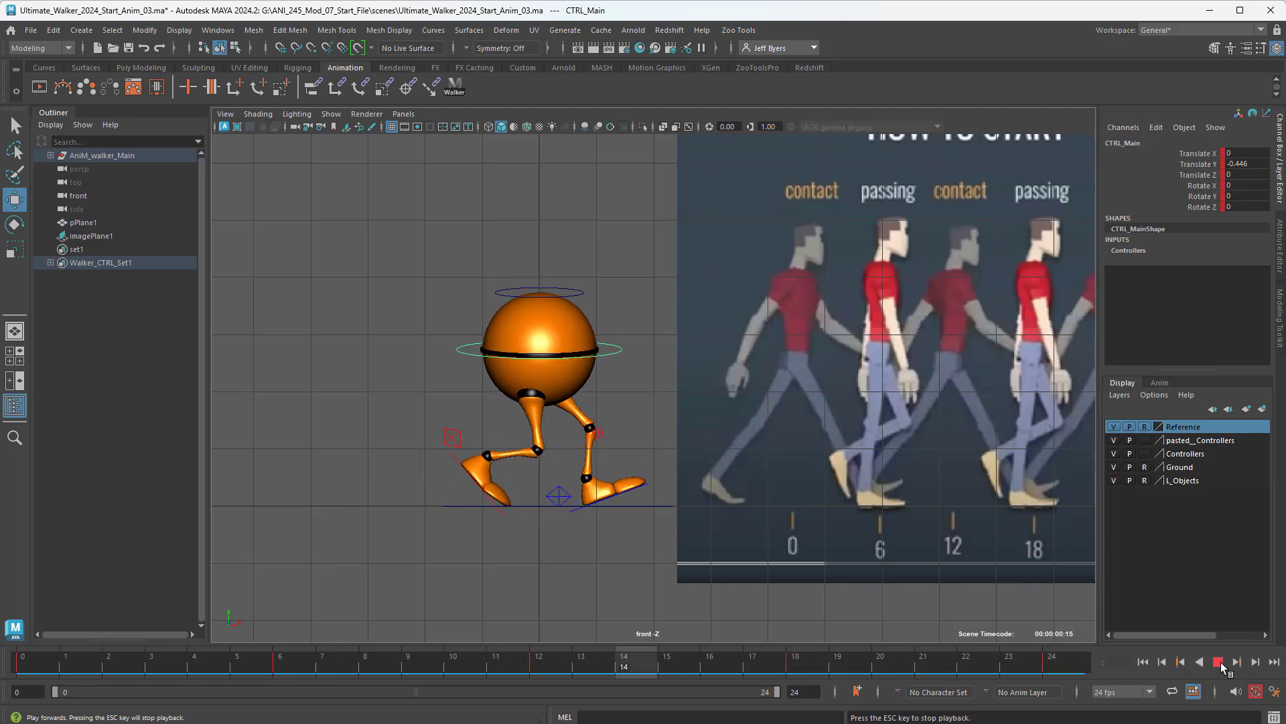
pyautogui.click(1219, 662)
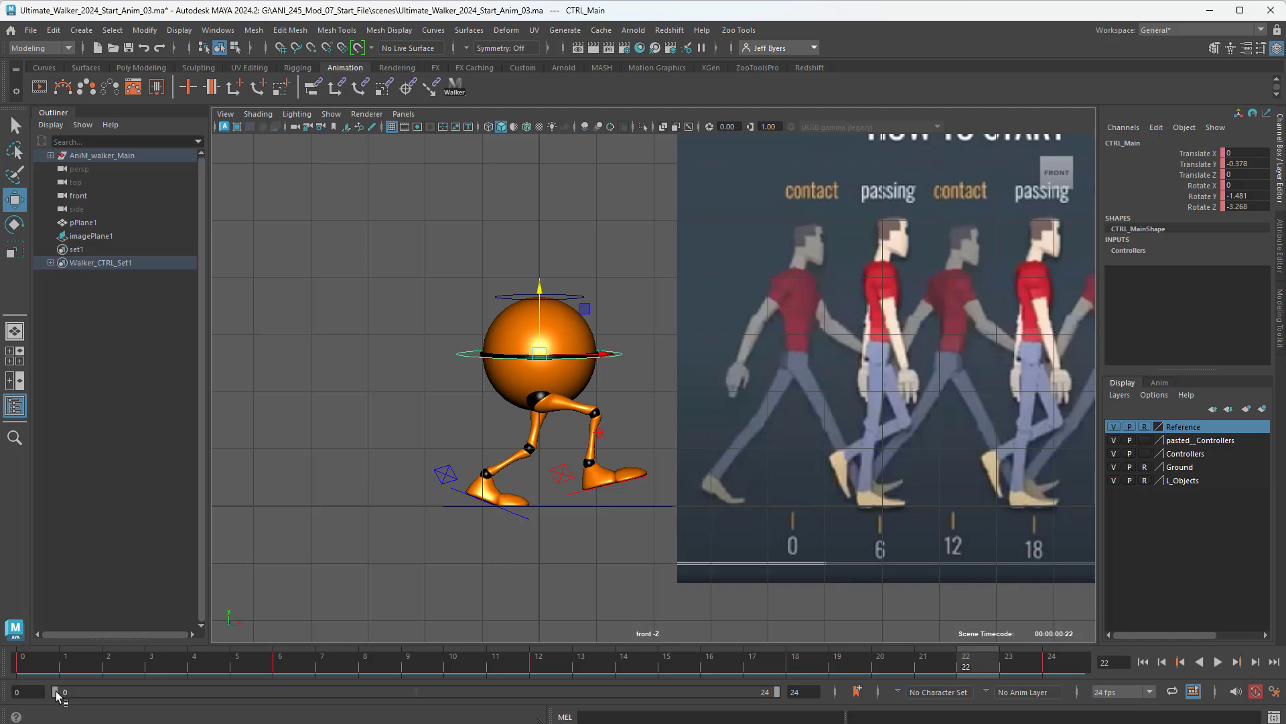
pyautogui.click(15, 665)
pyautogui.hotkey('alt', 'v')
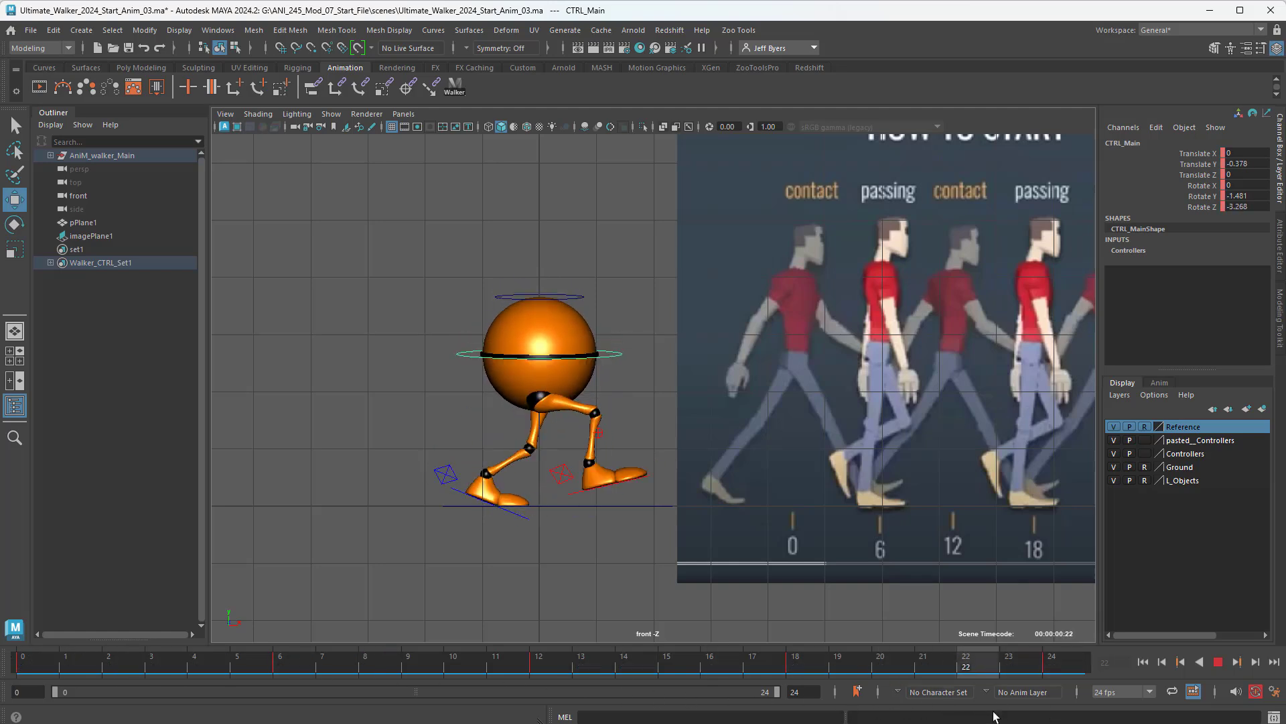
pyautogui.moveTo(61, 652); pyautogui.dragTo(664, 702)
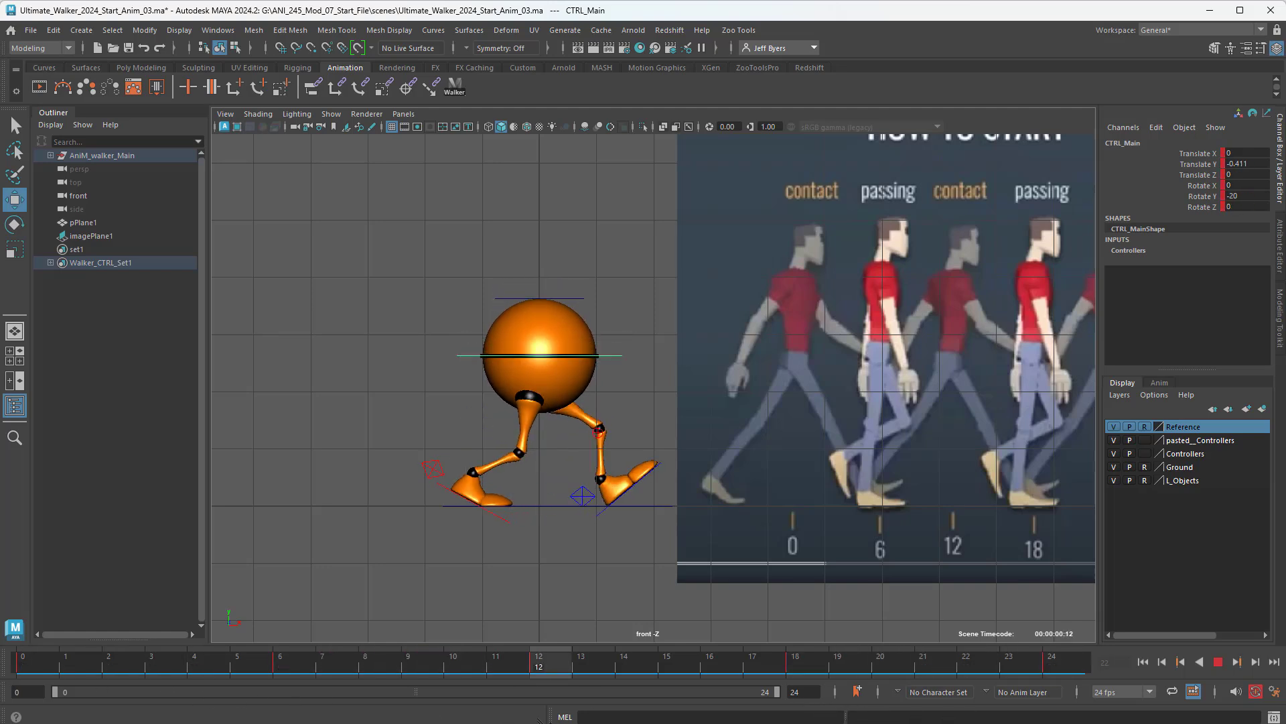
pyautogui.moveTo(336, 669); pyautogui.dragTo(20, 668)
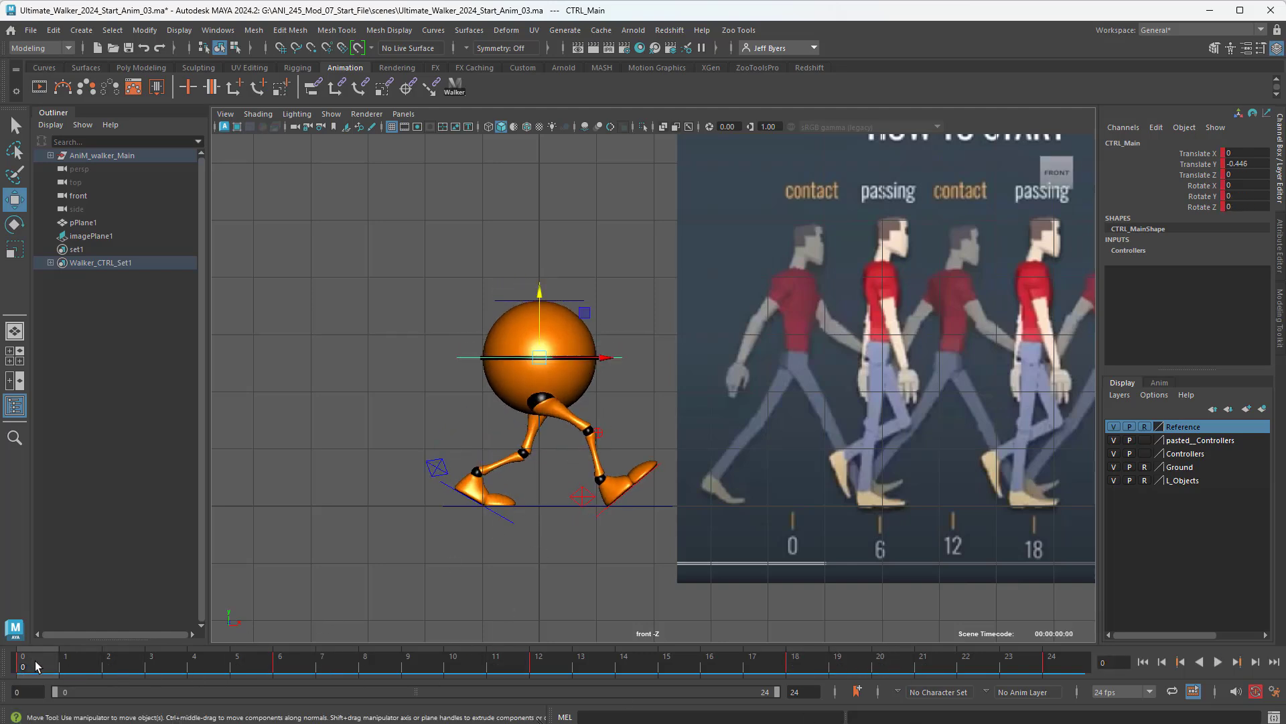
pyautogui.hotkey('alt', 'v')
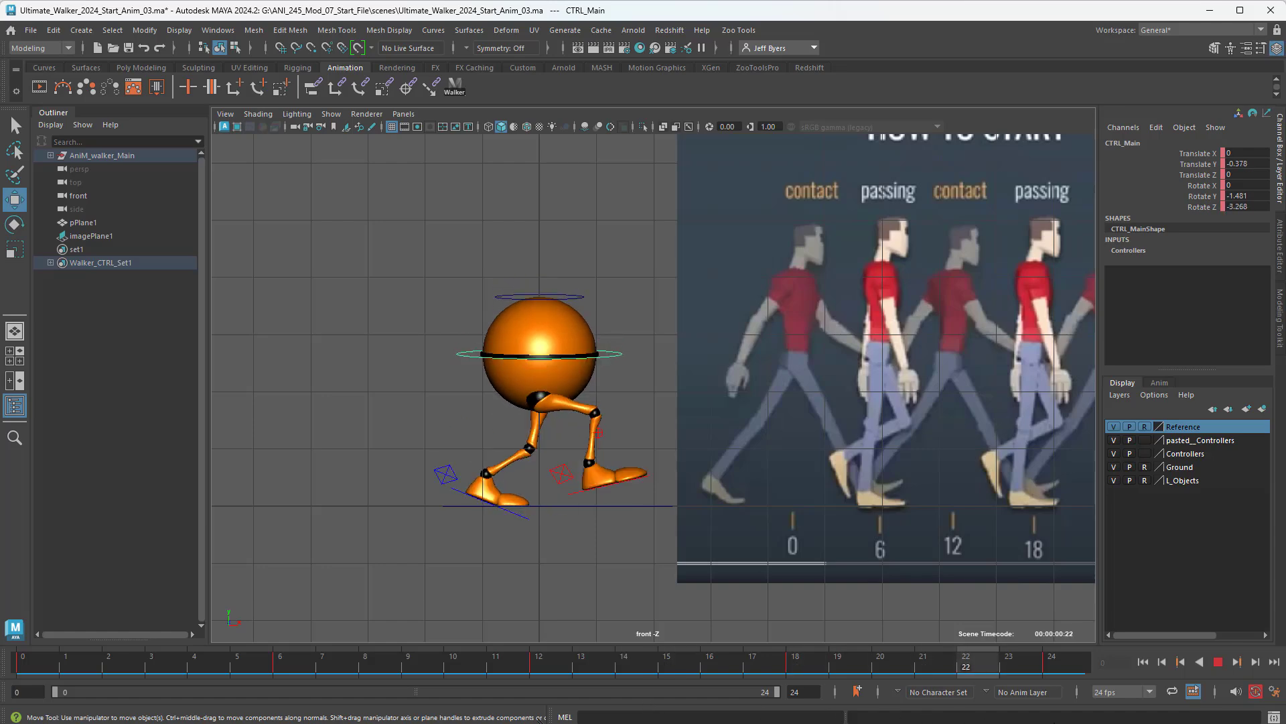
pyautogui.moveTo(373, 656); pyautogui.dragTo(20, 663)
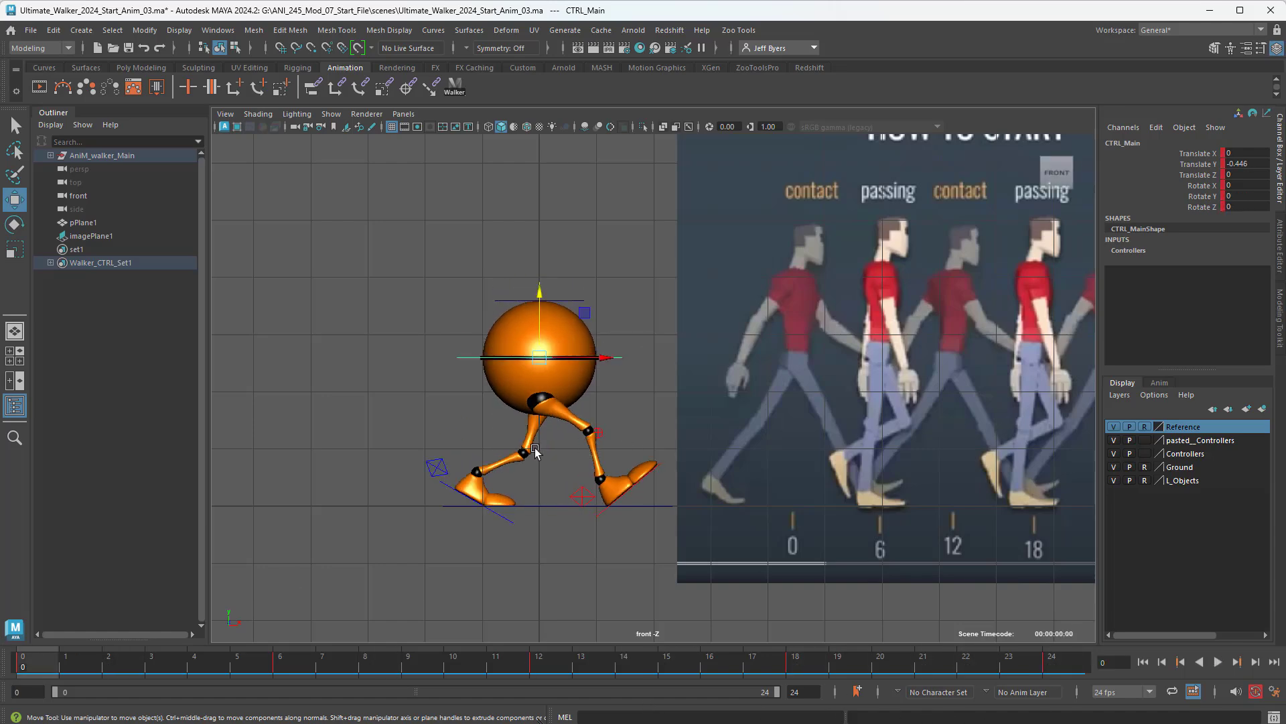
# Switch to the perspective view and play the walk cycle to review the hip motion in 3D
pyautogui.press('space')
pyautogui.press('space')
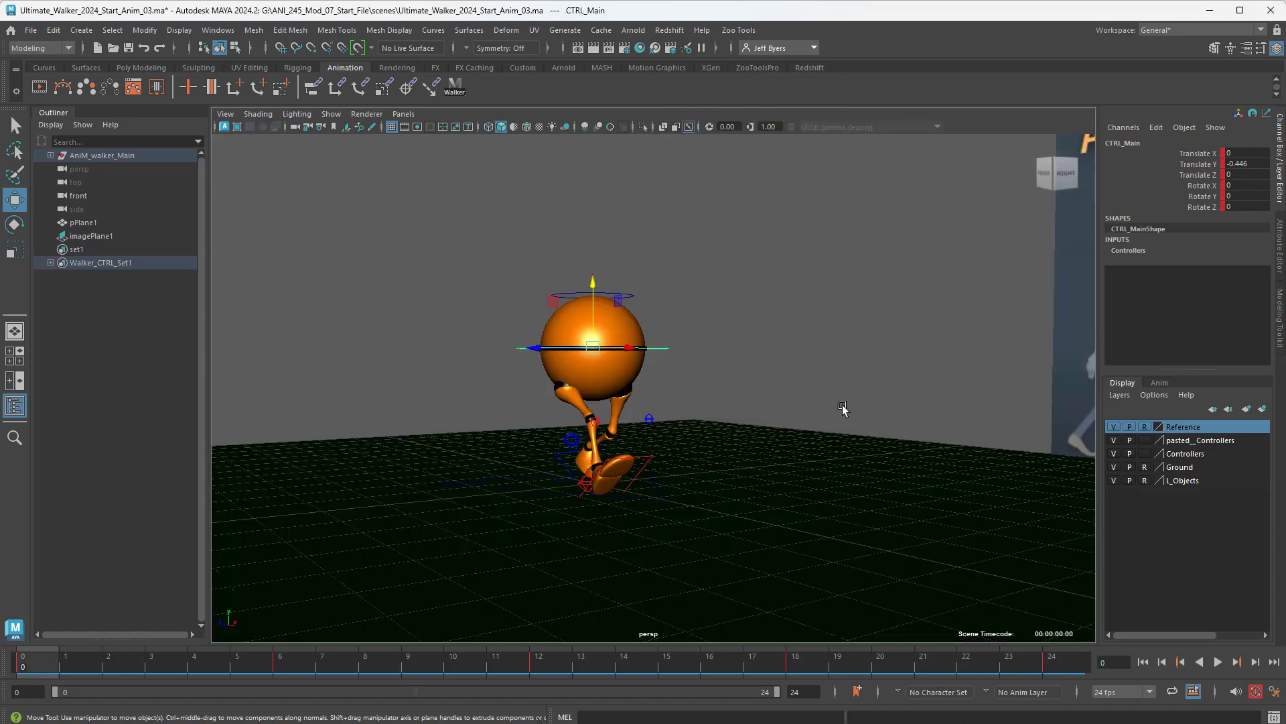
pyautogui.hotkey('alt', 'v')
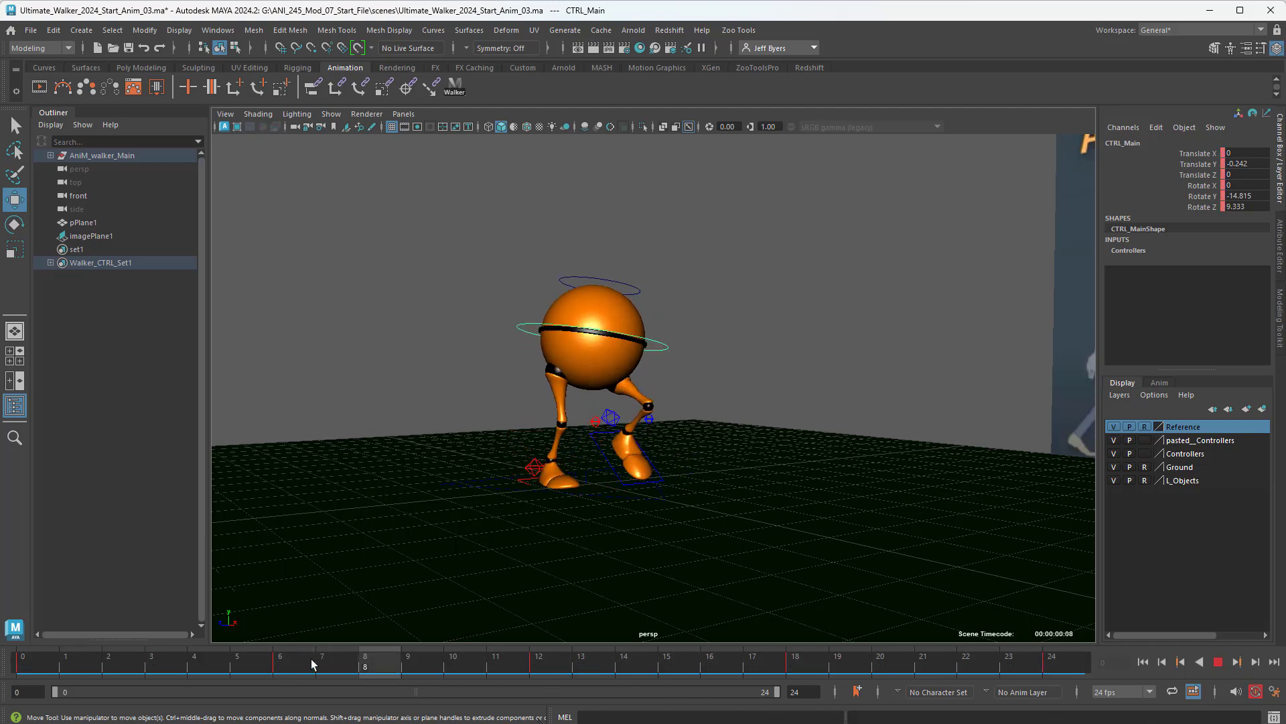
# Scrub back to frame 0 and replay the walk cycle in the perspective view to check the loop
pyautogui.moveTo(1064, 662); pyautogui.dragTo(48, 635)
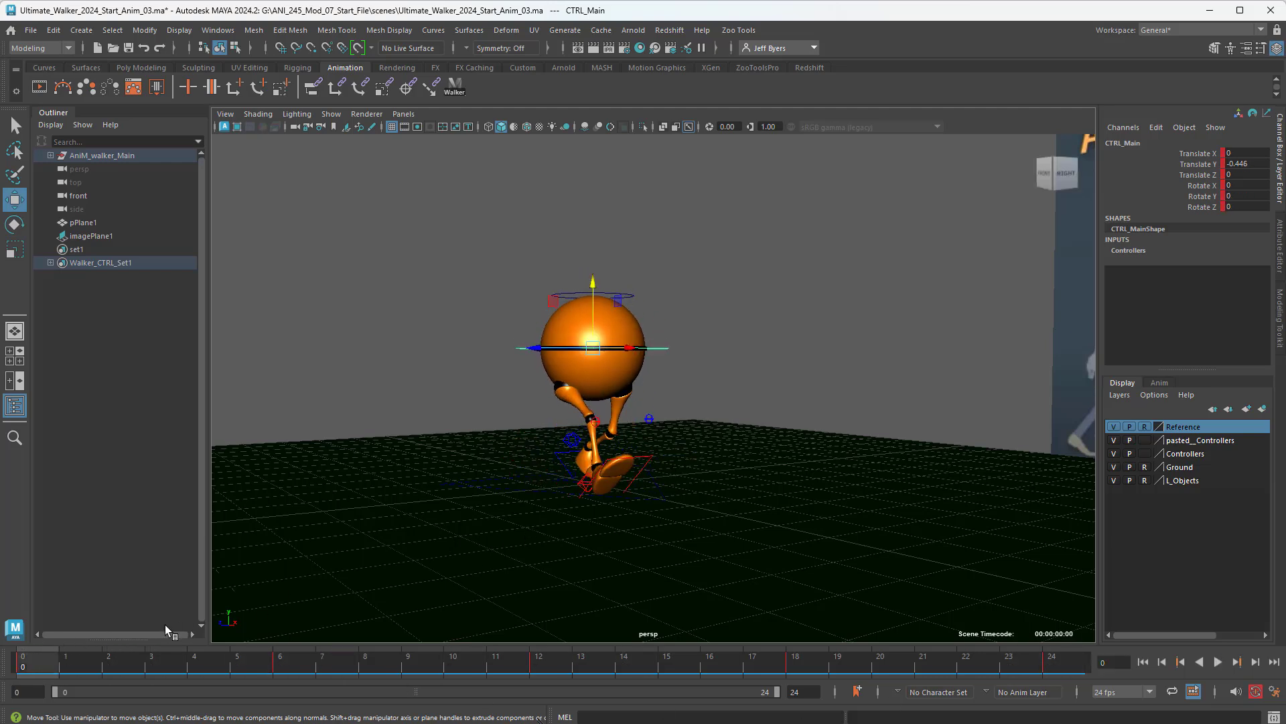
pyautogui.hotkey('alt', 'v')
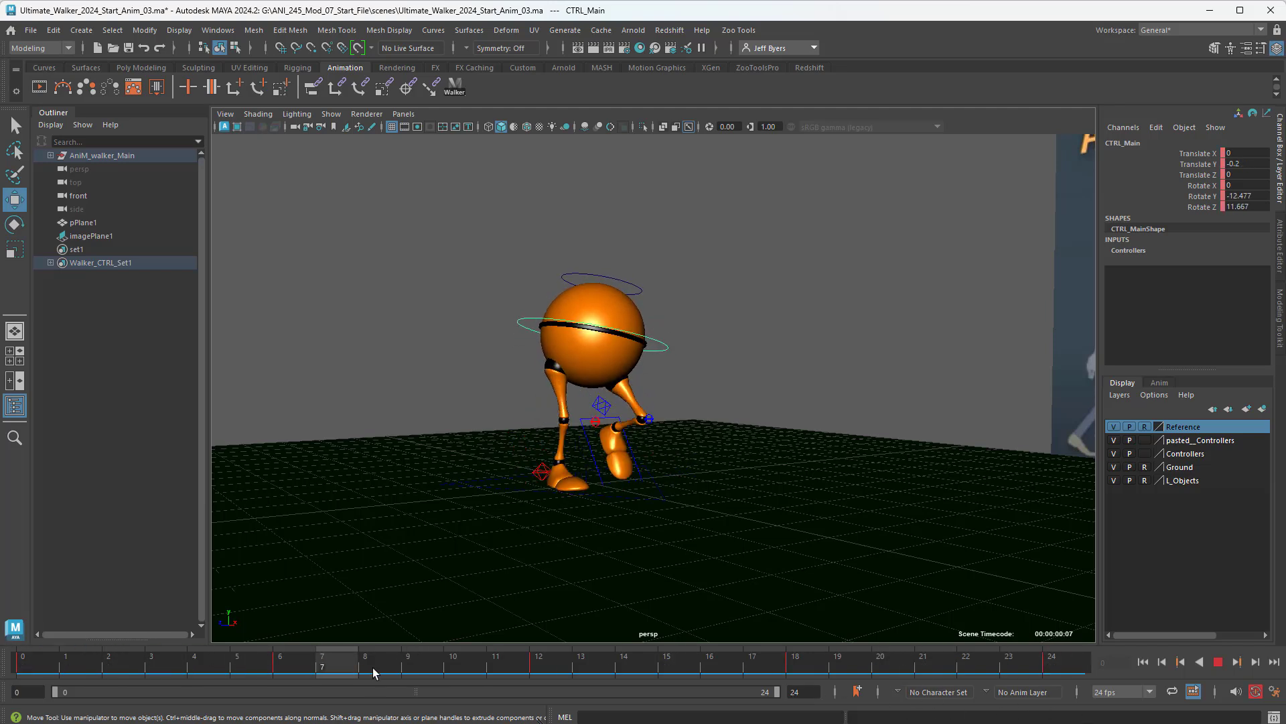
pyautogui.hotkey('alt', 'v')
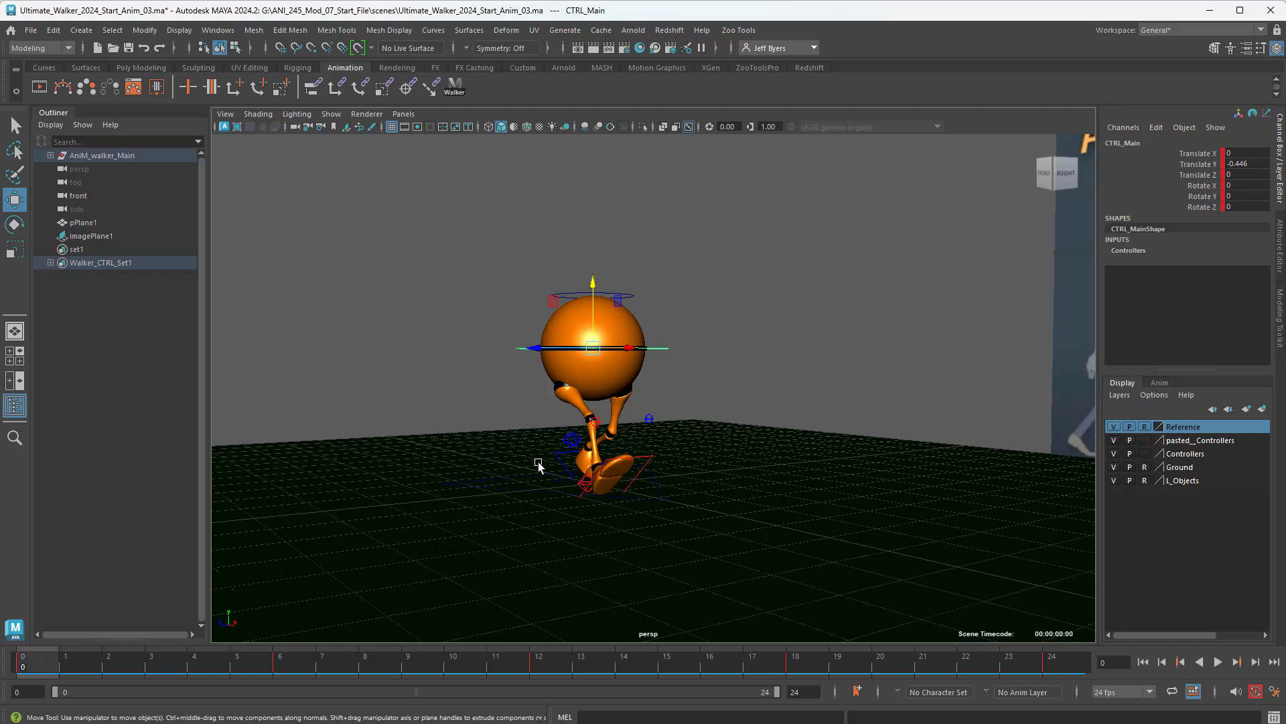
# Show the four-view layout and scrub the walk cycle from frame 0 to 24 to compare the poses
pyautogui.press('space')
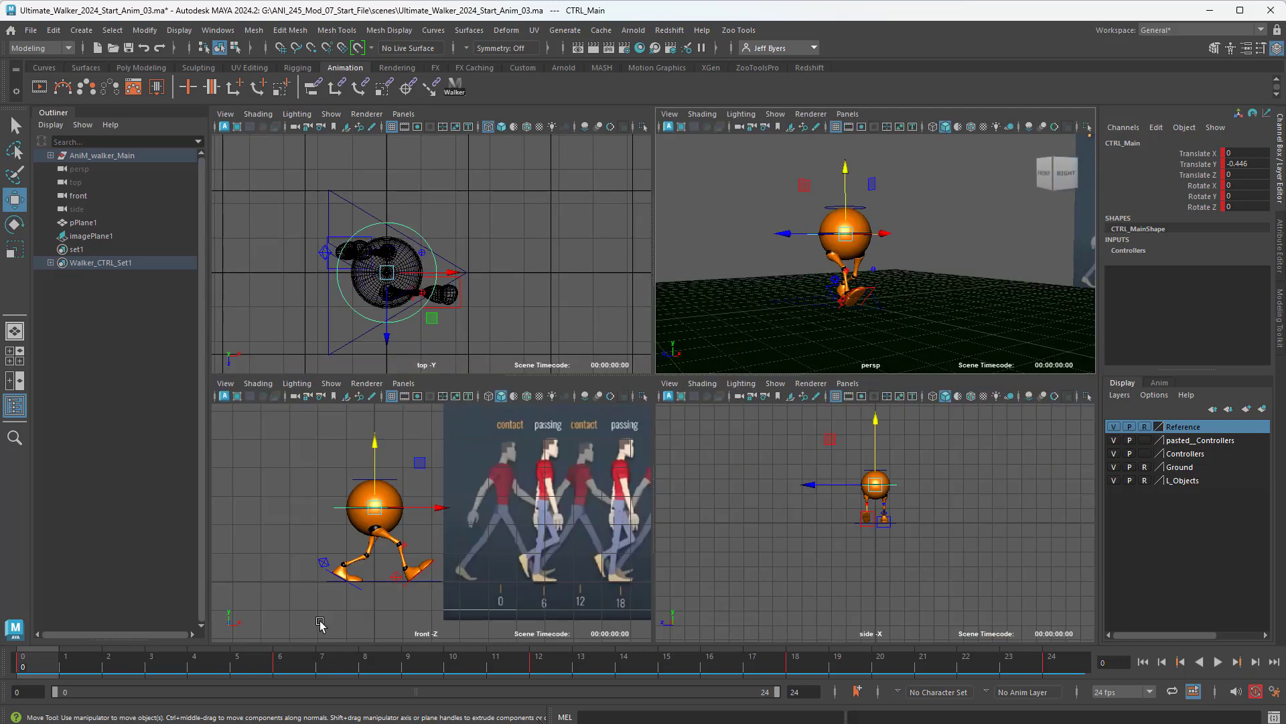
pyautogui.hotkey('alt', 'v')
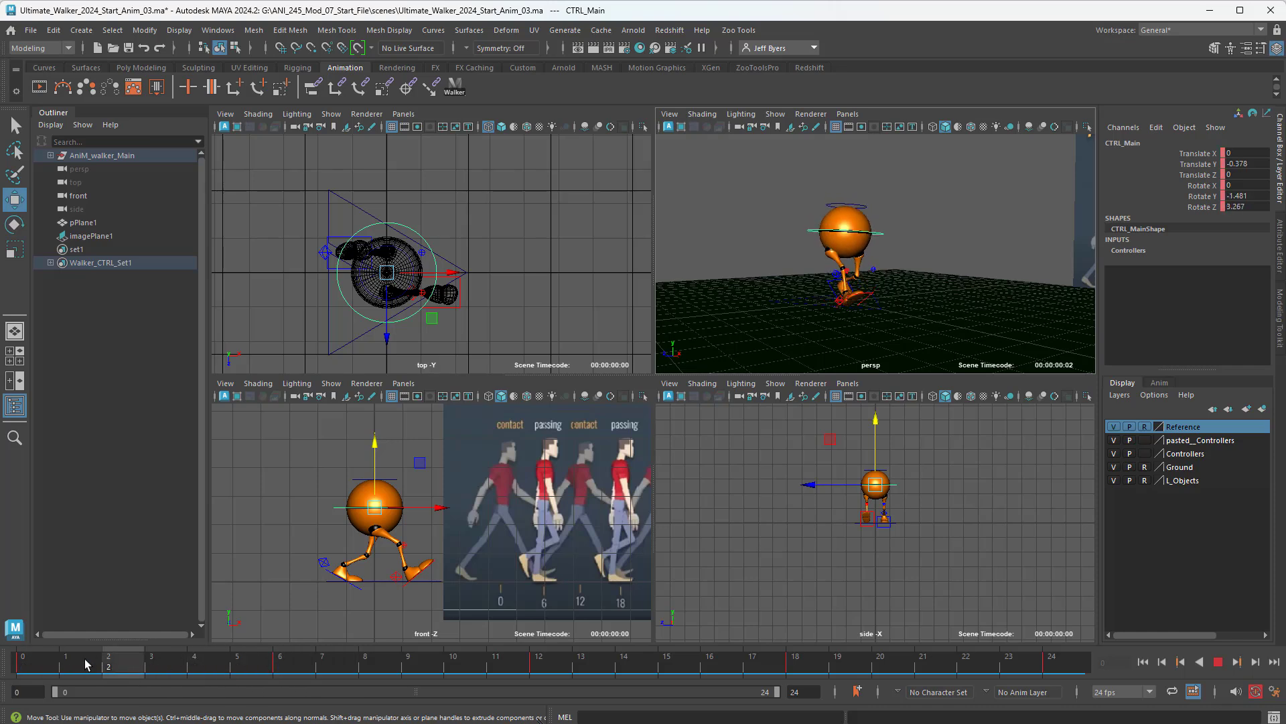
pyautogui.click(22, 670)
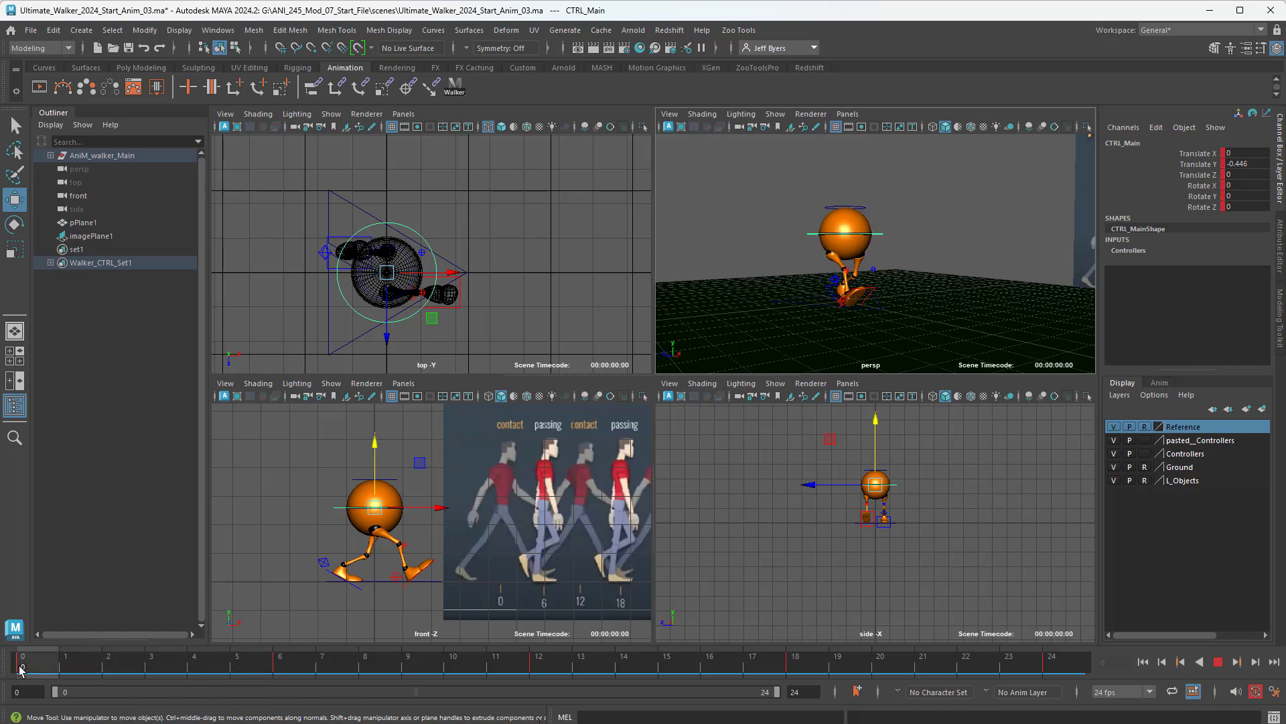
pyautogui.moveTo(19, 666); pyautogui.dragTo(792, 722)
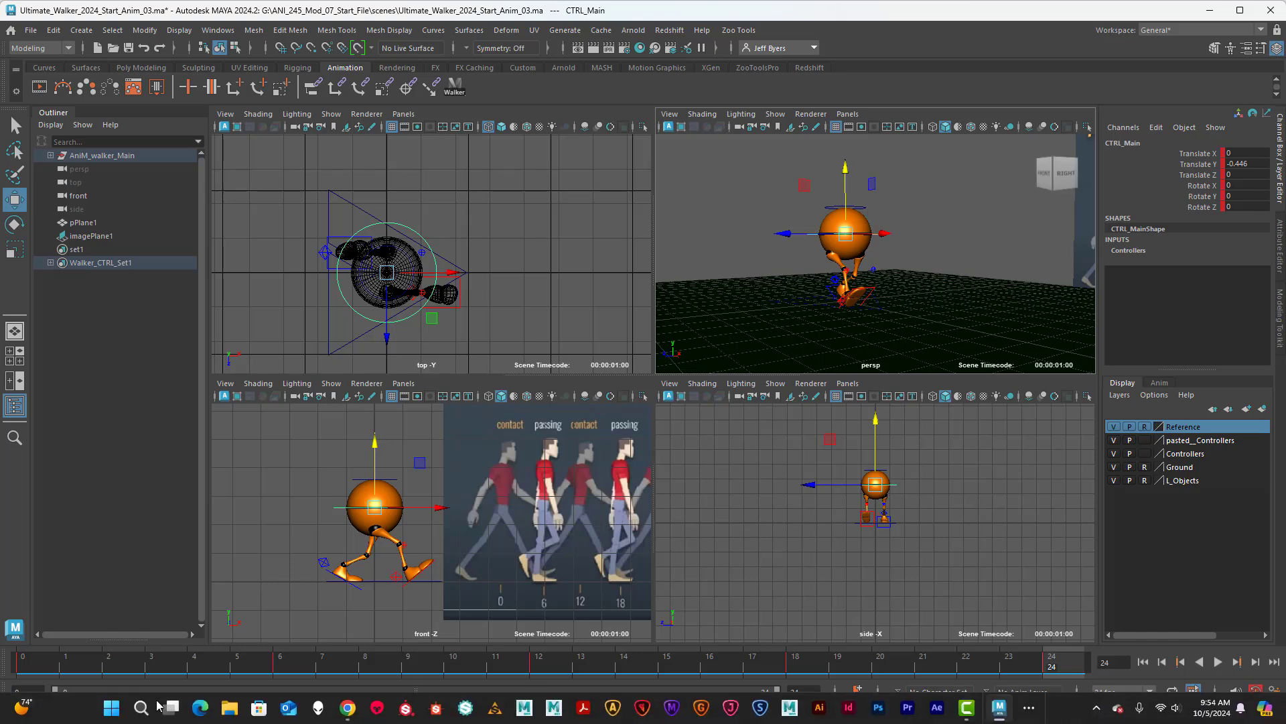
pyautogui.click(27, 665)
pyautogui.hotkey('alt', 'v')
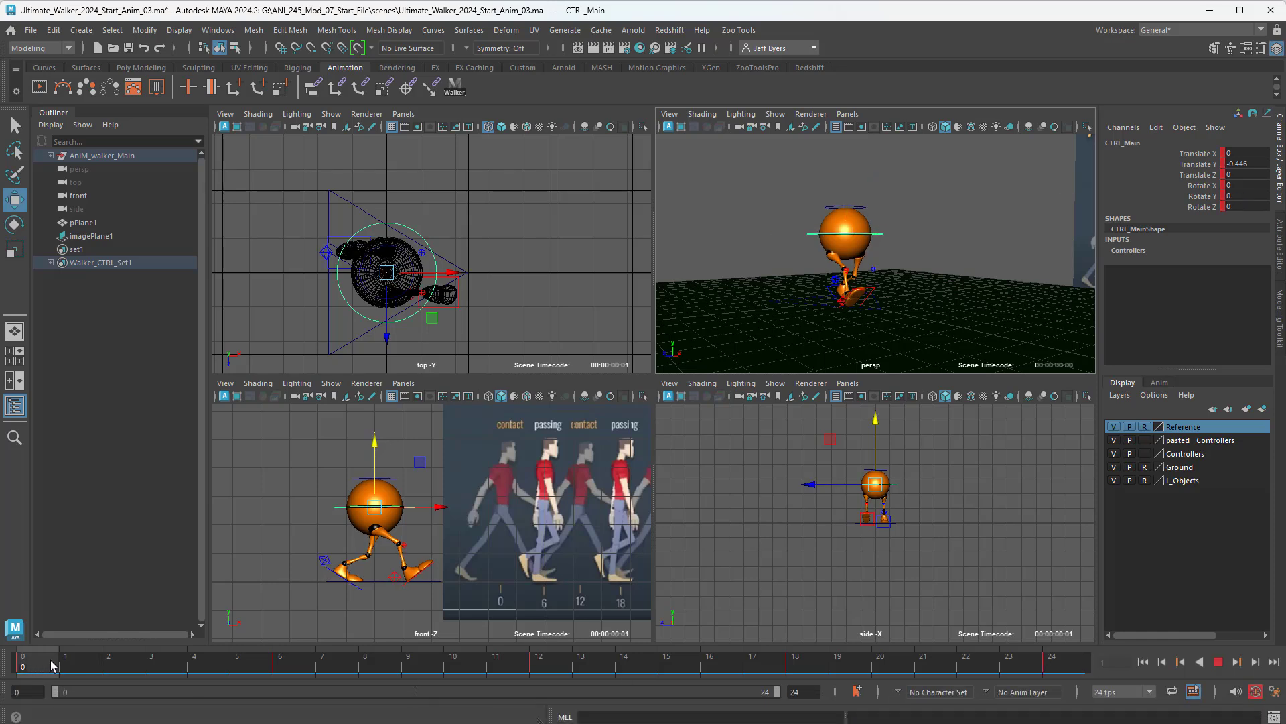
# At frame 3, squash the body by lowering the top control to Translate Y -0.25, and key it
pyautogui.moveTo(56, 665); pyautogui.dragTo(172, 668)
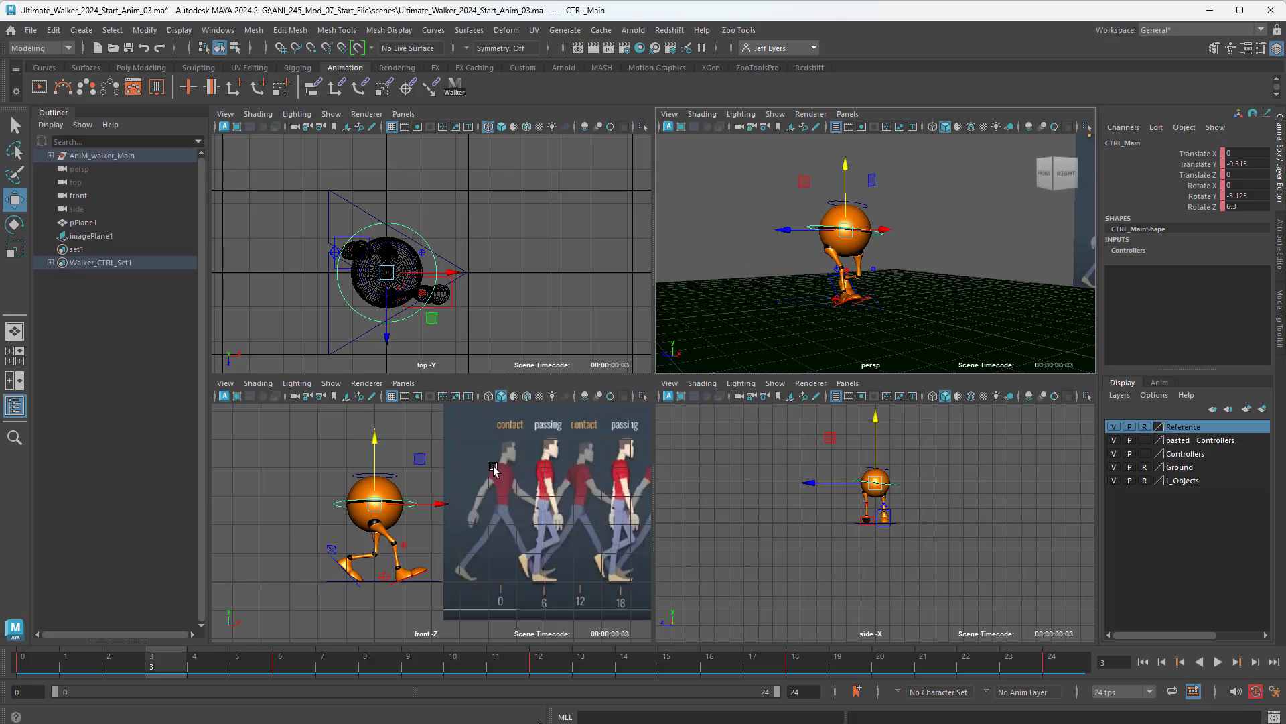
pyautogui.click(400, 475)
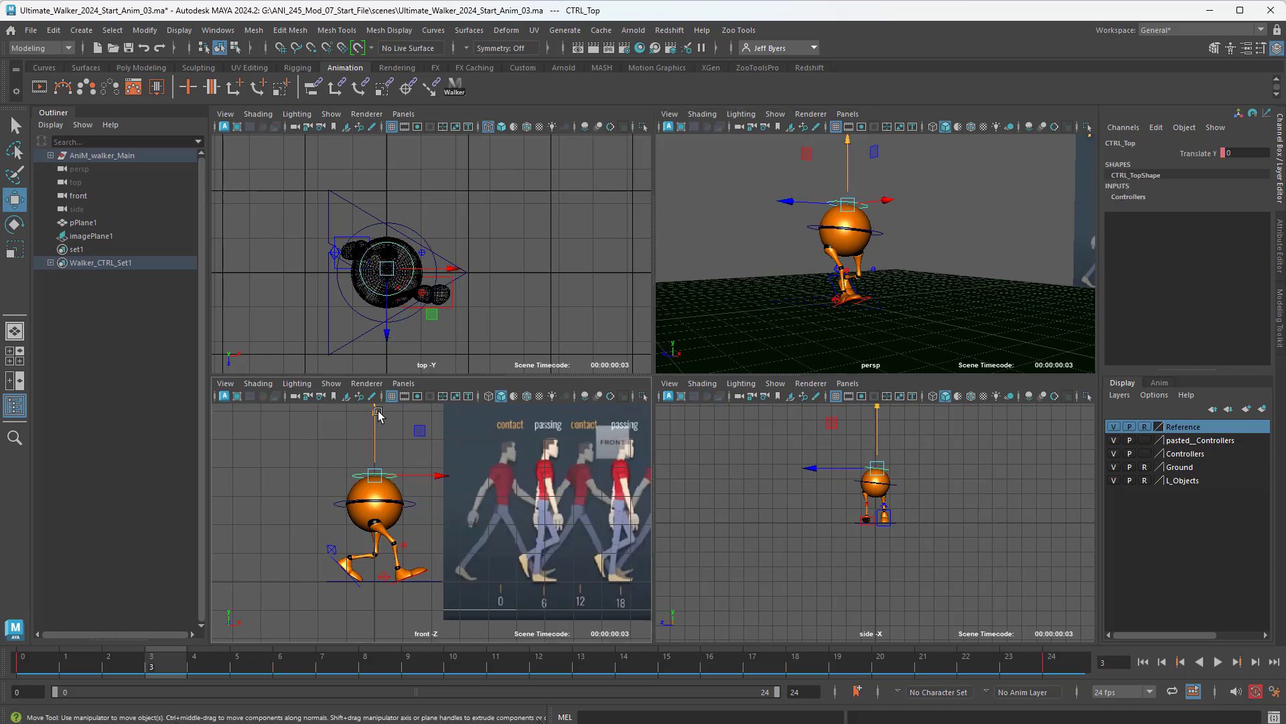
pyautogui.moveTo(374, 410); pyautogui.dragTo(374, 421)
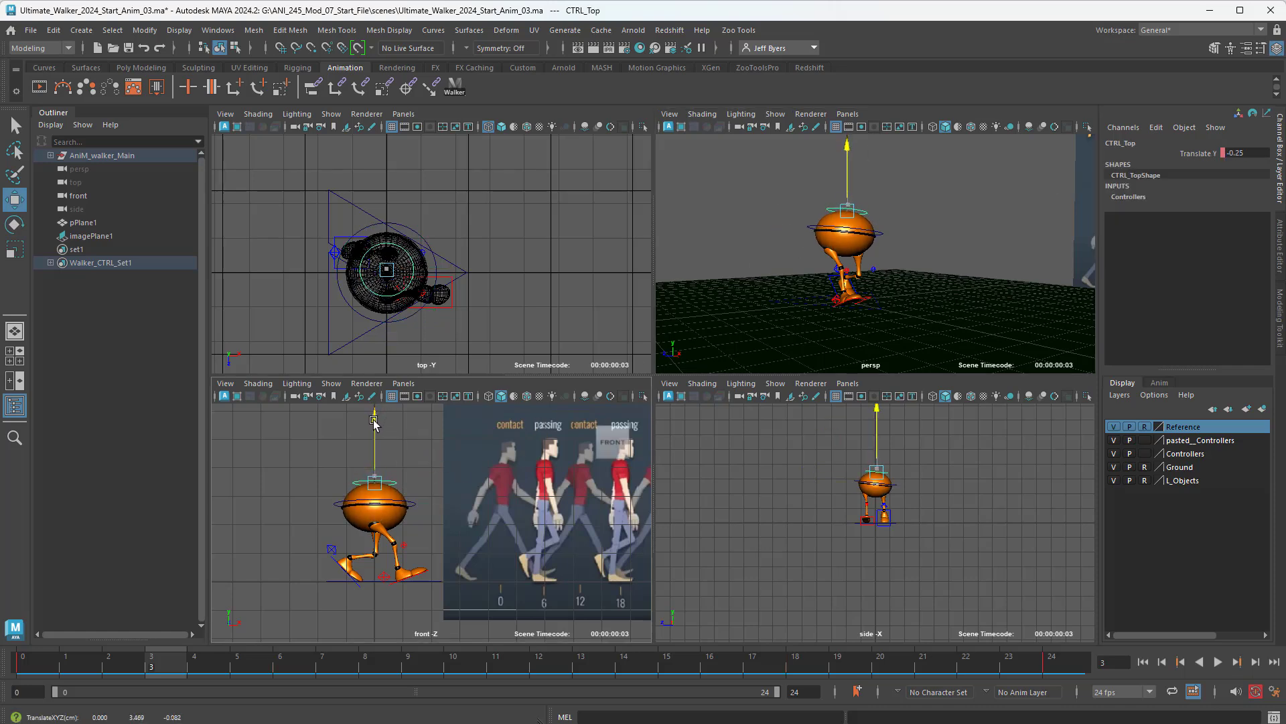
pyautogui.press('s')
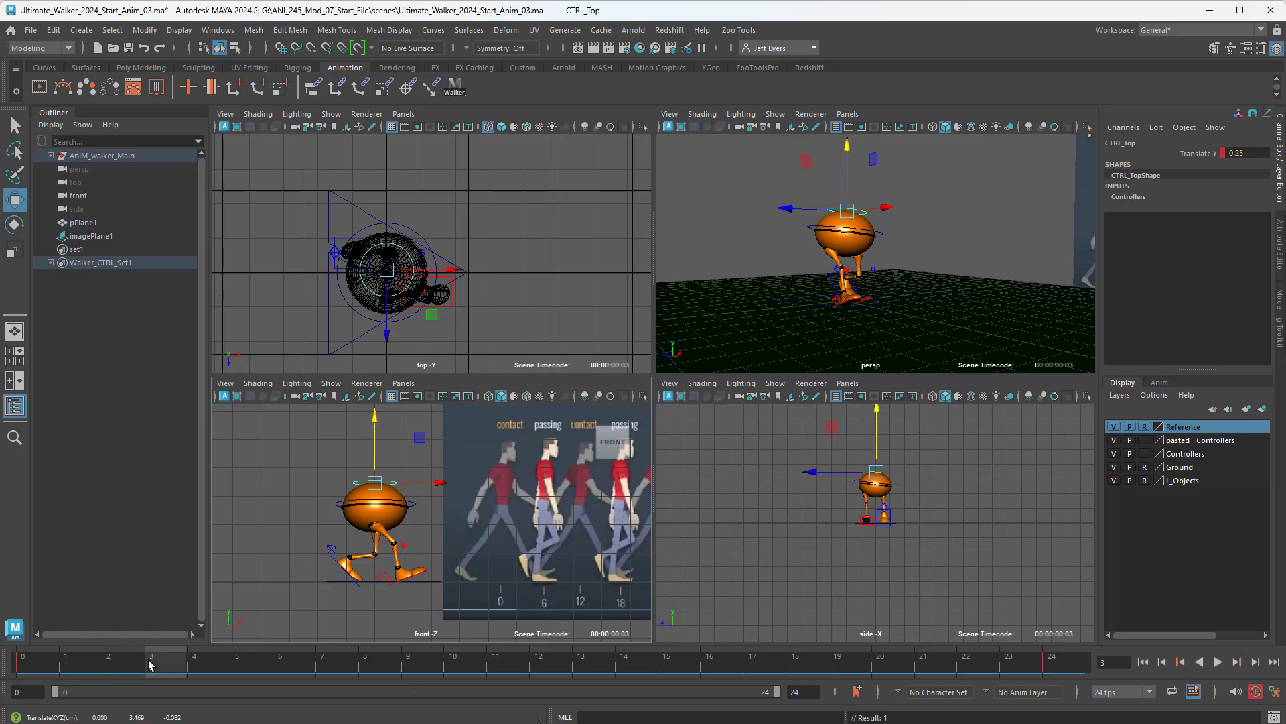
# At frame 9, stretch the body by raising the top control to Translate Y 0.25, and key it
pyautogui.moveTo(149, 663); pyautogui.dragTo(302, 670)
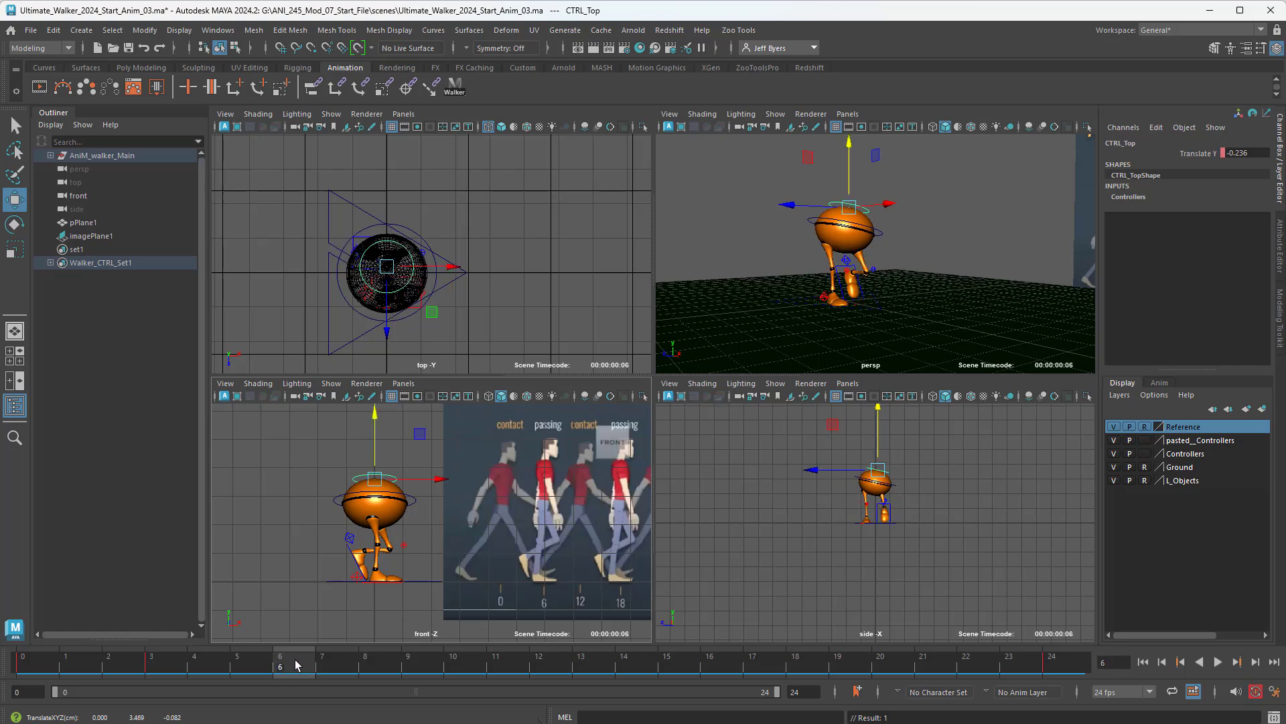
pyautogui.click(412, 501)
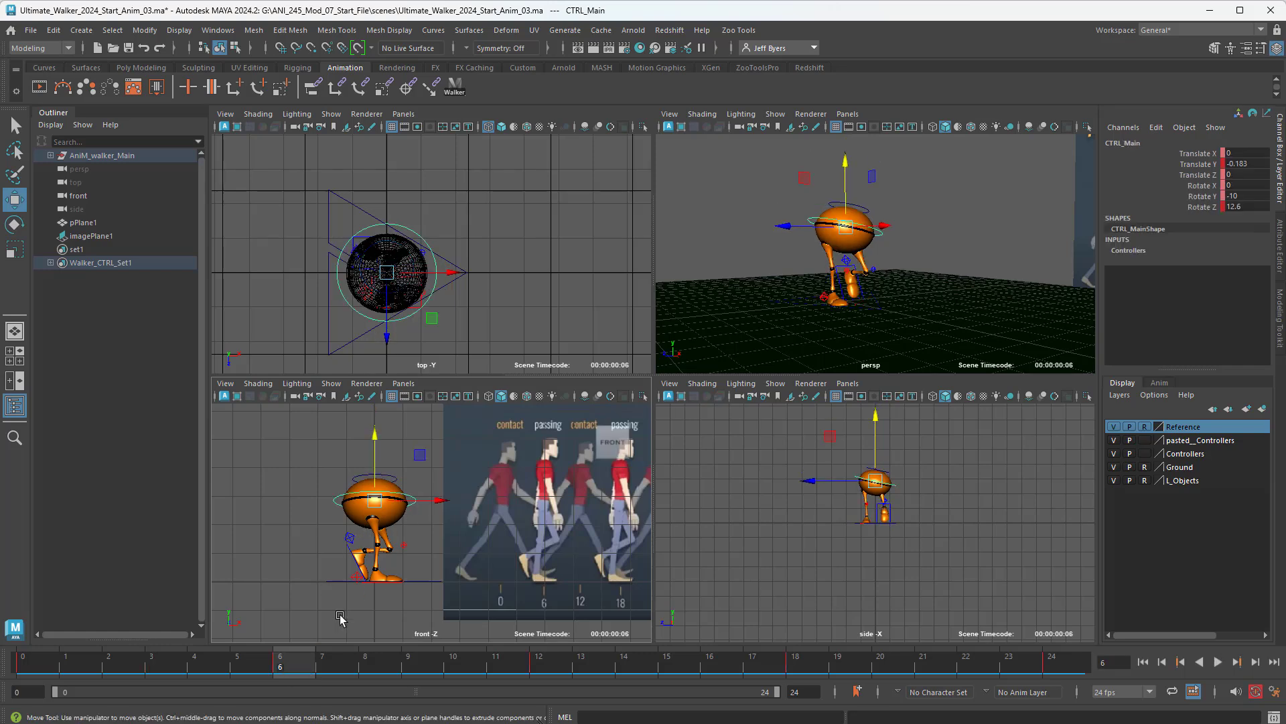
pyautogui.hotkey('alt', 'v')
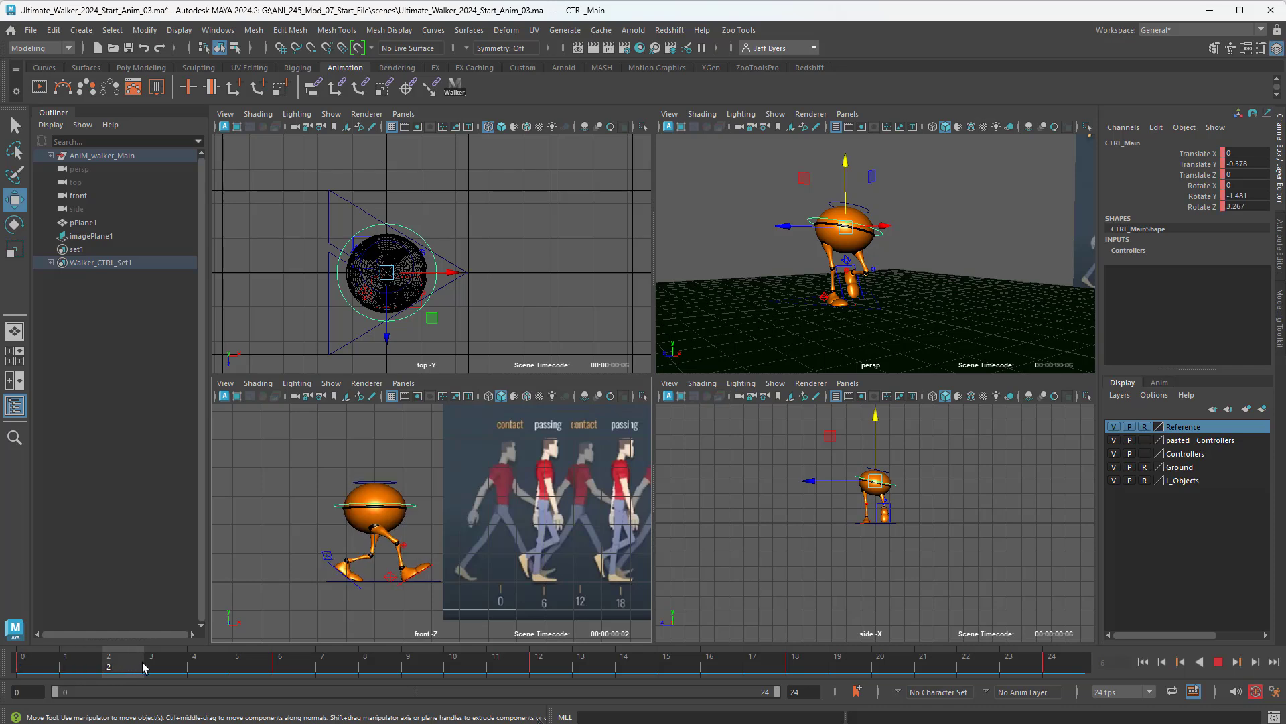
pyautogui.moveTo(222, 672); pyautogui.dragTo(408, 675)
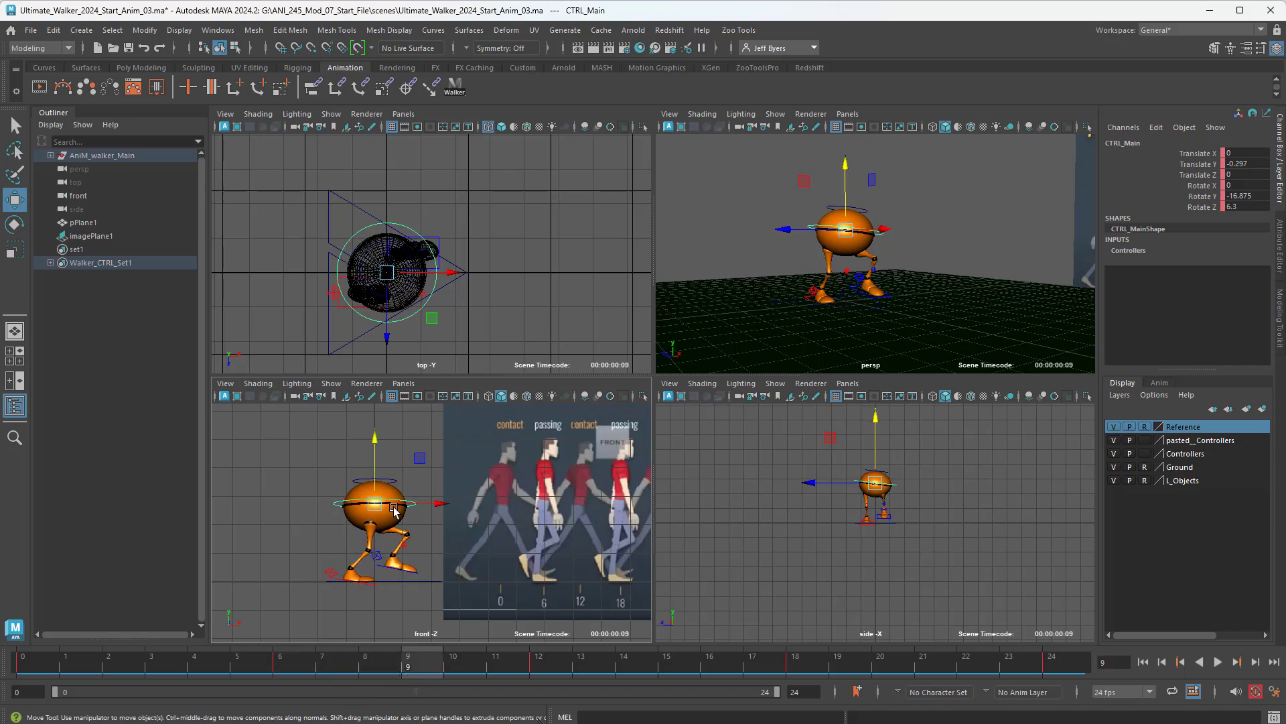
pyautogui.click(397, 473)
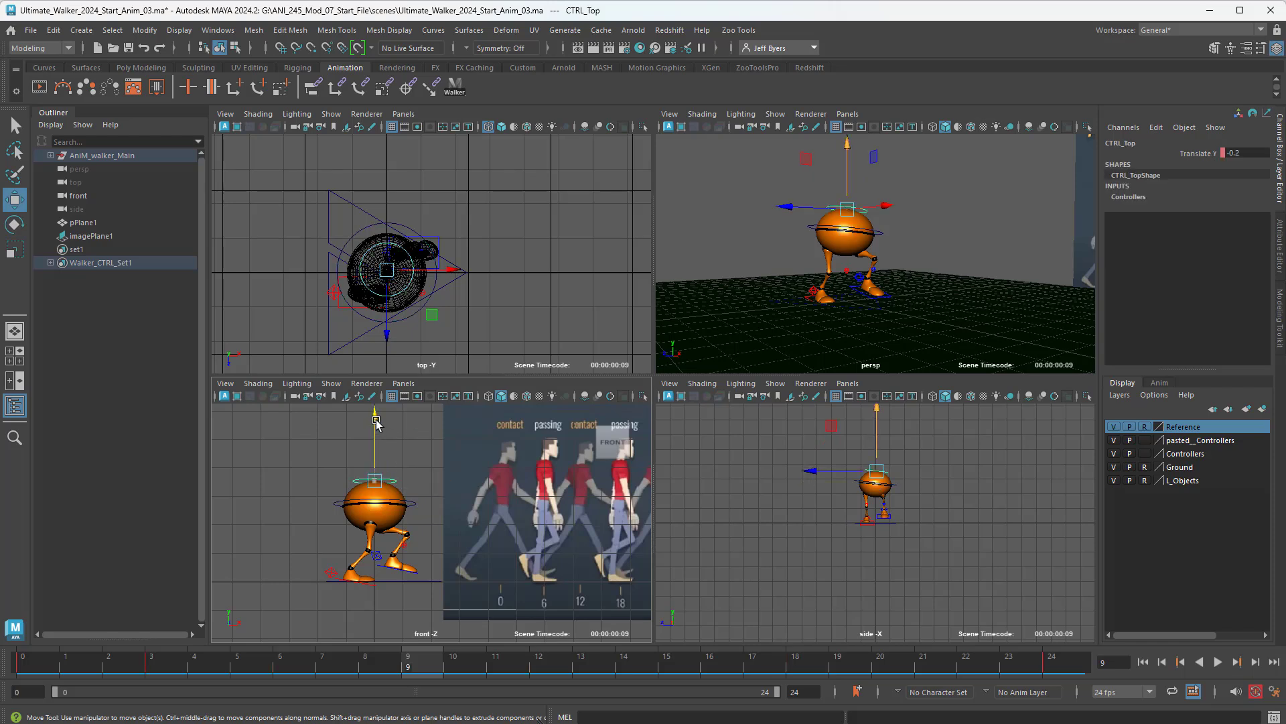
pyautogui.moveTo(377, 422); pyautogui.dragTo(379, 409)
pyautogui.press('s')
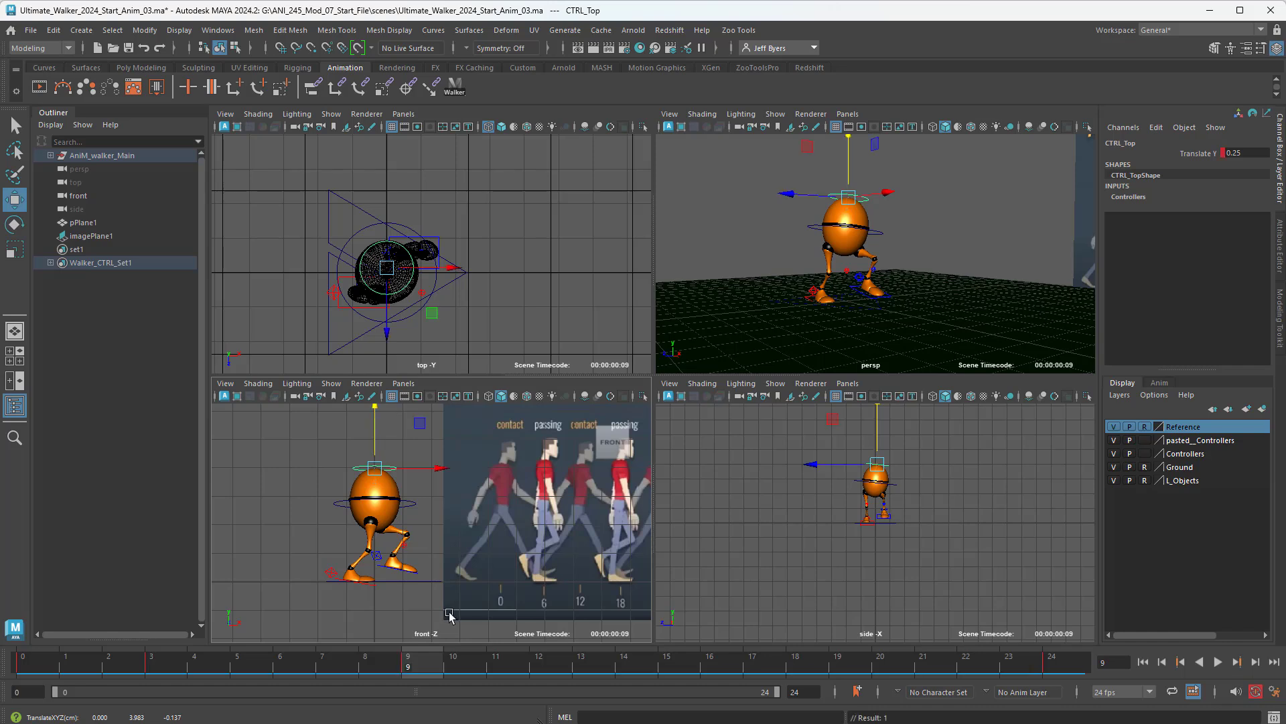
# At frame 15, squash the body again by keying the top control at Translate Y -0.25
pyautogui.hotkey('alt', 'v')
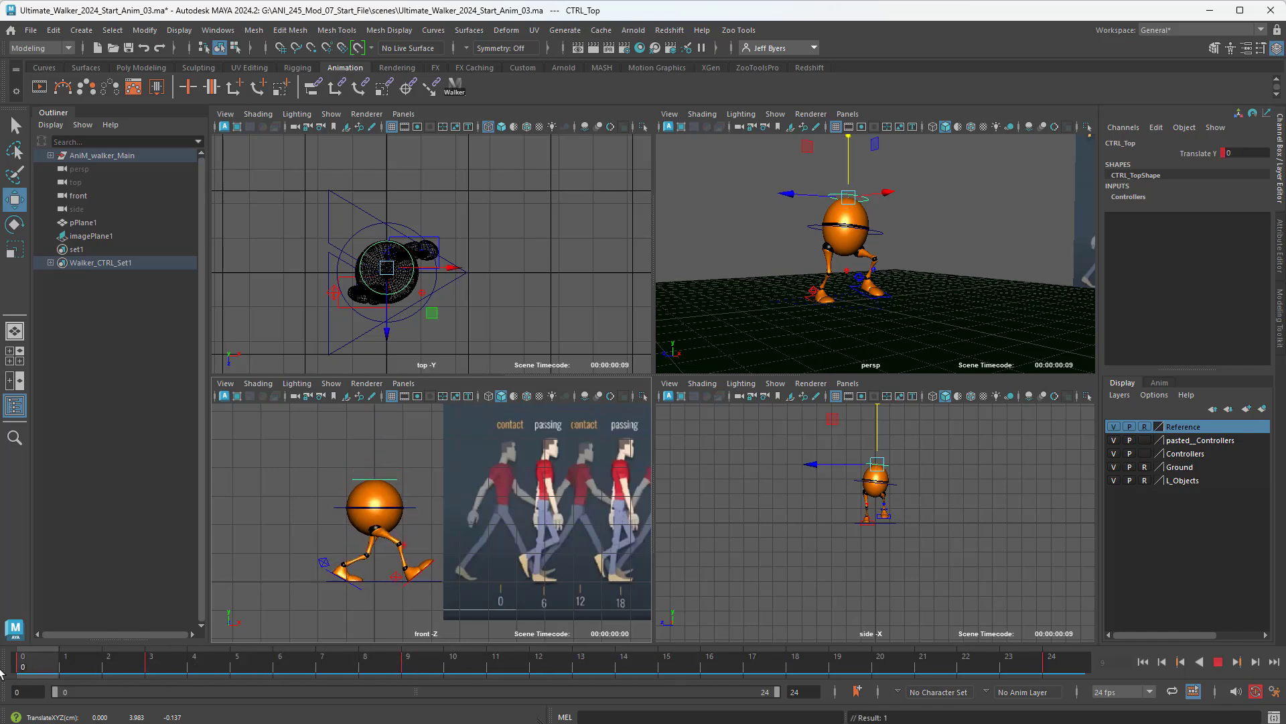
pyautogui.moveTo(143, 664); pyautogui.dragTo(419, 668)
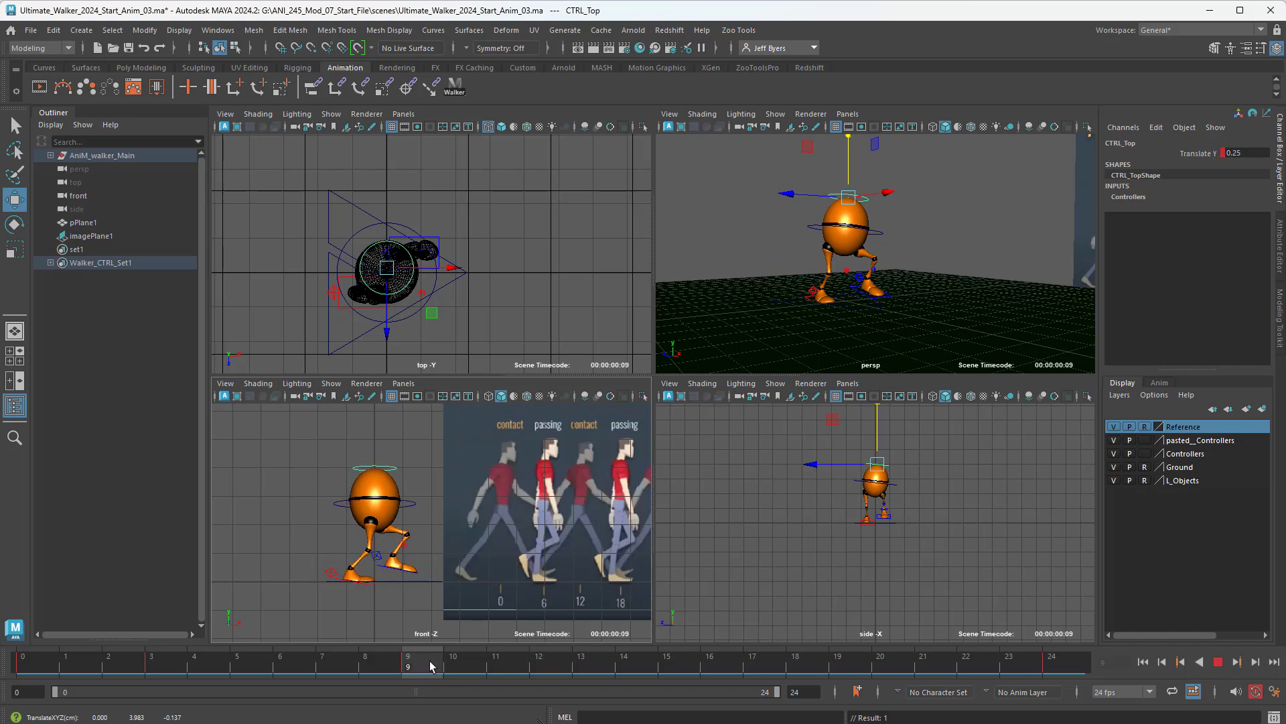
pyautogui.click(414, 503)
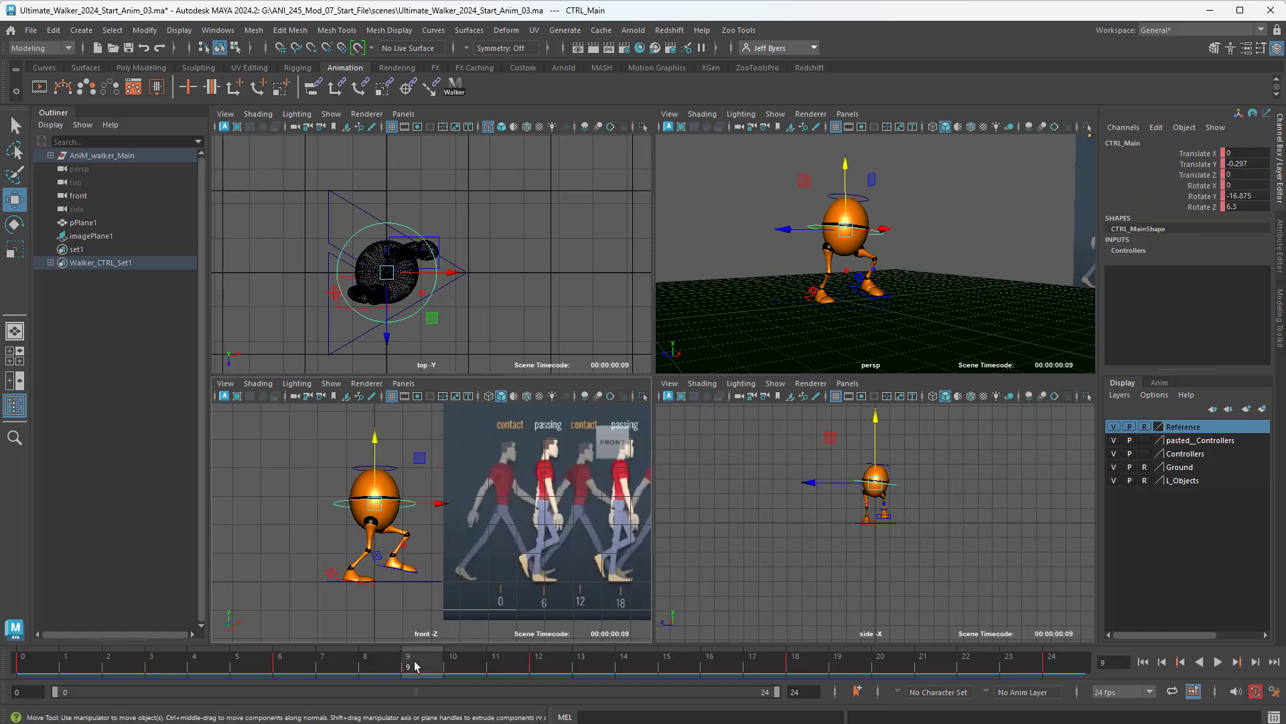
pyautogui.moveTo(415, 665); pyautogui.dragTo(667, 670)
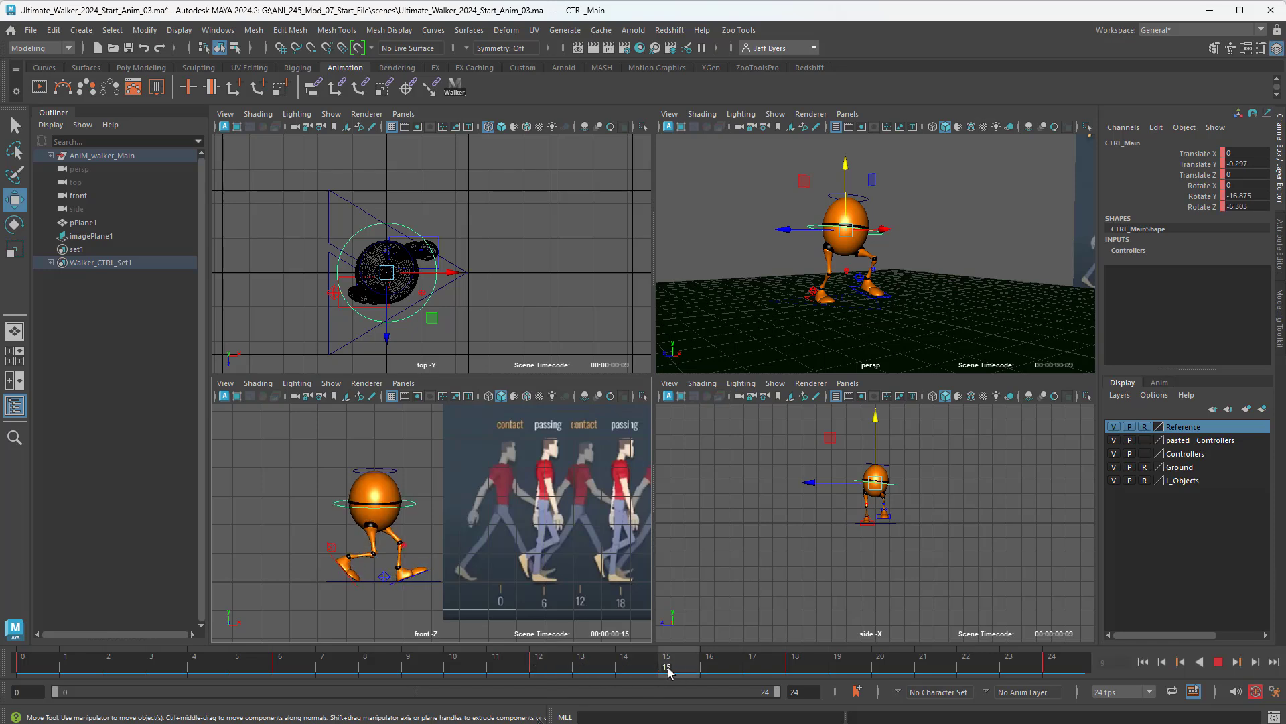
pyautogui.click(393, 472)
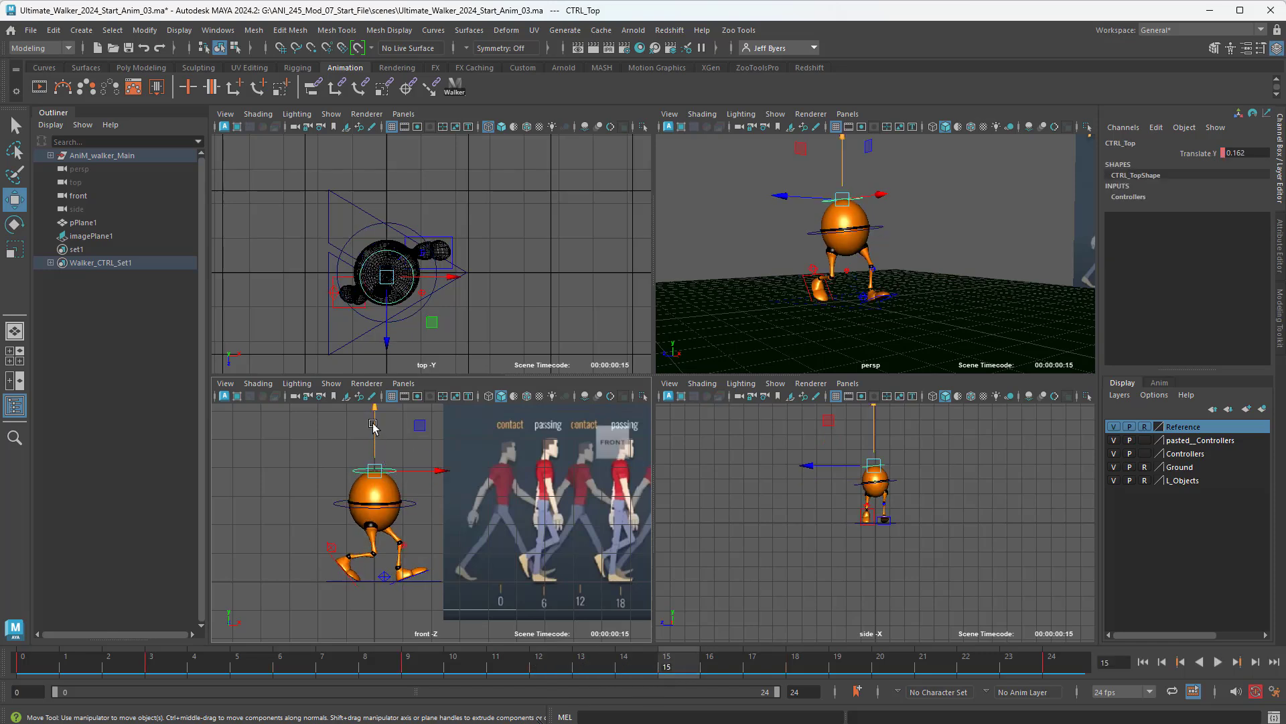
pyautogui.moveTo(373, 418); pyautogui.dragTo(371, 432)
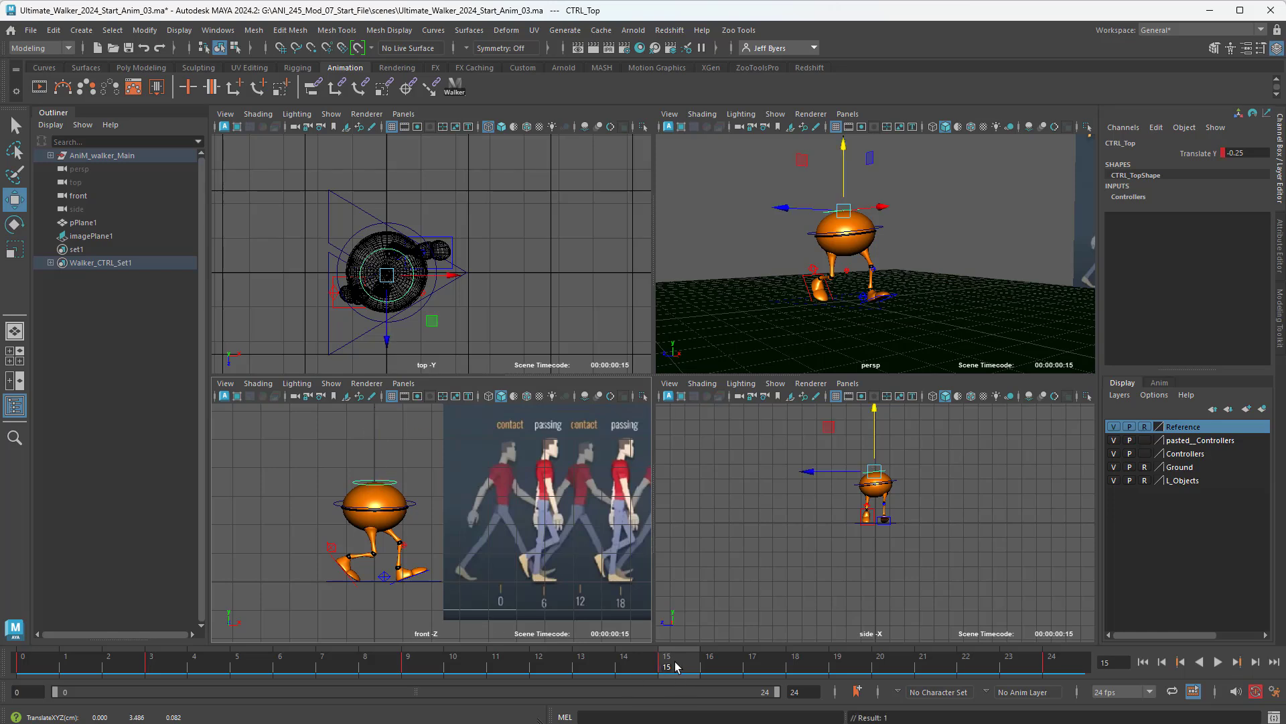
# At frame 21, stretch the body again by keying the top control at Translate Y 0.25
pyautogui.moveTo(657, 661); pyautogui.dragTo(923, 669)
pyautogui.click(417, 504)
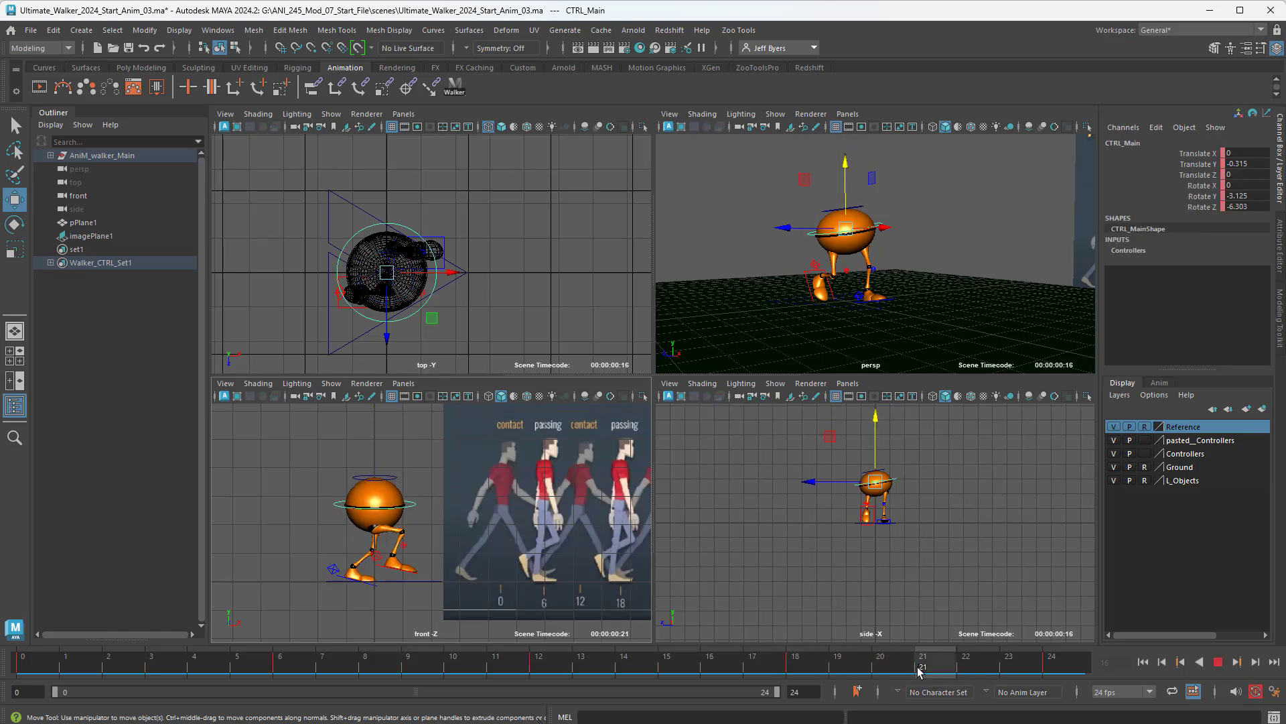
pyautogui.click(393, 478)
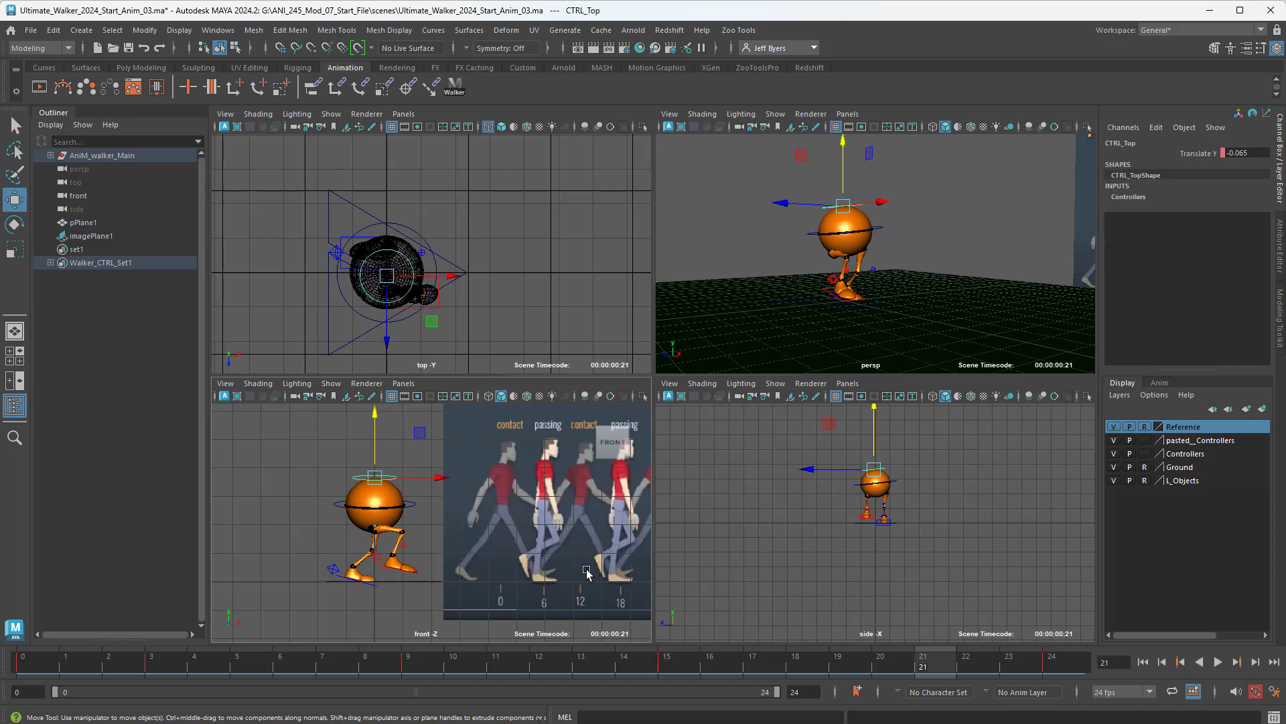
pyautogui.moveTo(375, 414); pyautogui.dragTo(378, 406)
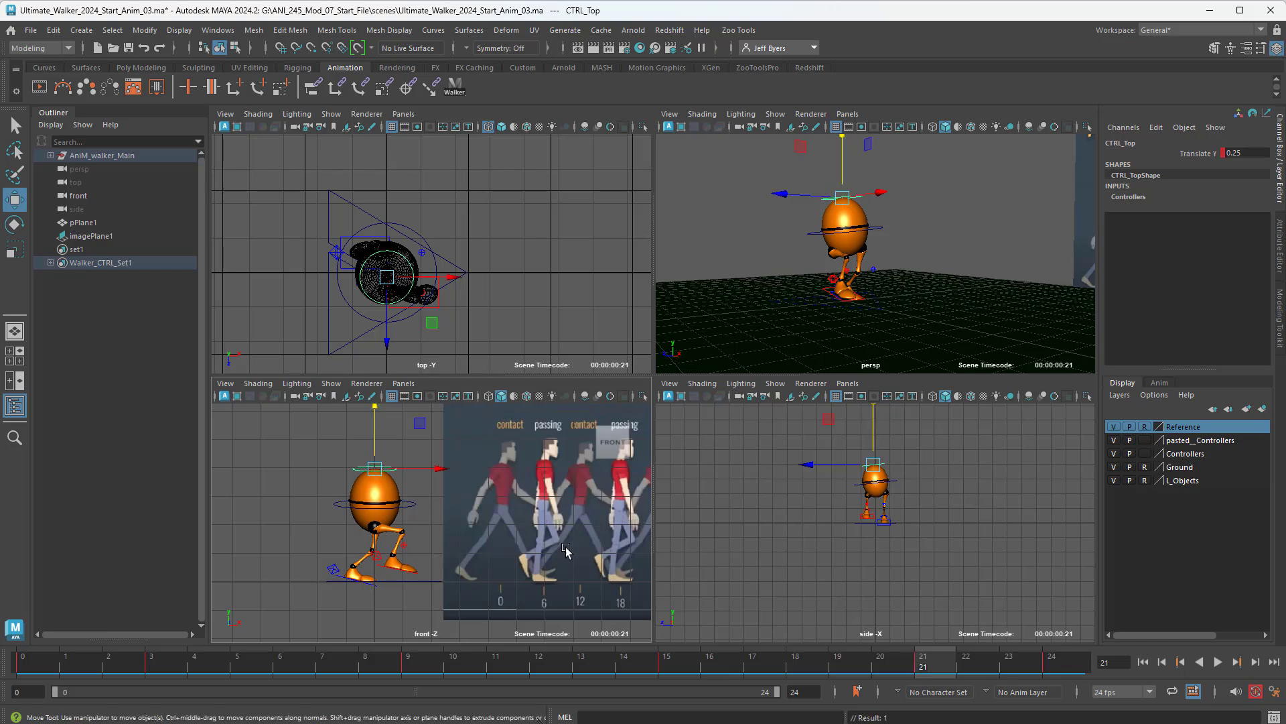
# Scrub through the full cycle to frame 24 with the main hip control selected to review the squash and stretch
pyautogui.moveTo(941, 669); pyautogui.dragTo(1134, 722)
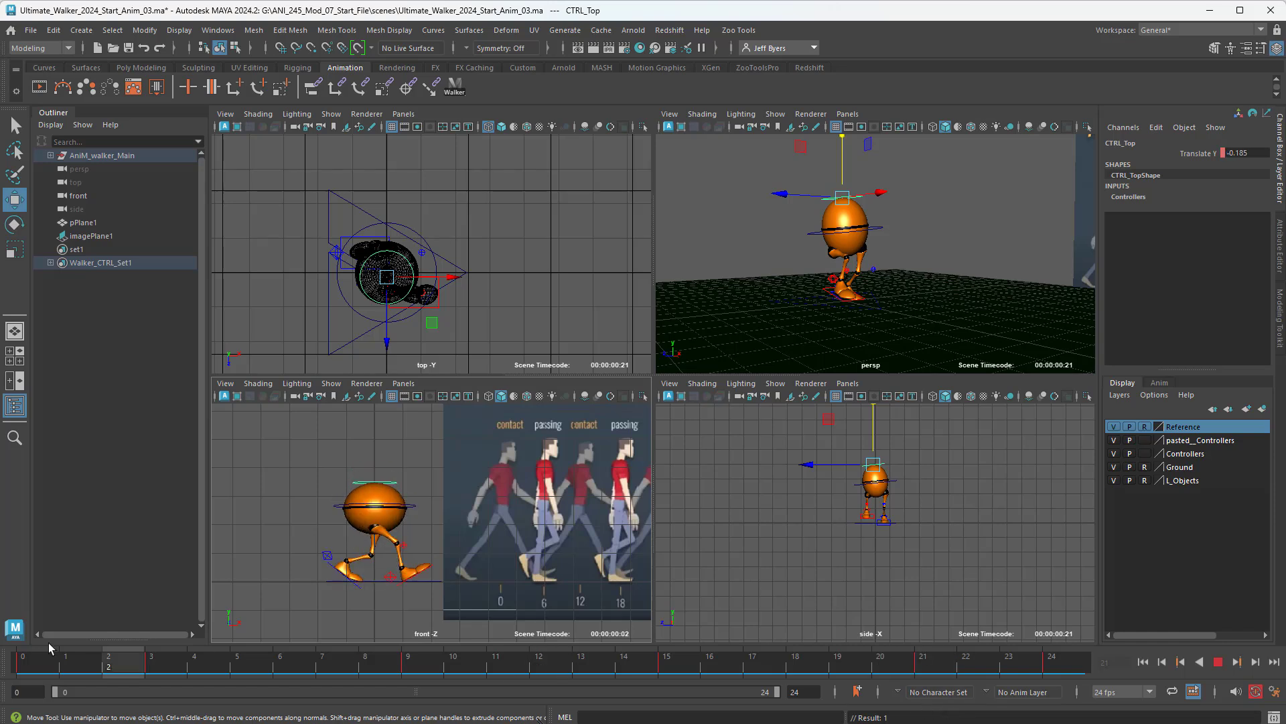
pyautogui.moveTo(49, 643); pyautogui.dragTo(166, 679)
pyautogui.moveTo(247, 686); pyautogui.dragTo(278, 662)
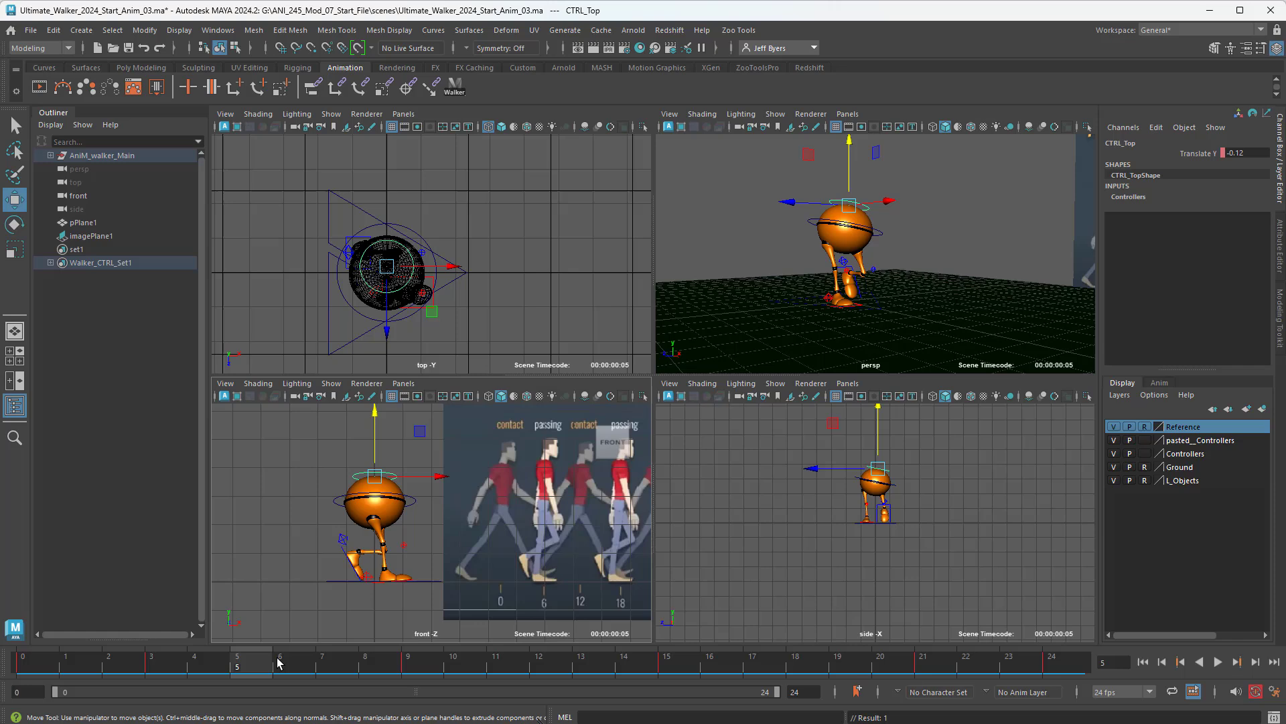
pyautogui.click(415, 501)
pyautogui.moveTo(248, 671); pyautogui.dragTo(2, 649)
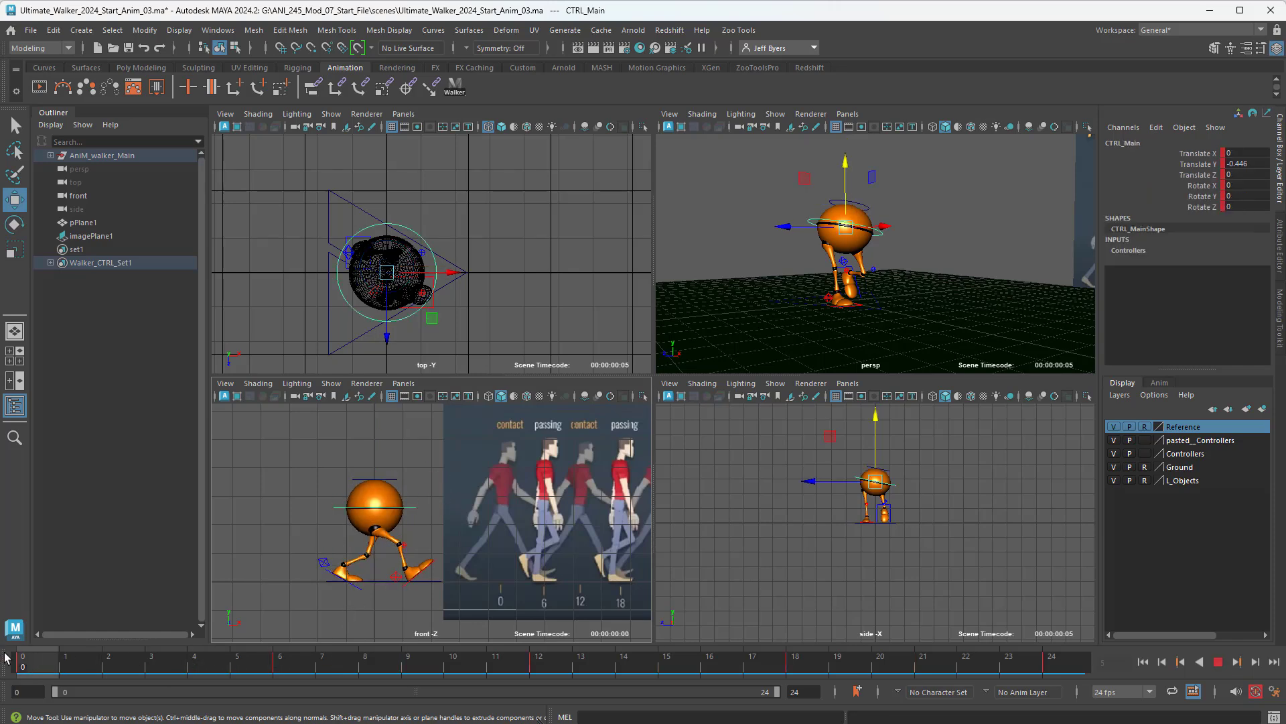
pyautogui.moveTo(83, 665)
pyautogui.mouseDown()
pyautogui.moveTo(338, 690)
pyautogui.moveTo(492, 683)
pyautogui.moveTo(712, 716)
pyautogui.moveTo(1053, 720)
pyautogui.mouseUp()
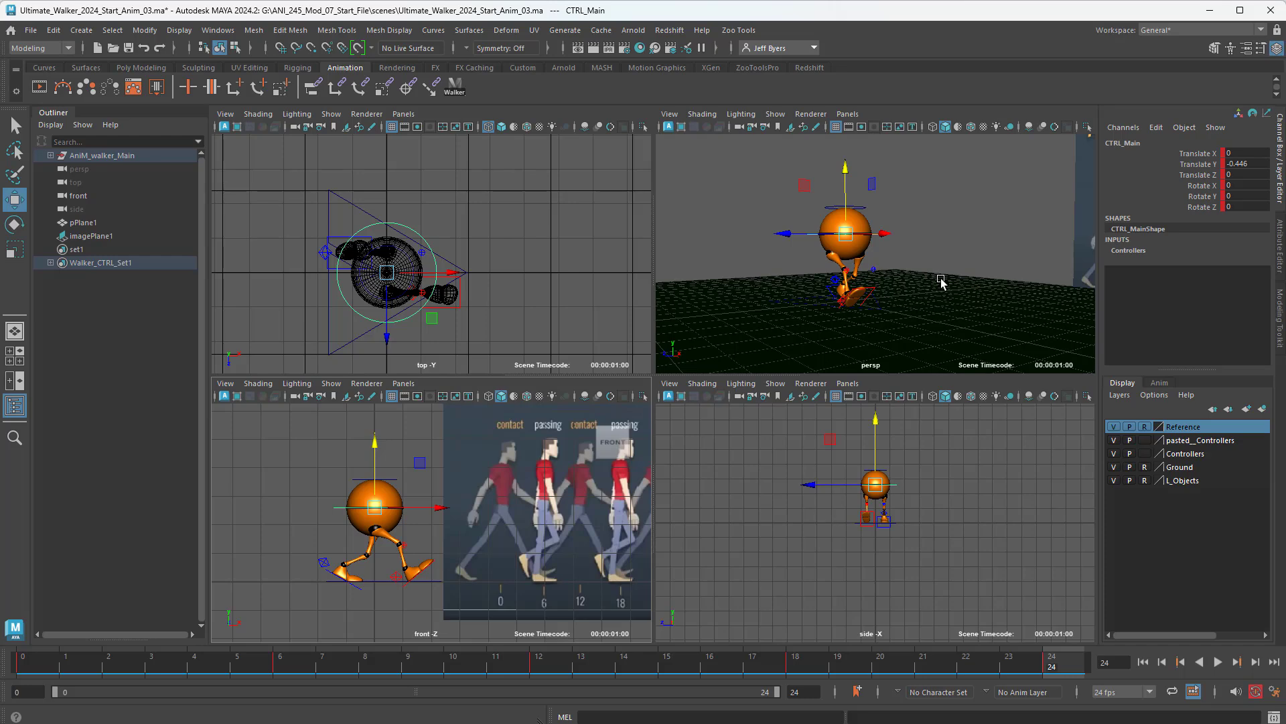
# Play the walk cycle from frame 0 in an enlarged perspective view to examine the squash and stretch, and stop playback
pyautogui.press('space')
pyautogui.keyDown('alt'); pyautogui.moveTo(781, 410); pyautogui.dragTo(801, 425); pyautogui.keyUp('alt')
pyautogui.click(1143, 662)
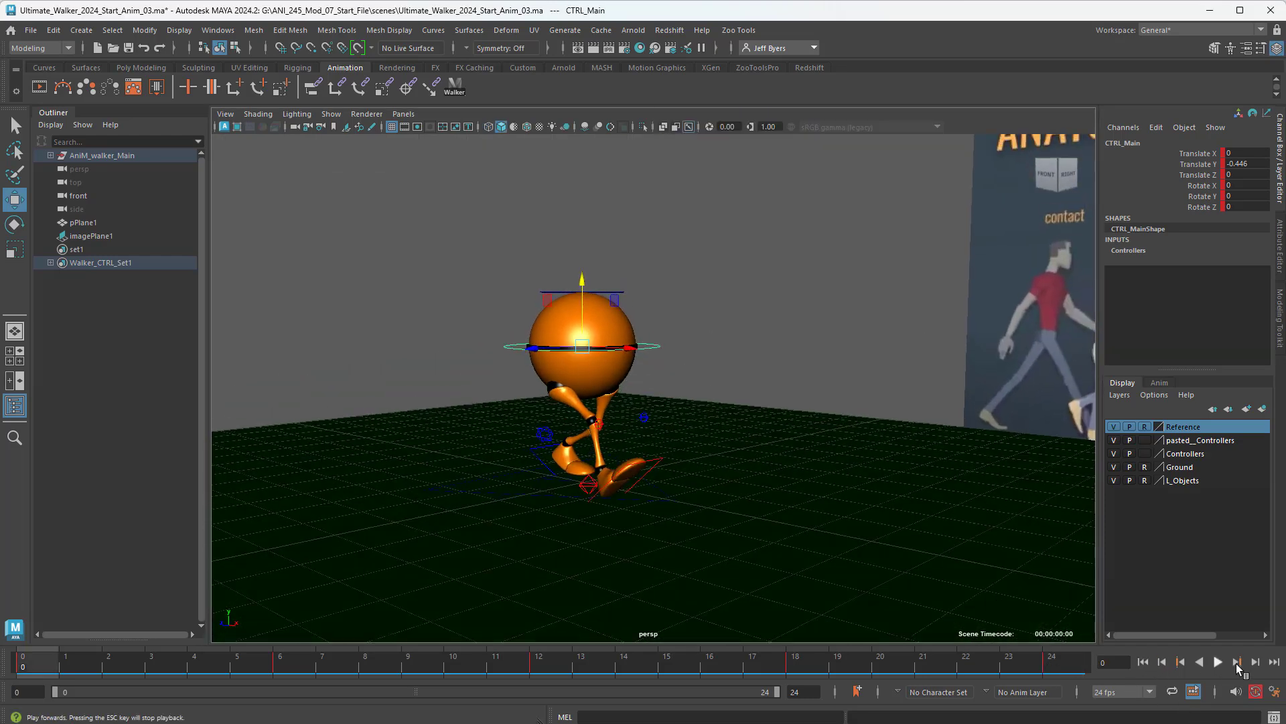
pyautogui.click(1217, 664)
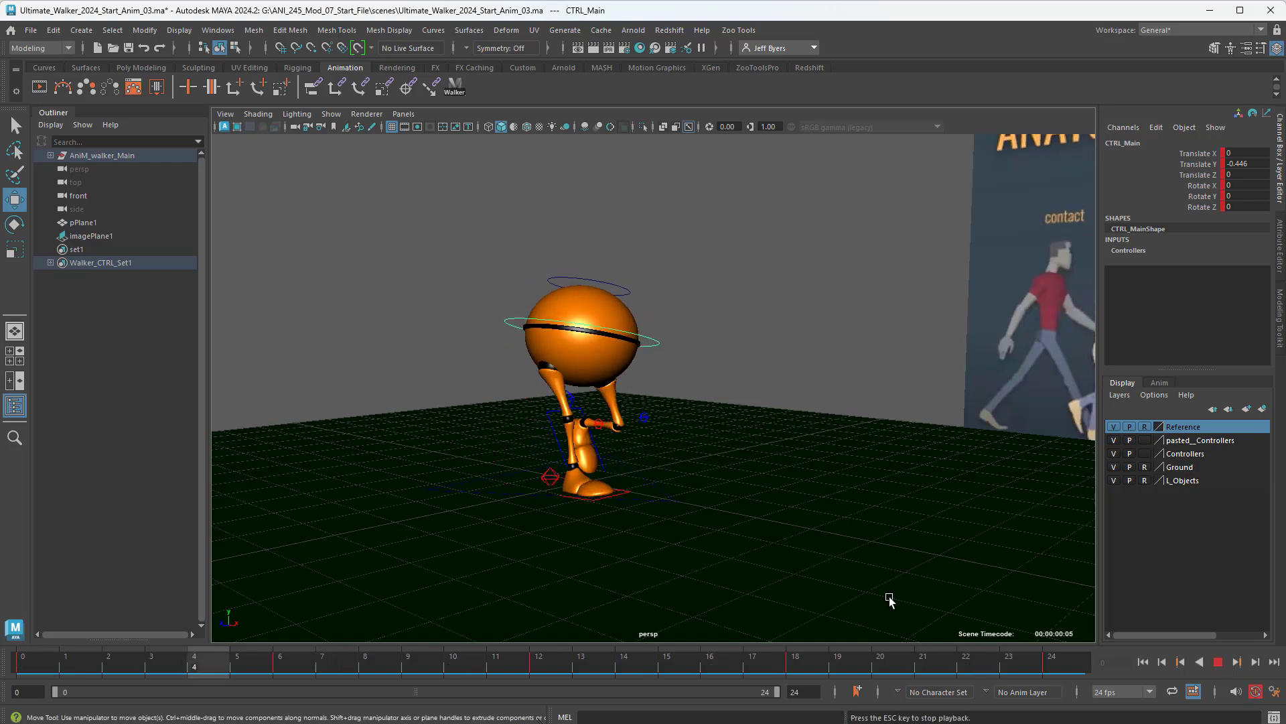
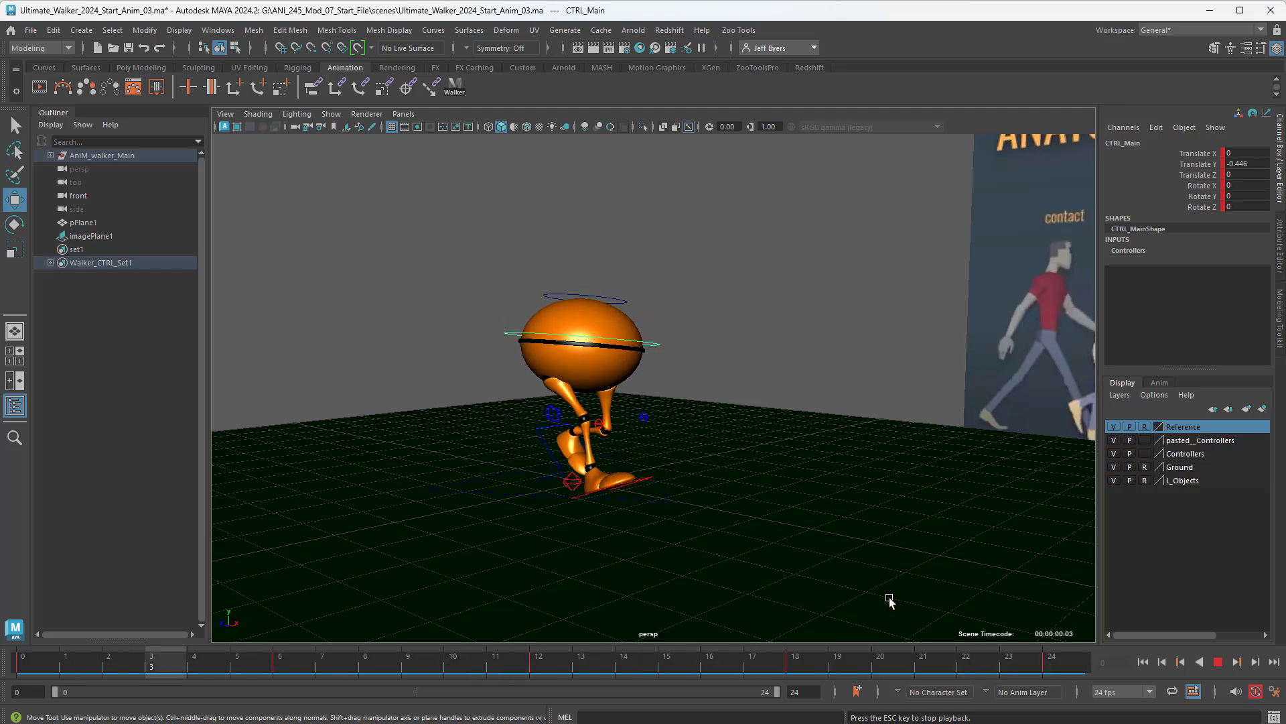
pyautogui.press('Escape')
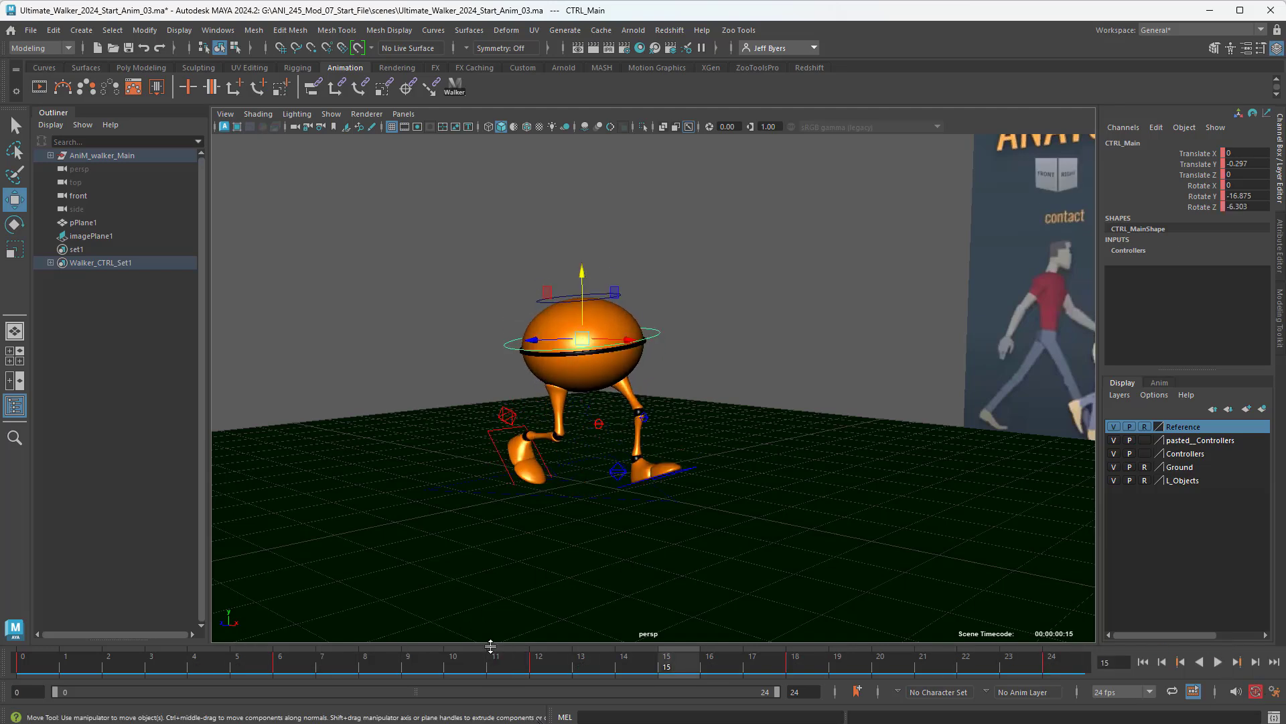
# Play the cycle briefly, stop at frame 3, and soften the squash there by setting the top control's Translate Y to -0.2
pyautogui.hotkey('alt', 'v')
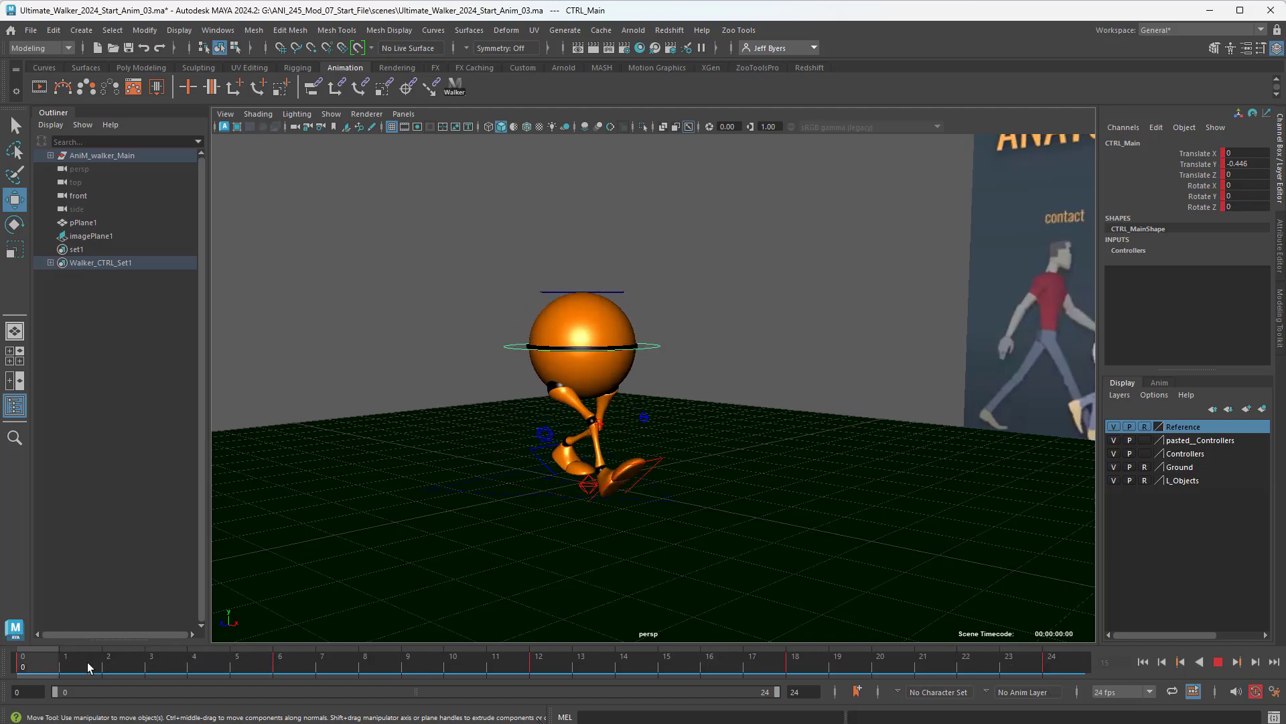
pyautogui.press('Escape')
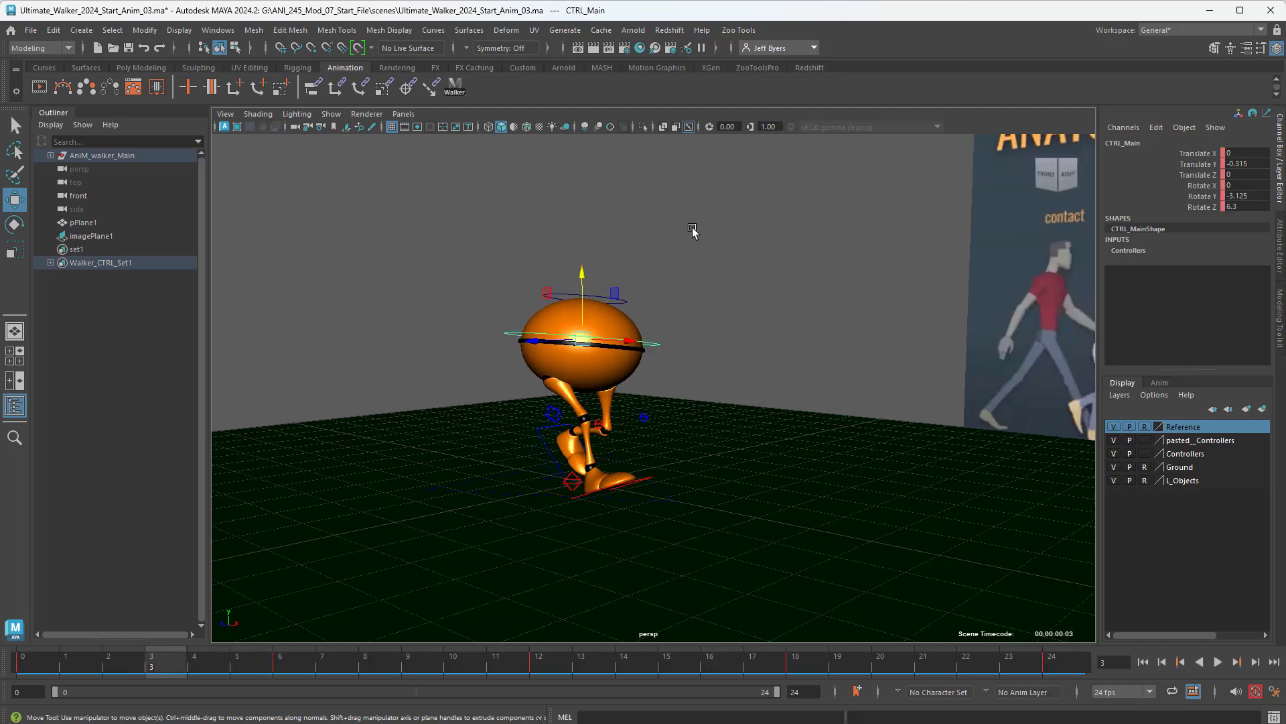
pyautogui.click(630, 303)
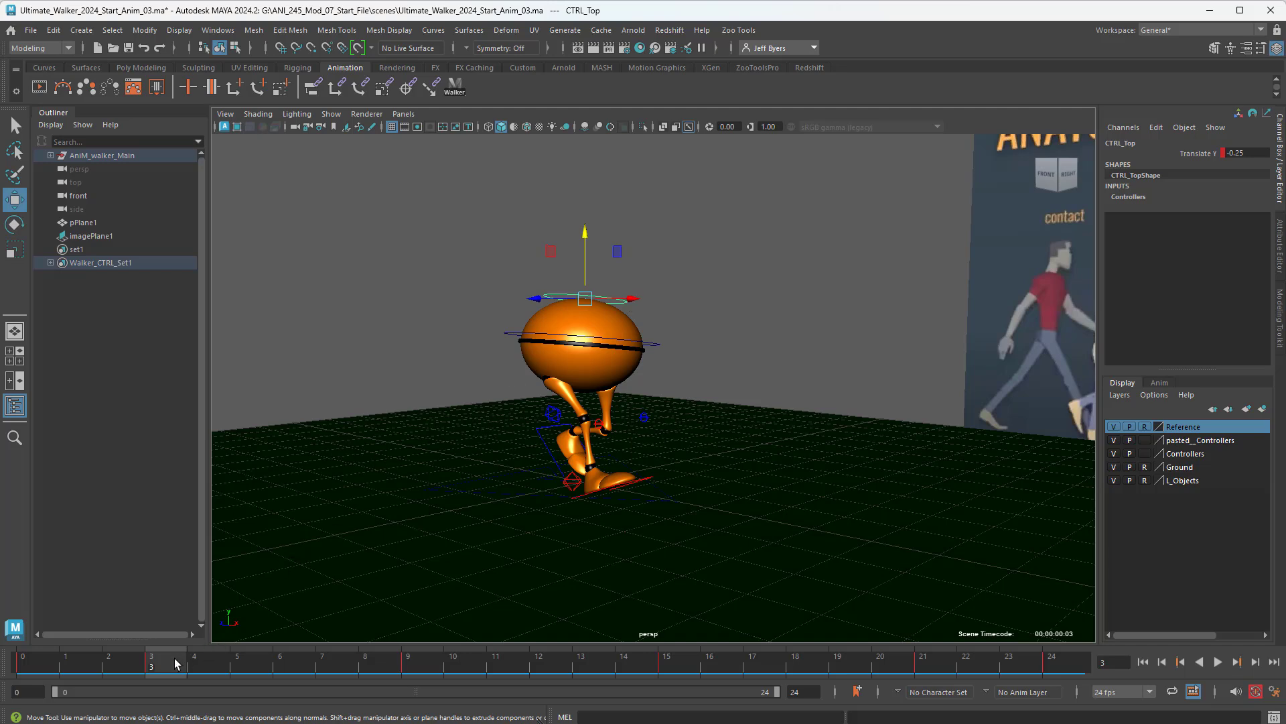
pyautogui.click(1244, 153)
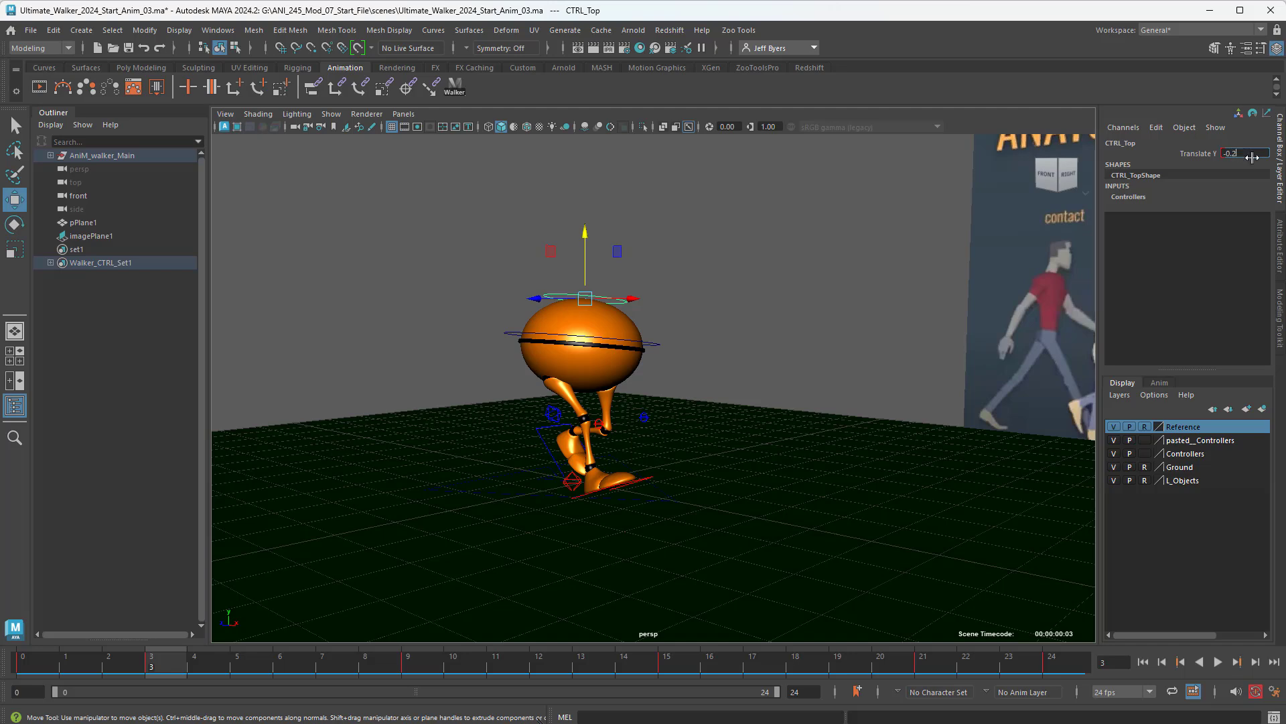
pyautogui.press('Return')
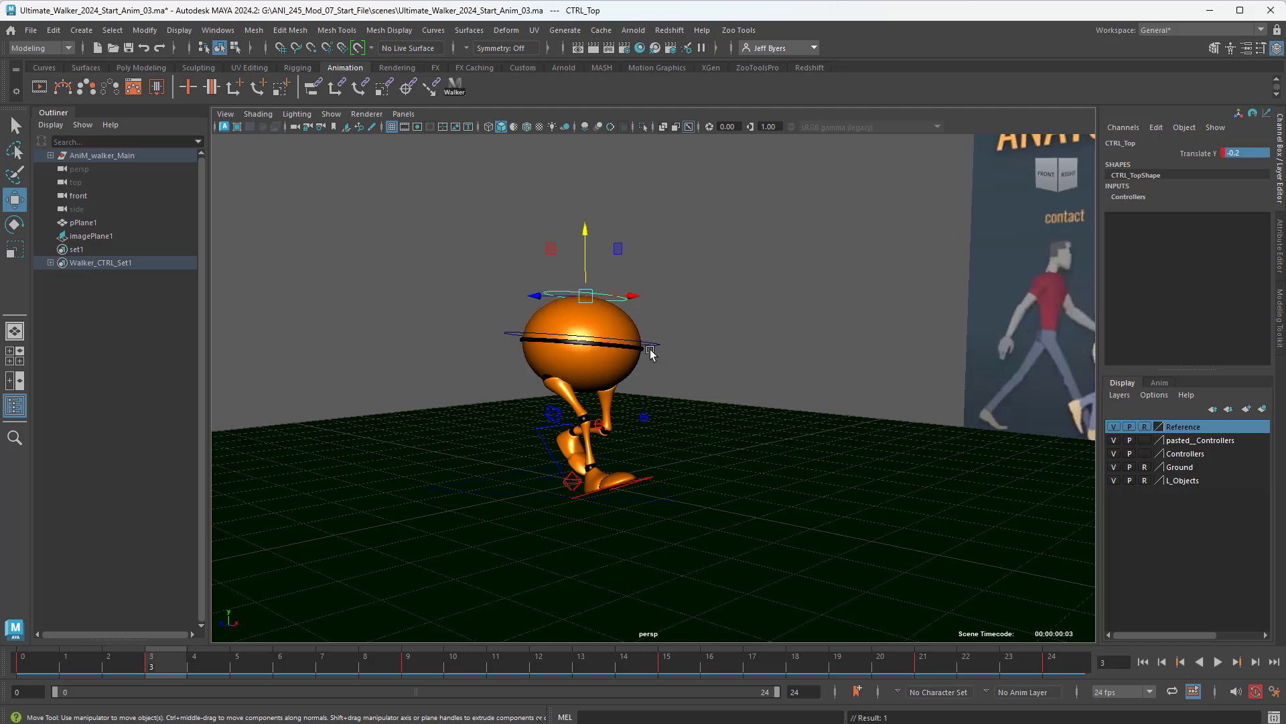
# At frame 9, reduce the body stretch by setting the top control's Translate Y to 0.2
pyautogui.click(407, 670)
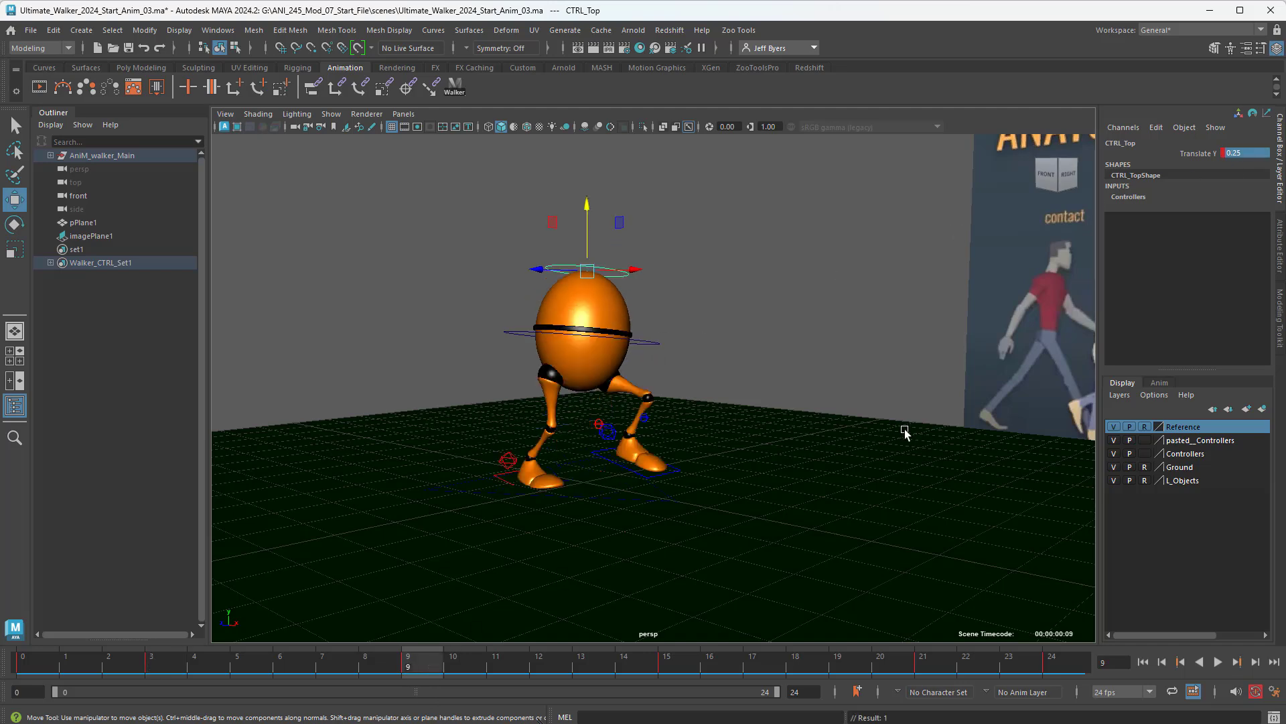
pyautogui.doubleClick(1248, 152)
pyautogui.write('0')
pyautogui.press('Return')
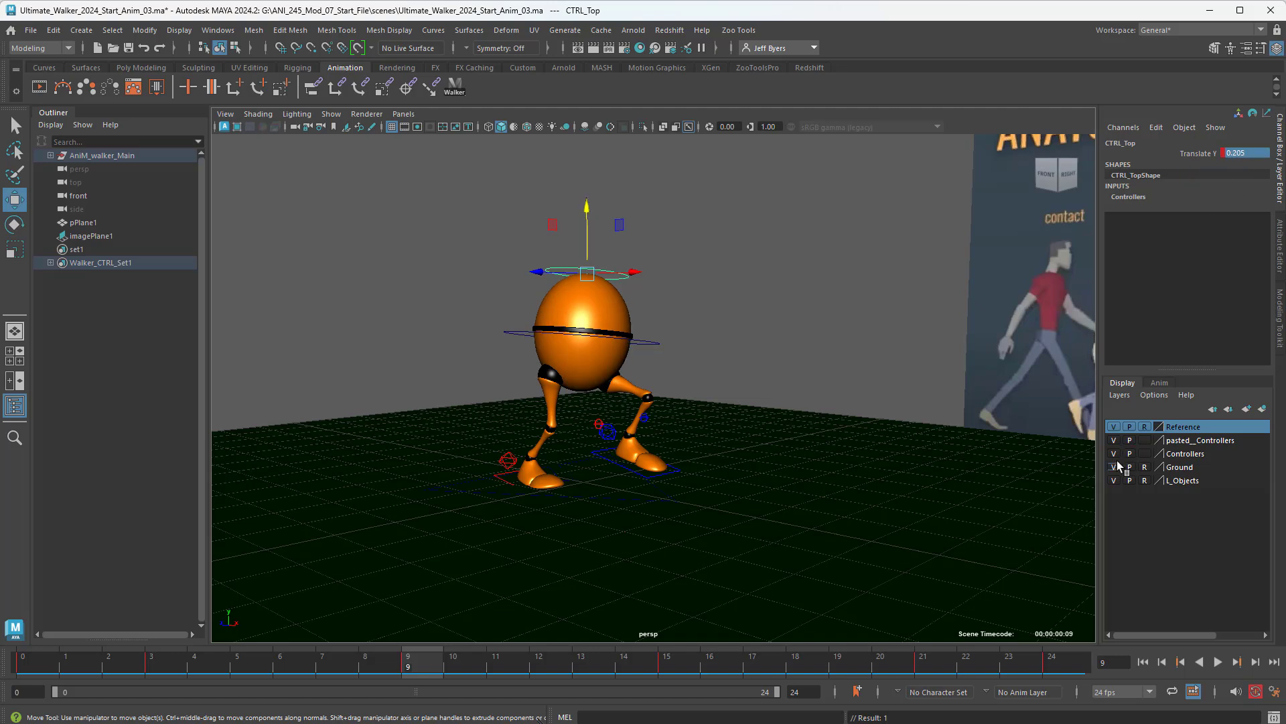
pyautogui.click(1247, 153)
pyautogui.press('Return')
# At frame 15, reduce the body squash by setting the top control's Translate Y to -0.2
pyautogui.click(665, 668)
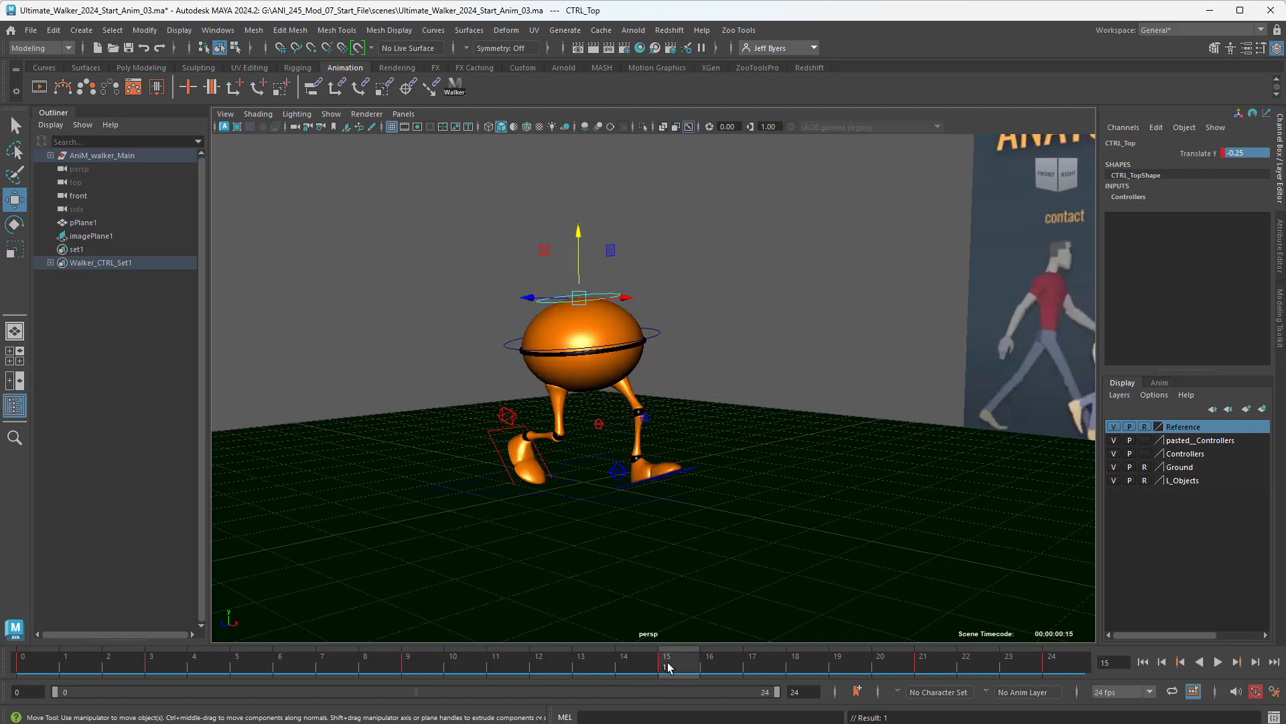
pyautogui.doubleClick(1244, 153)
pyautogui.click(1241, 152)
pyautogui.press('BackSpace')
pyautogui.press('Return')
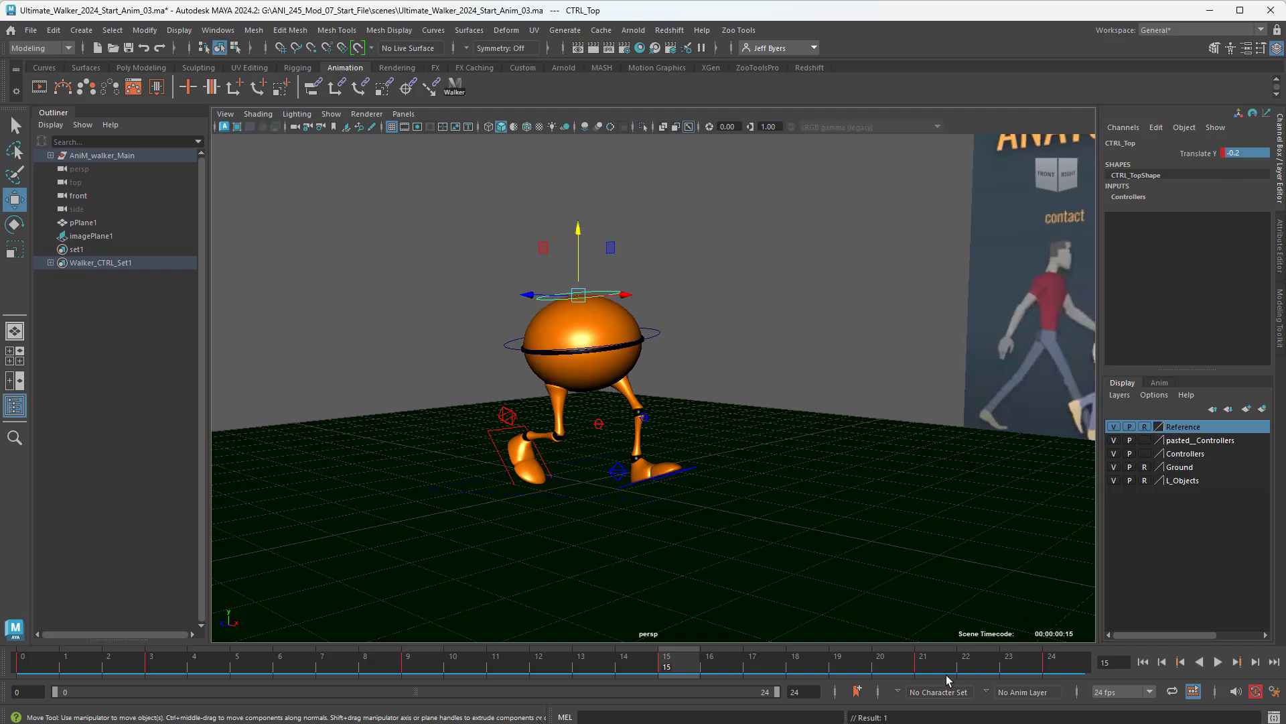
# At frame 21, reduce the body stretch by setting the top control's Translate Y to 0.2
pyautogui.click(924, 668)
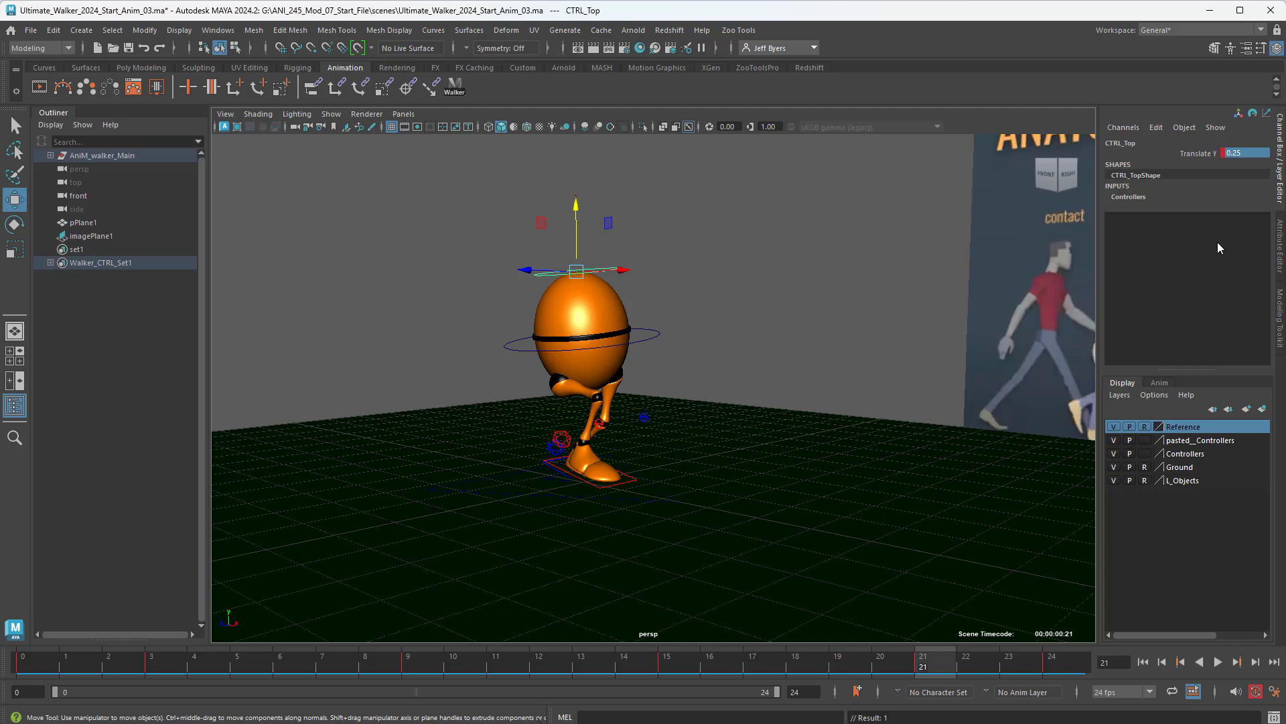
pyautogui.doubleClick(1245, 154)
pyautogui.press('BackSpace')
pyautogui.press('Return')
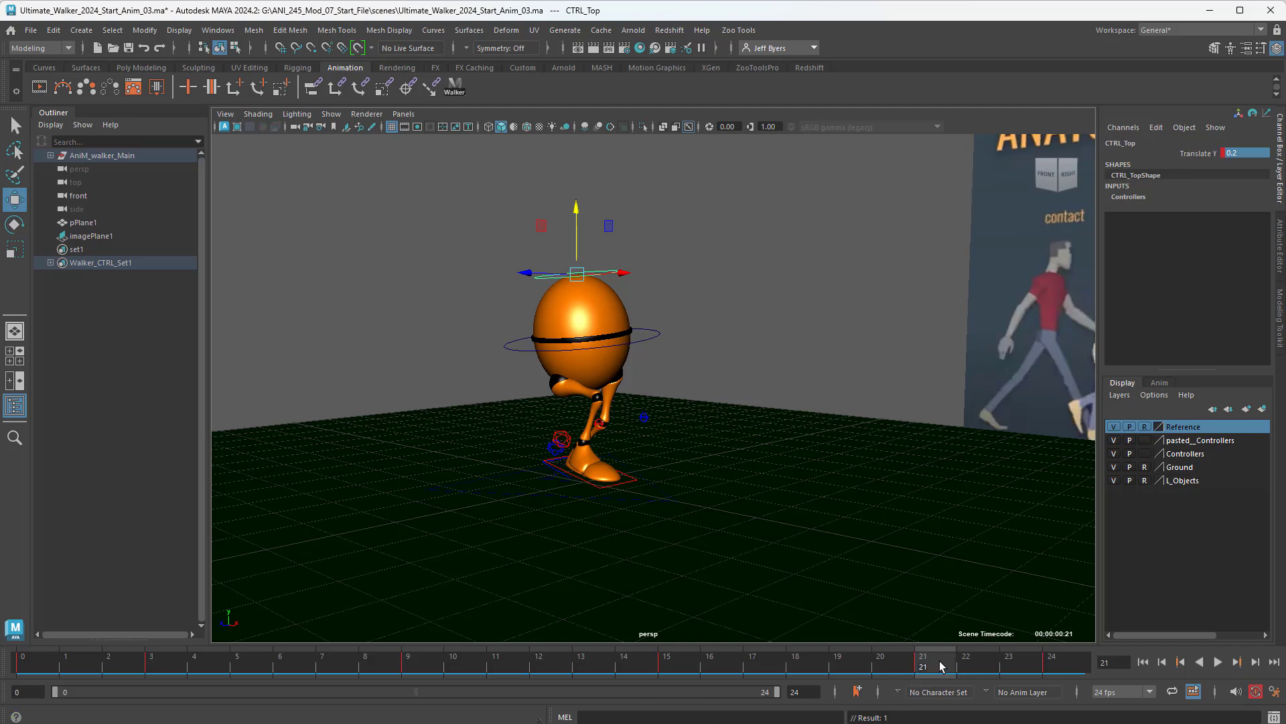
# Play back the cycle, and set the top control's Translate Y to -0.15 at frame 3 and 0.15 at frame 9
pyautogui.hotkey('alt', 'v')
pyautogui.moveTo(926, 663)
pyautogui.mouseDown()
pyautogui.moveTo(172, 678)
pyautogui.moveTo(42, 662)
pyautogui.moveTo(918, 674)
pyautogui.moveTo(167, 719)
pyautogui.mouseUp()
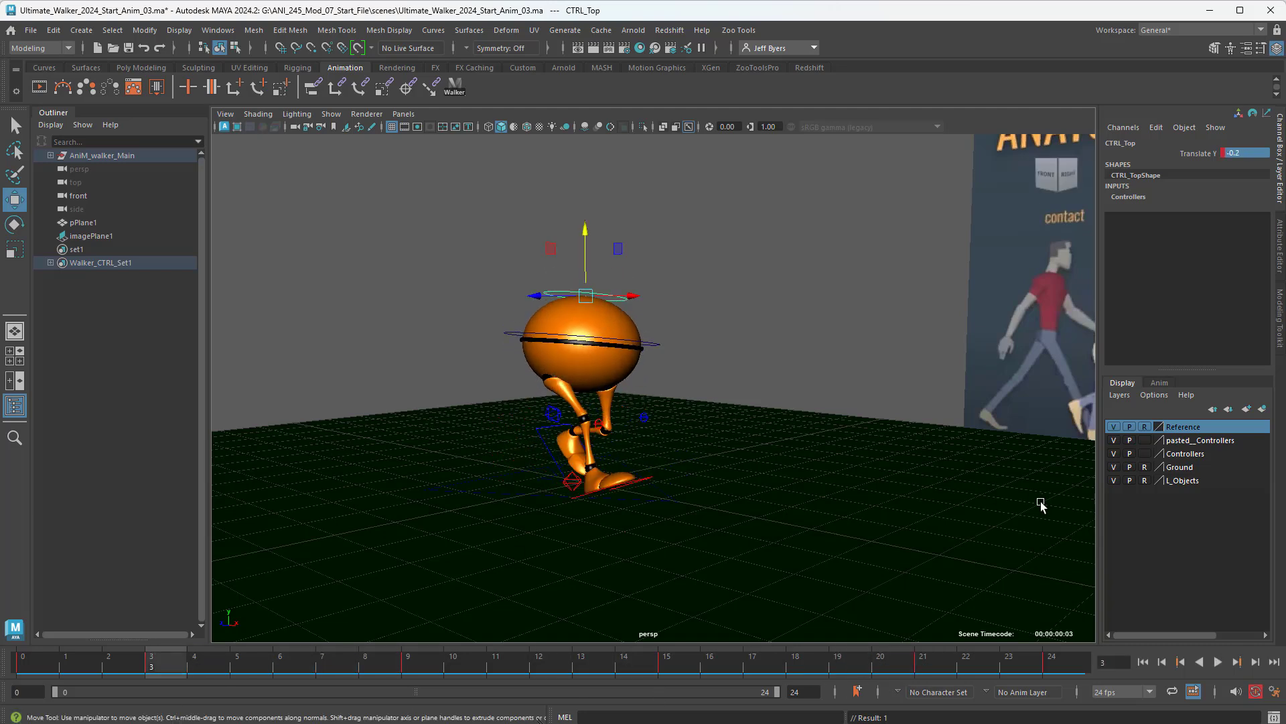
pyautogui.doubleClick(1244, 153)
pyautogui.write('-0.15')
pyautogui.press('Return')
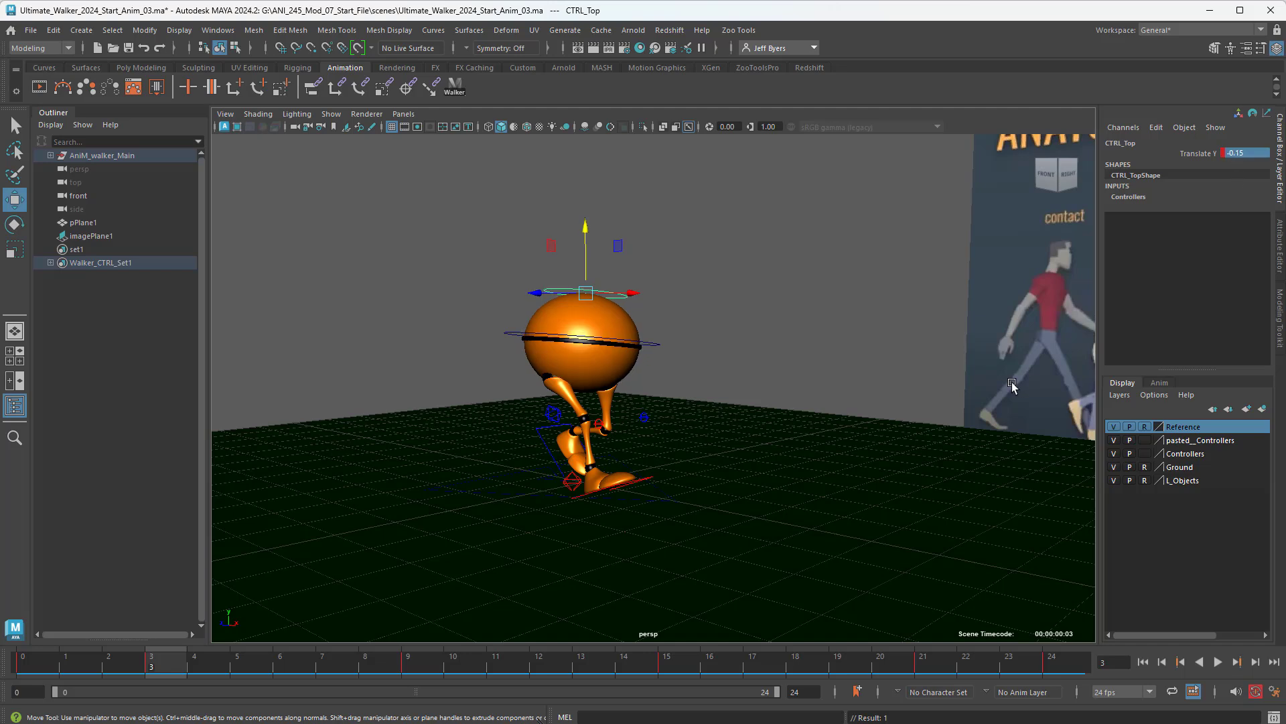
pyautogui.click(407, 666)
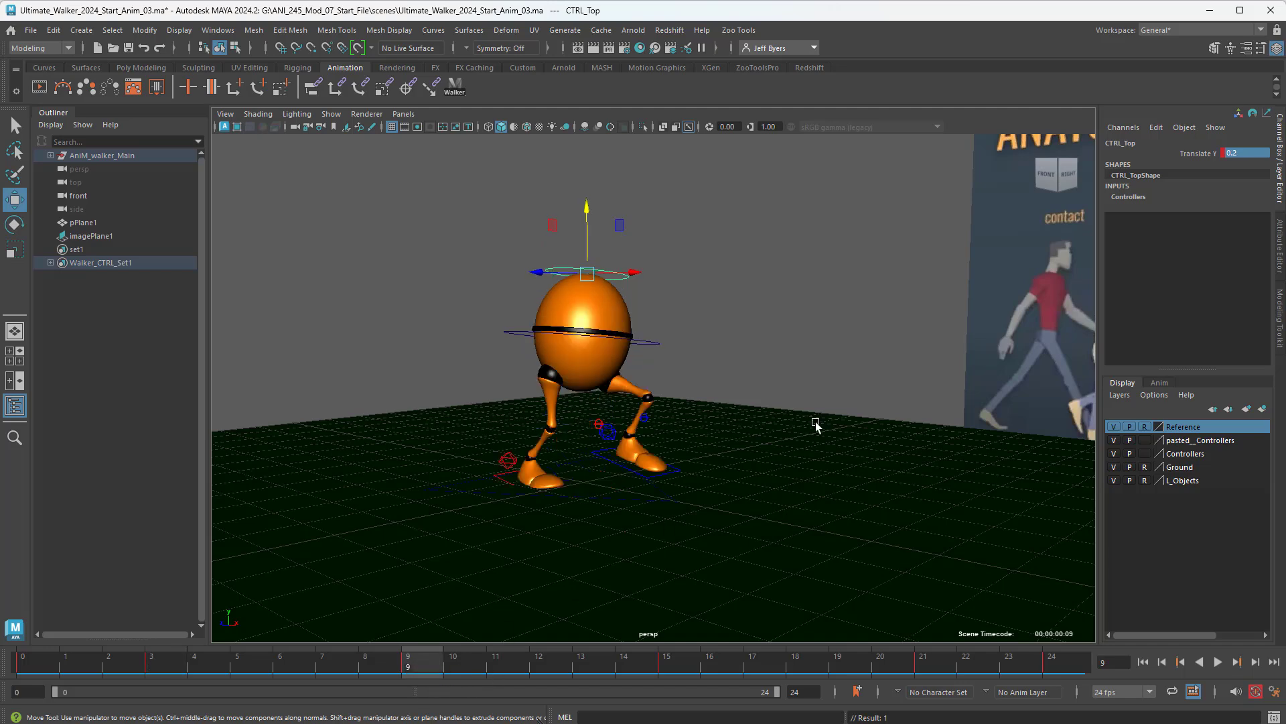
pyautogui.click(1241, 154)
pyautogui.press('Return')
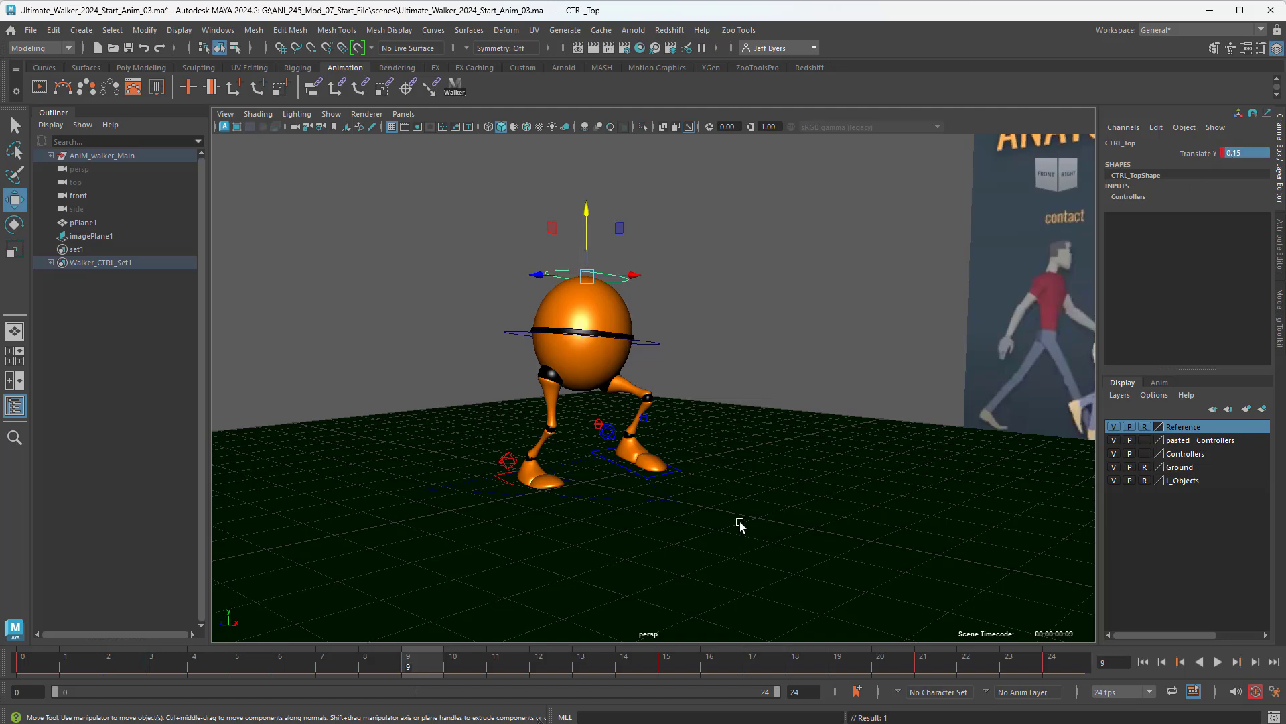
# Set the top control's Translate Y to -0.15 at frame 15 and 0.15 at frame 21
pyautogui.click(663, 666)
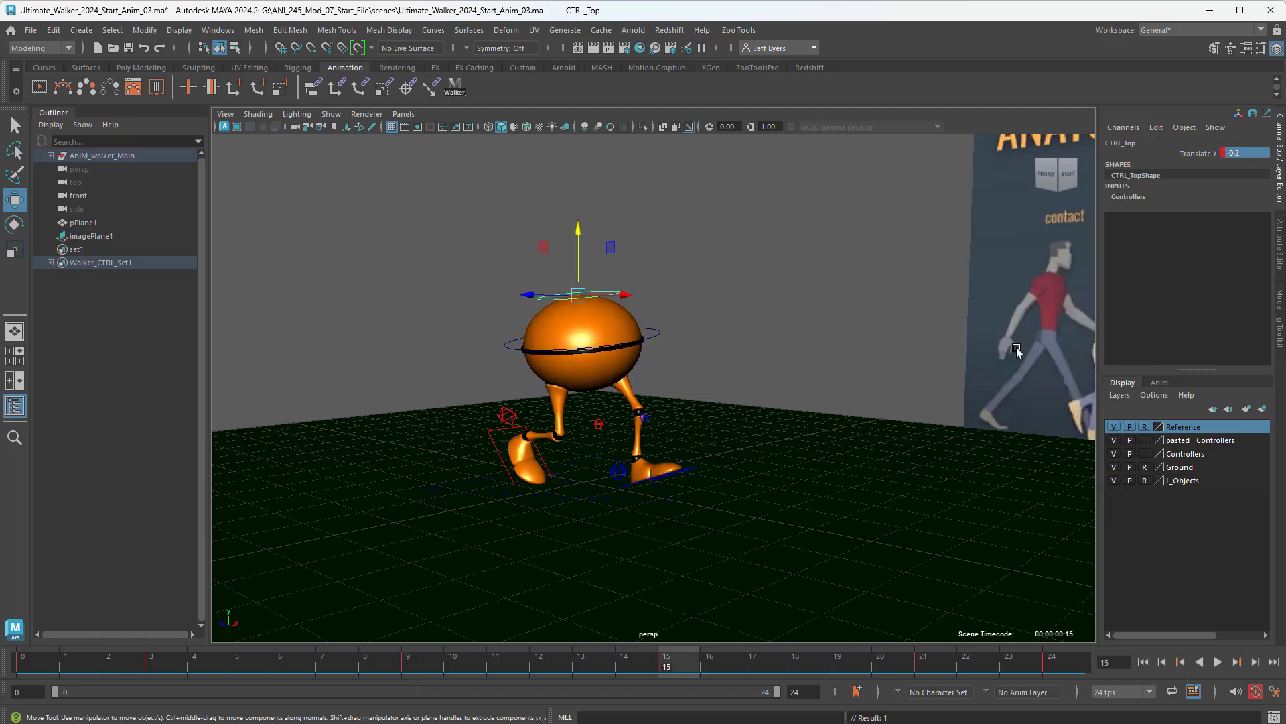
pyautogui.click(1246, 153)
pyautogui.press('Return')
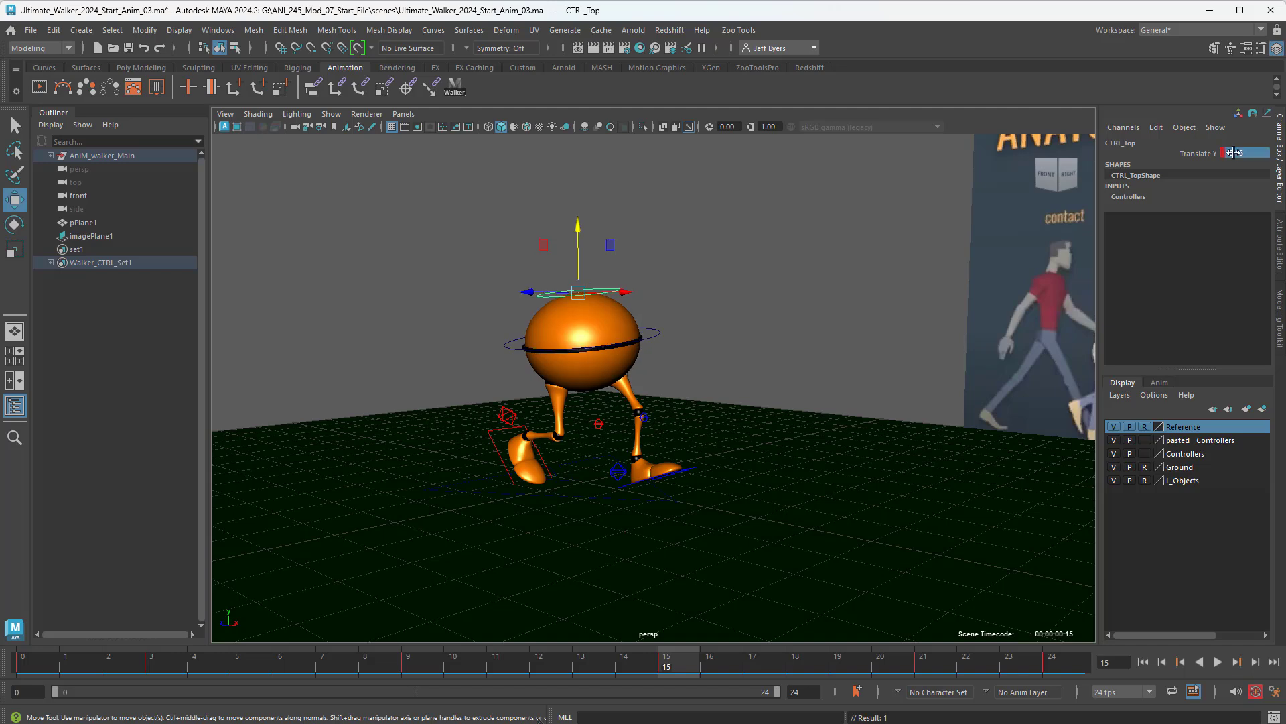
pyautogui.click(921, 670)
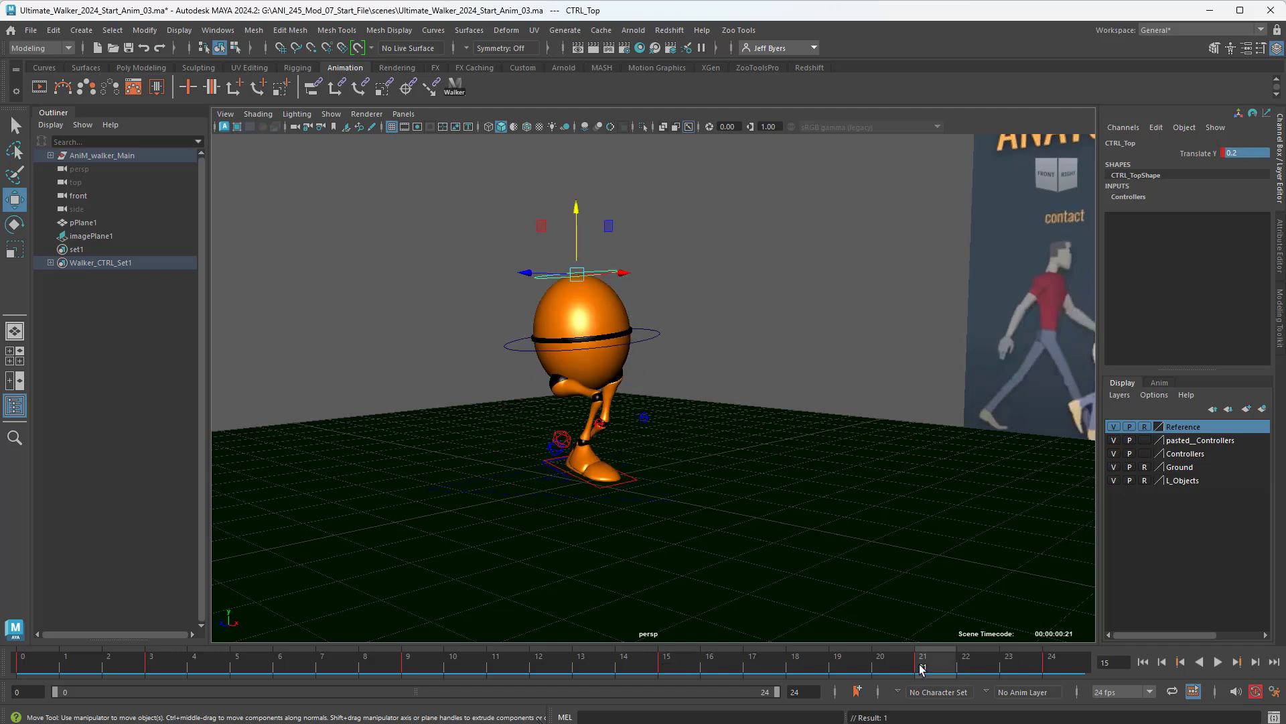
pyautogui.doubleClick(1245, 151)
pyautogui.write('0.15')
pyautogui.press('Return')
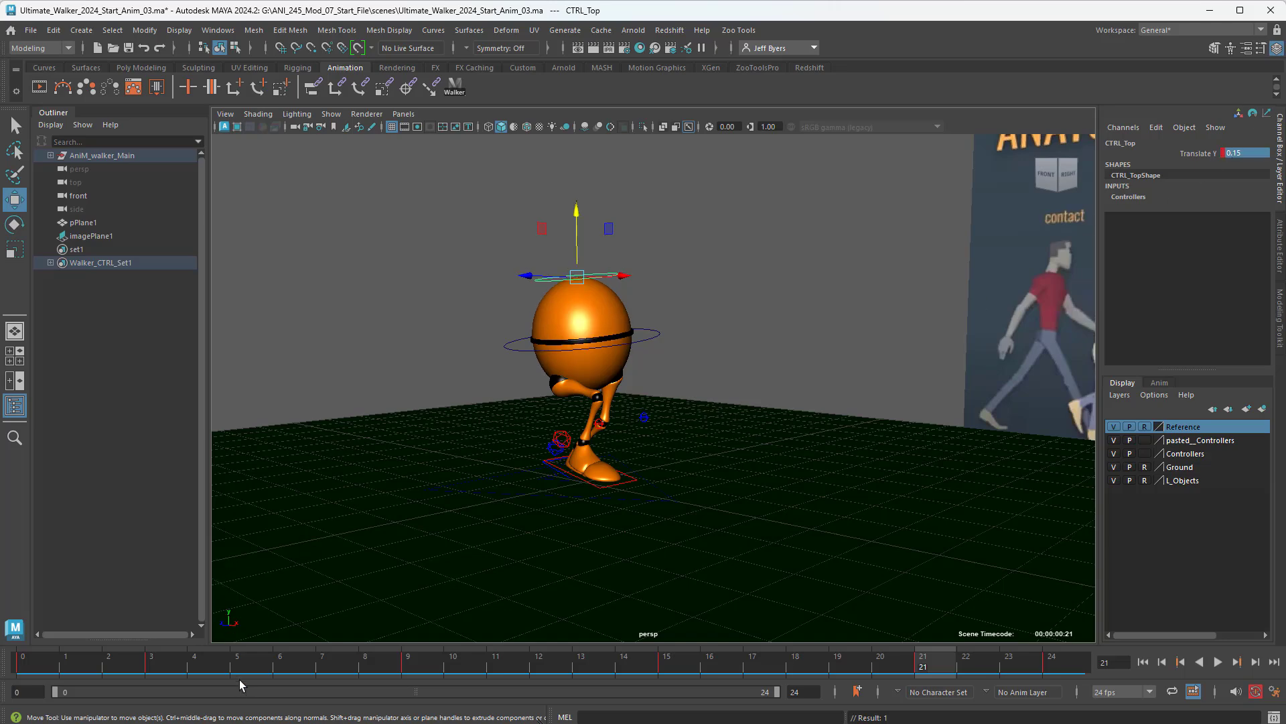
# Check the top control's Translate Y keys at frames 3, 9, 15, 21 and 24
pyautogui.keyDown('alt'); pyautogui.moveTo(576, 483); pyautogui.dragTo(572, 465); pyautogui.keyUp('alt')
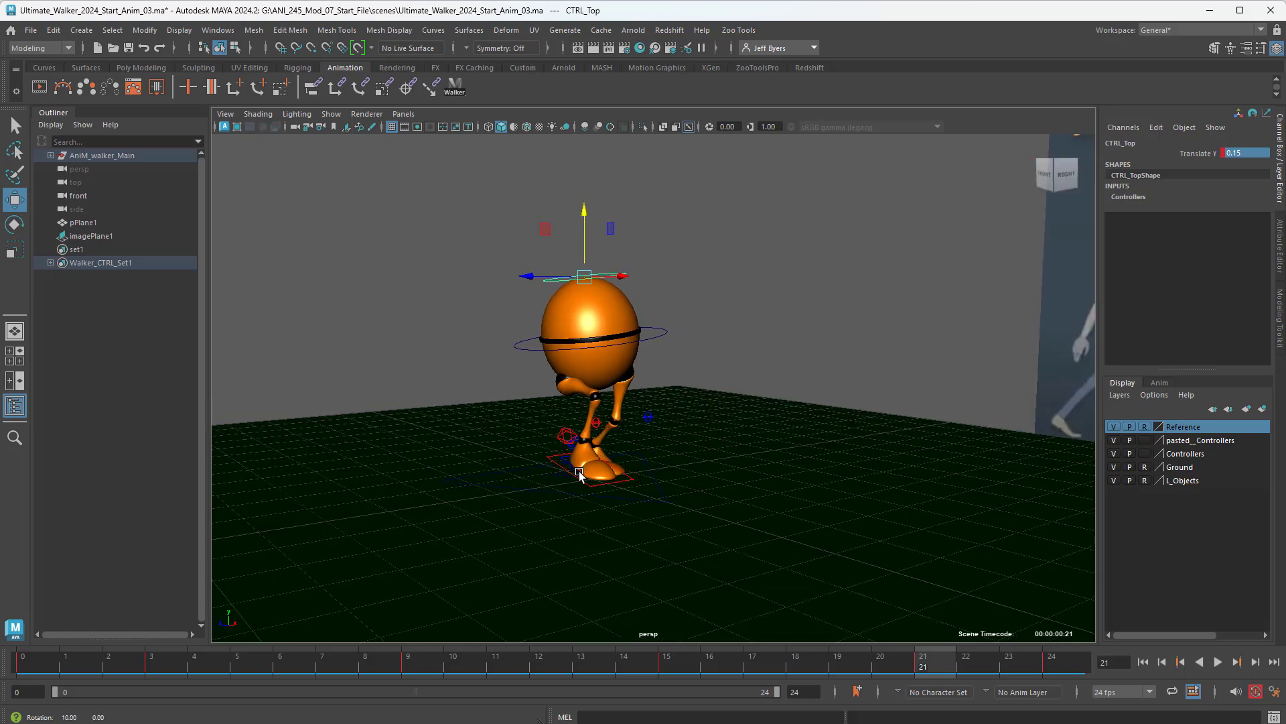
pyautogui.click(150, 666)
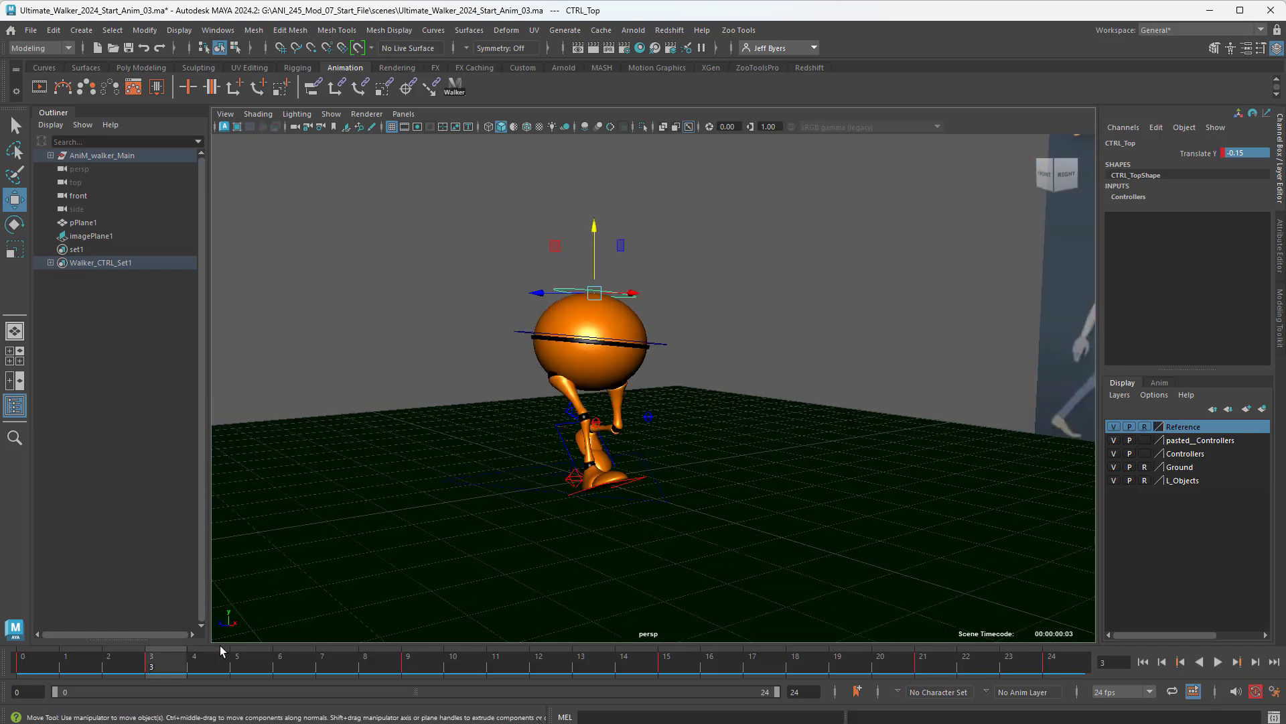
pyautogui.click(408, 667)
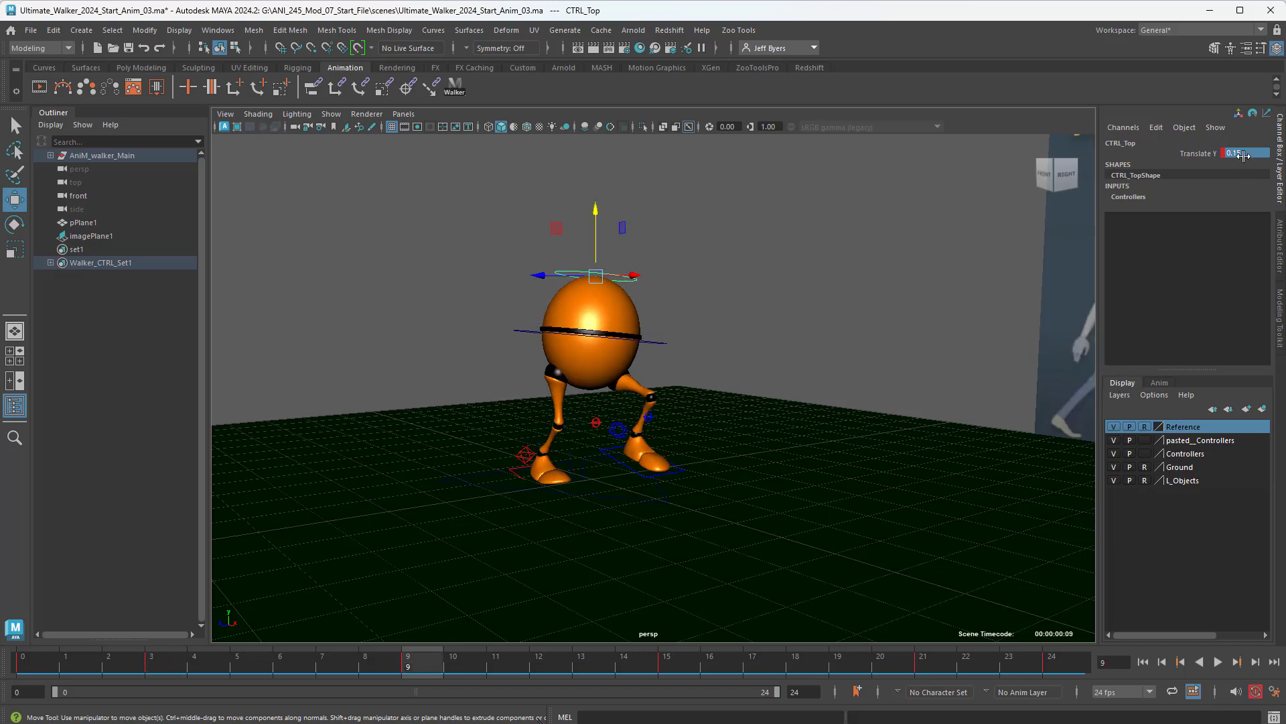
pyautogui.click(666, 668)
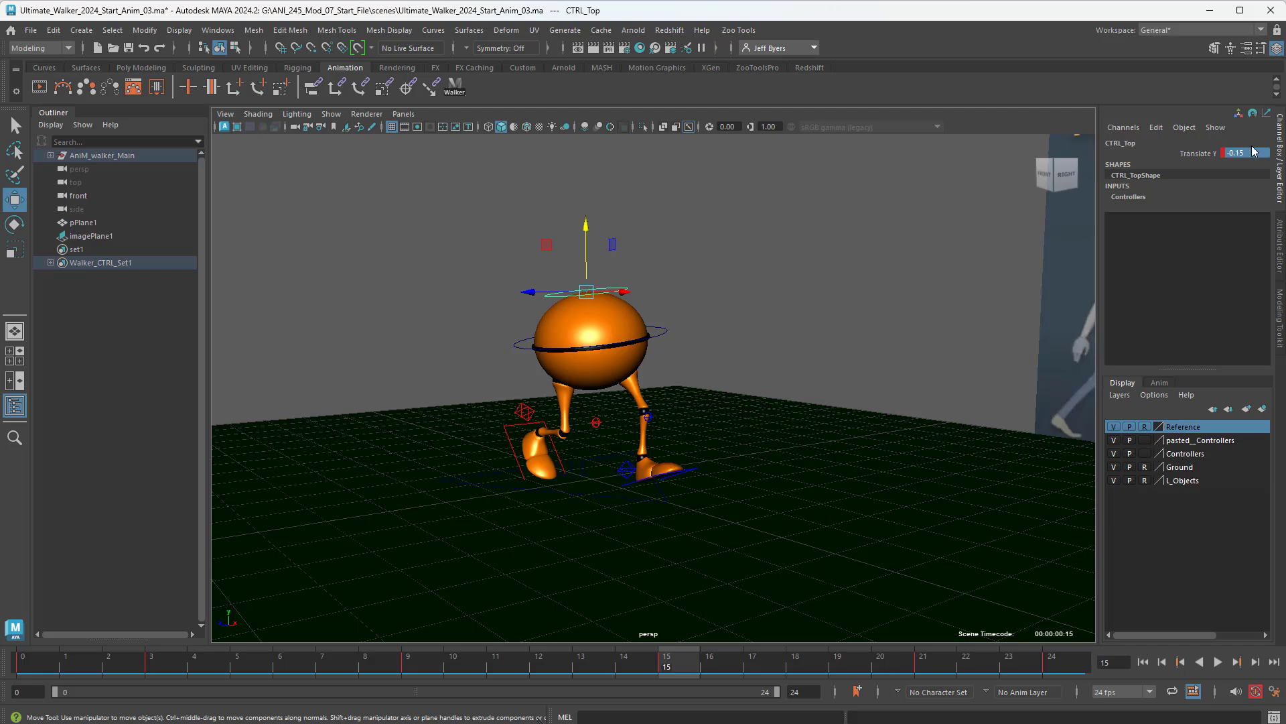
pyautogui.click(923, 670)
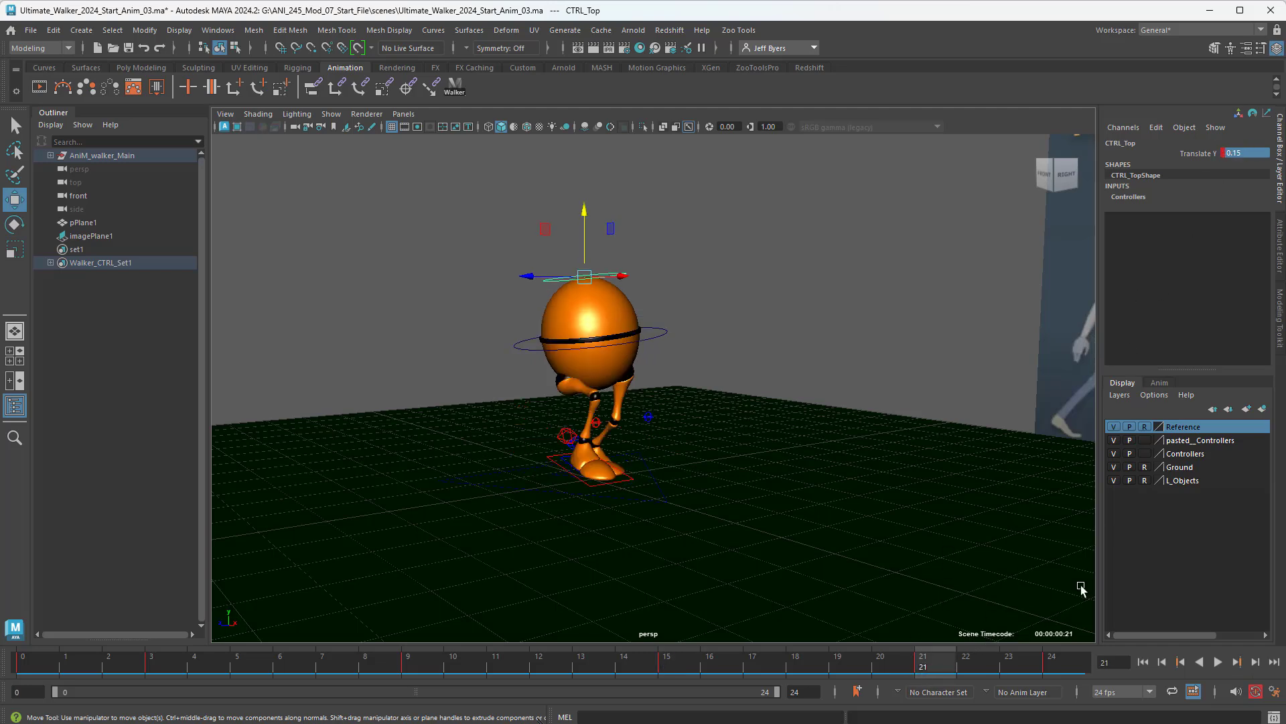
pyautogui.click(1046, 670)
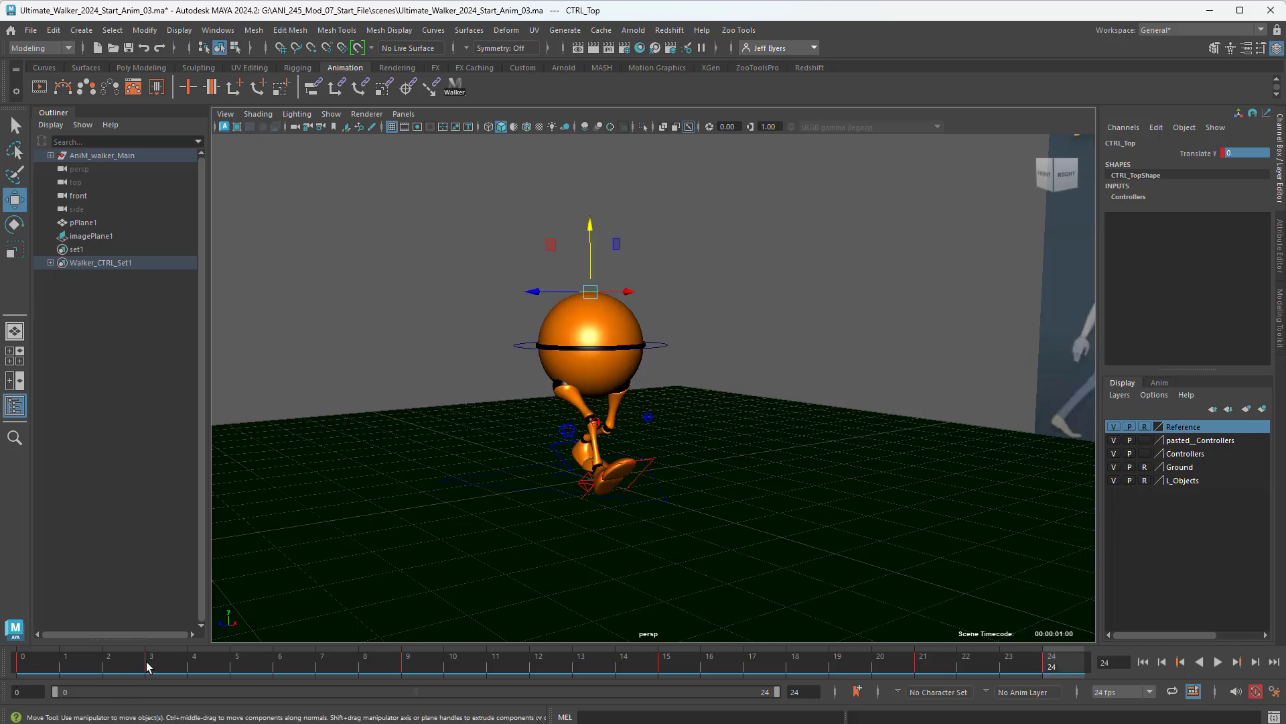
# Select the main hip control and compare its key poses at frames 0, 6, 12, 18 and 24
pyautogui.click(665, 346)
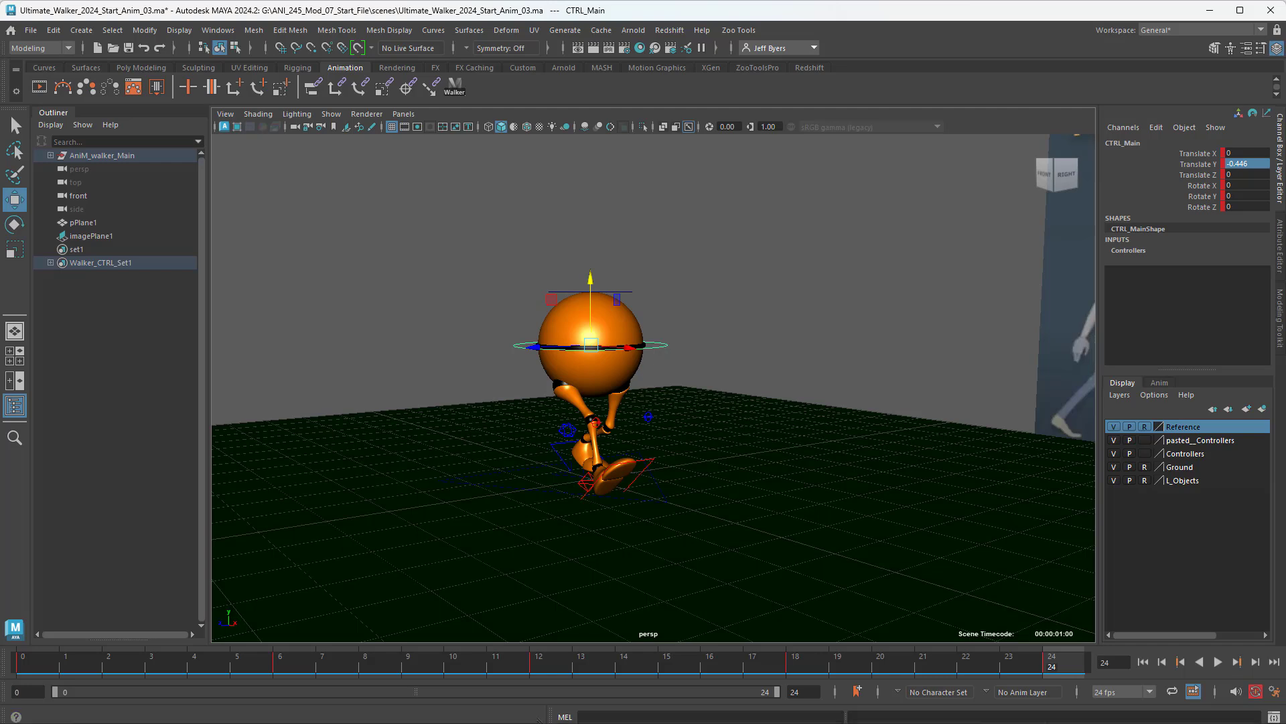
pyautogui.click(280, 663)
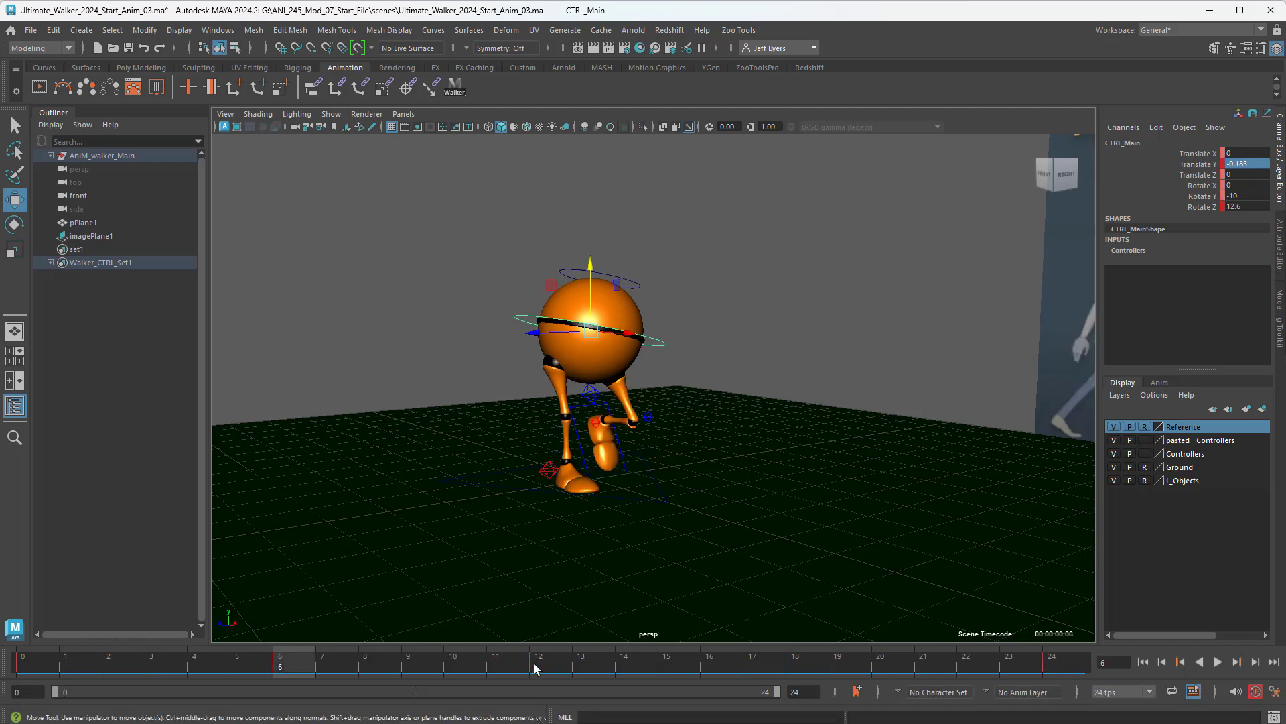
pyautogui.click(536, 668)
pyautogui.click(794, 668)
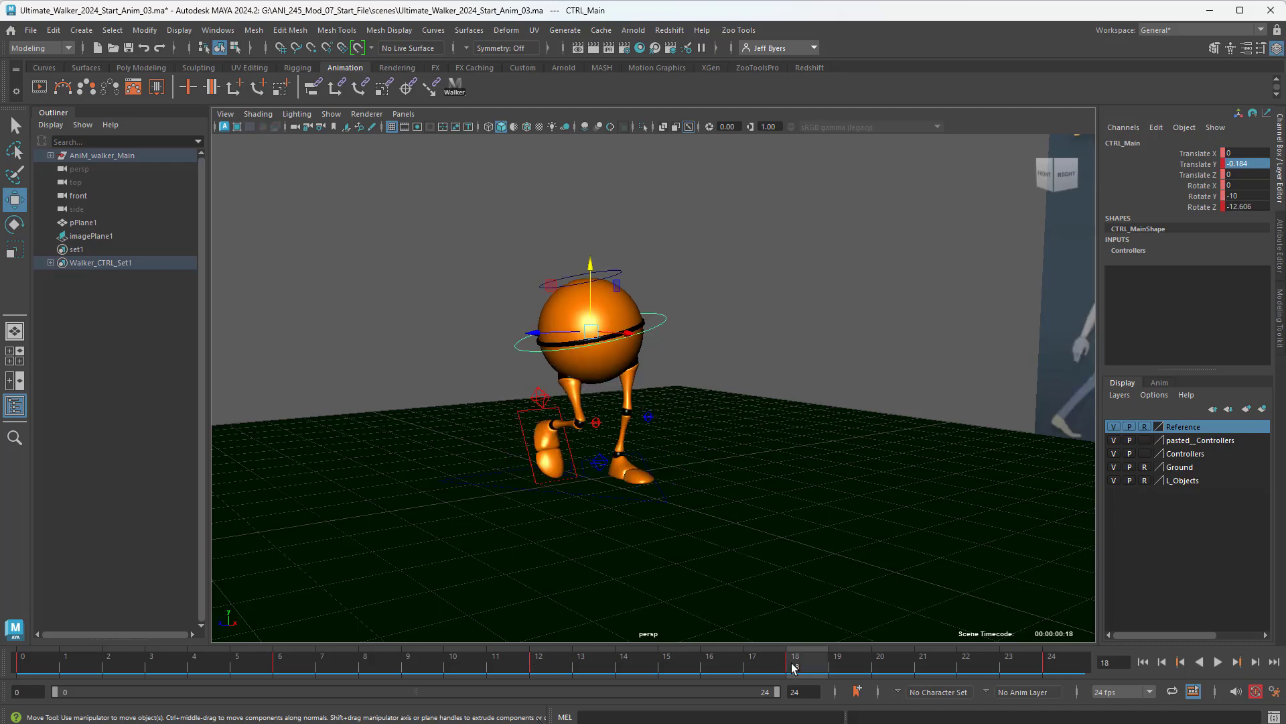
pyautogui.click(1052, 665)
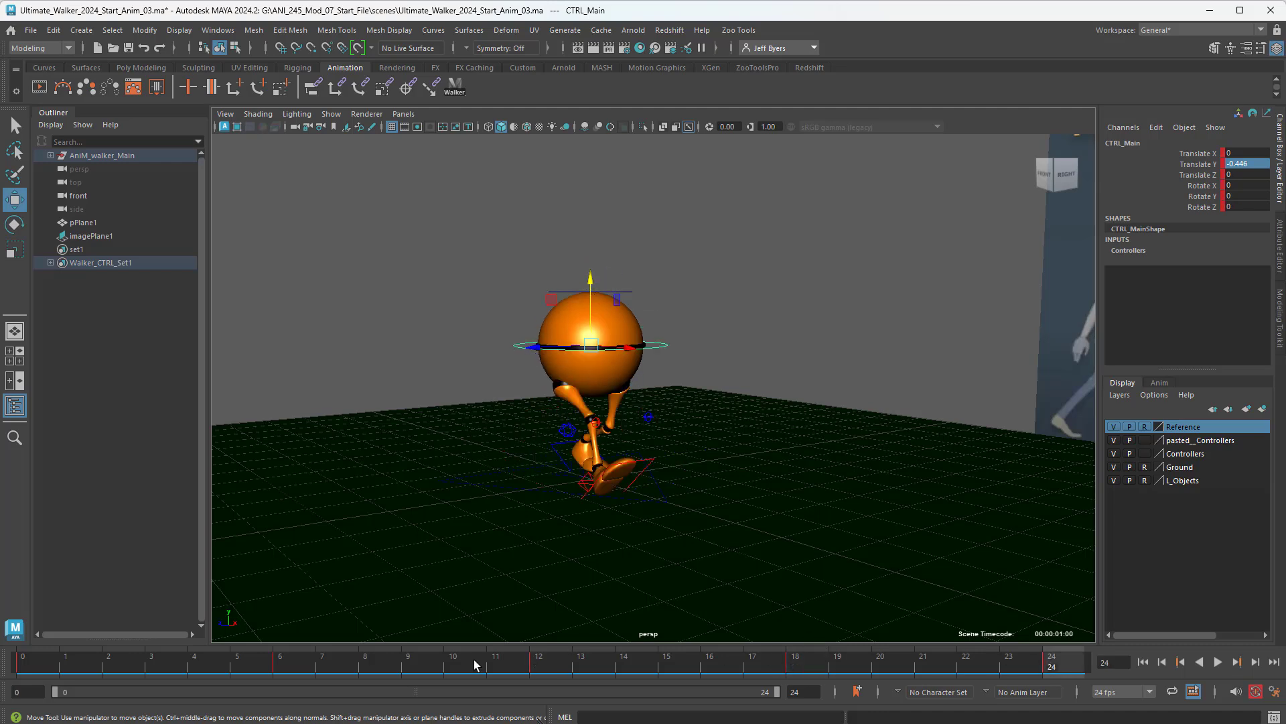
pyautogui.click(277, 665)
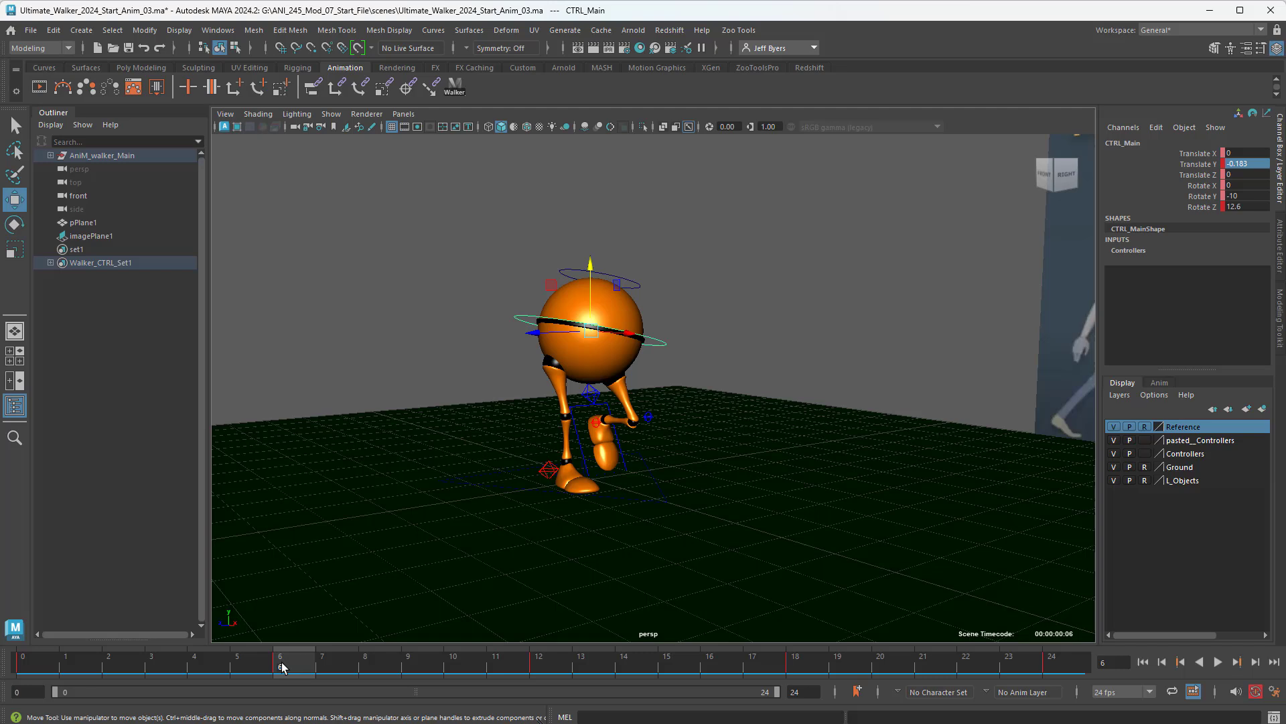
pyautogui.click(536, 667)
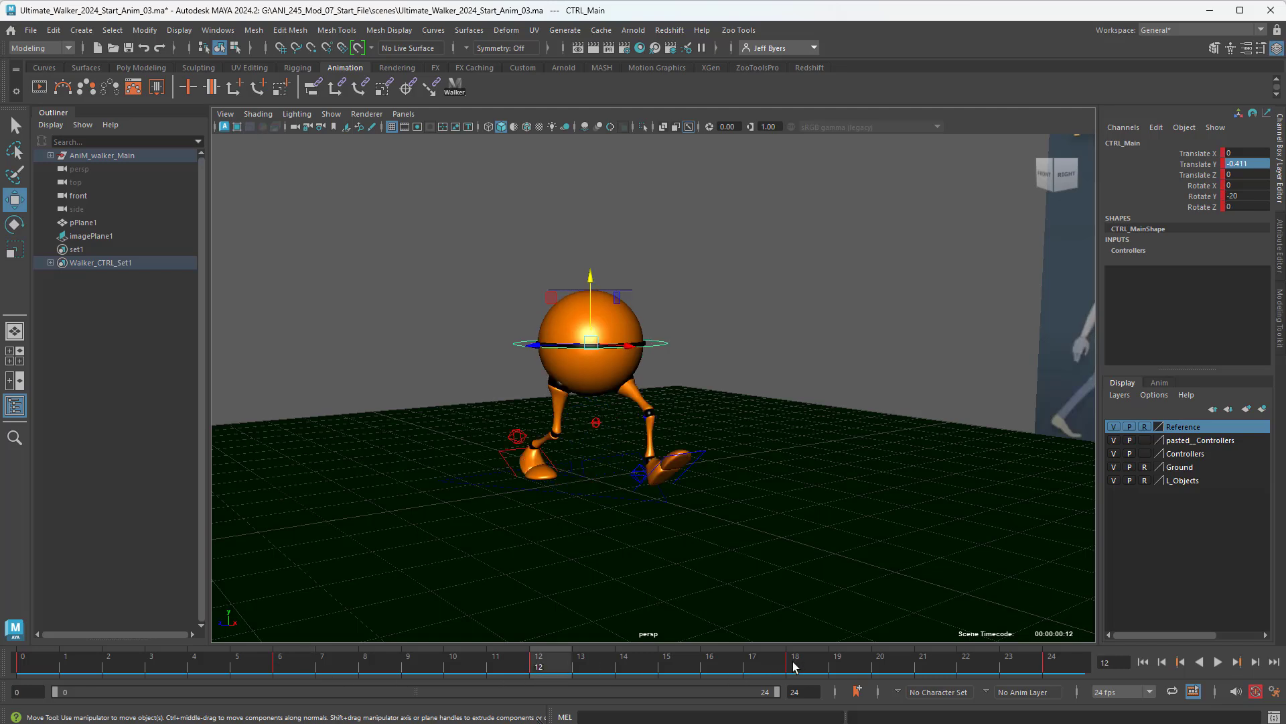
pyautogui.click(794, 666)
pyautogui.click(1053, 664)
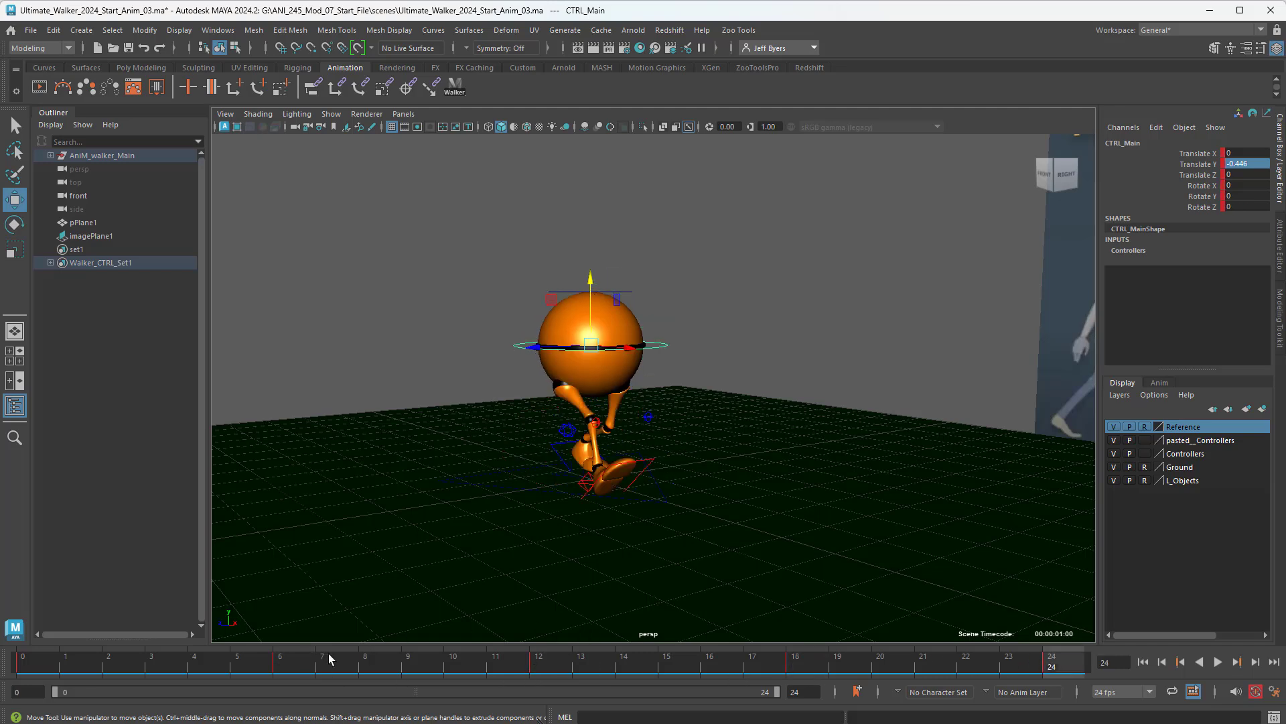
pyautogui.click(280, 665)
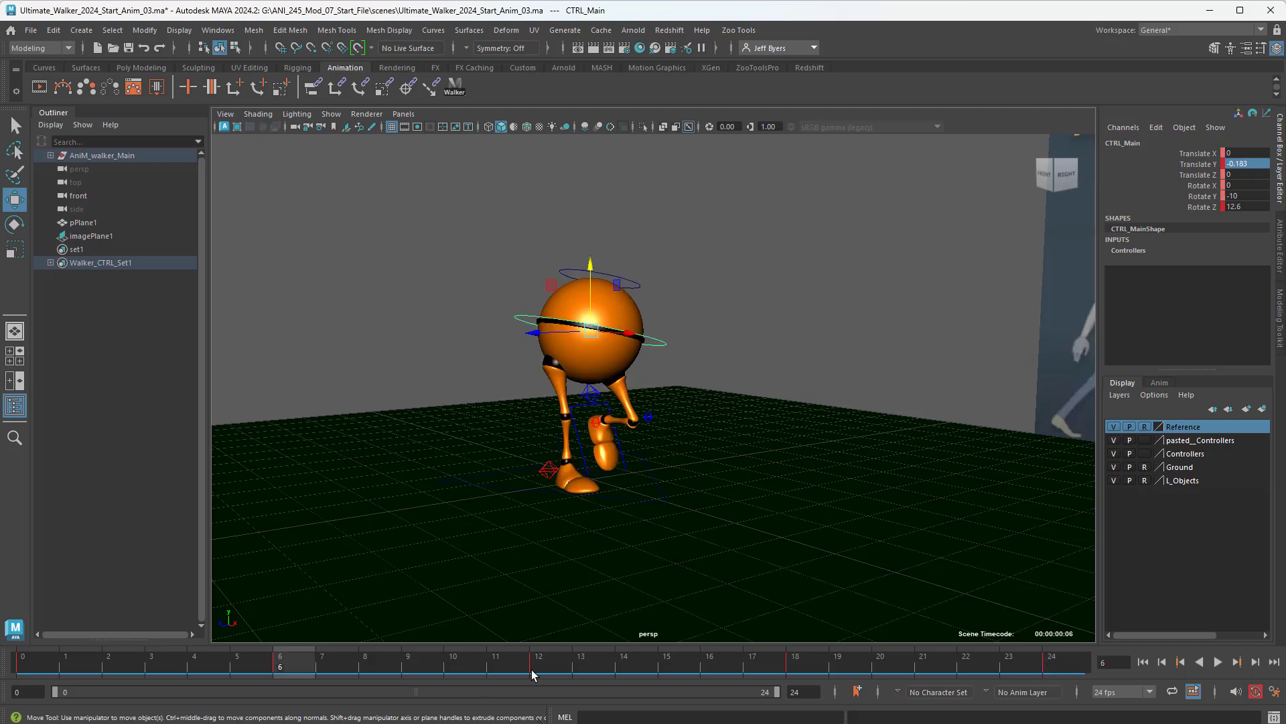
pyautogui.click(536, 666)
pyautogui.click(275, 667)
pyautogui.click(21, 663)
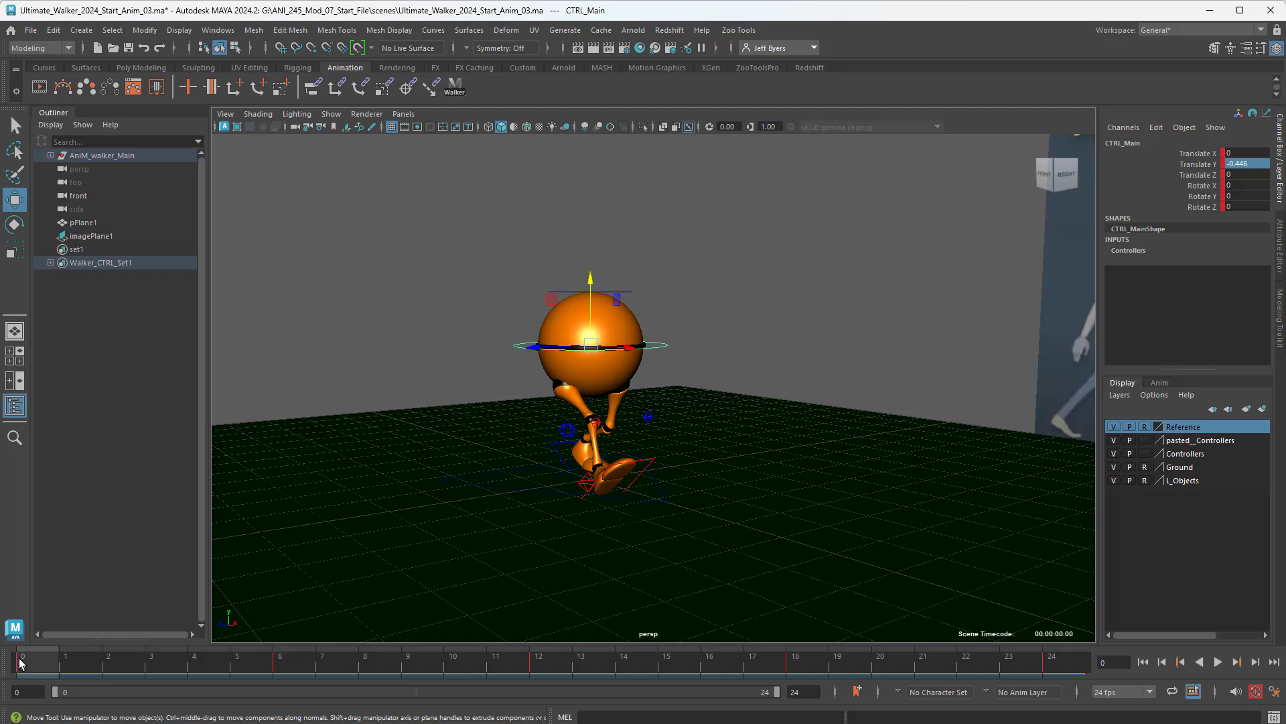
pyautogui.click(278, 666)
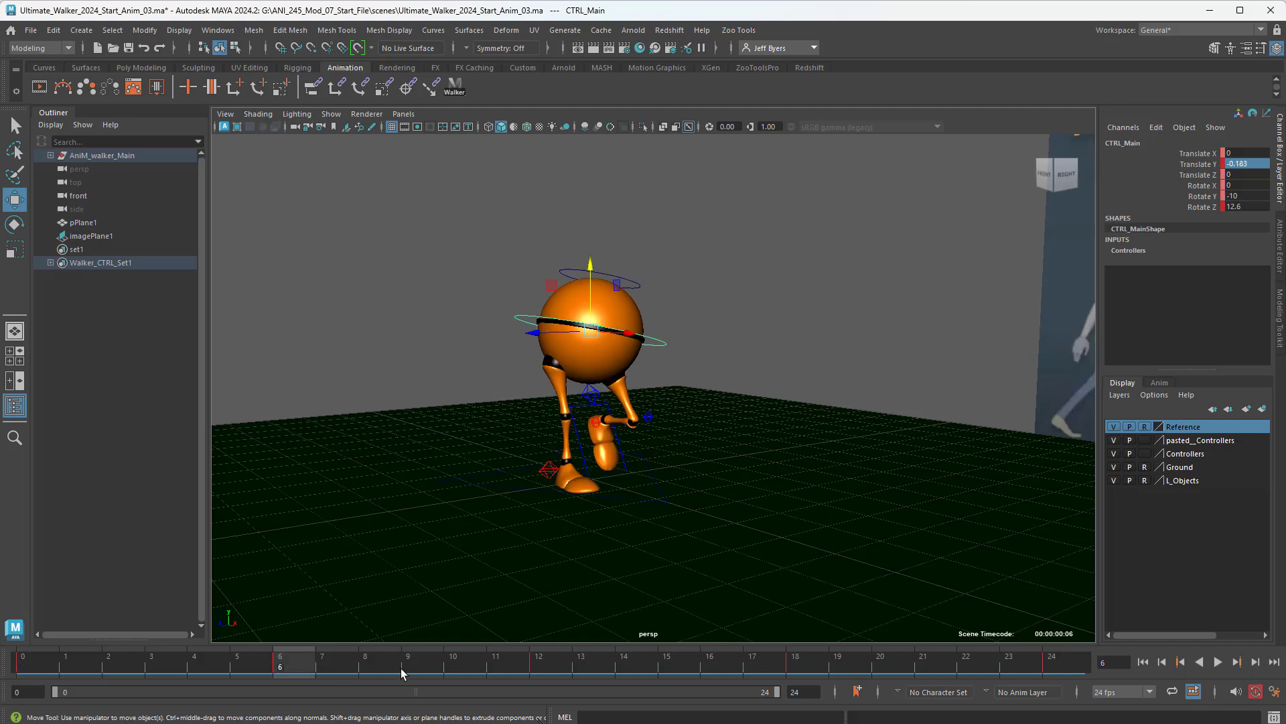
# Recheck the main control's Translate Y and rotation values at frames 6, 12, 18 and 24, and return to frame 0
pyautogui.click(542, 670)
pyautogui.click(797, 666)
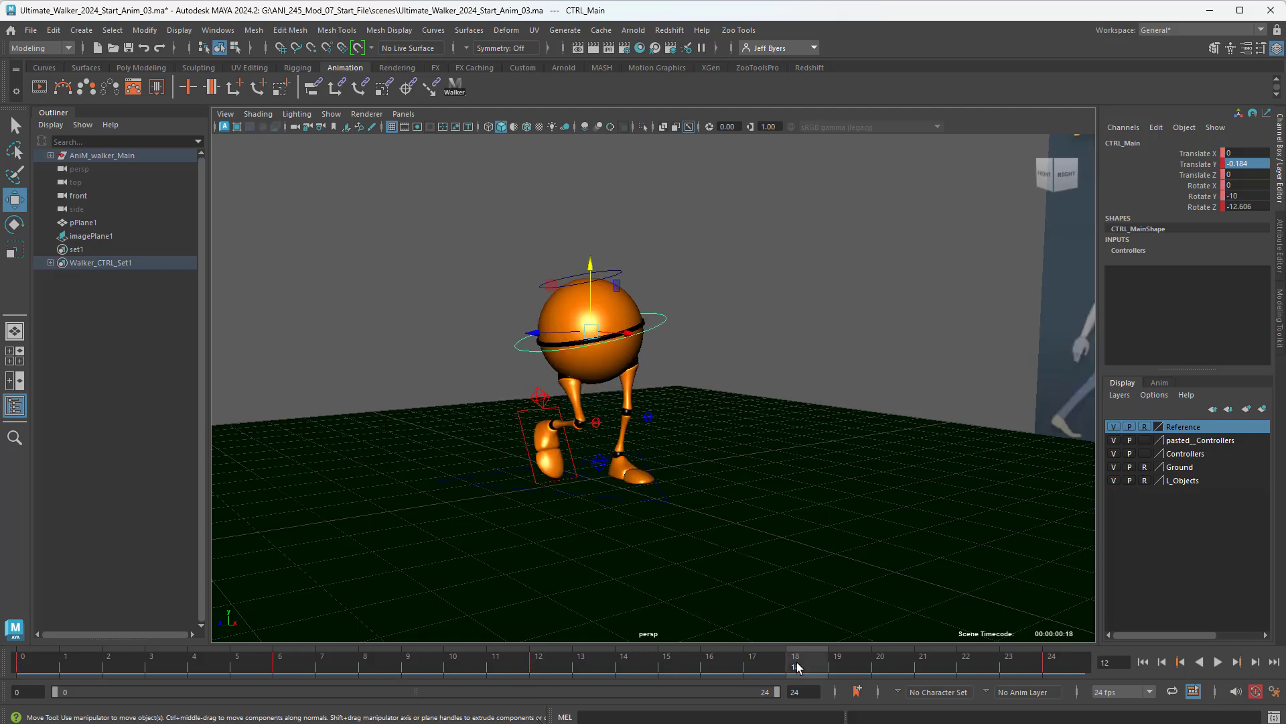
pyautogui.click(1051, 666)
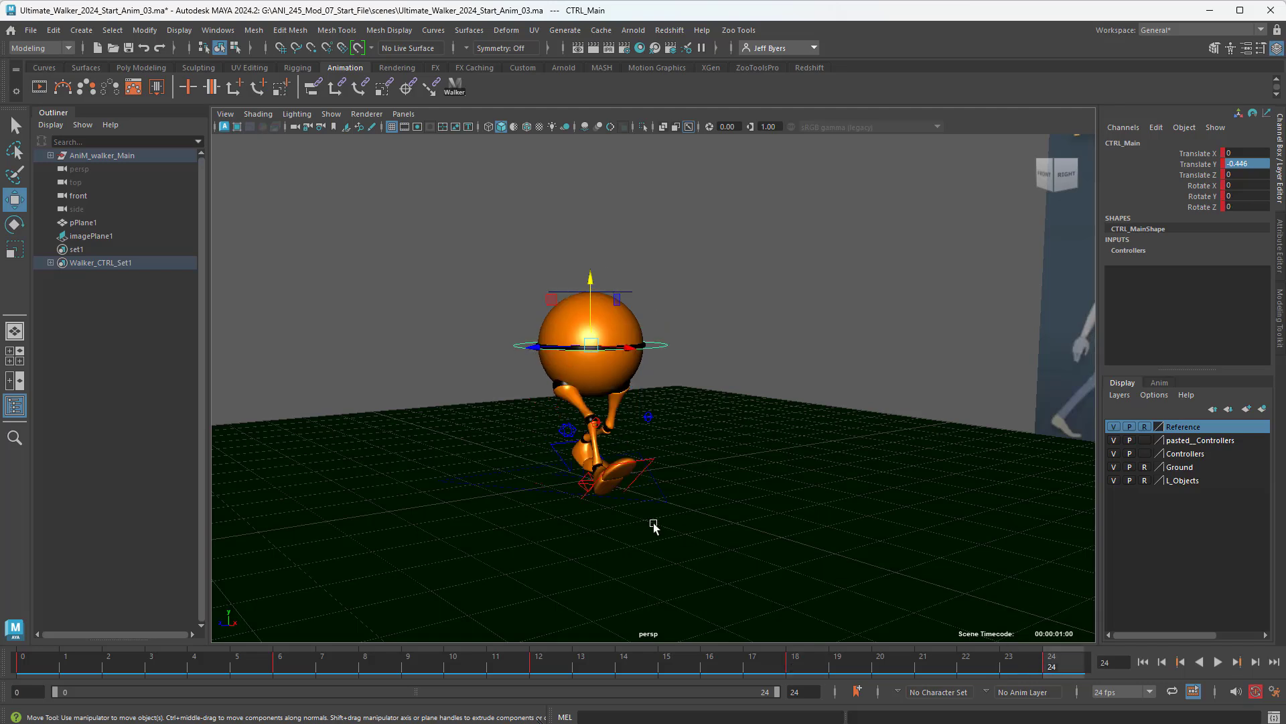
pyautogui.click(277, 666)
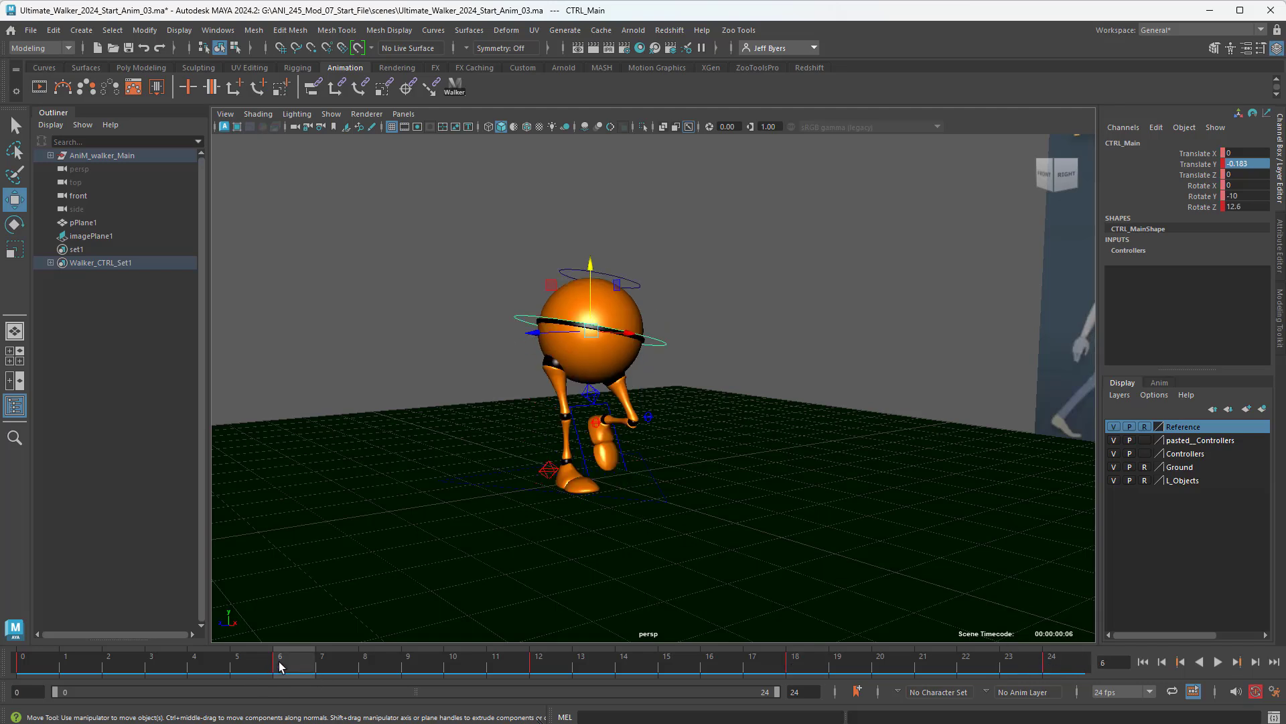
pyautogui.click(542, 665)
pyautogui.click(796, 664)
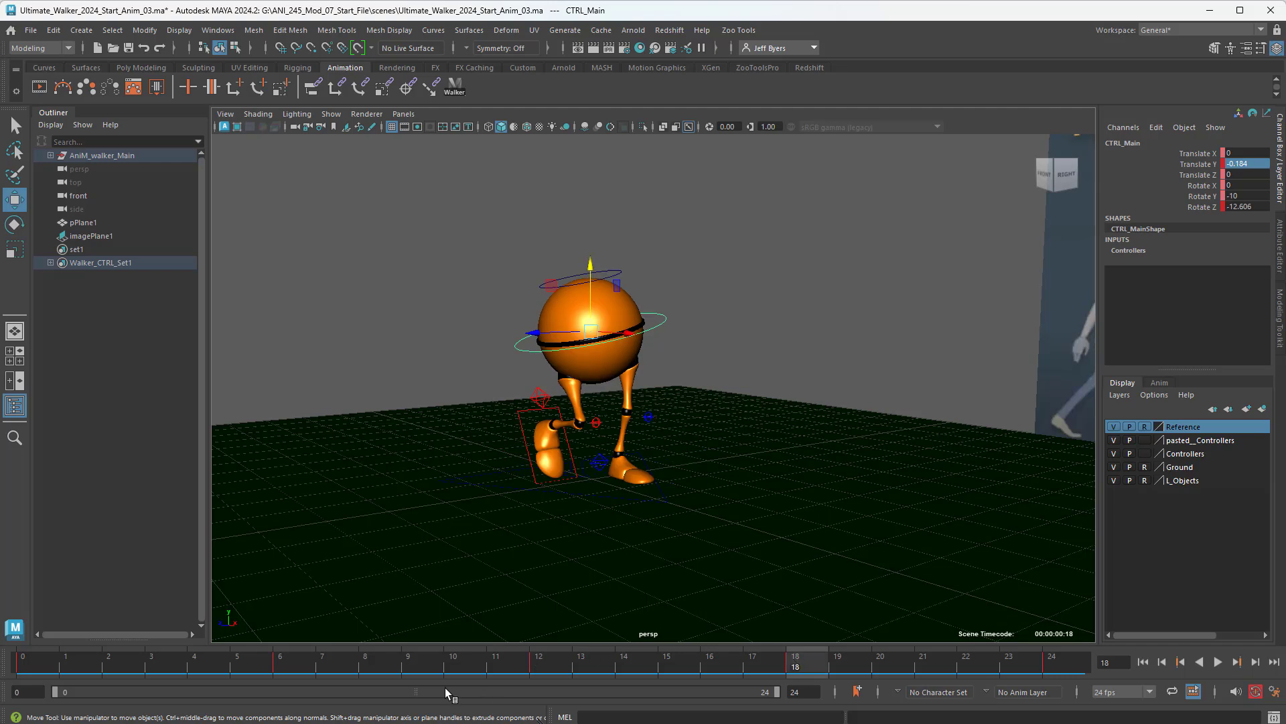
pyautogui.click(20, 668)
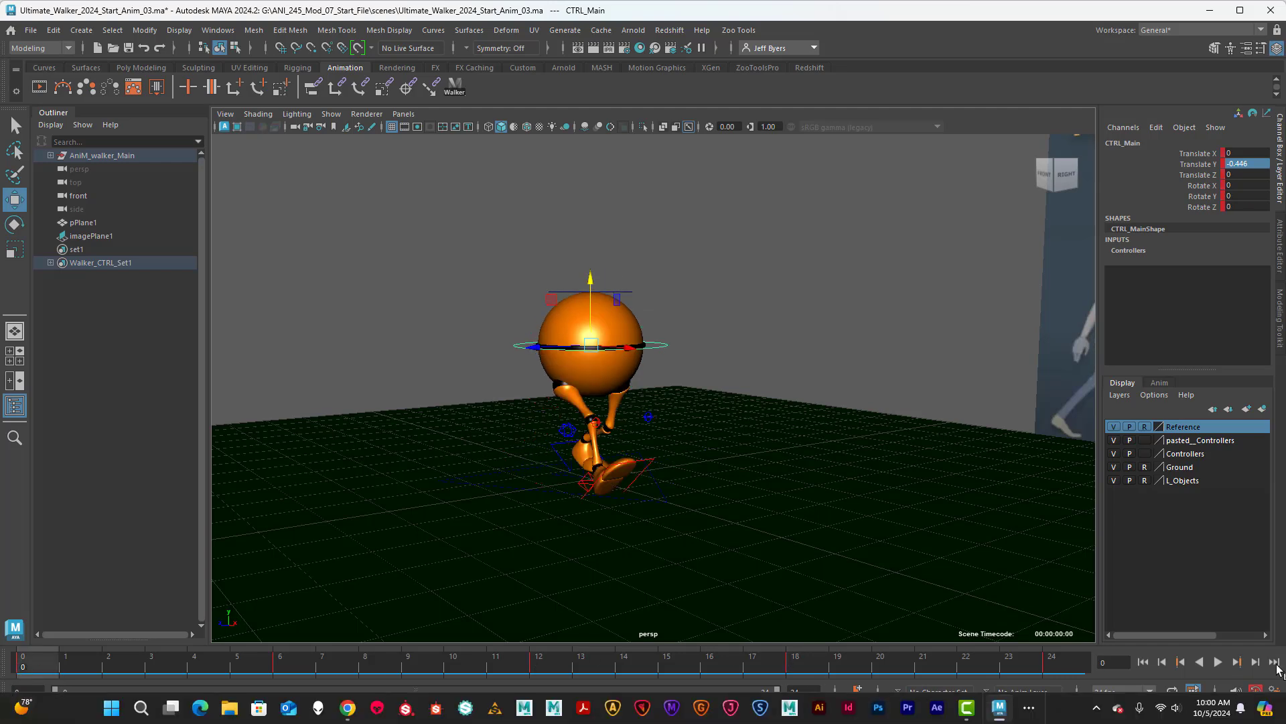
# Play back the walk cycle in the perspective view and in the front view beside the walk reference
pyautogui.click(1218, 662)
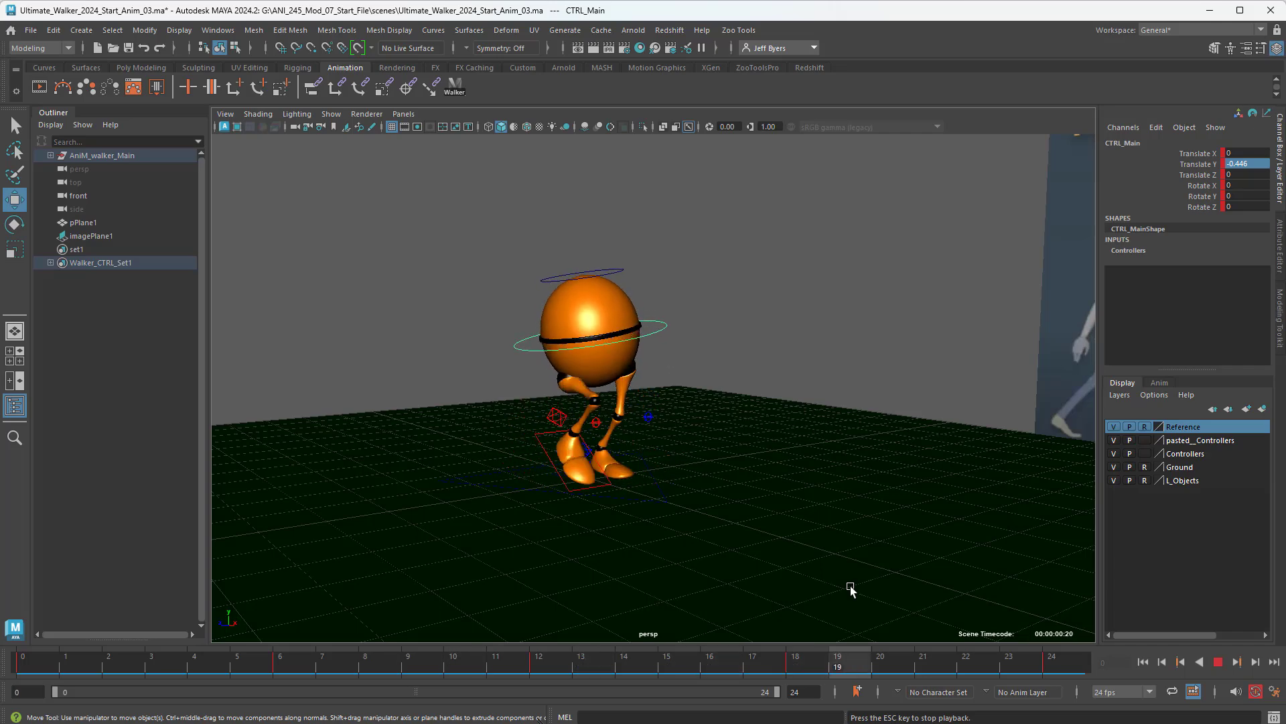
pyautogui.click(1219, 664)
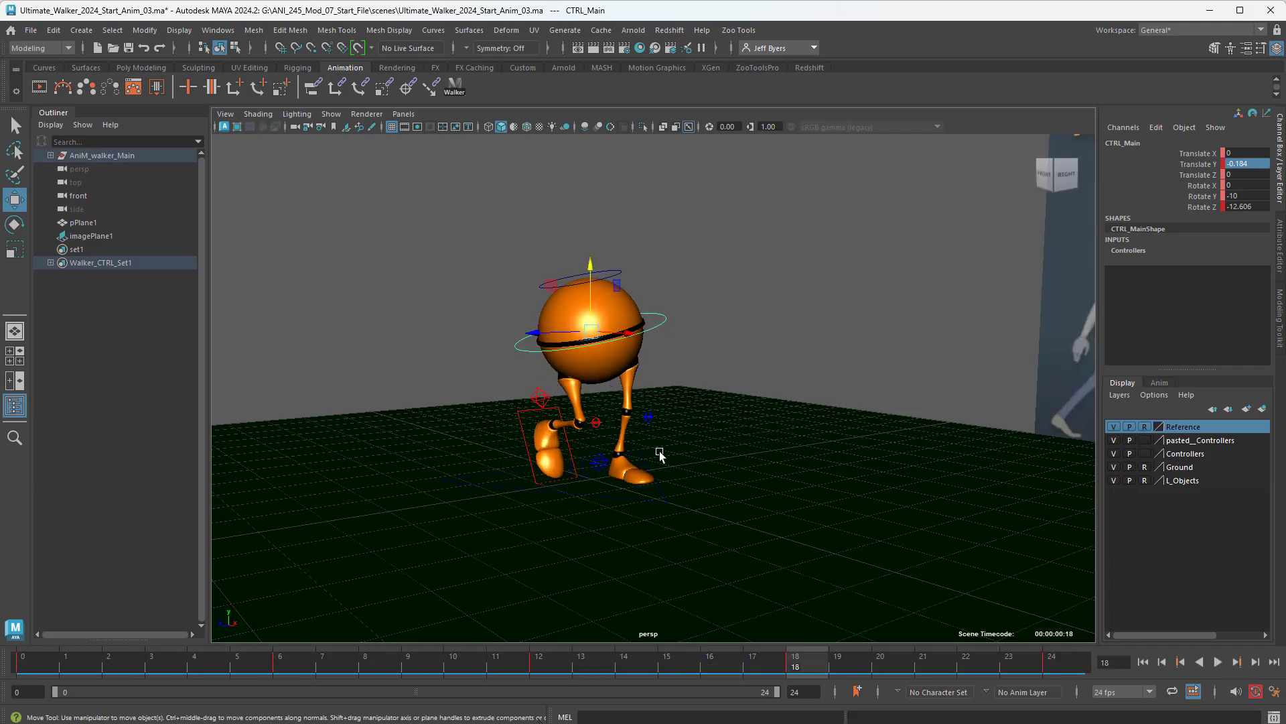
pyautogui.keyDown('alt'); pyautogui.moveTo(626, 458); pyautogui.dragTo(690, 459); pyautogui.keyUp('alt')
pyautogui.press('space')
pyautogui.press('space')
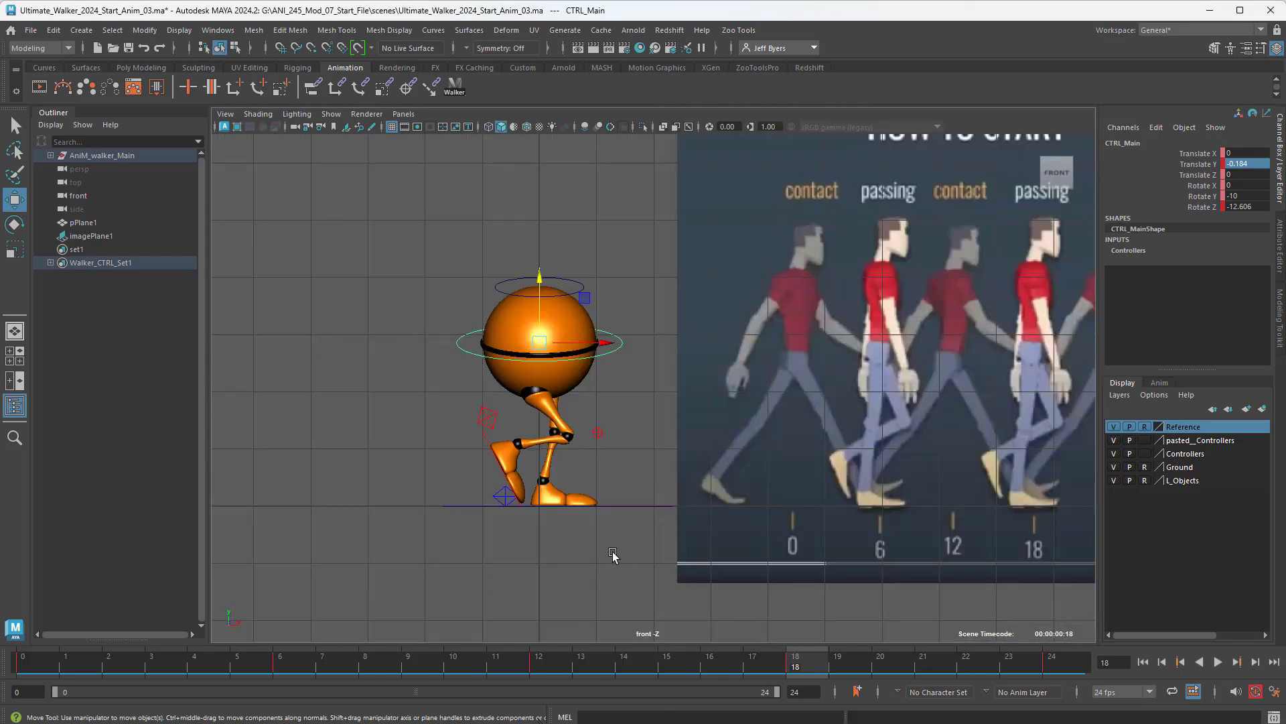
pyautogui.keyDown('alt'); pyautogui.moveTo(613, 556); pyautogui.dragTo(613, 593); pyautogui.keyUp('alt')
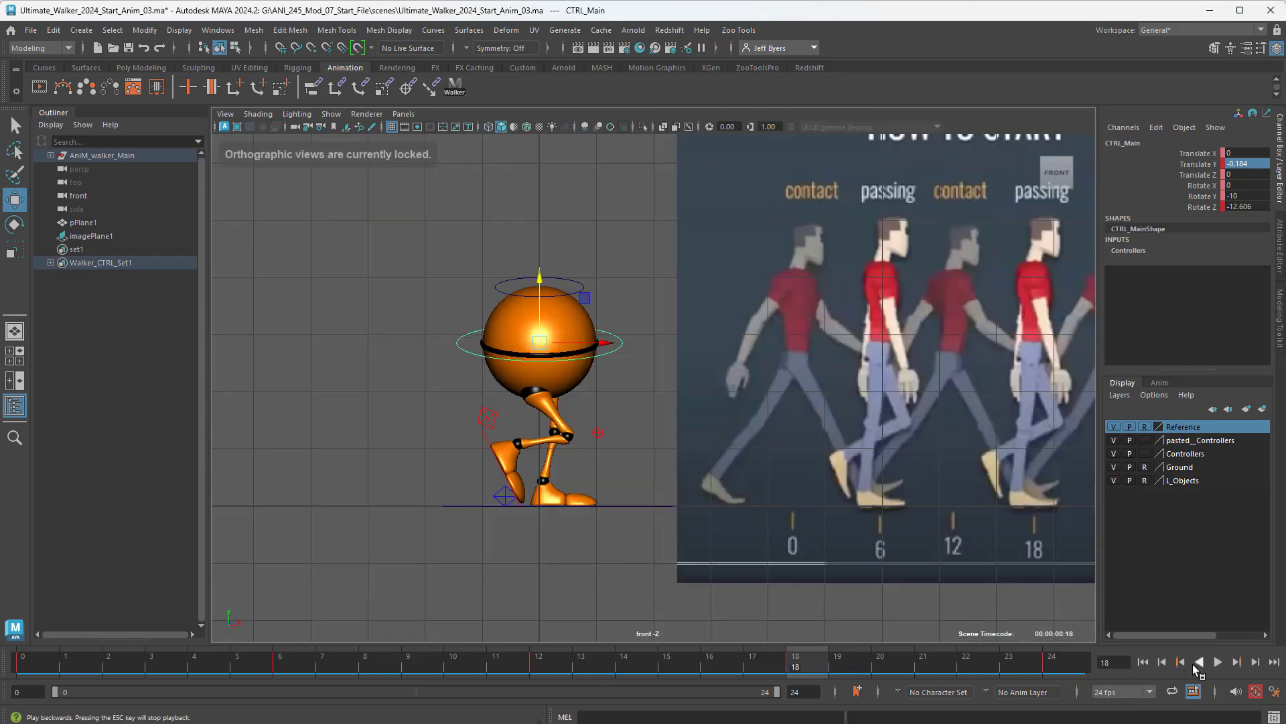
pyautogui.click(1219, 664)
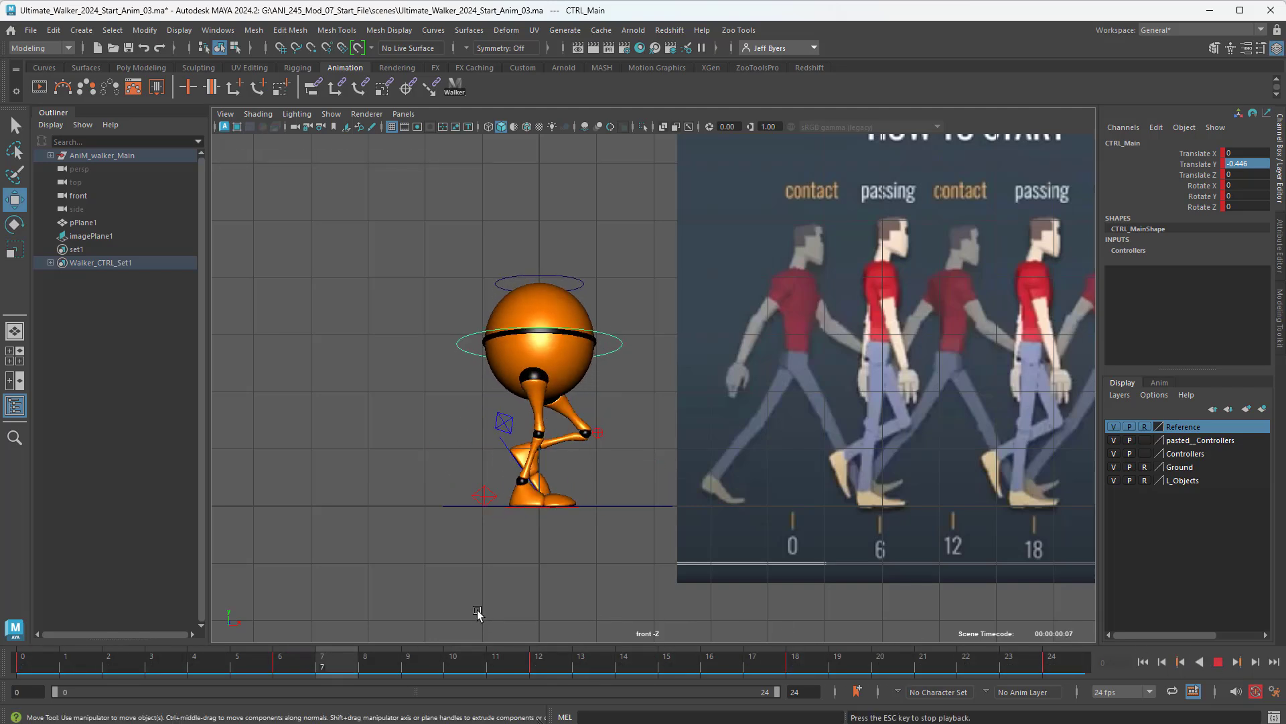
pyautogui.click(1219, 663)
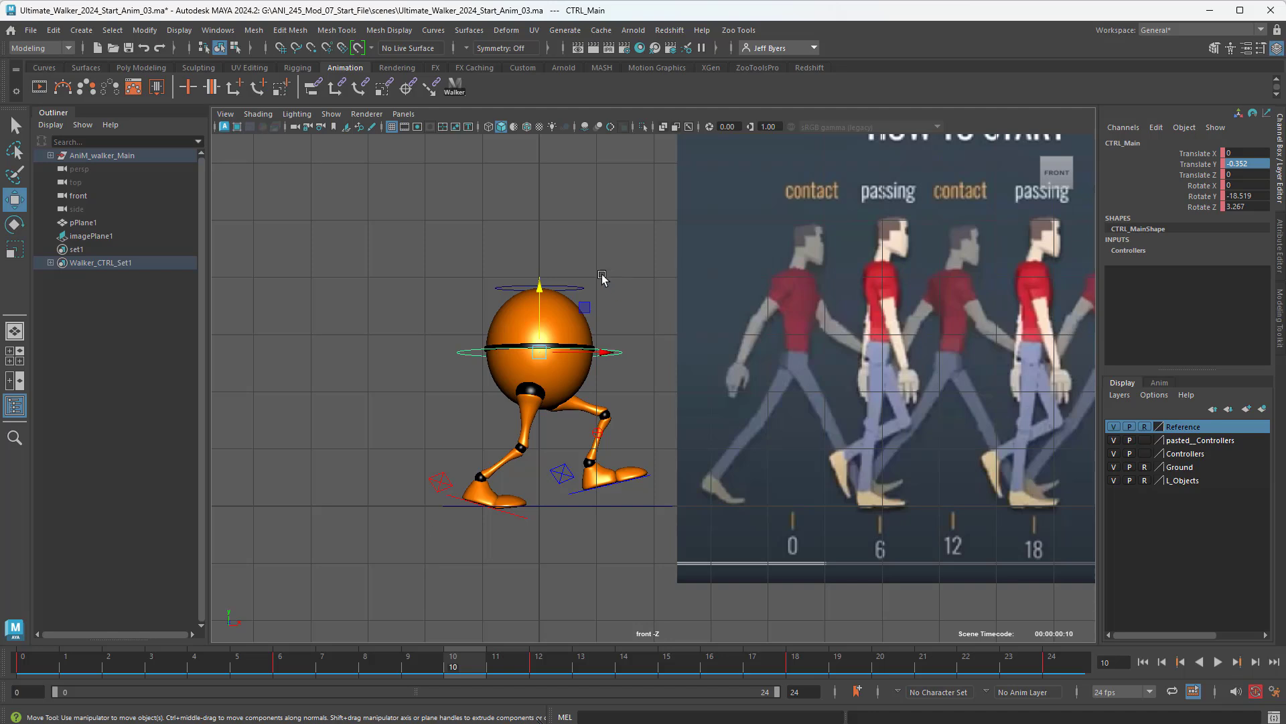
# Select the top control and set its Translate Y to -0.1 at frame 3 and 0.1 at frame 9
pyautogui.click(567, 286)
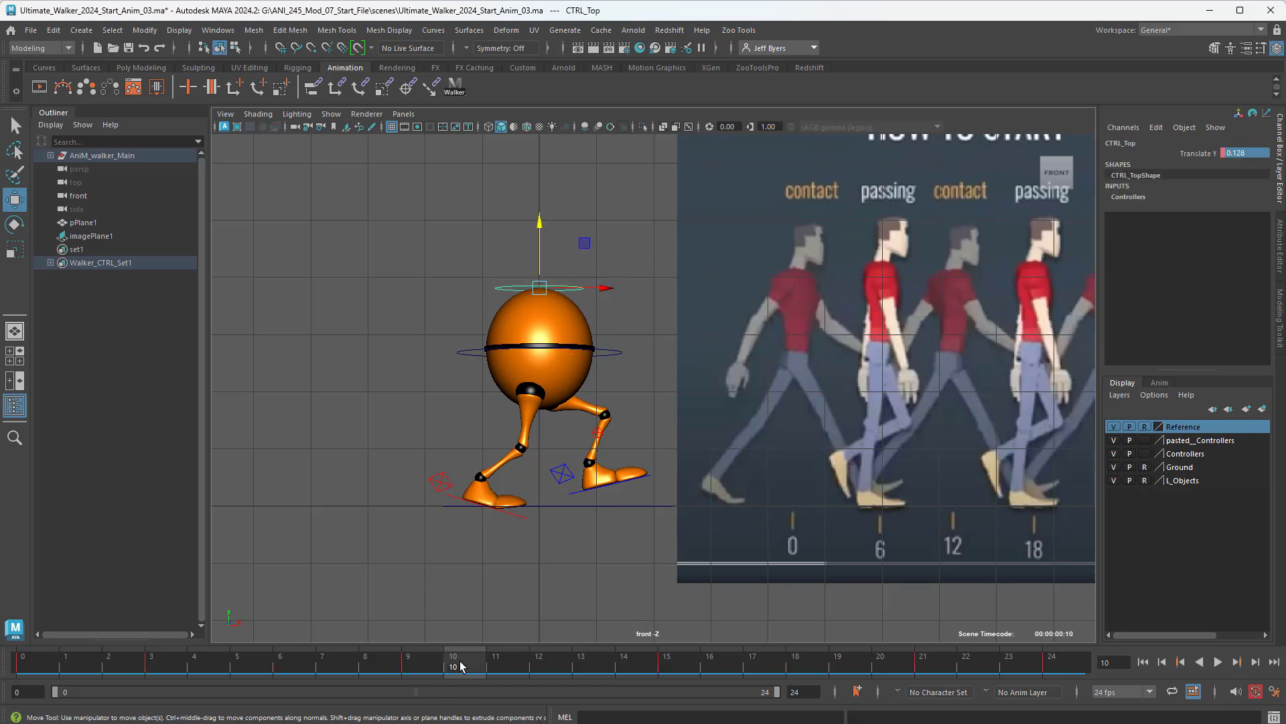
pyautogui.moveTo(459, 665); pyautogui.dragTo(183, 682)
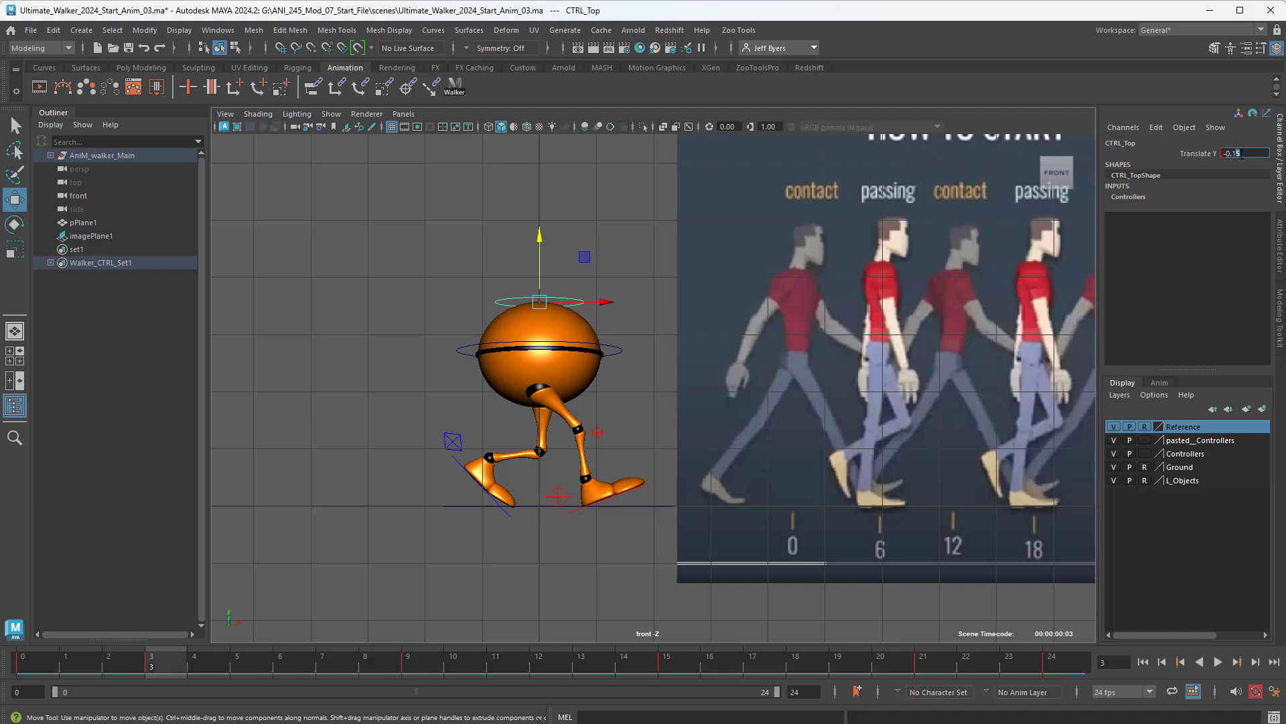
pyautogui.press('Return')
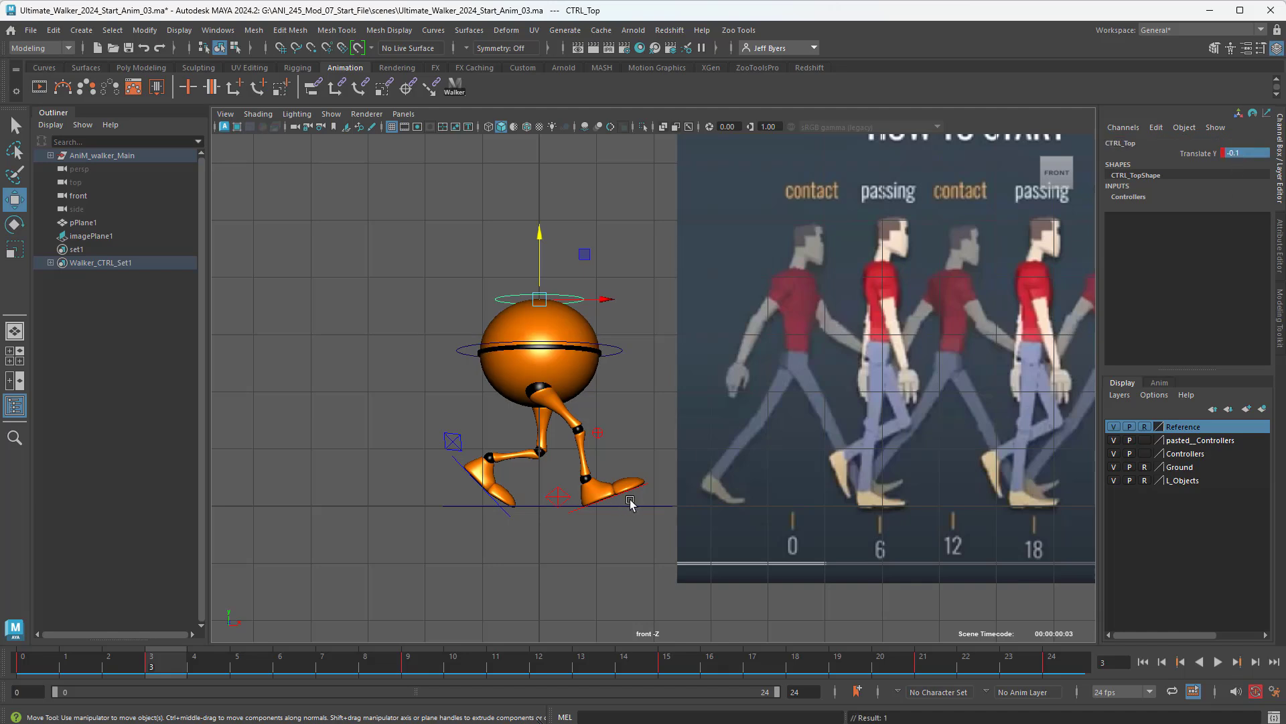
pyautogui.click(412, 666)
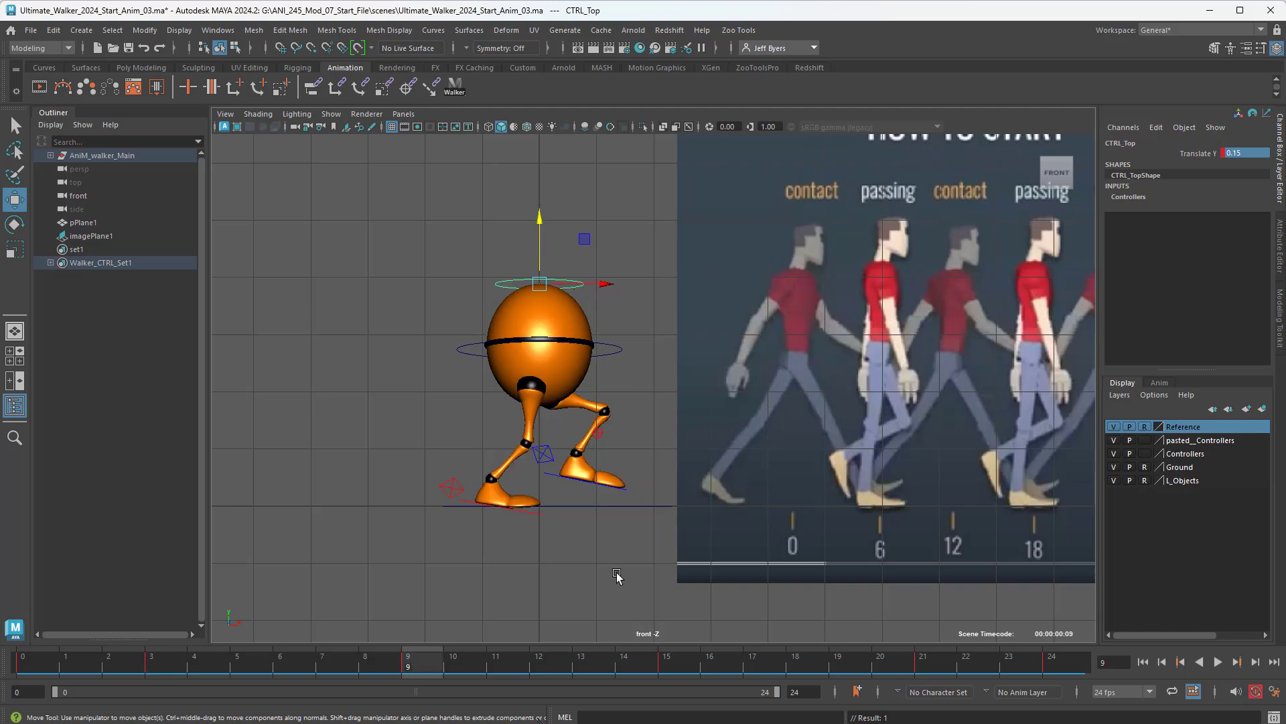
pyautogui.click(1237, 152)
pyautogui.write('0.10')
pyautogui.press('Return')
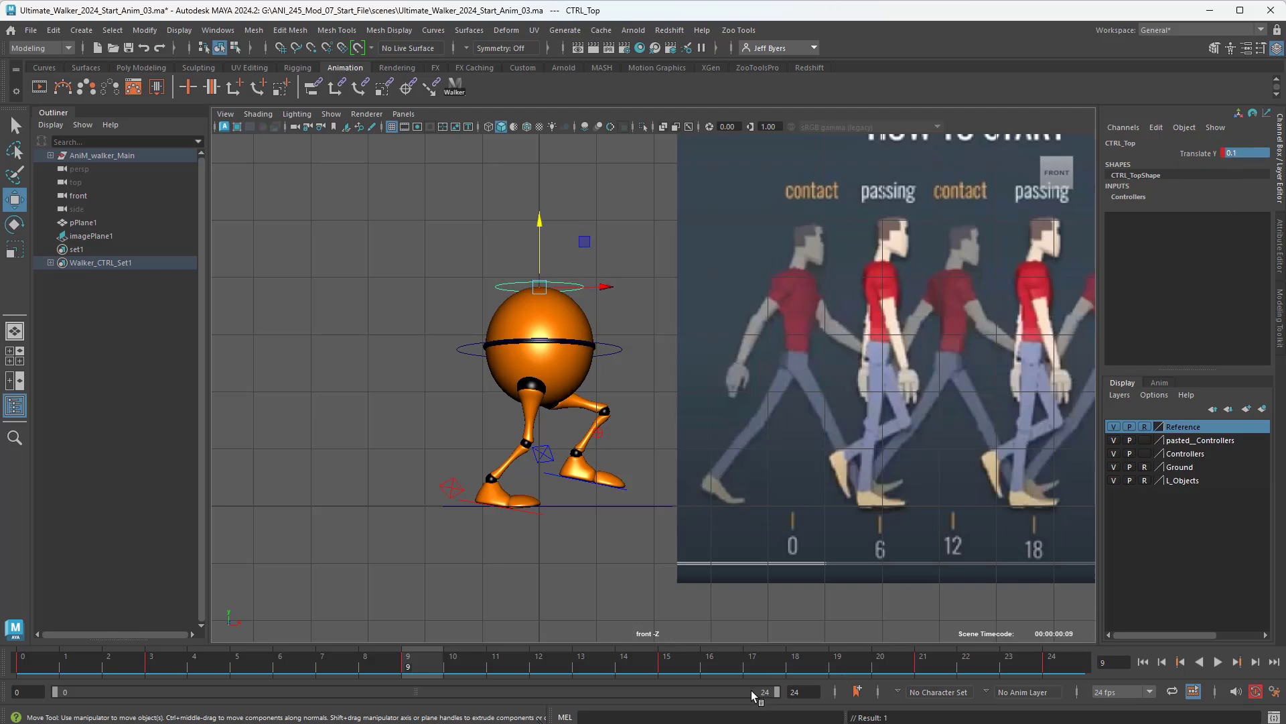
# Set the top control's Translate Y to -0.1 at frame 15 and 0.1 at frame 21
pyautogui.click(688, 667)
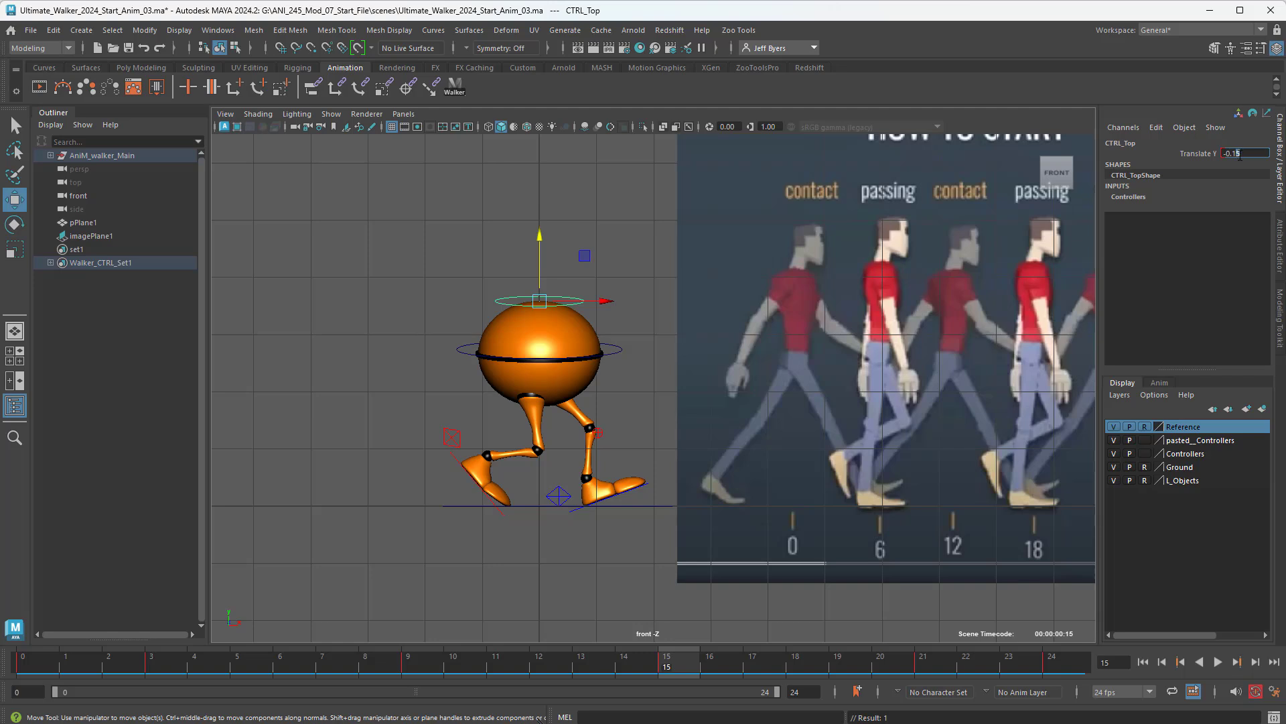
pyautogui.write('-0.10')
pyautogui.press('Return')
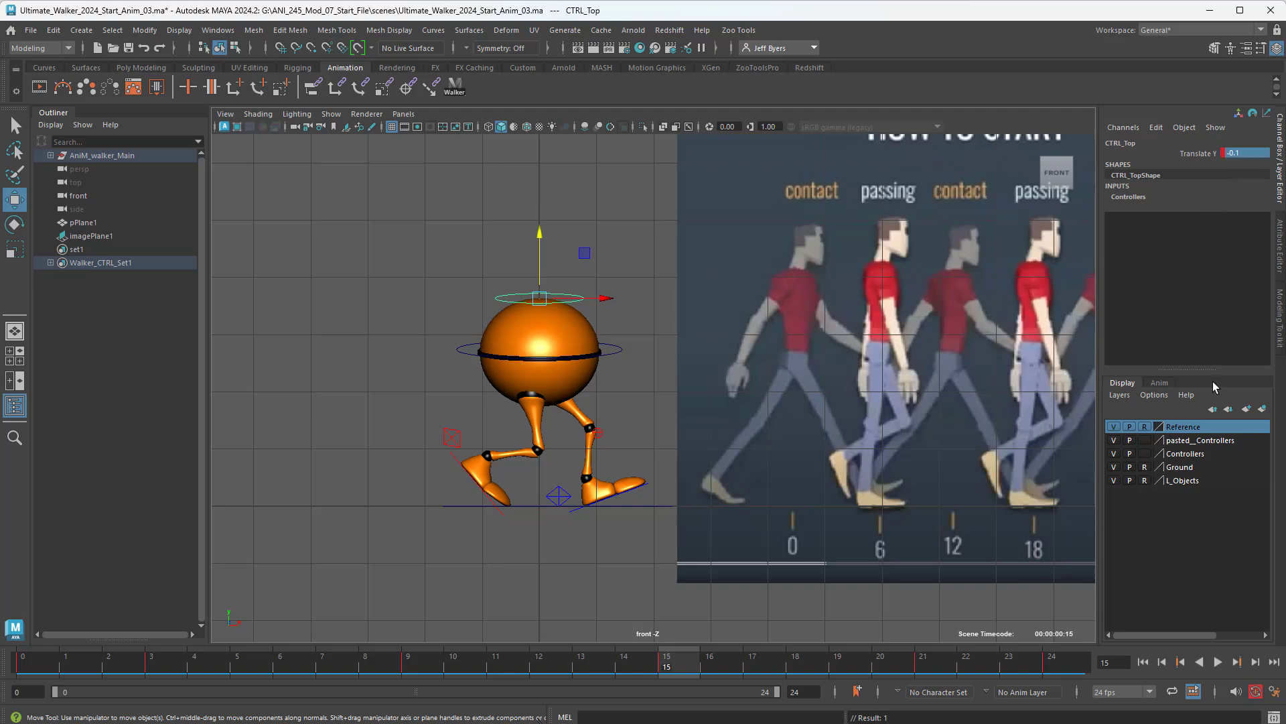
pyautogui.click(923, 665)
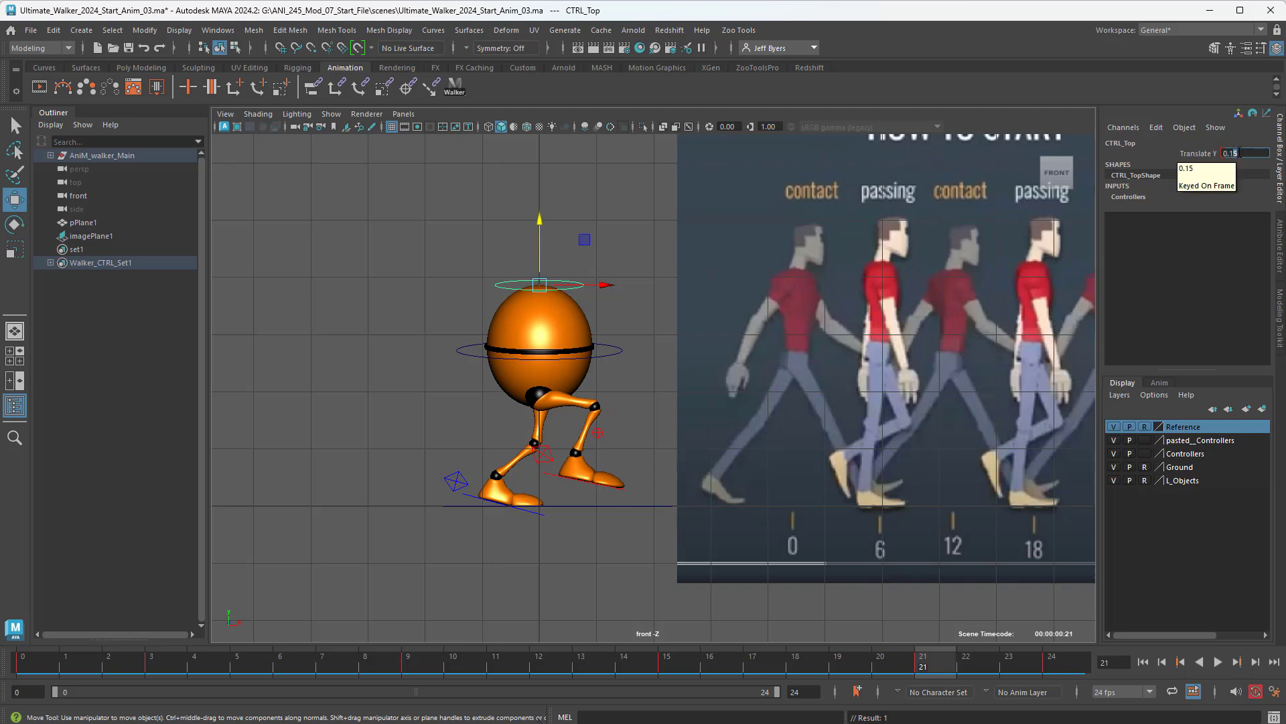
pyautogui.press('Return')
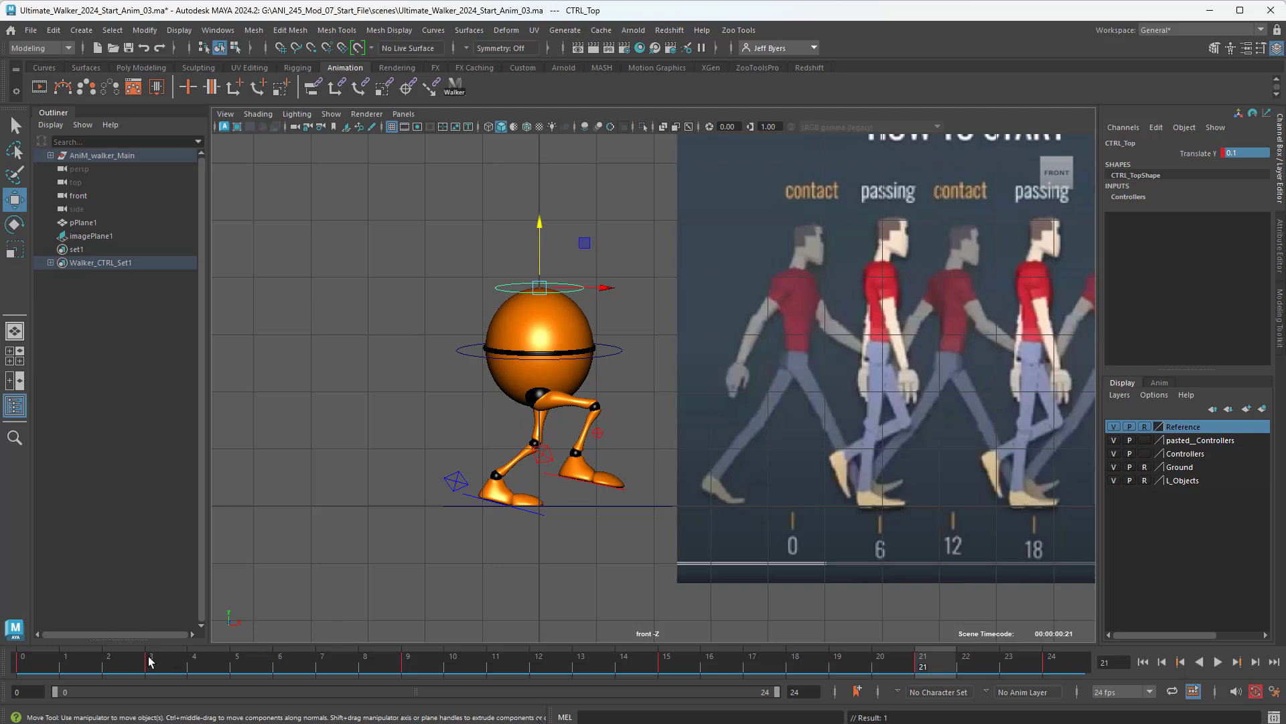
# Play the cycle from frame 0 and review the softened squash and stretch in the front and perspective views
pyautogui.moveTo(86, 665); pyautogui.dragTo(24, 665)
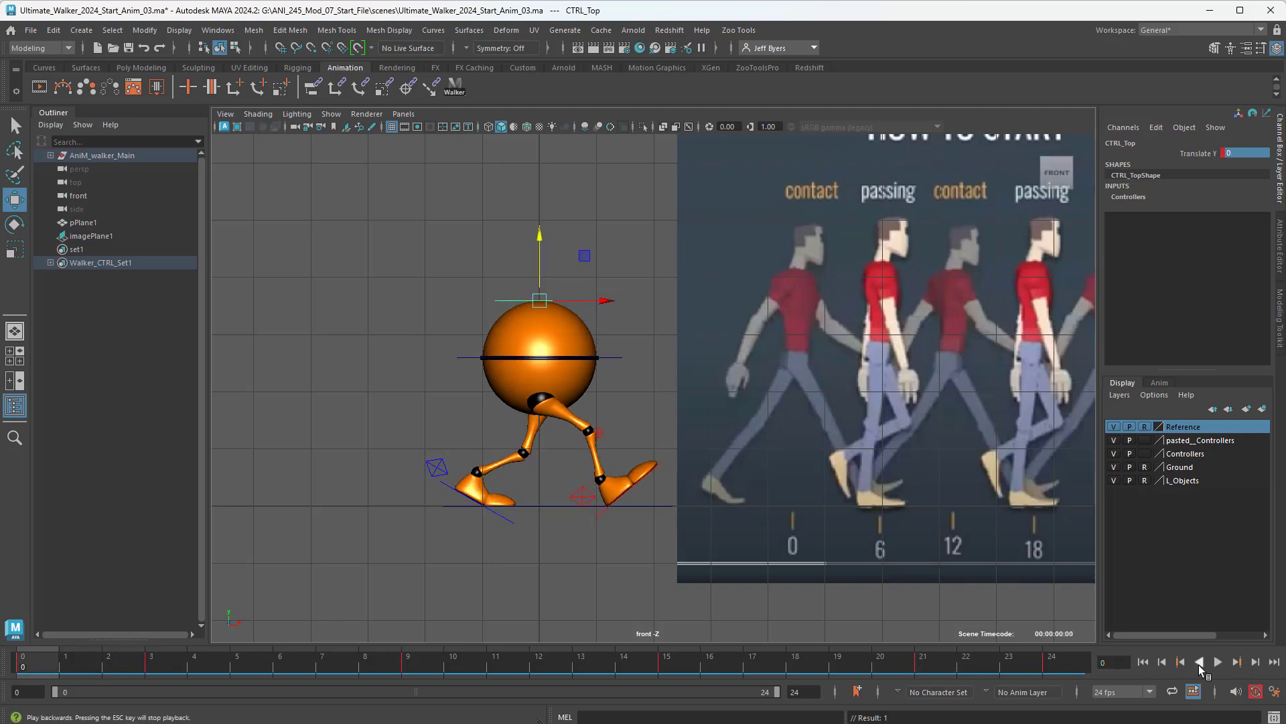
pyautogui.click(1218, 662)
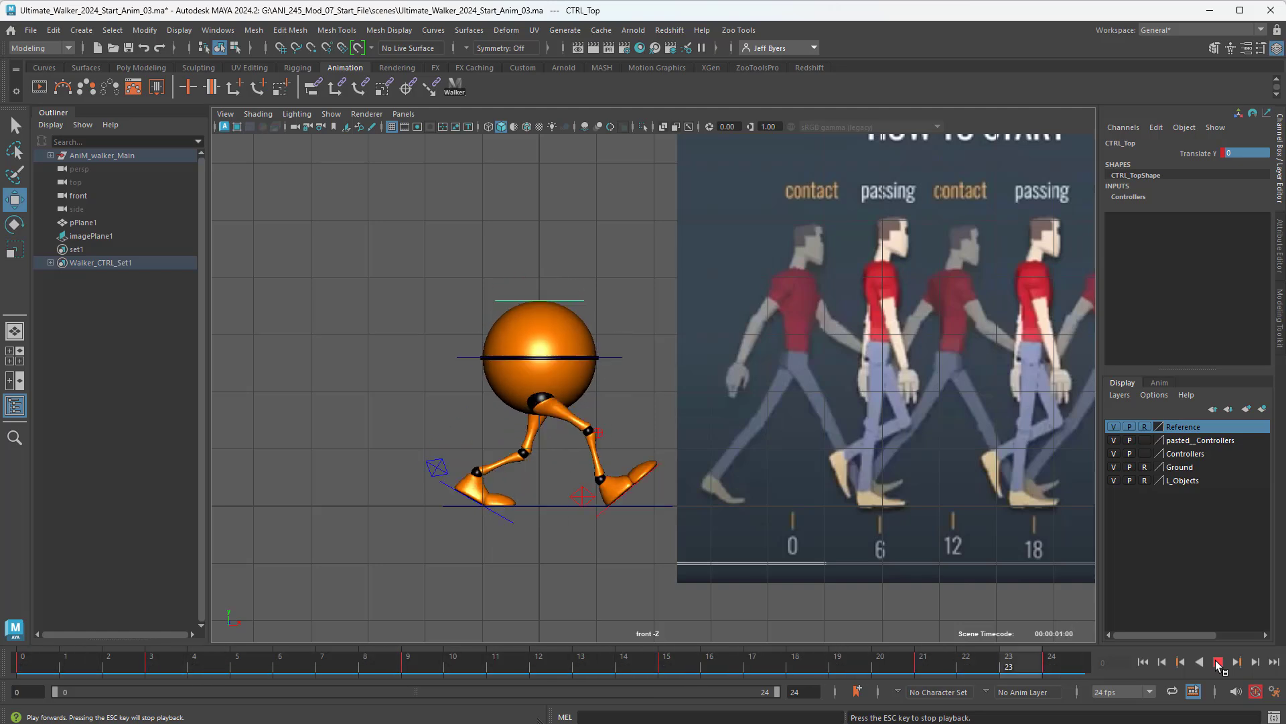
pyautogui.press('space')
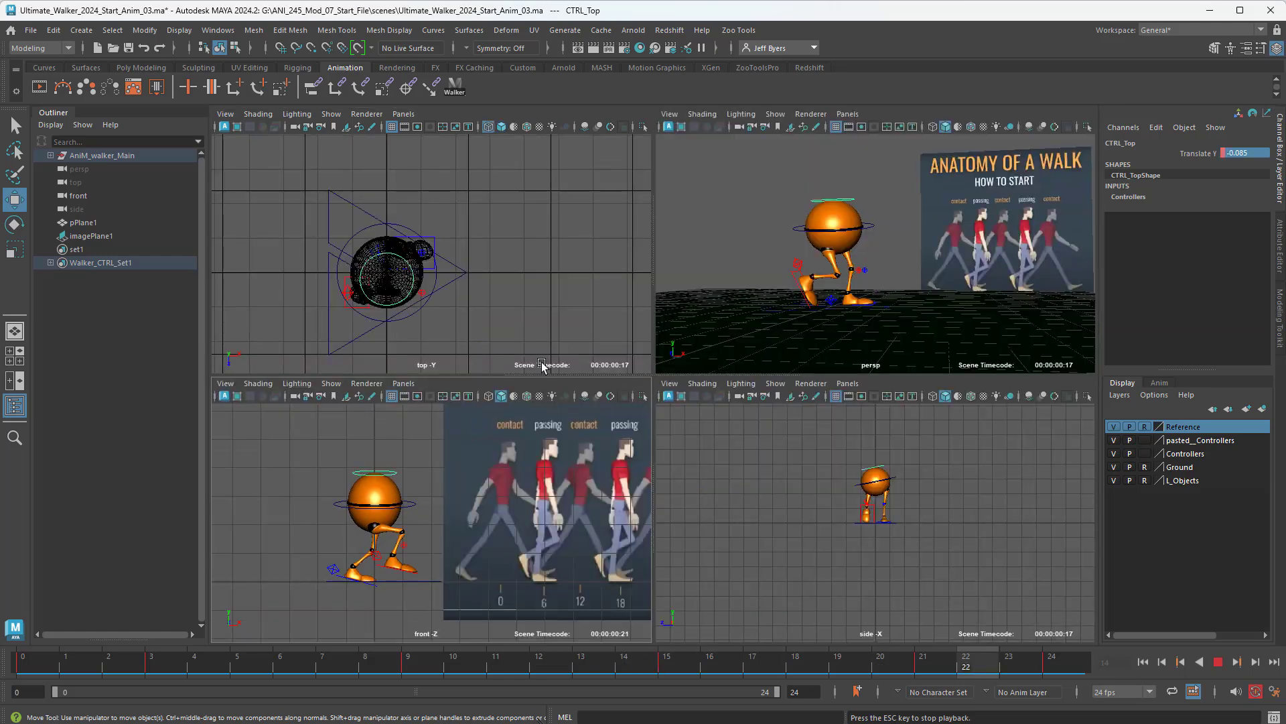
pyautogui.press('space')
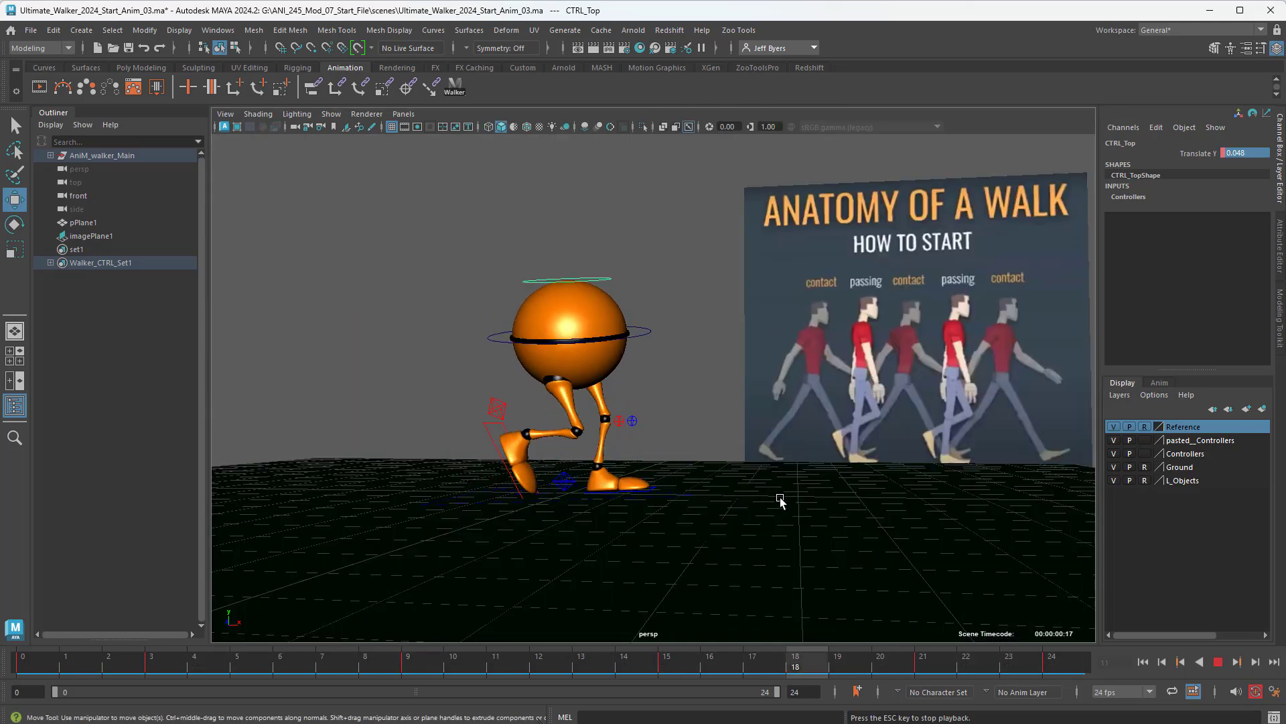
pyautogui.keyDown('alt'); pyautogui.moveTo(782, 503); pyautogui.dragTo(685, 523); pyautogui.keyUp('alt')
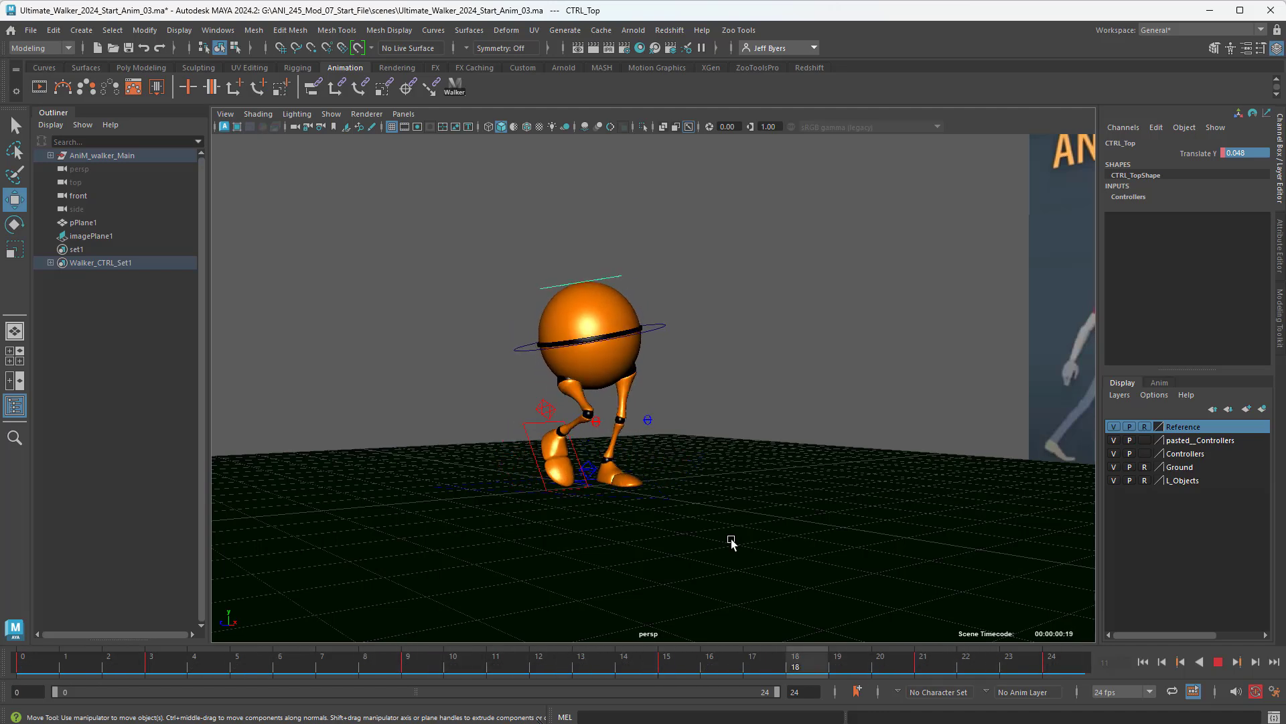
pyautogui.click(1219, 662)
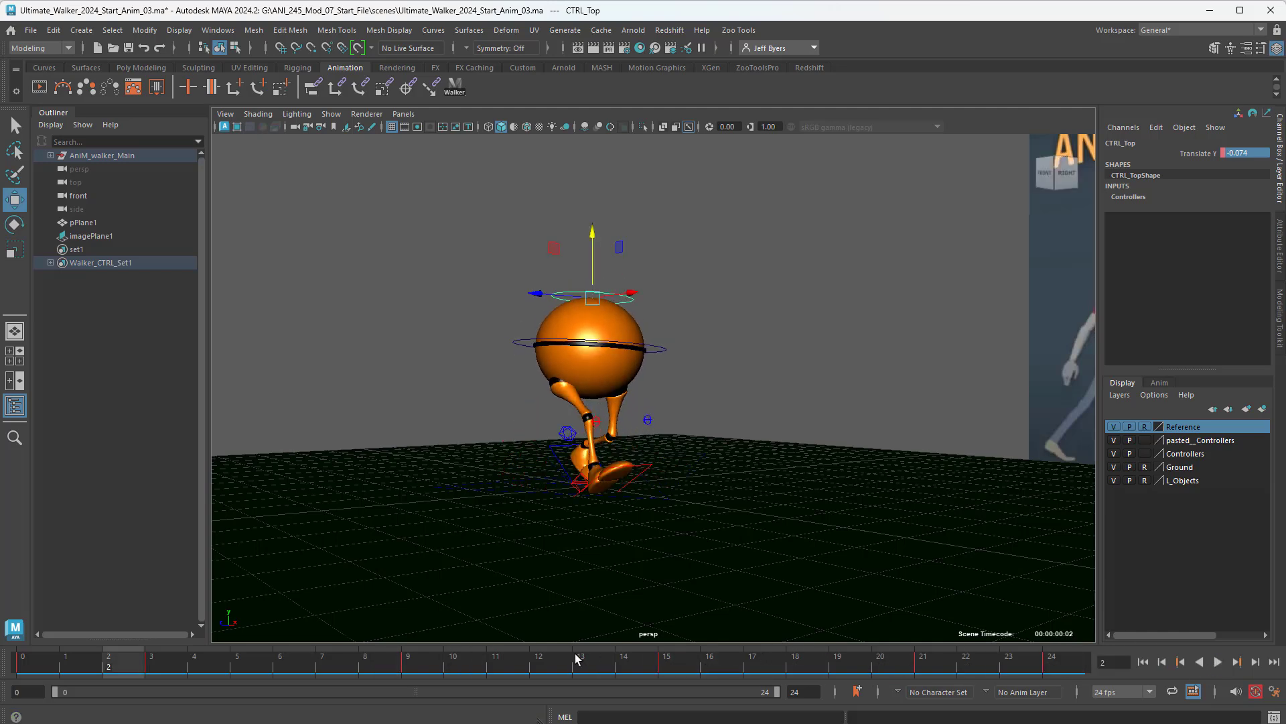
# Scrub back and forth through the cycle to examine the body and leg motion, ending at frame 0 in a side-on perspective view
pyautogui.moveTo(575, 653); pyautogui.dragTo(357, 682)
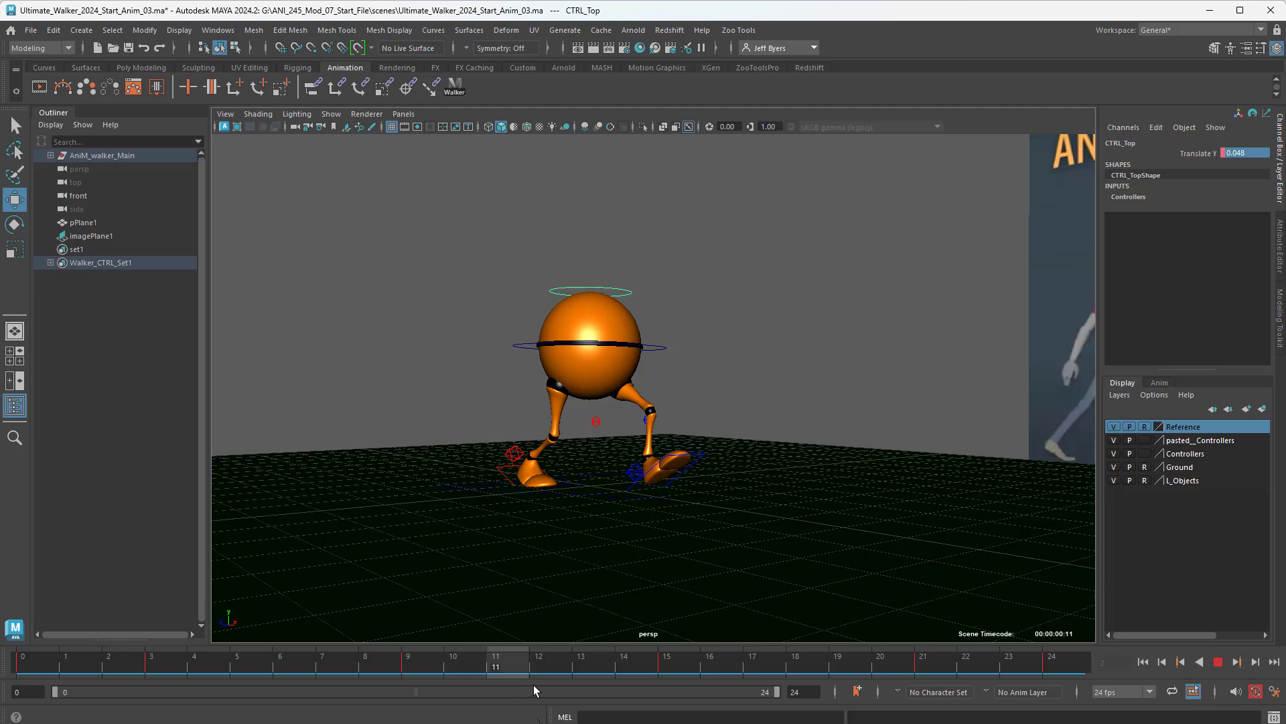
pyautogui.moveTo(652, 674); pyautogui.dragTo(75, 634)
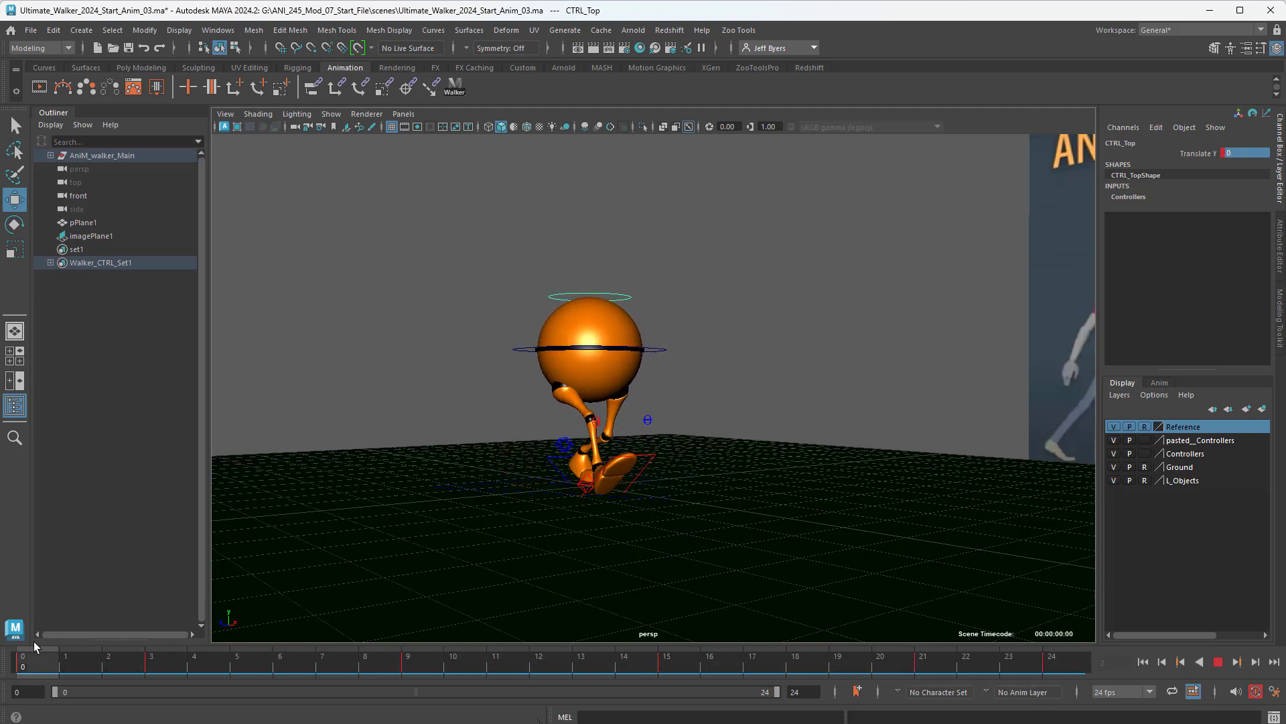
pyautogui.moveTo(263, 664); pyautogui.dragTo(188, 677)
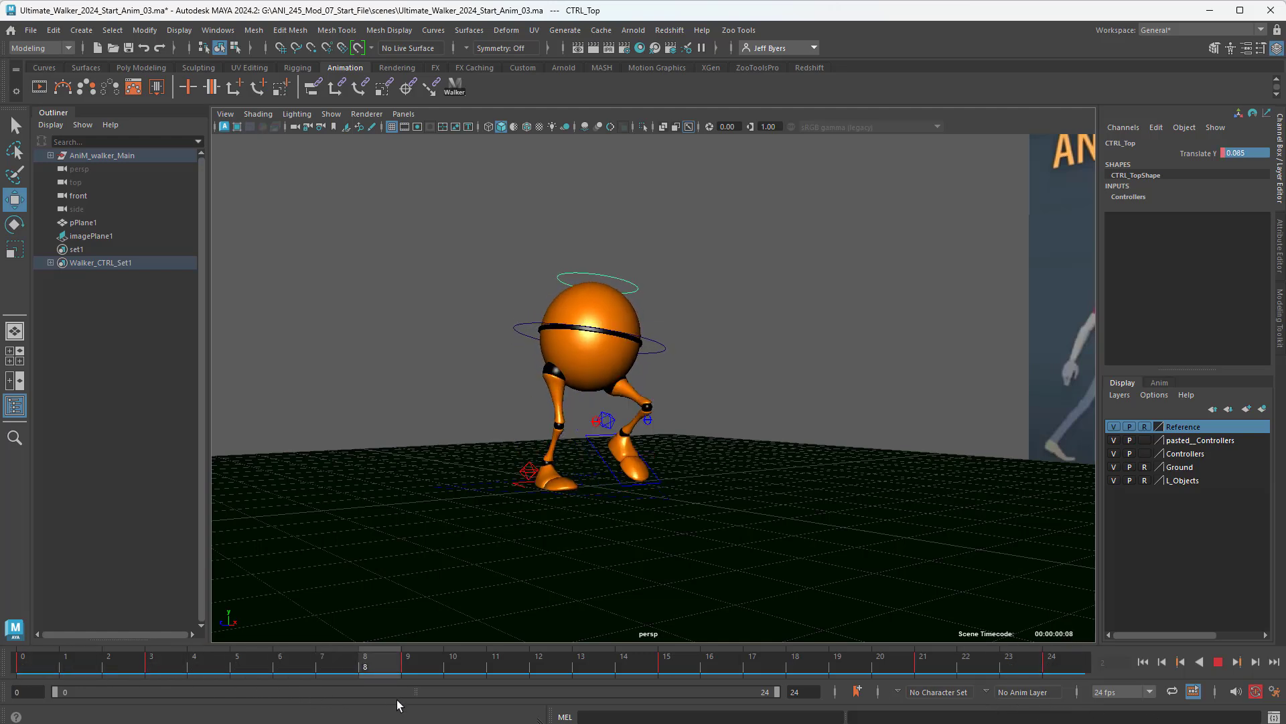
pyautogui.moveTo(1007, 722); pyautogui.dragTo(59, 665)
pyautogui.keyDown('alt'); pyautogui.moveTo(766, 507); pyautogui.dragTo(649, 477); pyautogui.keyUp('alt')
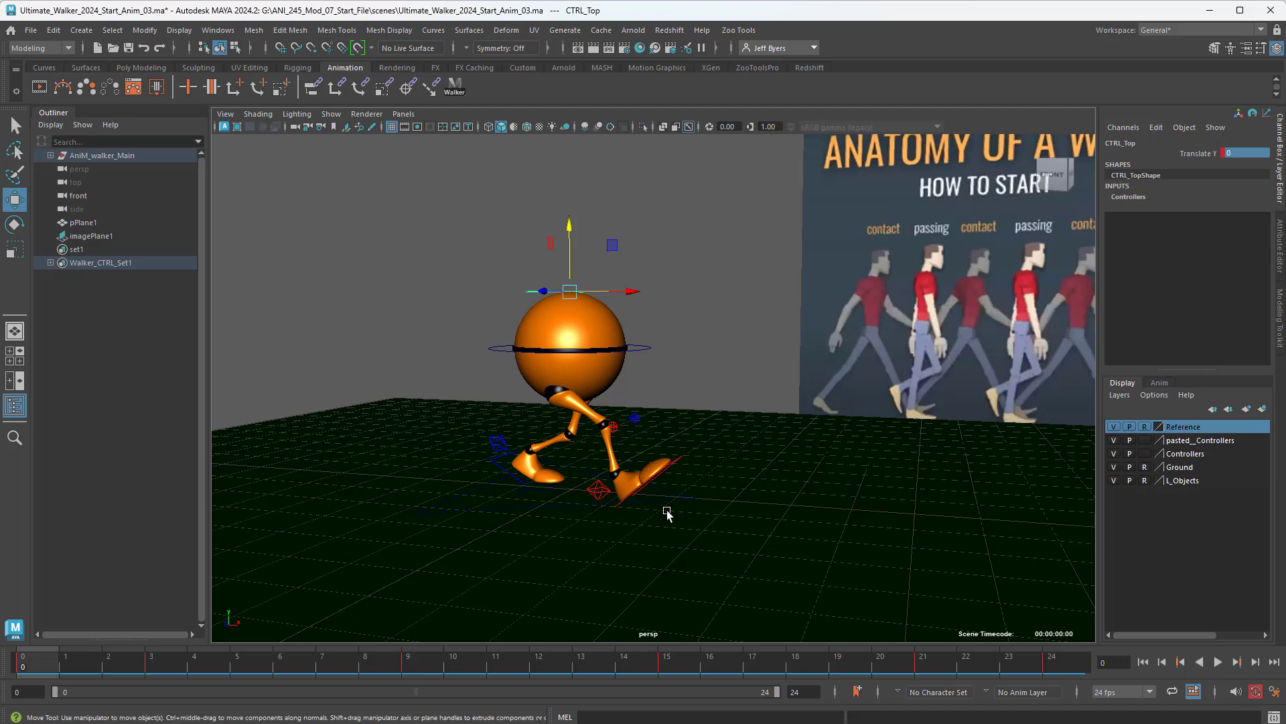